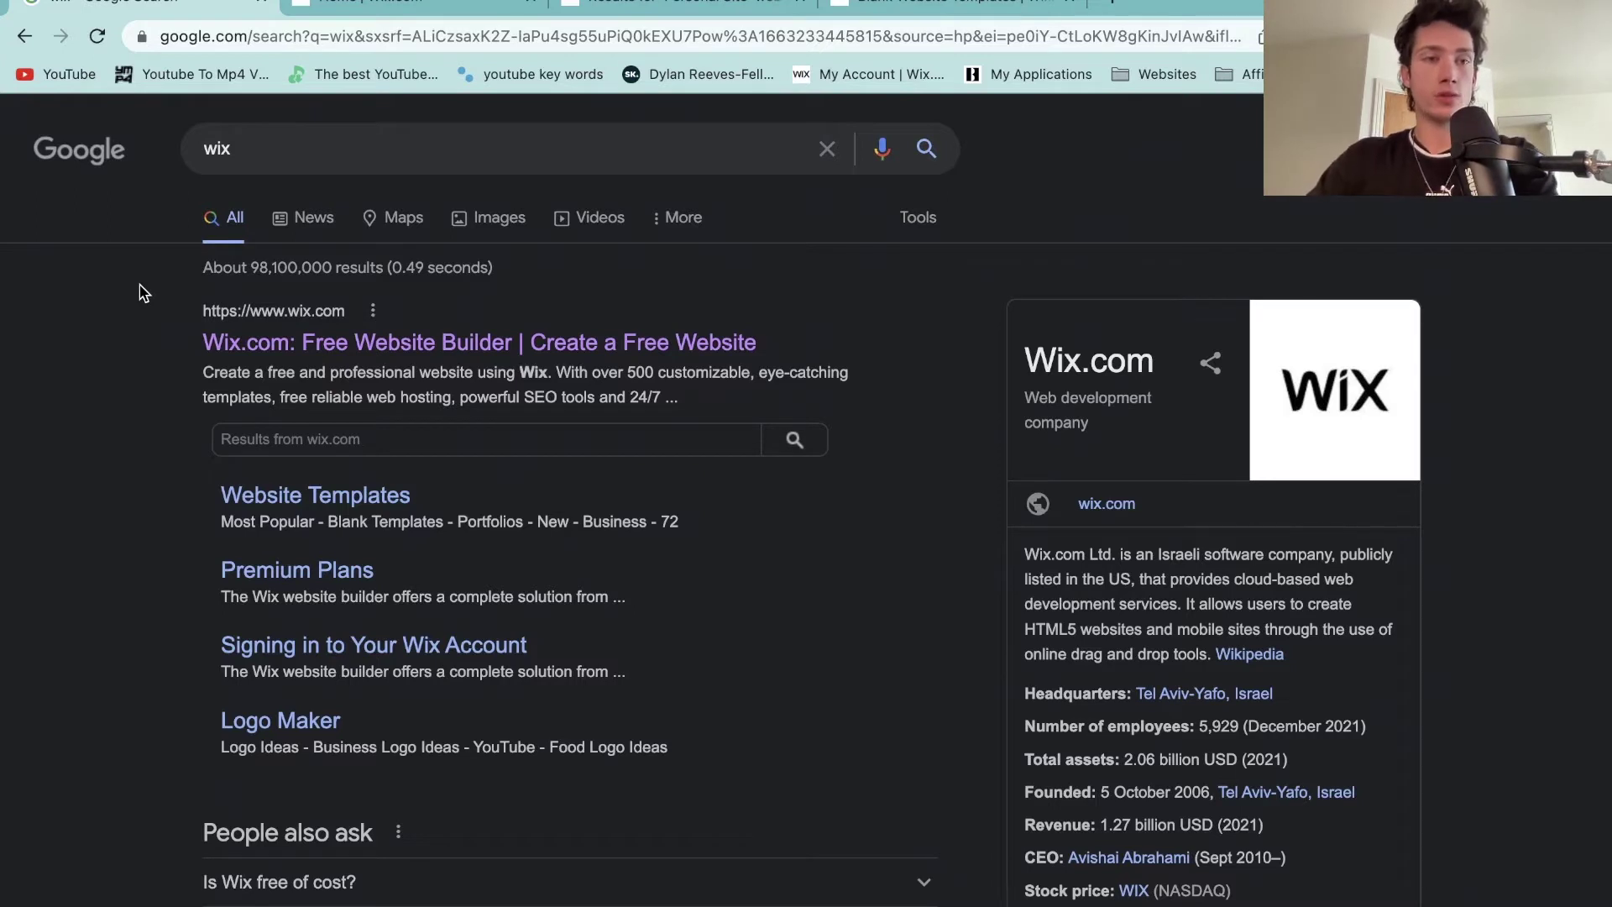
# - Open wix.com from the search results and start a new site from the site switcher
pyautogui.click(431, 356)
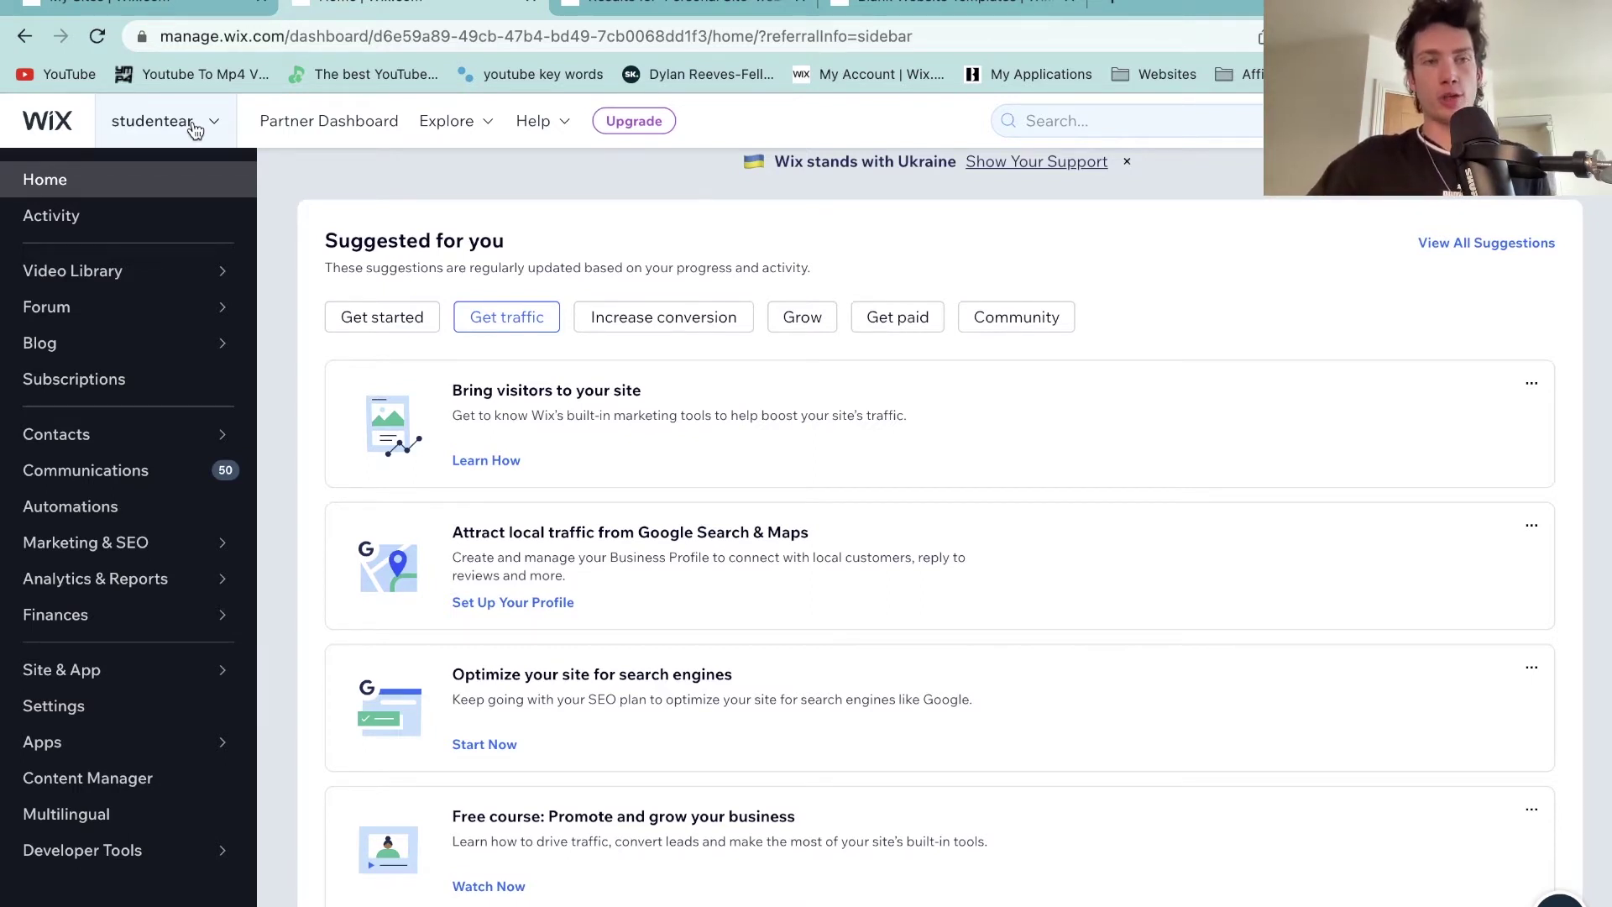
pyautogui.click(195, 128)
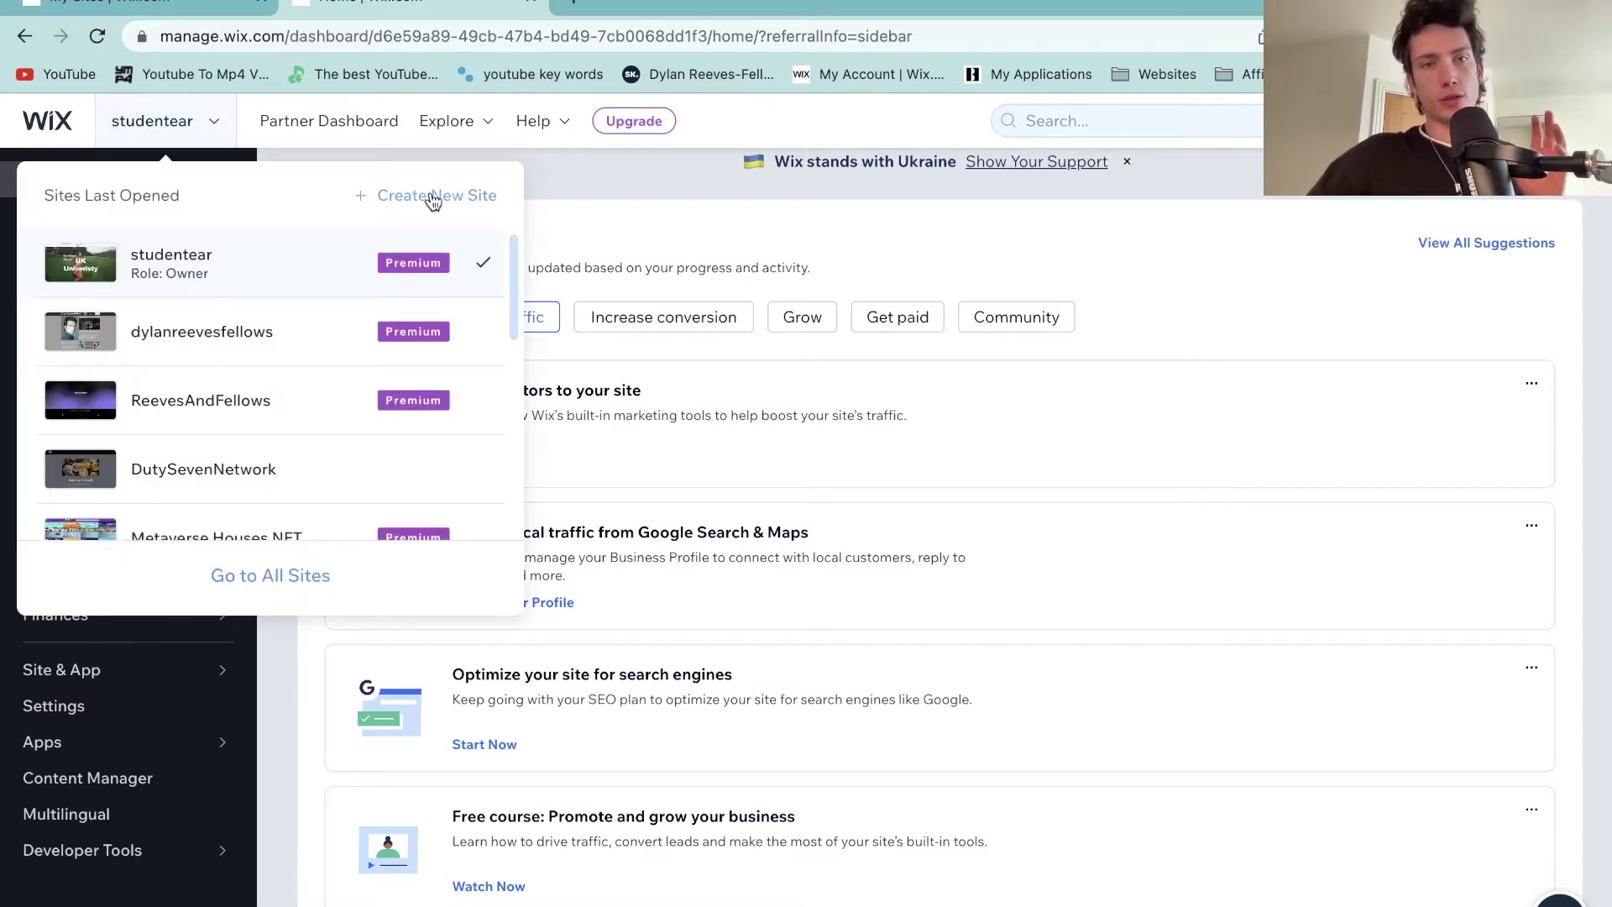
pyautogui.click(431, 198)
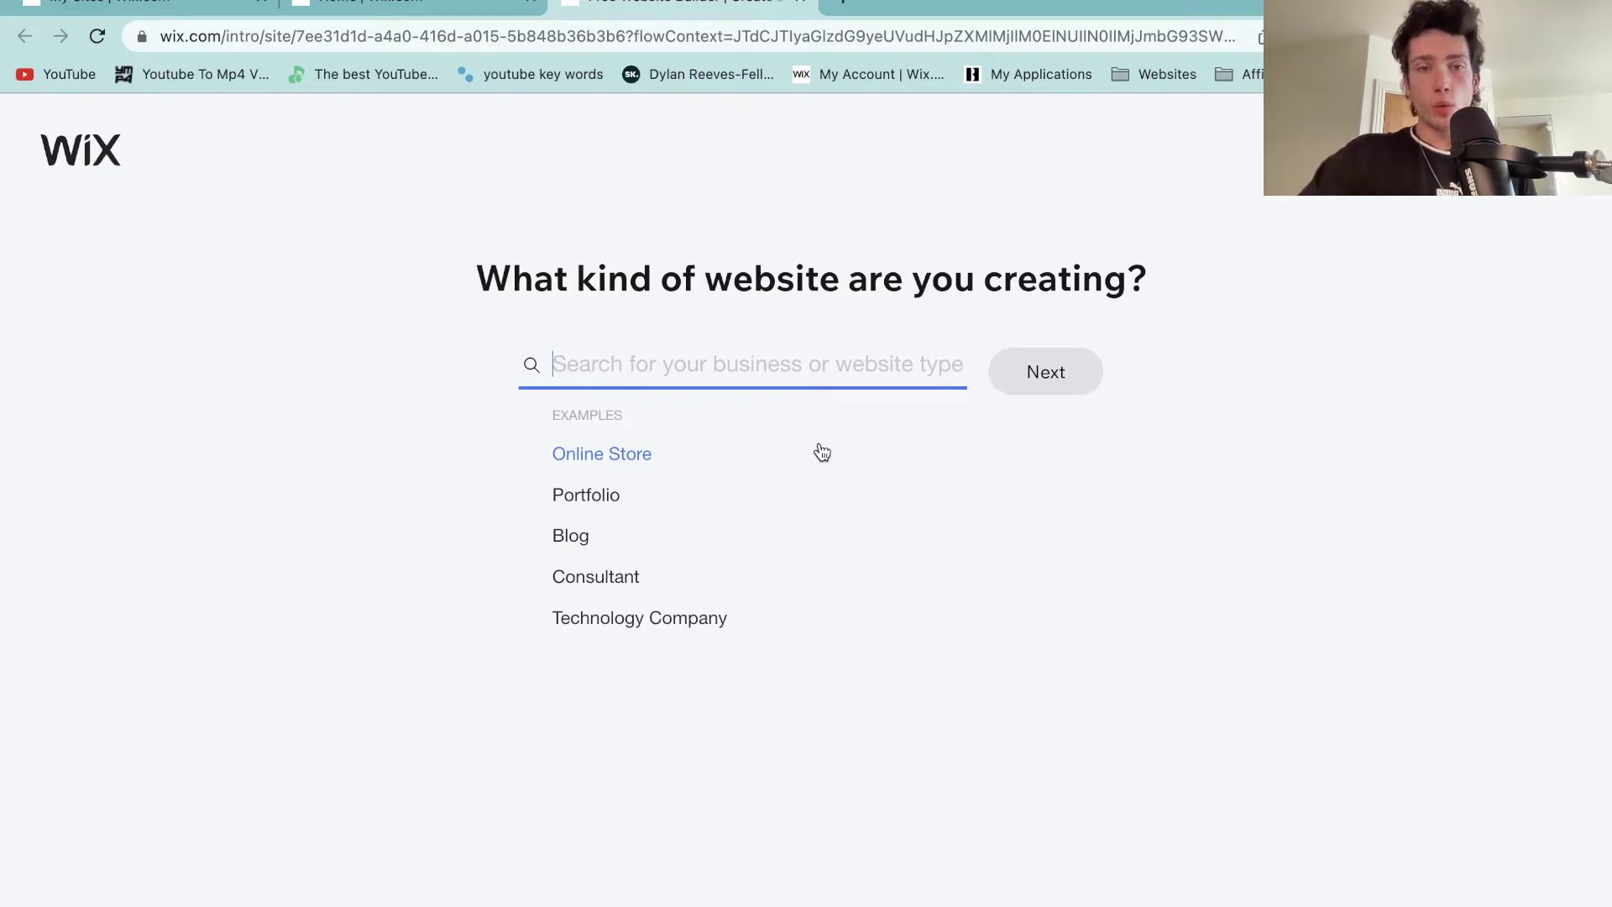
# - Choose General Portfolio as the website type and name the site after the owner
pyautogui.click(605, 495)
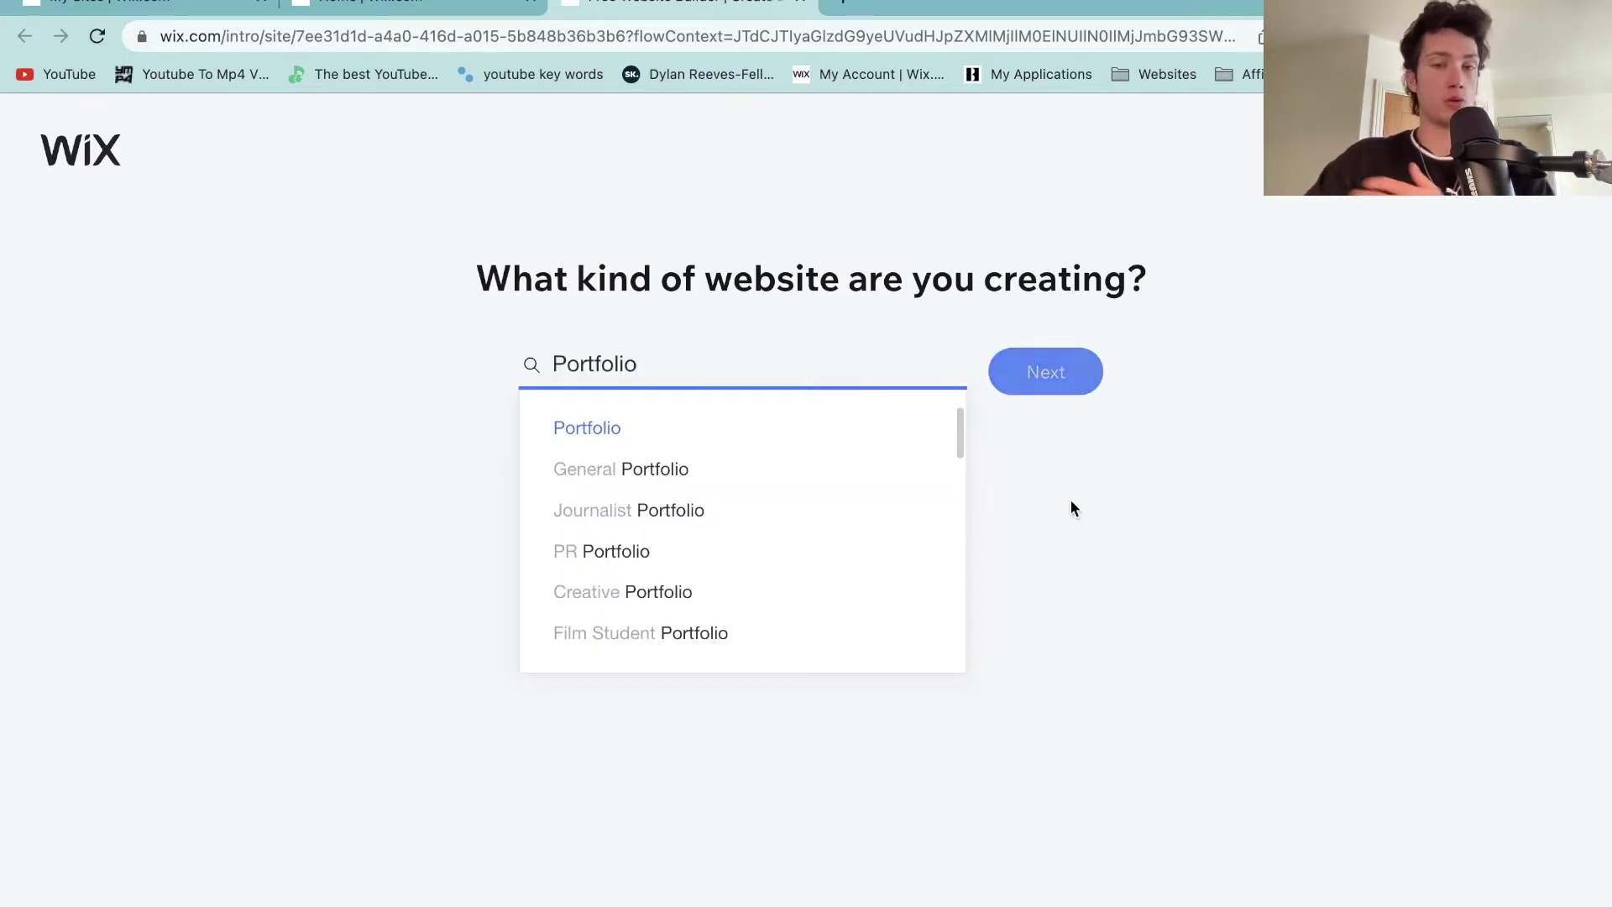
pyautogui.scroll(-6, 813, 507)
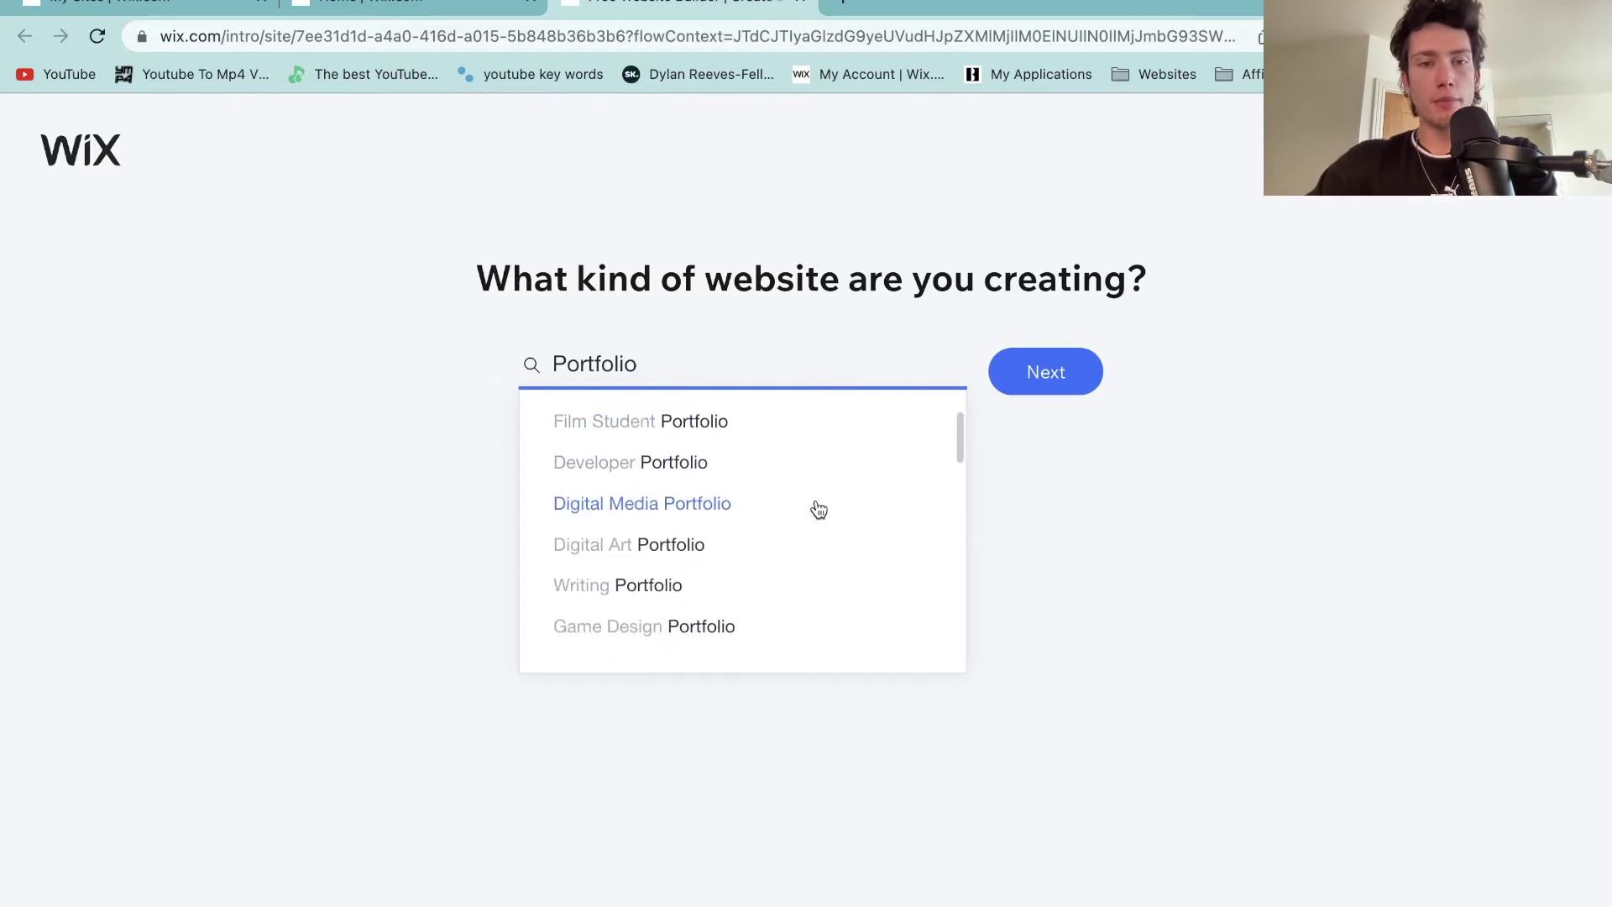
pyautogui.scroll(6, 807, 502)
pyautogui.click(612, 472)
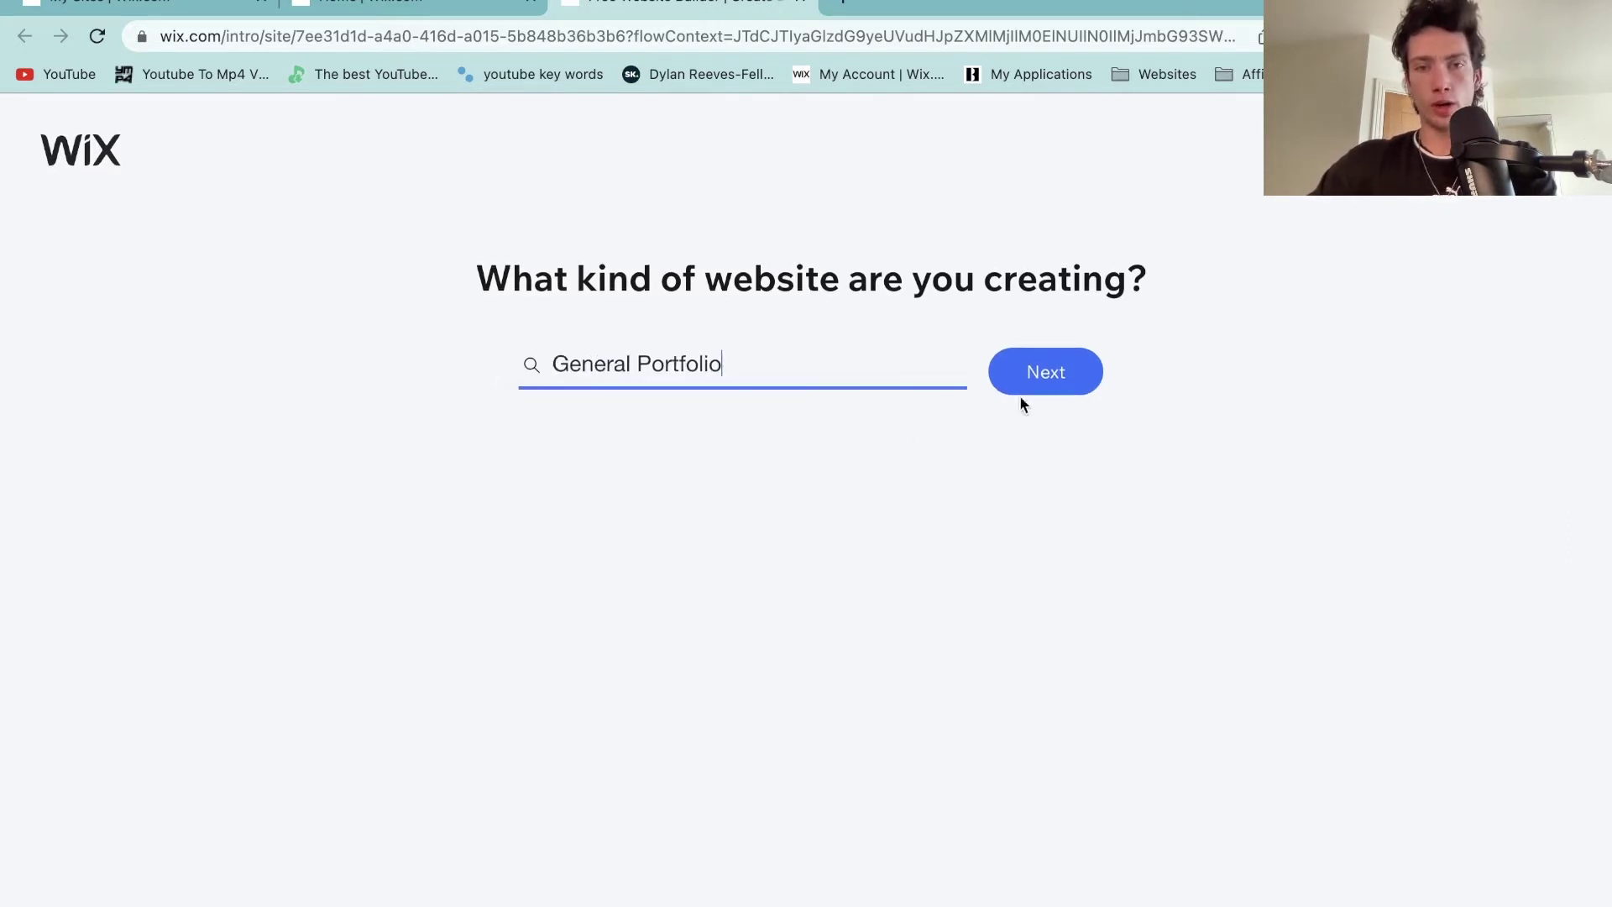
pyautogui.click(1045, 373)
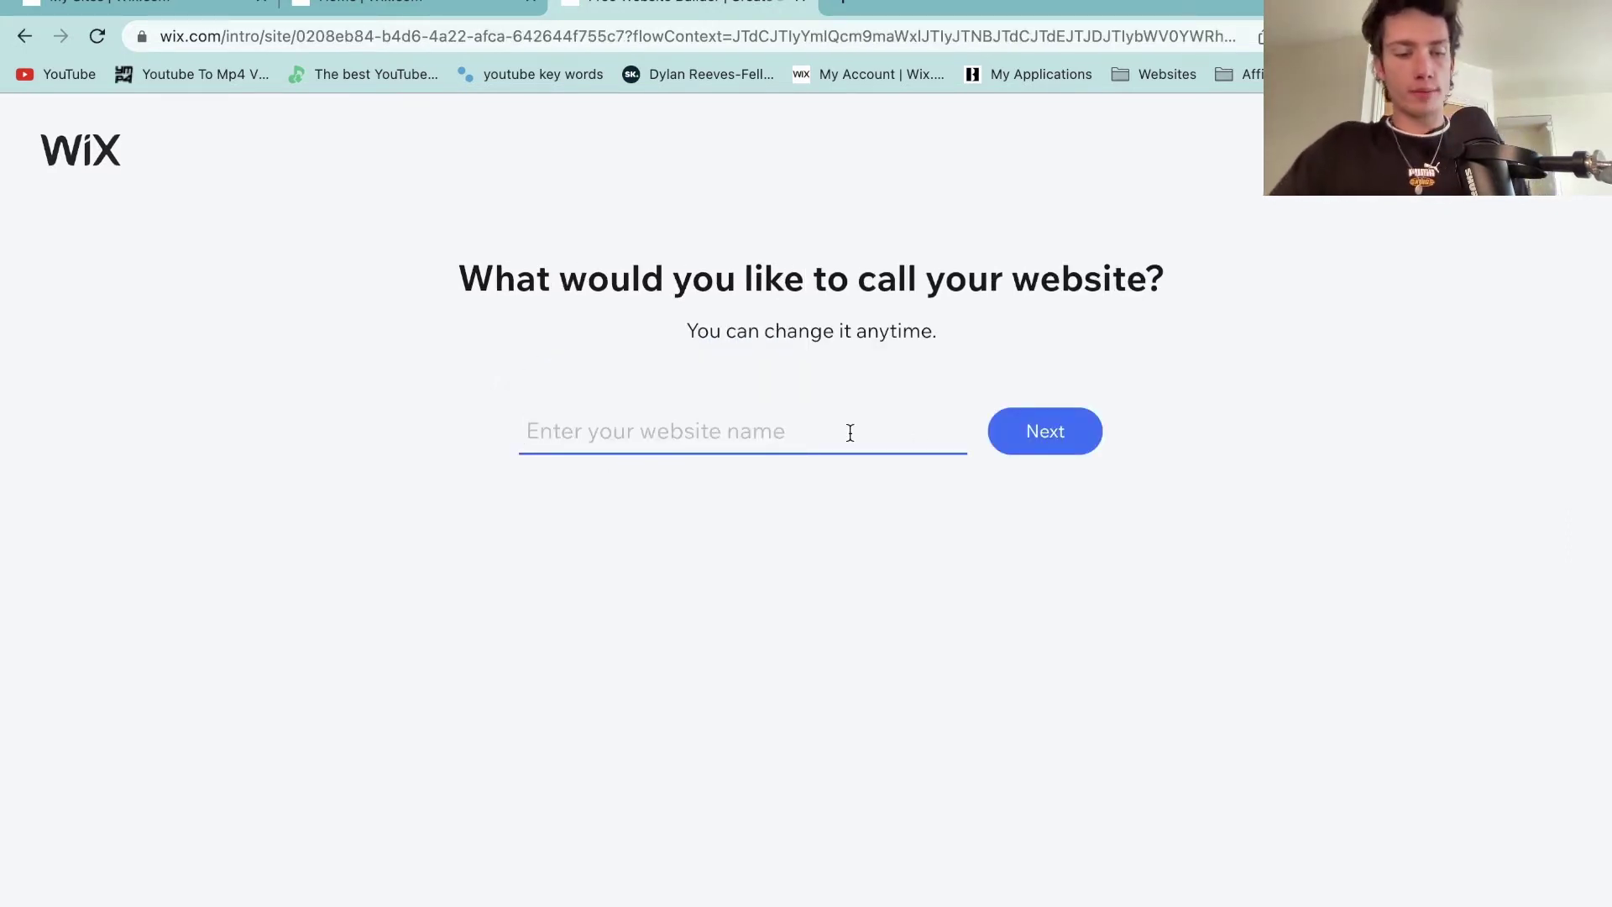
pyautogui.click(1056, 435)
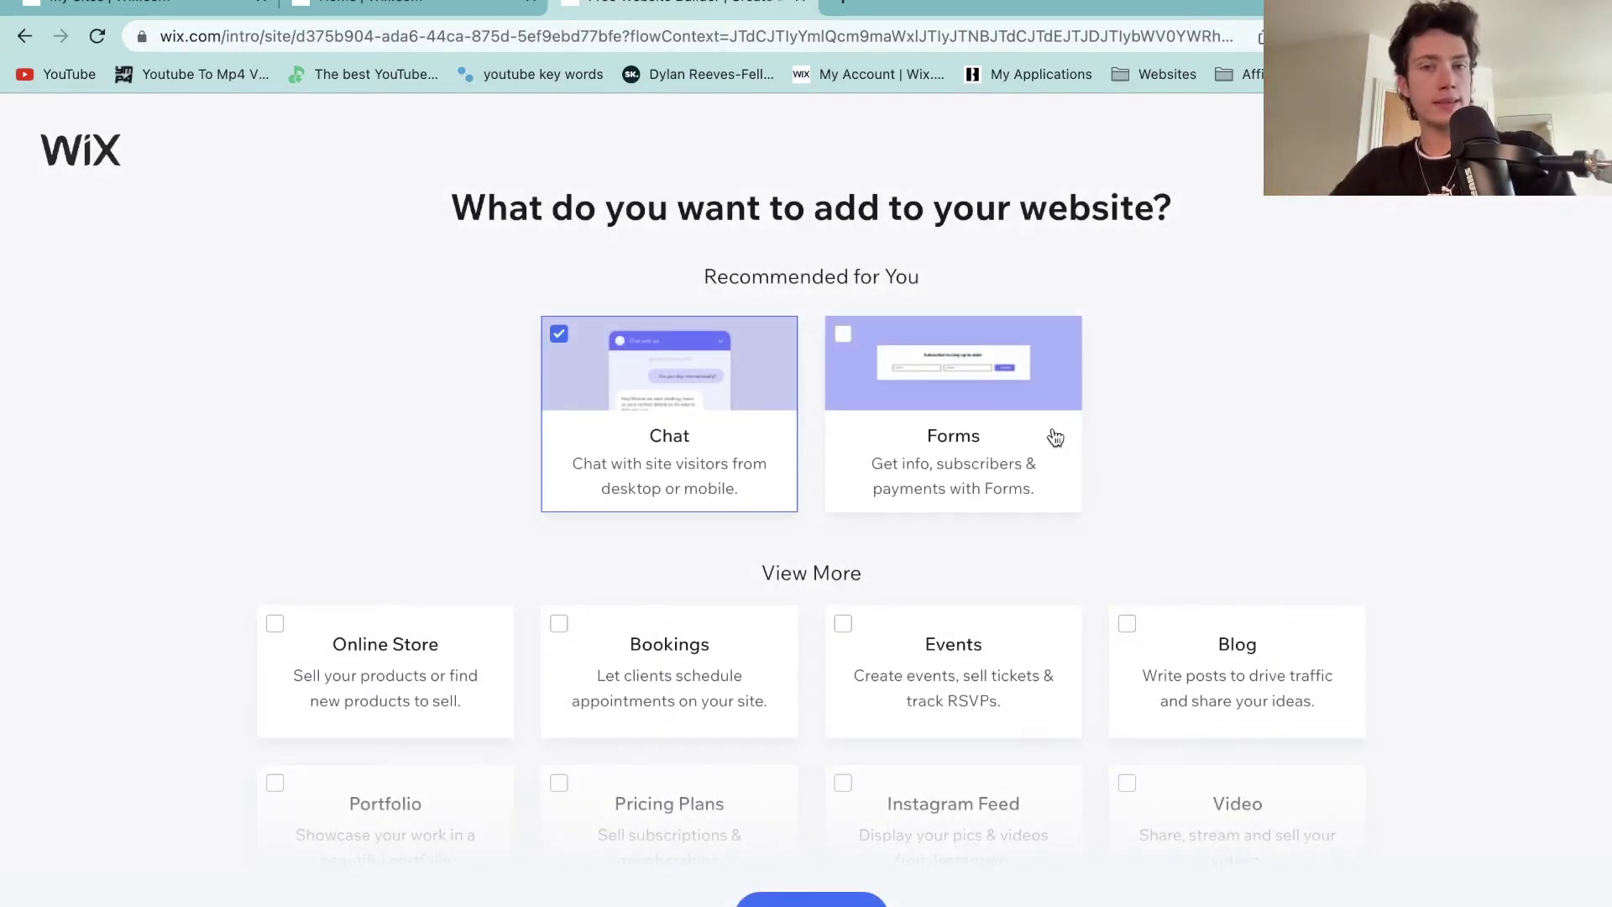
# - Add the Portfolio and Video features alongside Chat and continue setup
pyautogui.scroll(-2, 1141, 443)
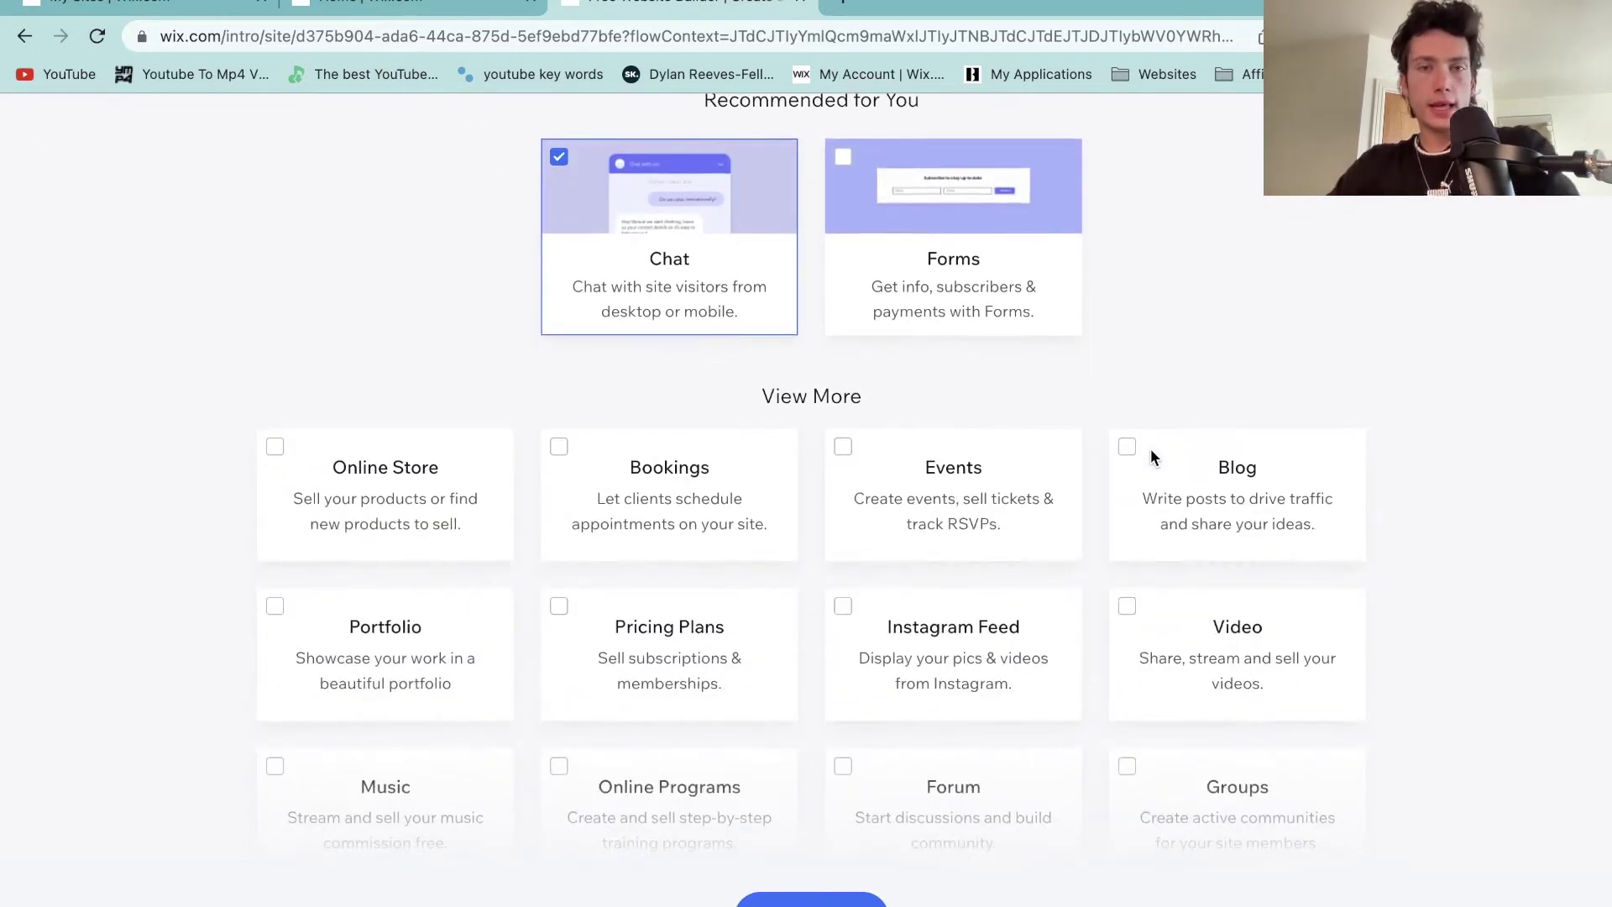
pyautogui.scroll(-2, 1151, 456)
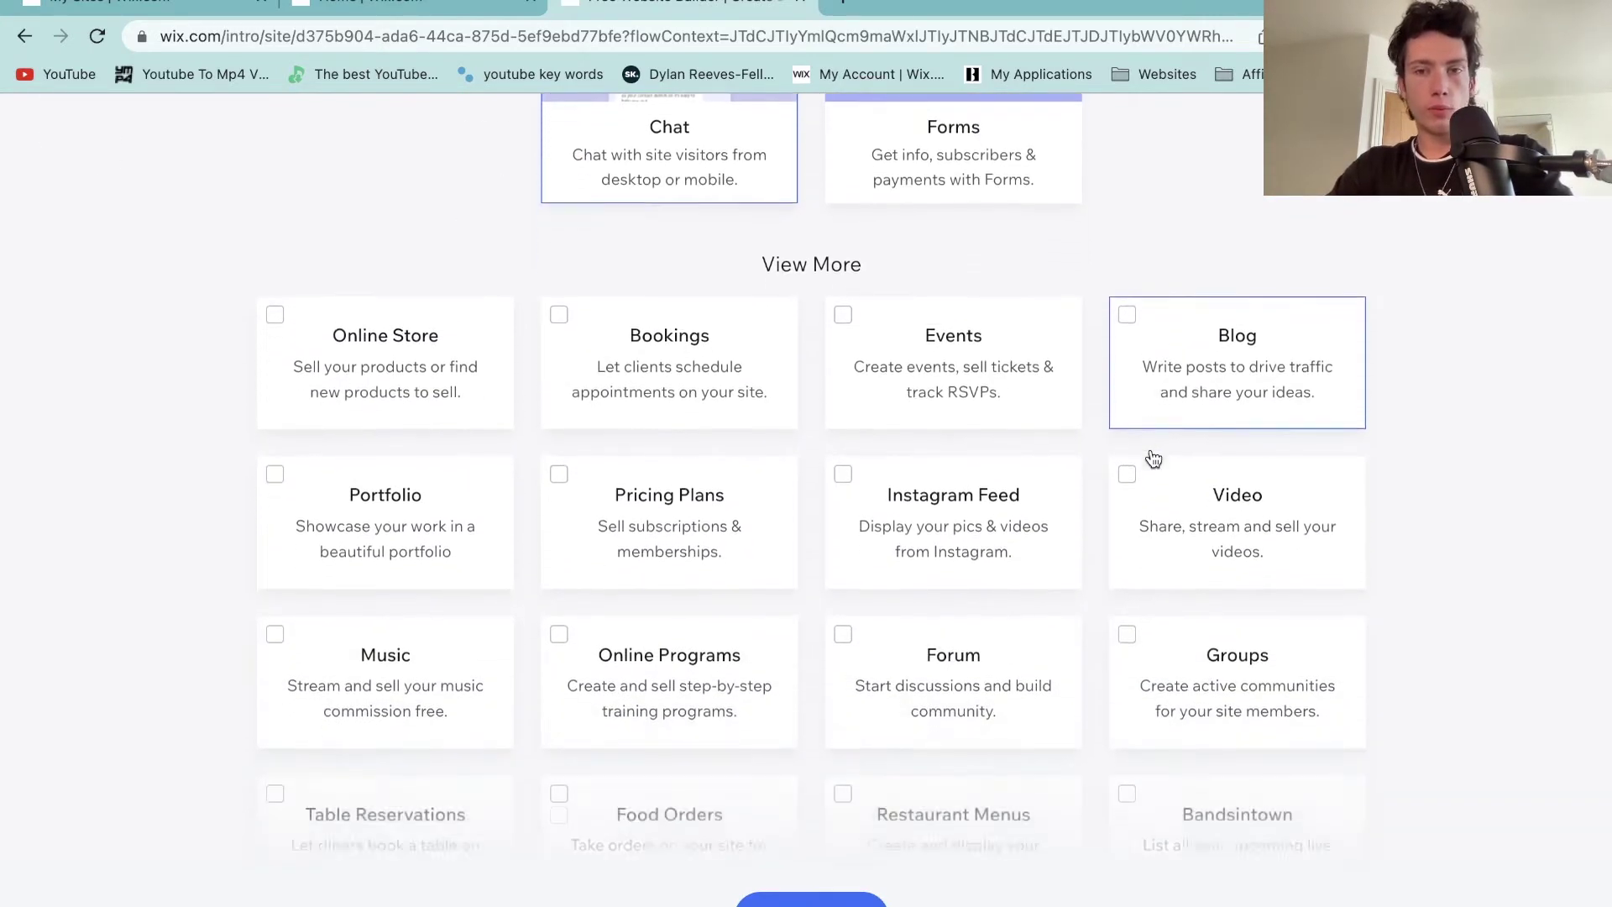
pyautogui.scroll(-1, 1112, 464)
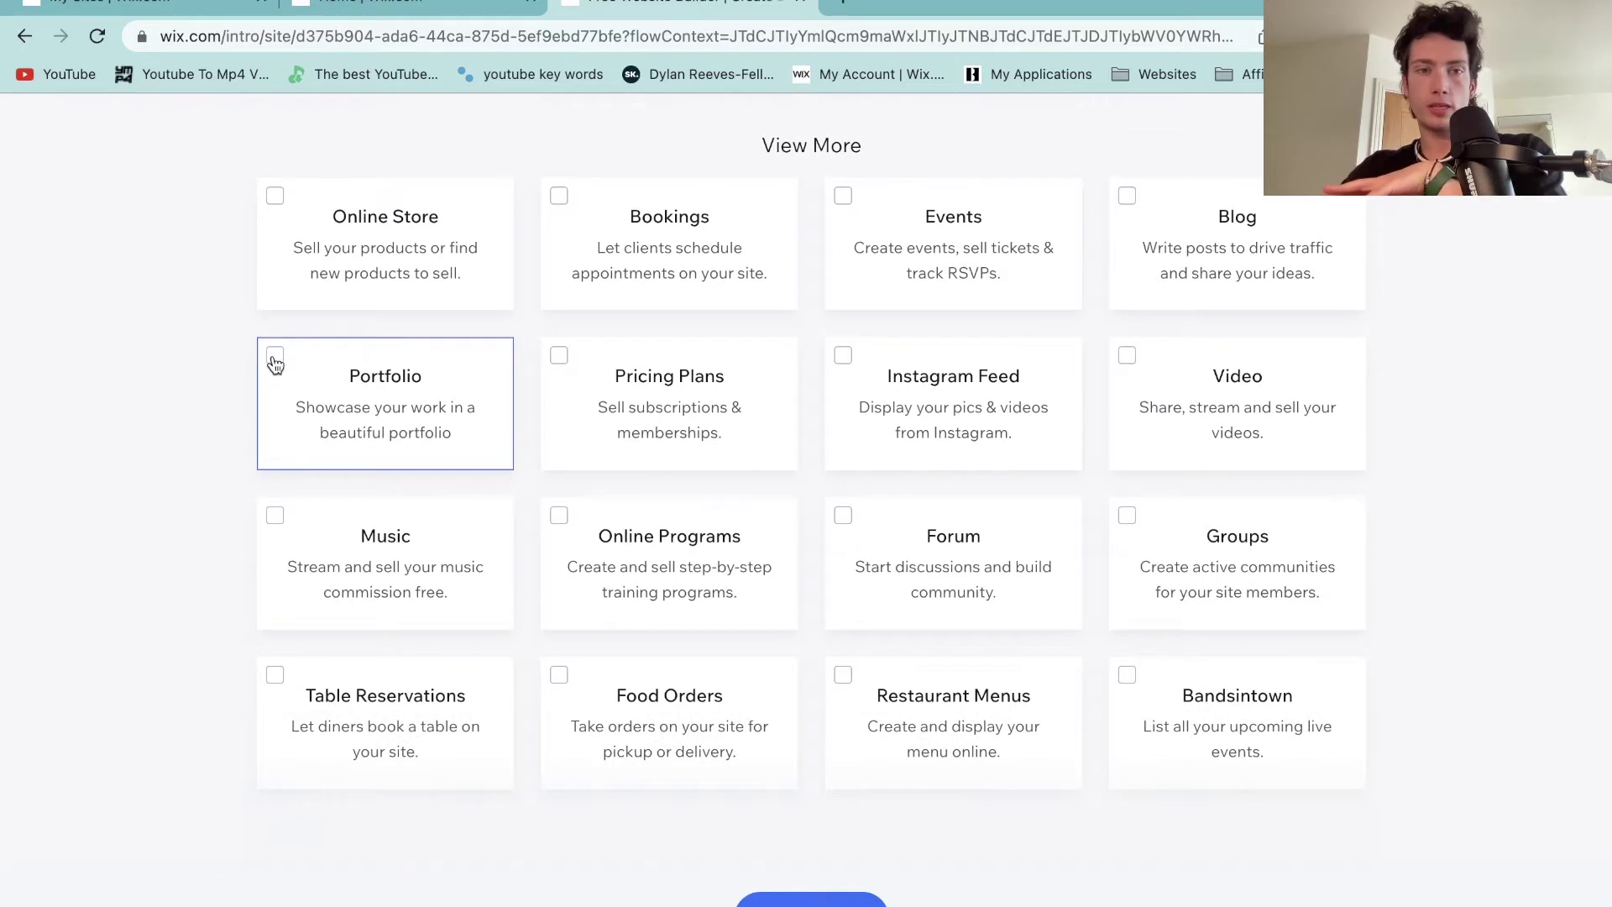
pyautogui.click(275, 355)
pyautogui.click(1127, 368)
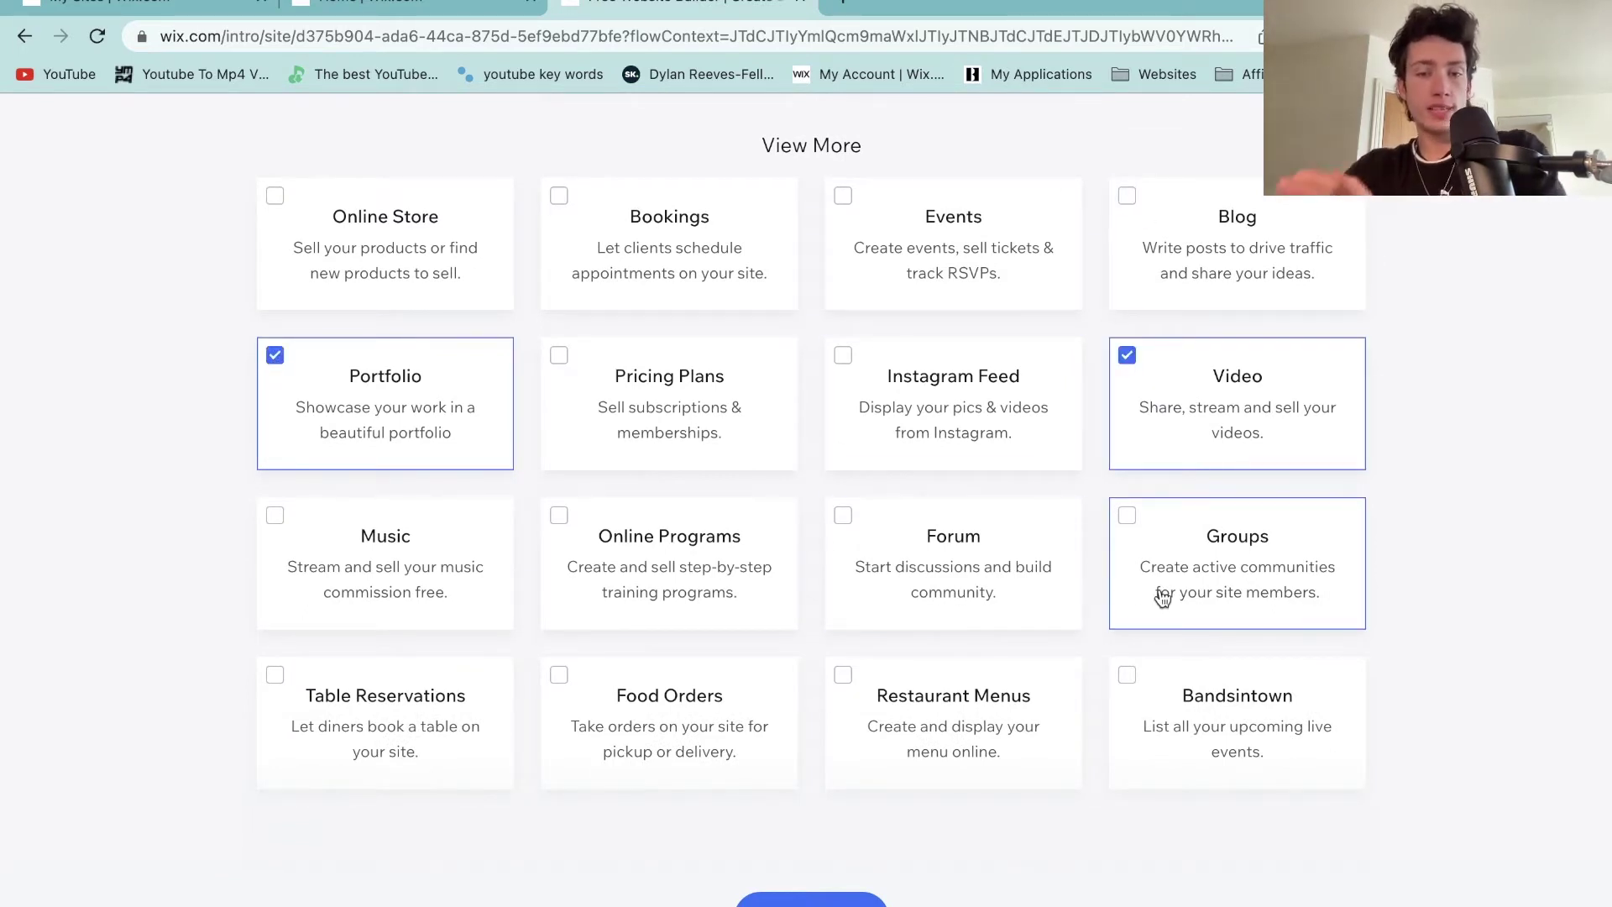
pyautogui.scroll(5, 1161, 598)
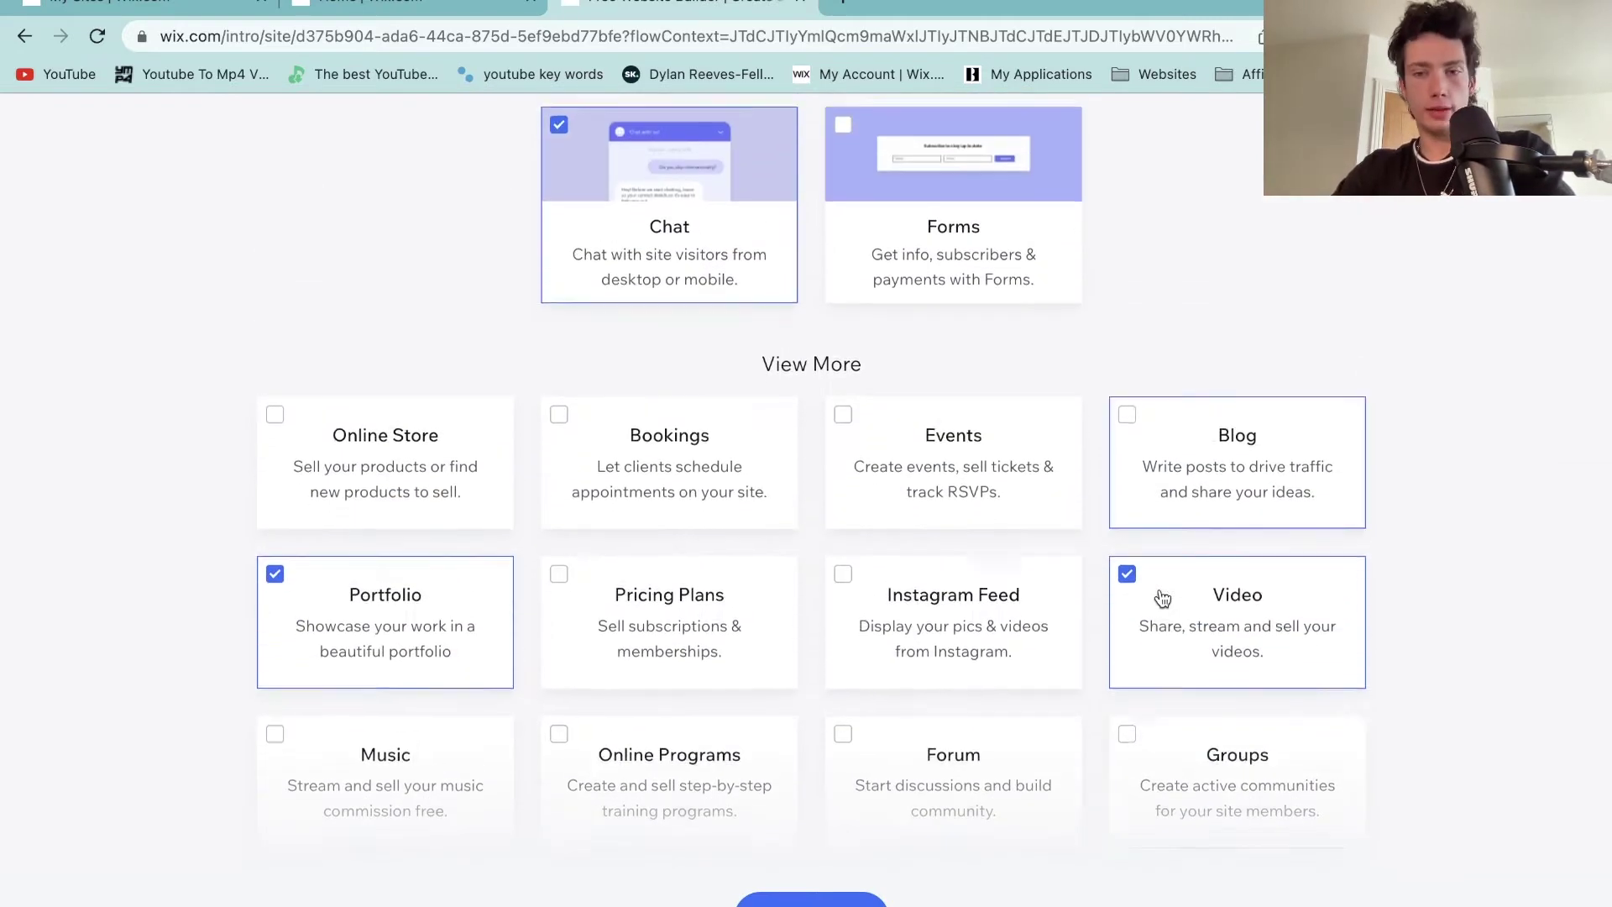
pyautogui.scroll(-5, 1159, 597)
pyautogui.click(812, 898)
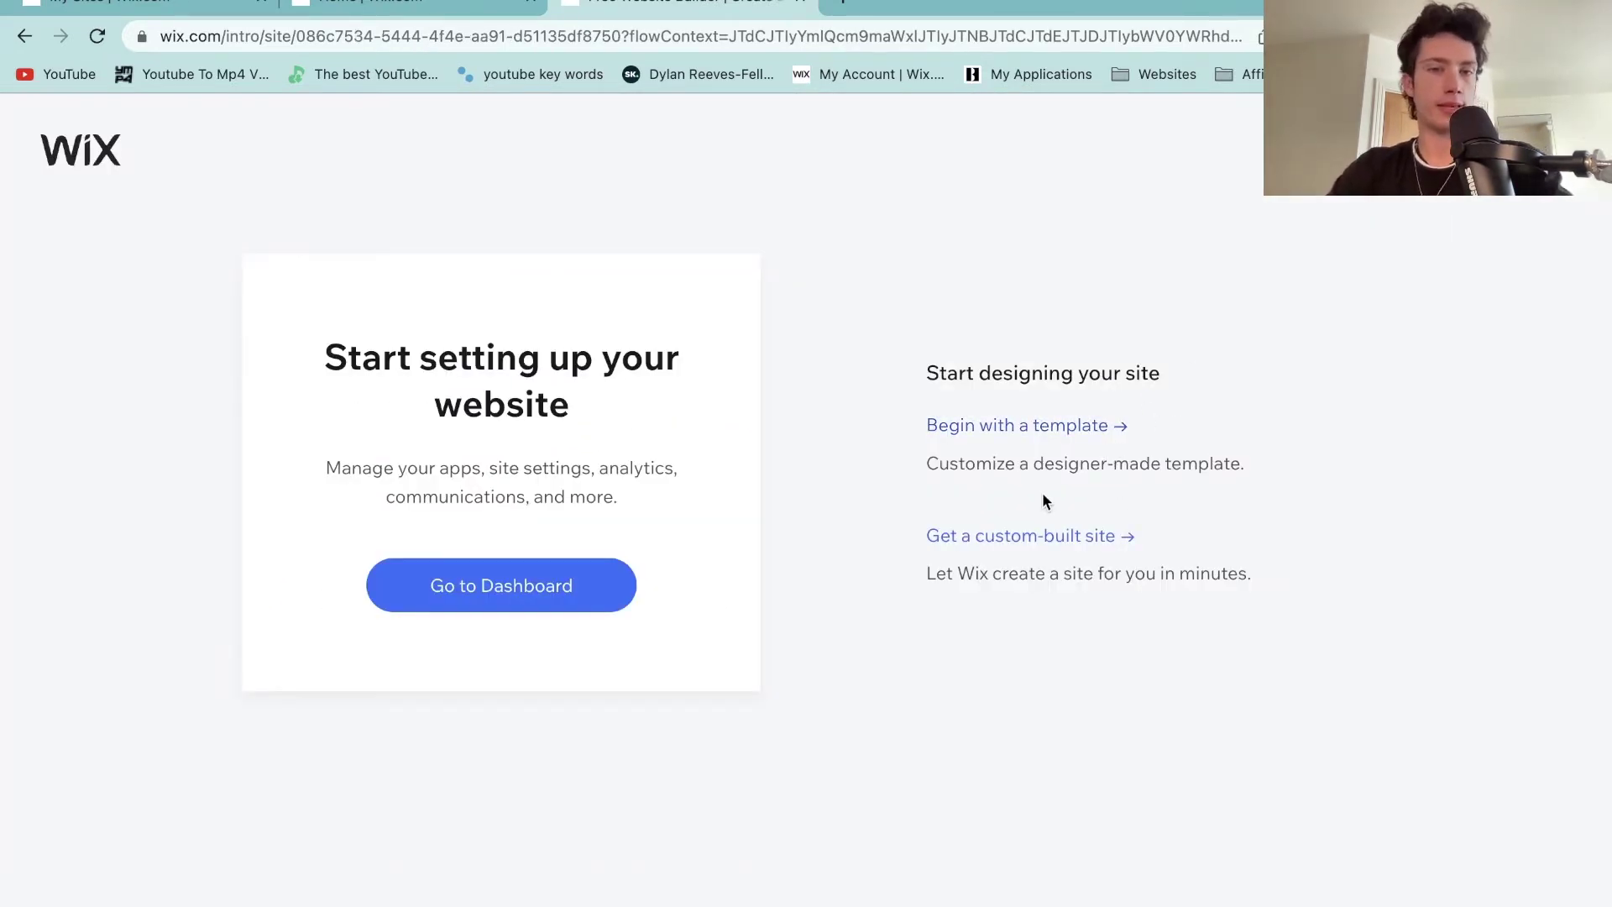
# - Begin with a template and browse the General Portfolio results like Creative CV and Showcase Portfolio
pyautogui.click(1038, 433)
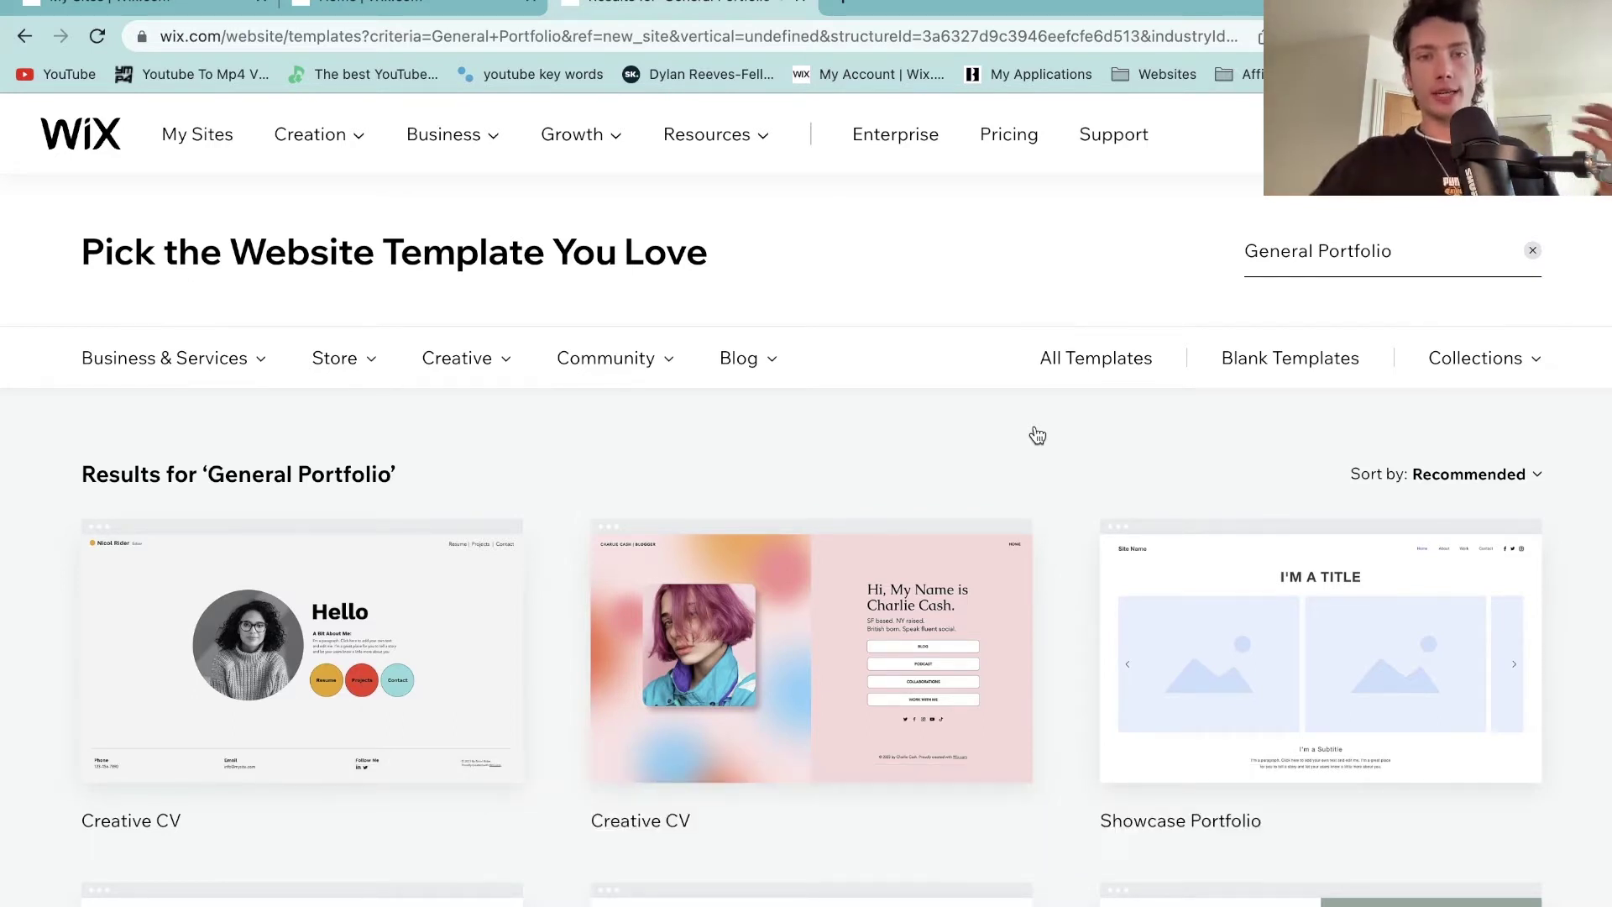
pyautogui.scroll(-3, 1038, 435)
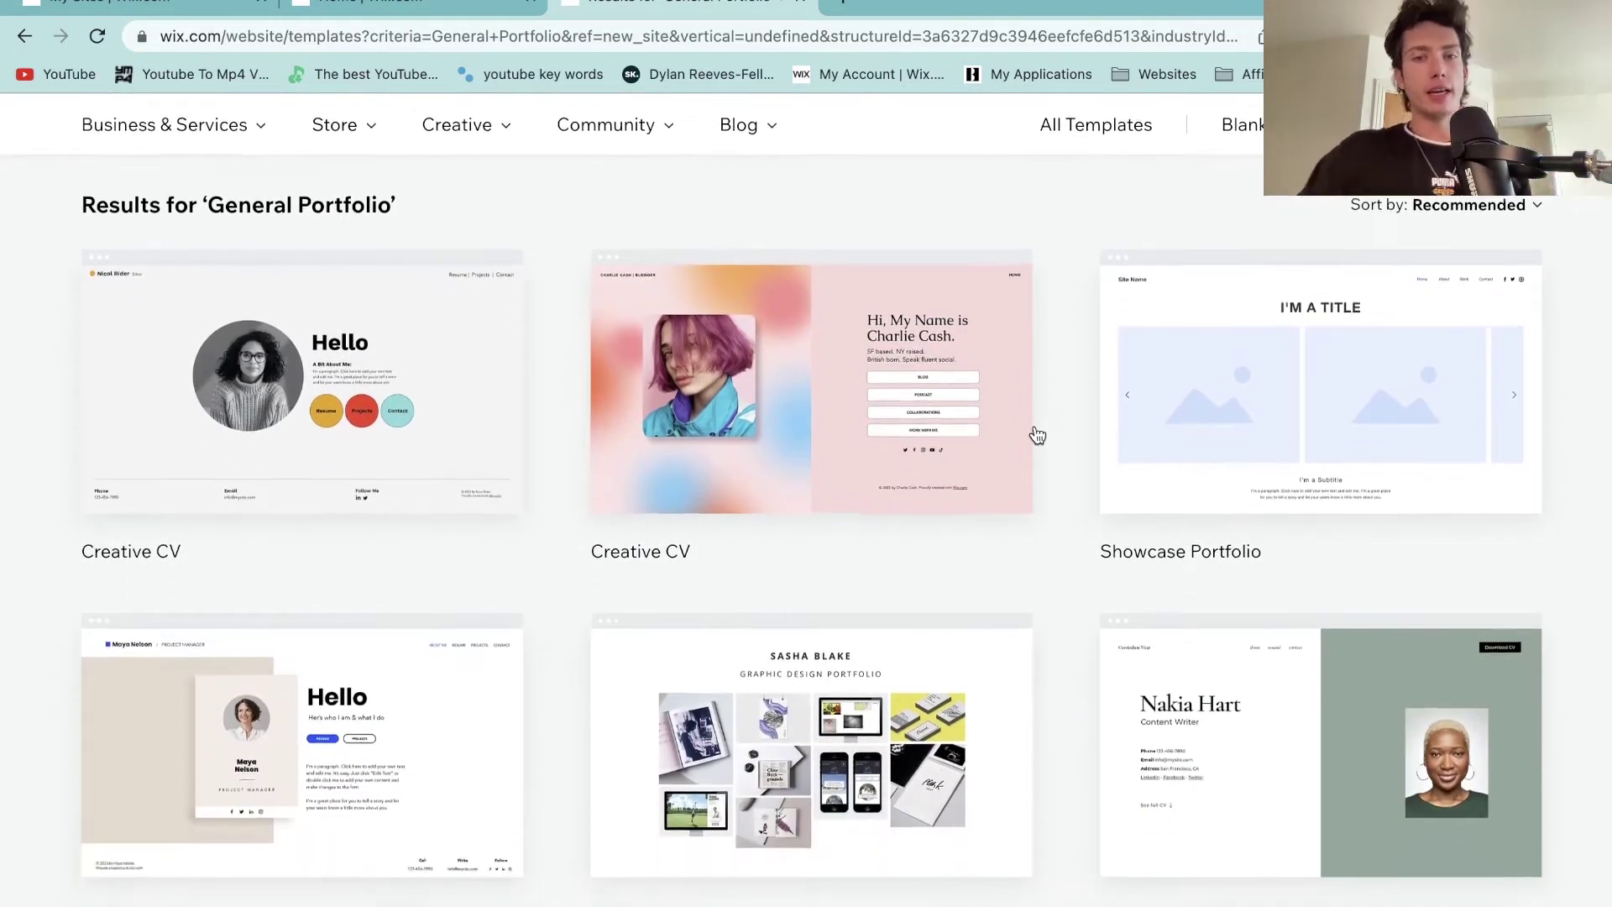
pyautogui.scroll(-2, 1038, 435)
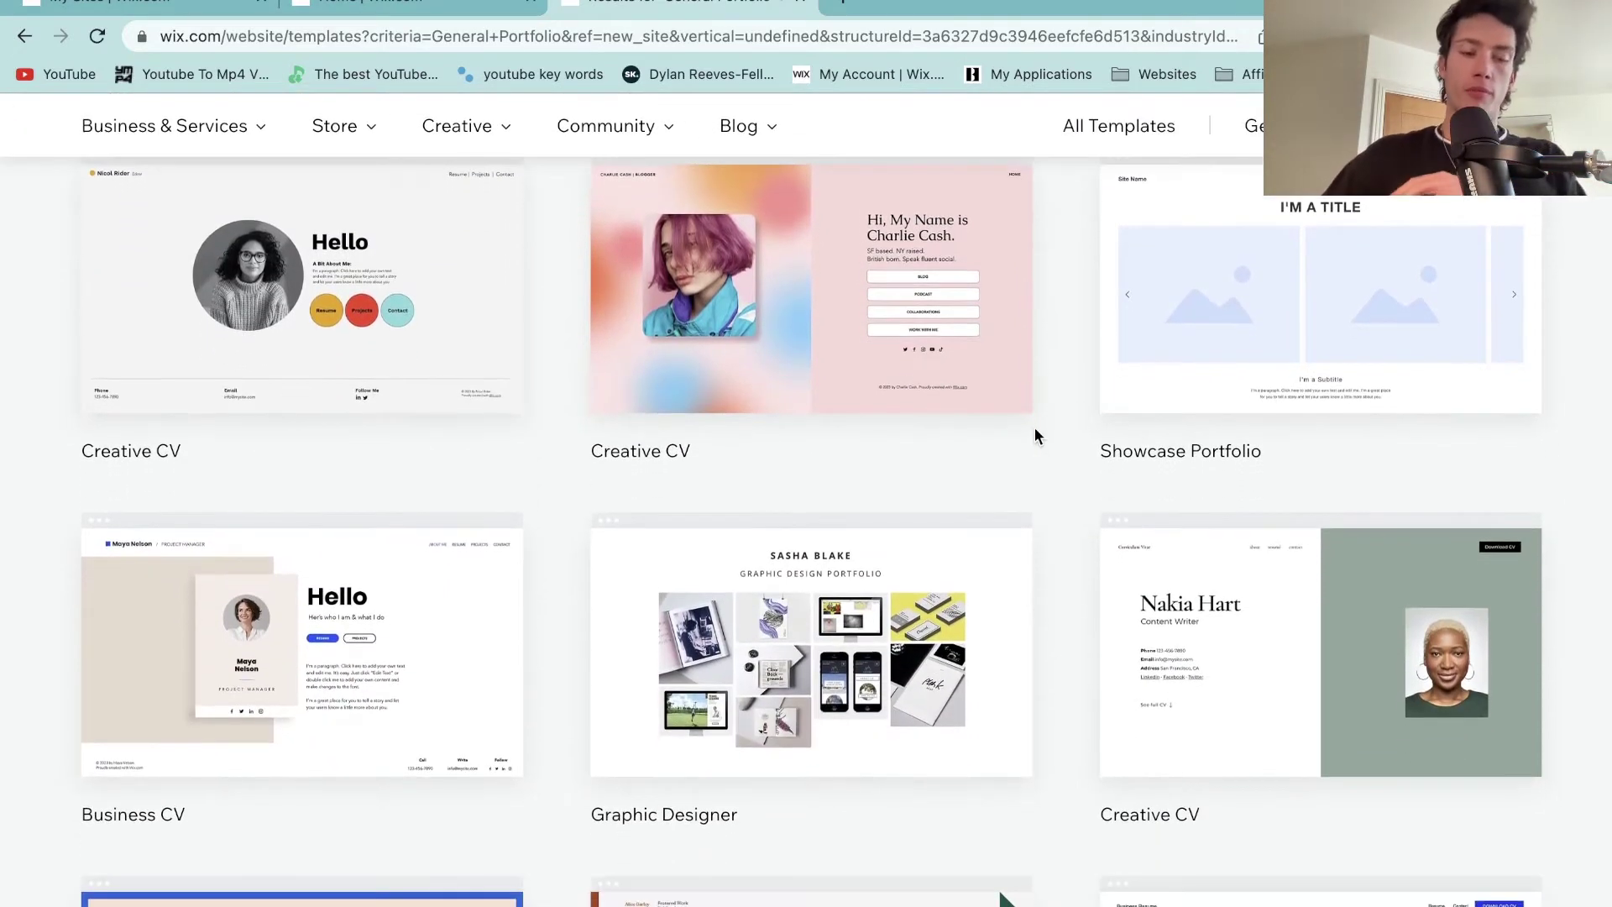
pyautogui.scroll(-1, 1035, 435)
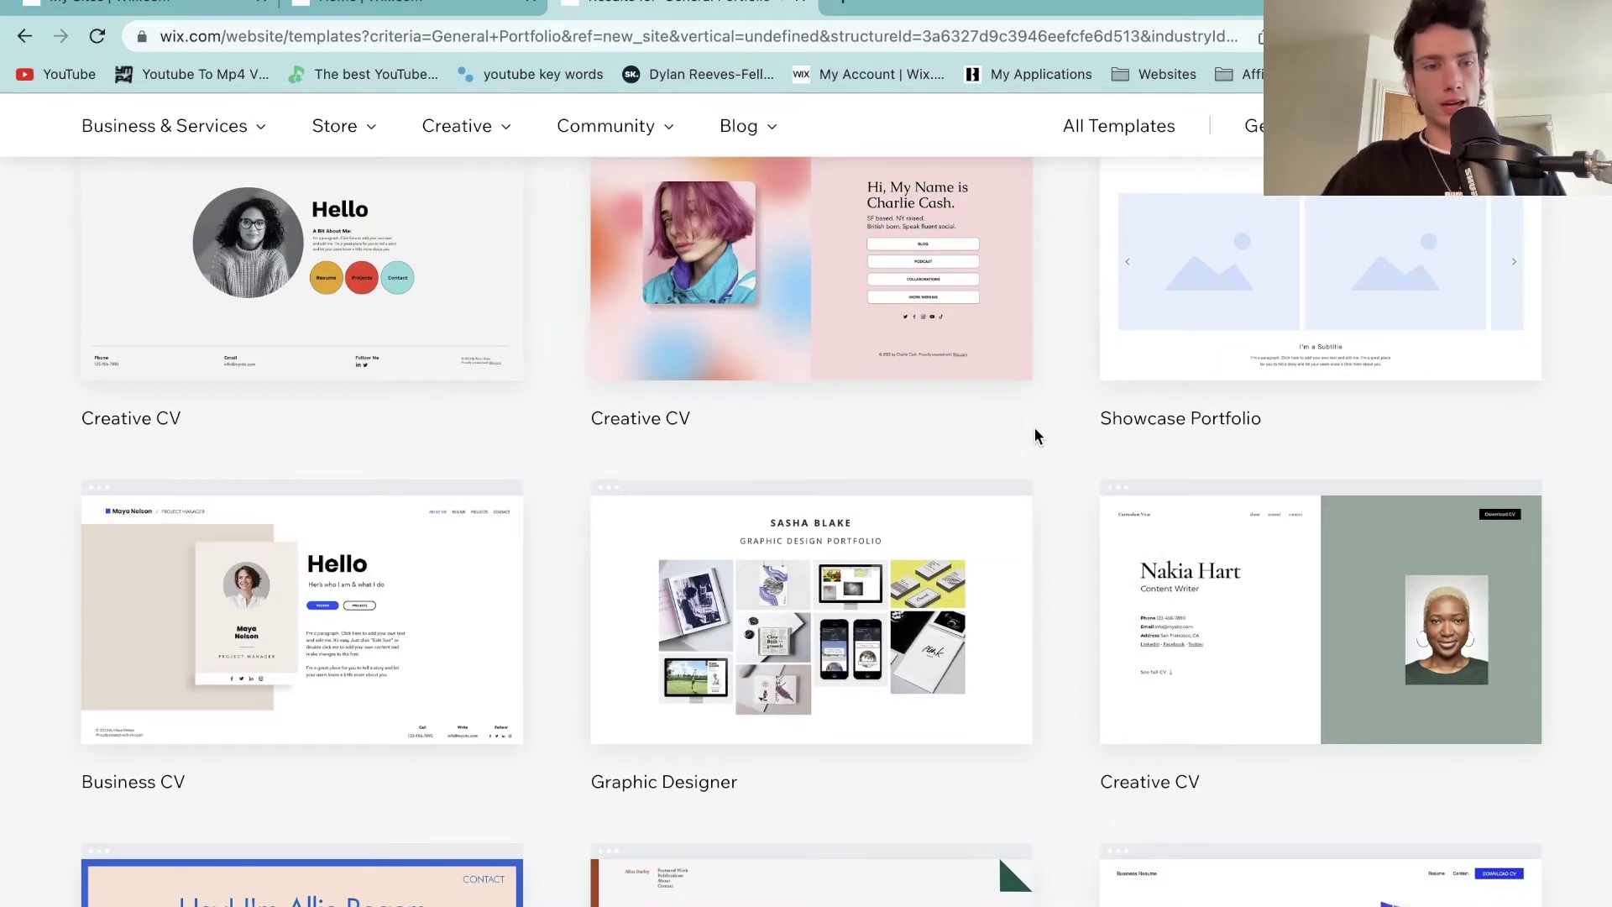
pyautogui.scroll(-8, 1038, 436)
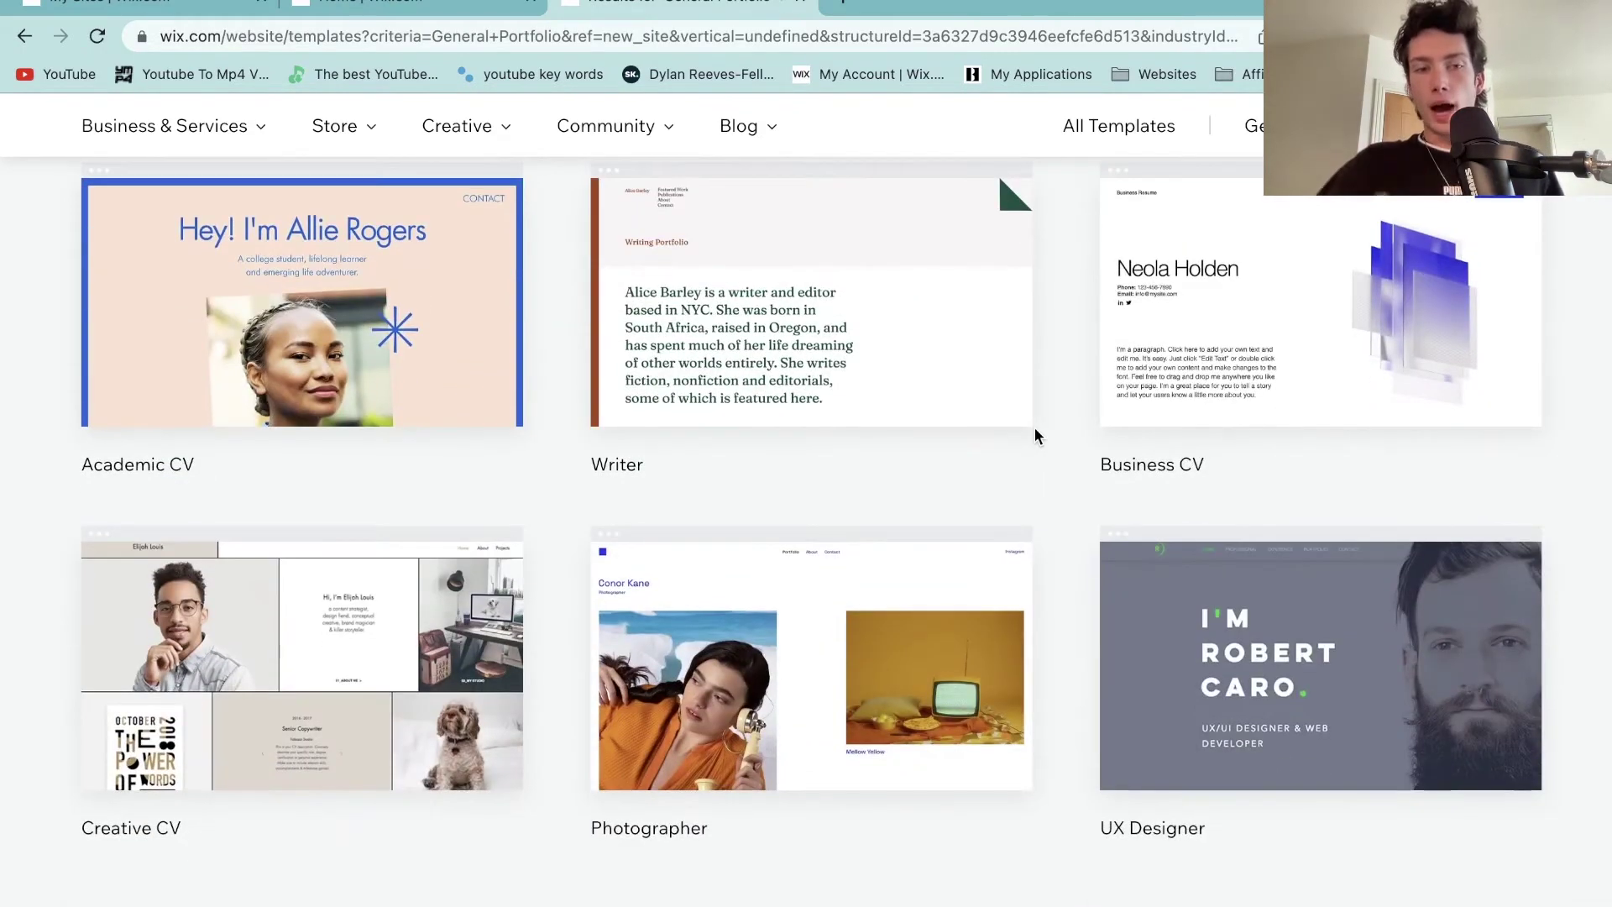
pyautogui.scroll(-4, 1035, 435)
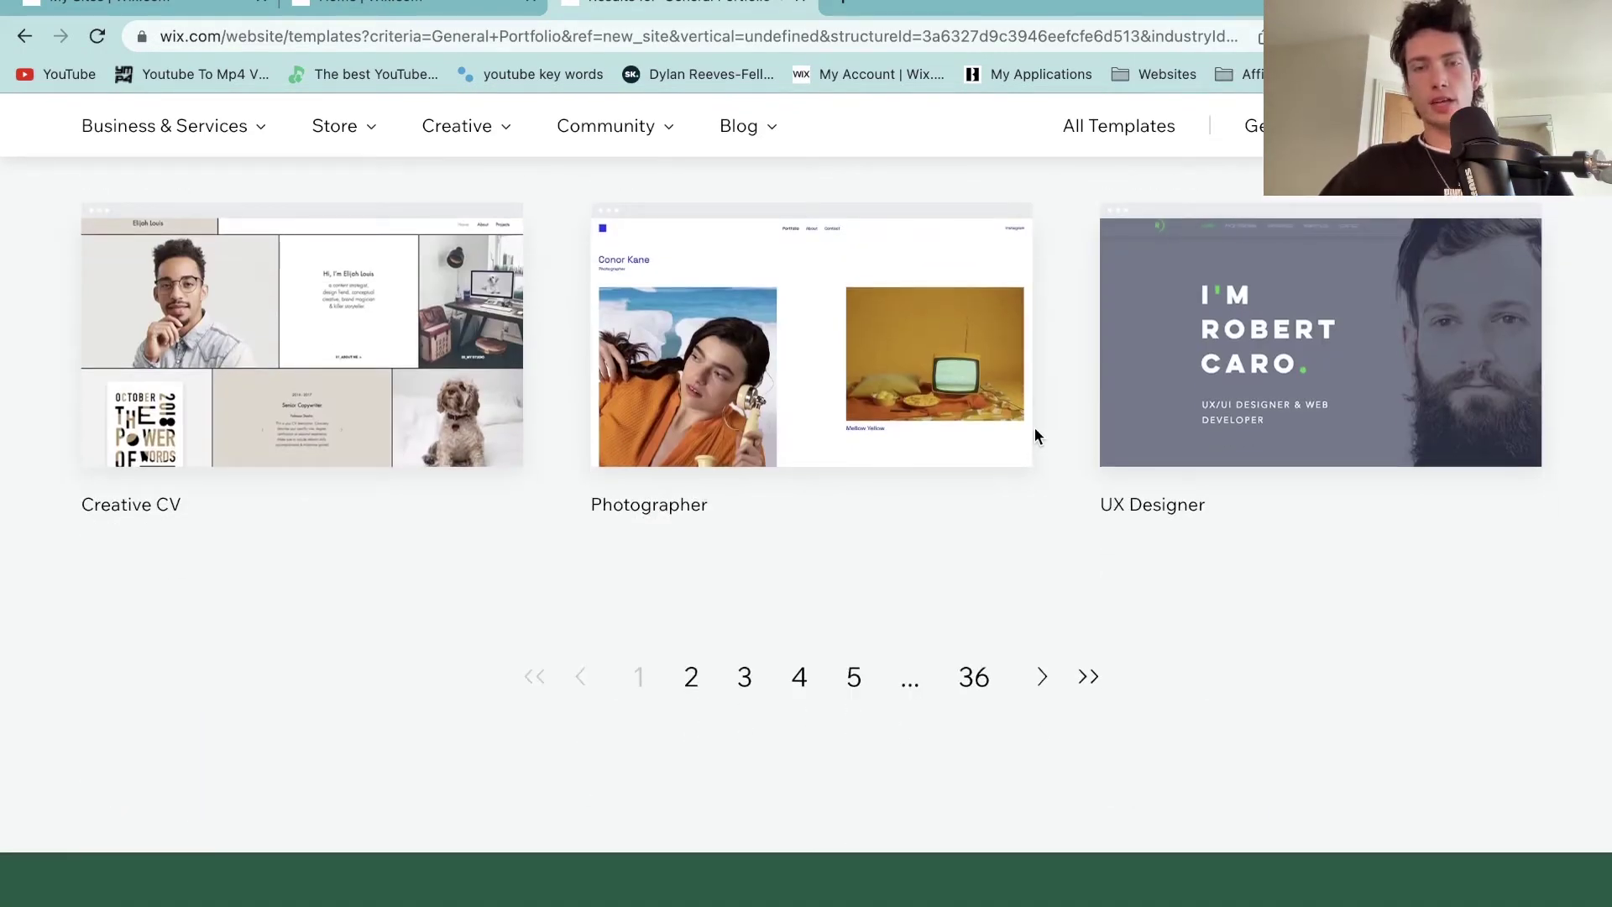
pyautogui.scroll(15, 1034, 435)
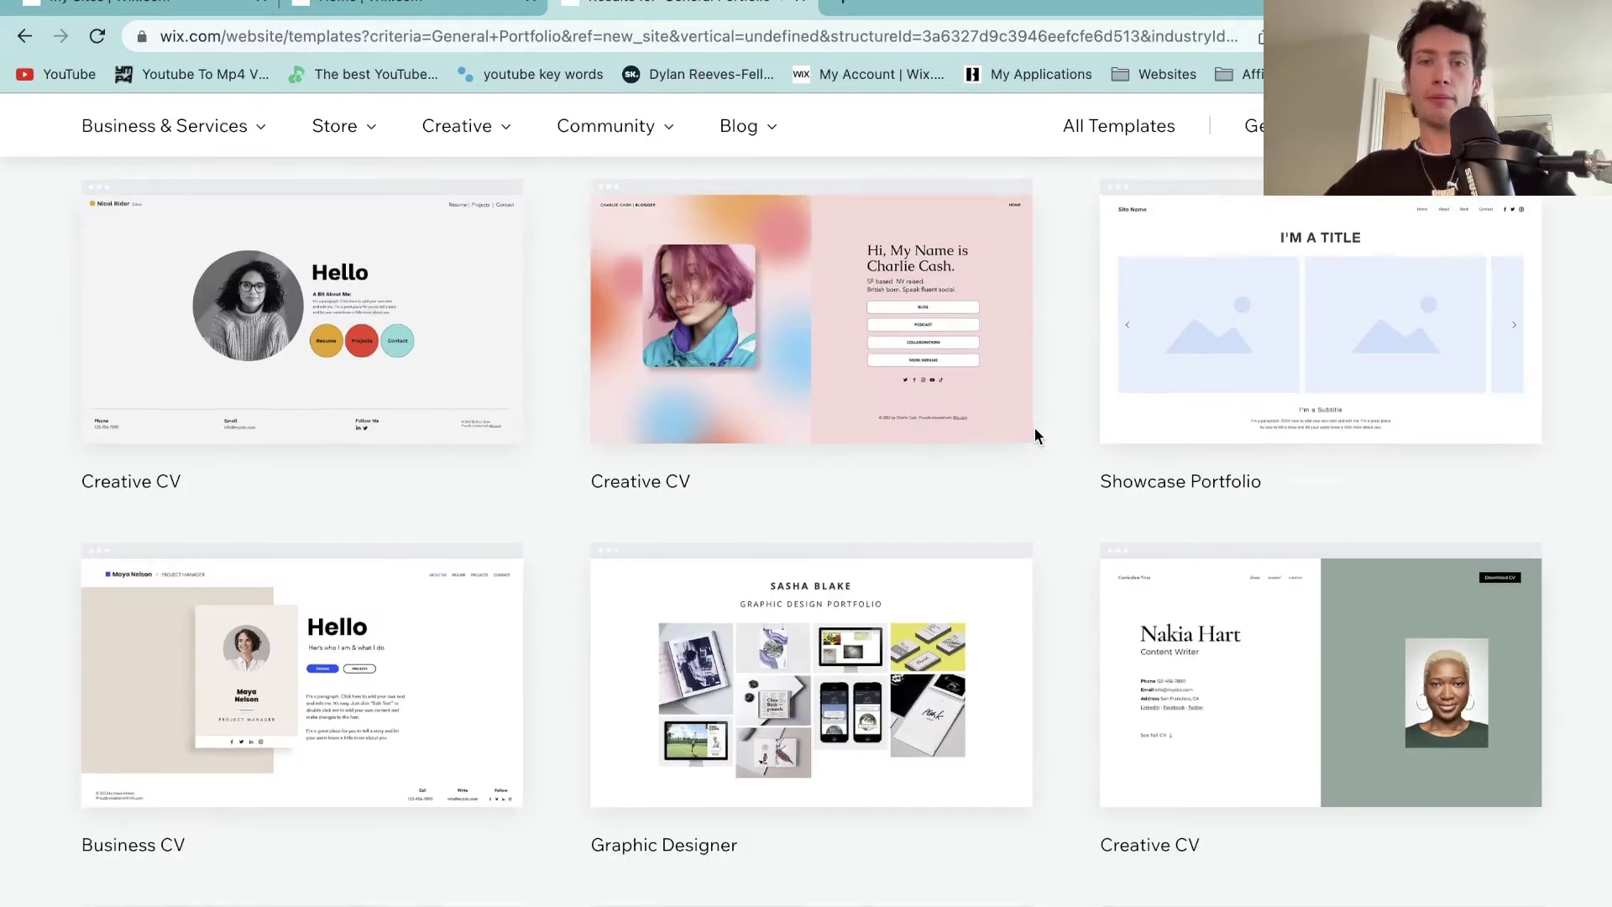
pyautogui.scroll(3, 1034, 427)
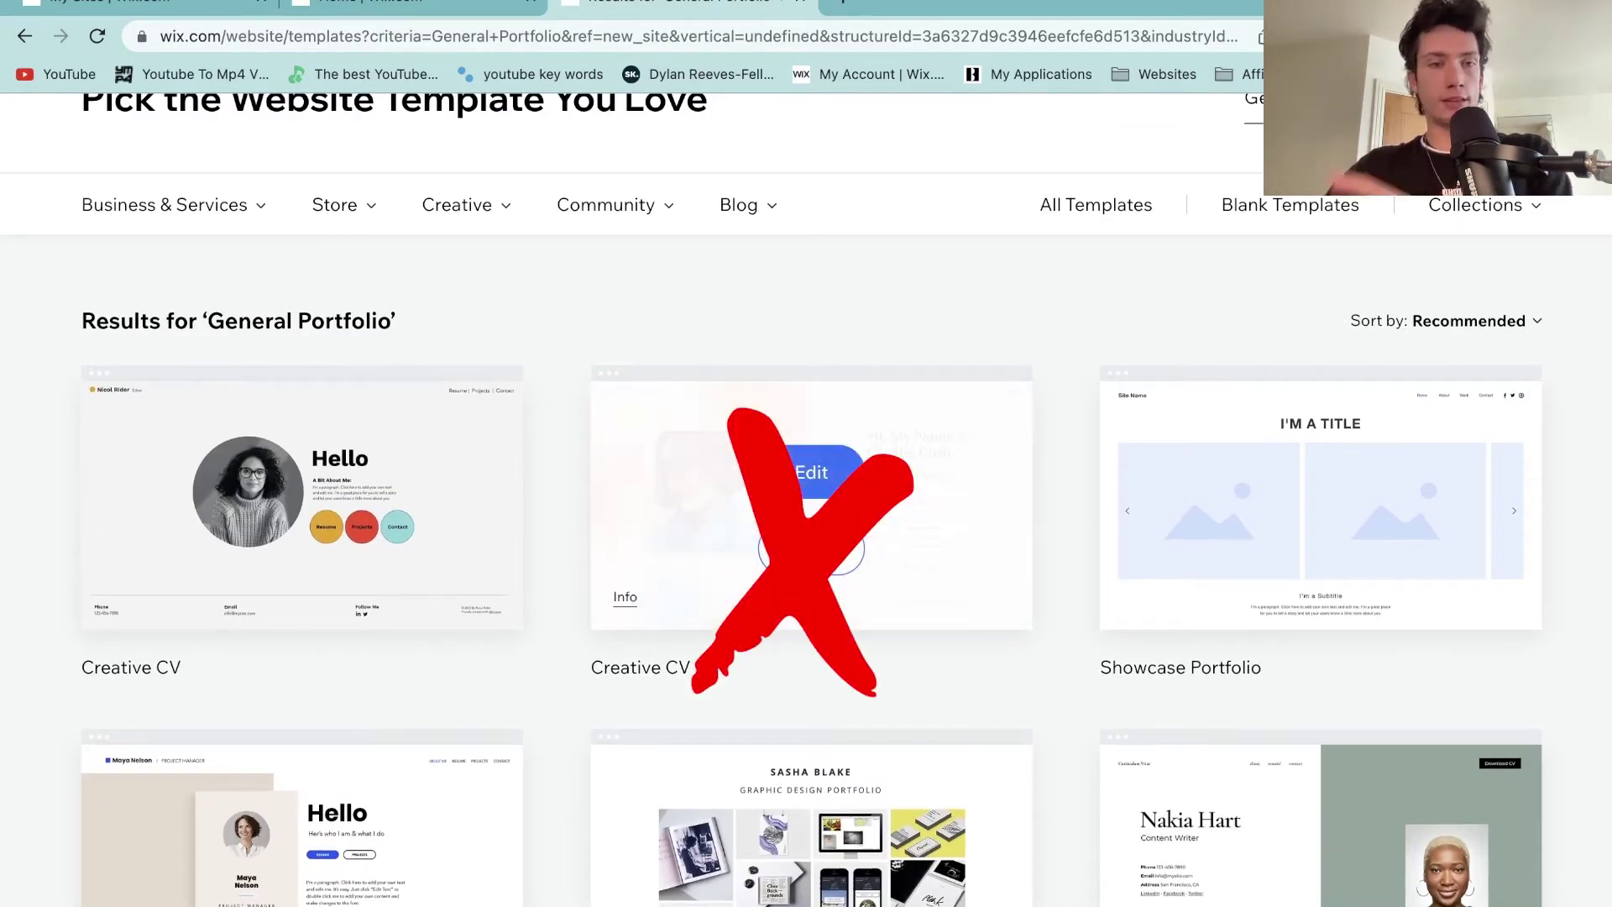
pyautogui.scroll(2, 952, 399)
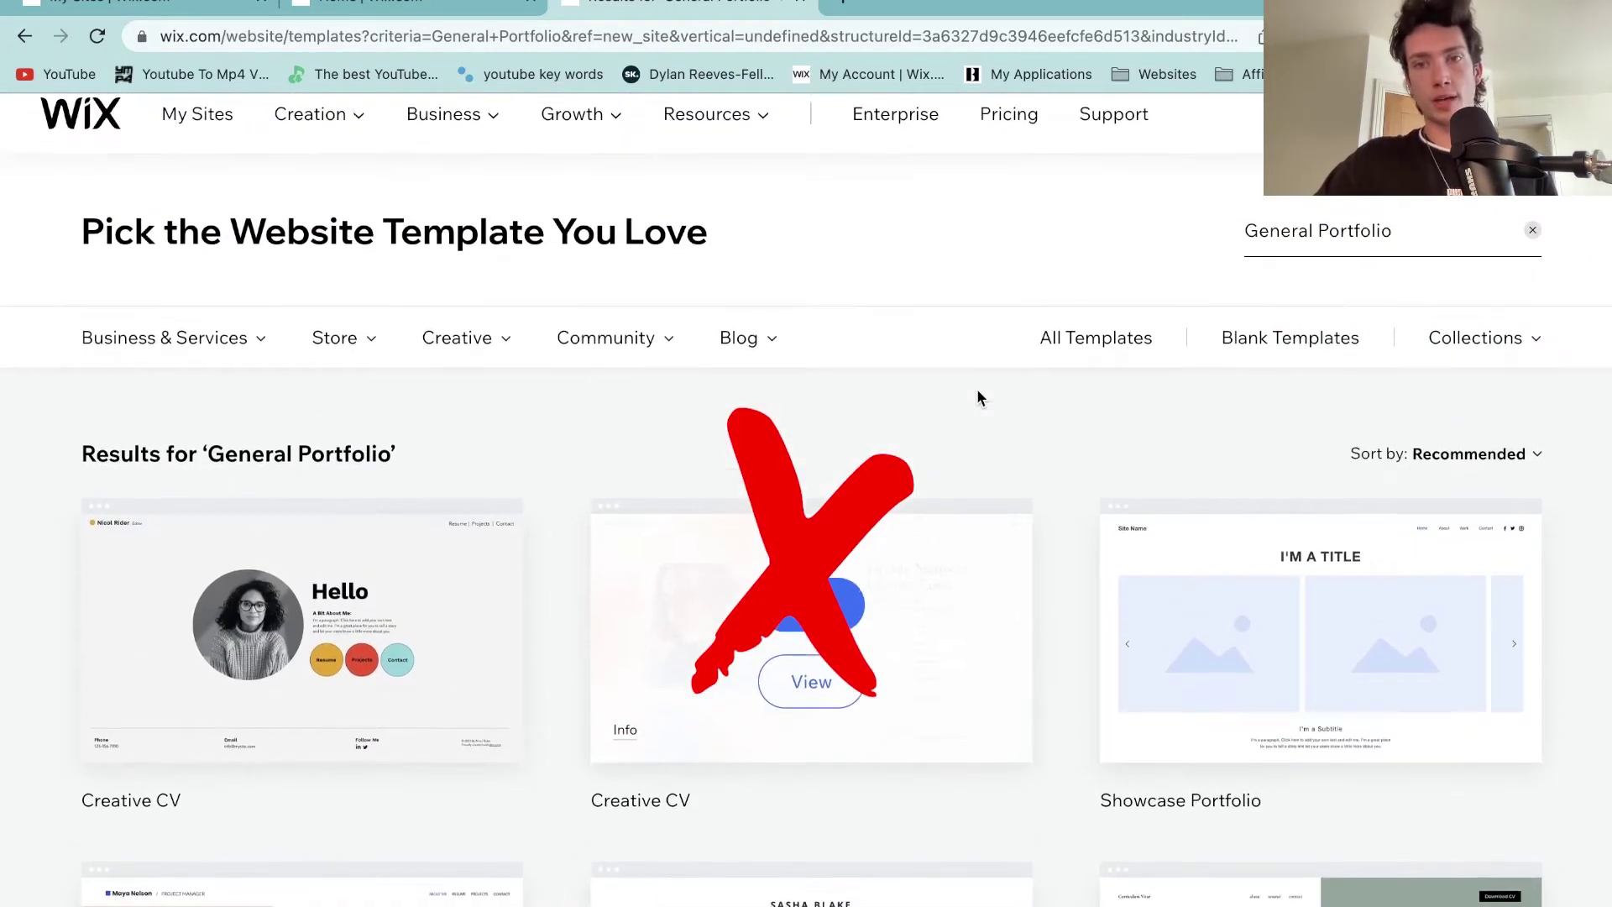
# - Filter to blank website templates and open Strip Header Layout in a new browser tab
pyautogui.click(1288, 342)
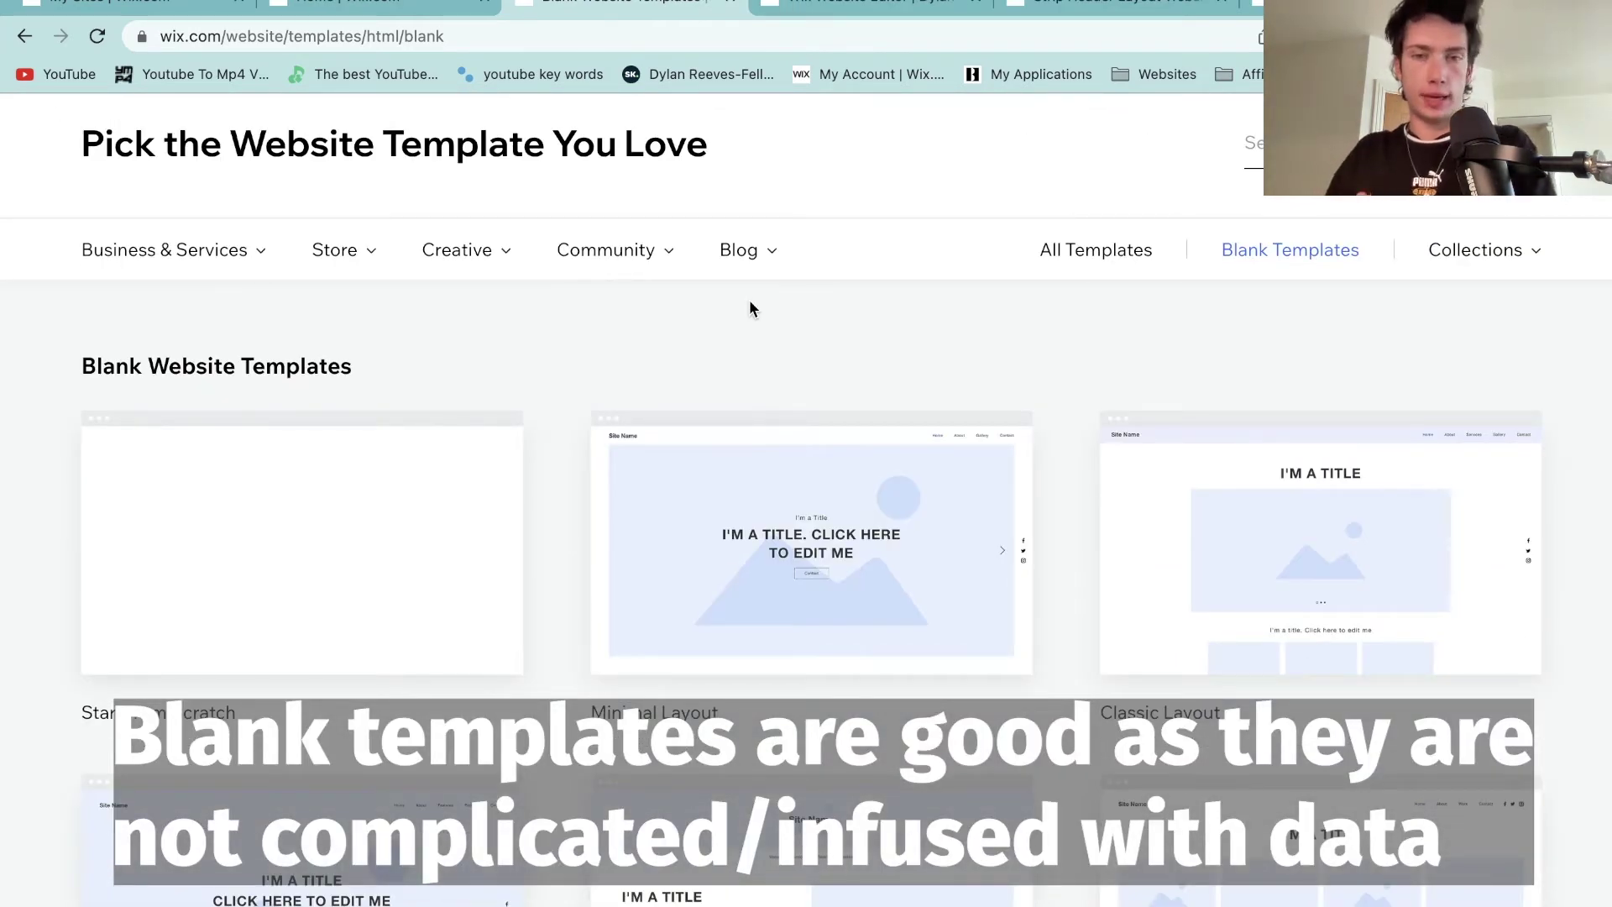
pyautogui.scroll(-4, 878, 357)
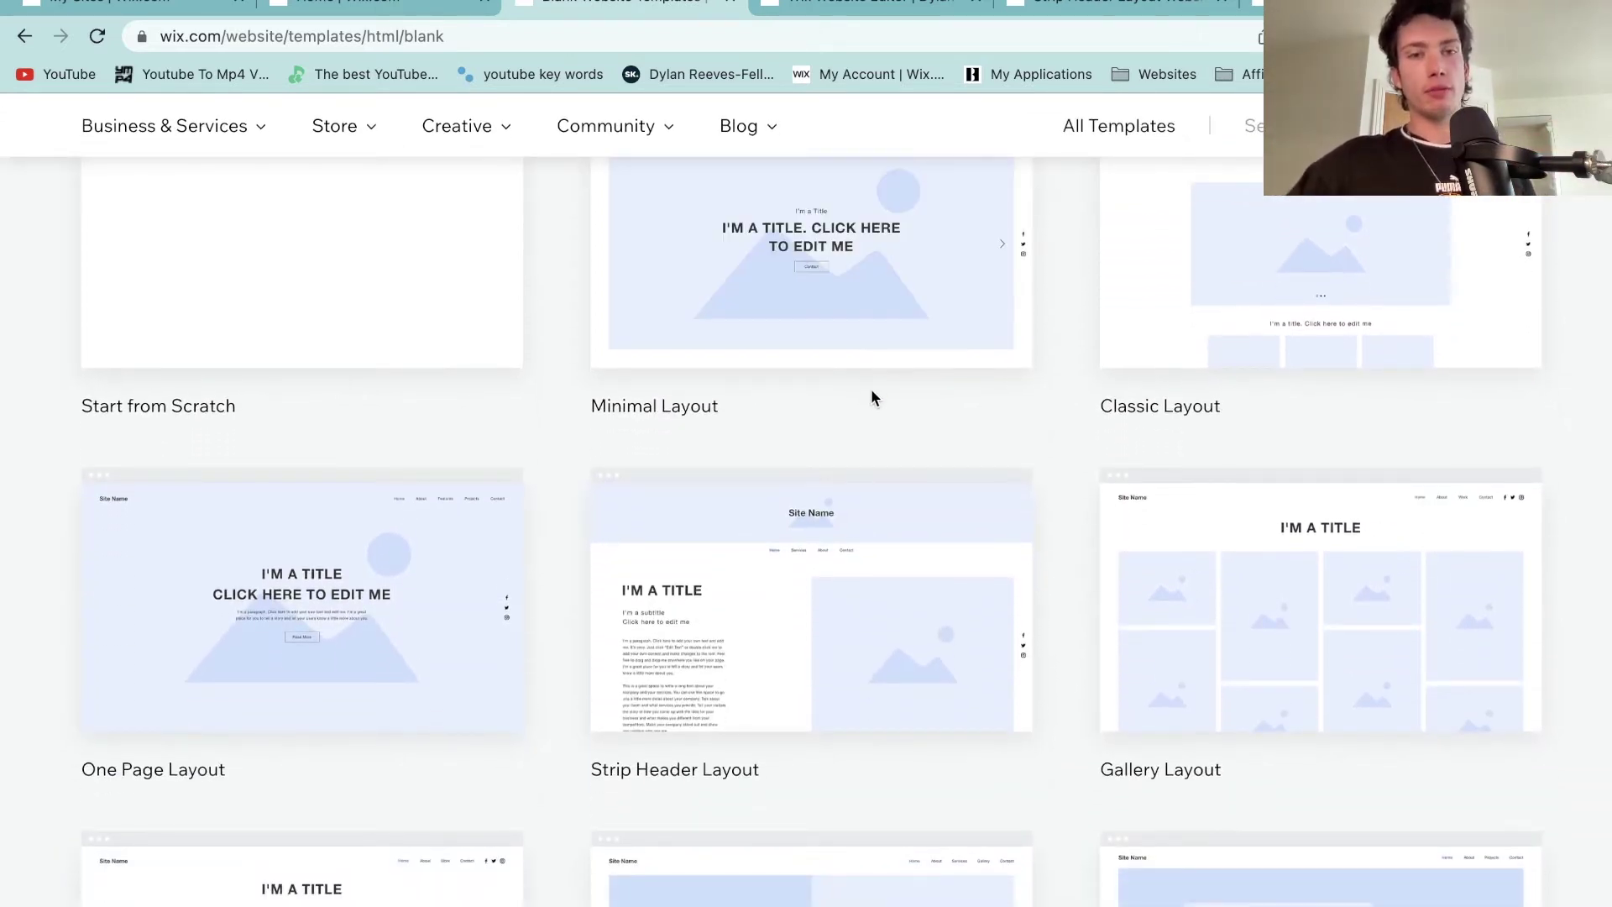
pyautogui.scroll(2, 808, 456)
pyautogui.scroll(1, 808, 458)
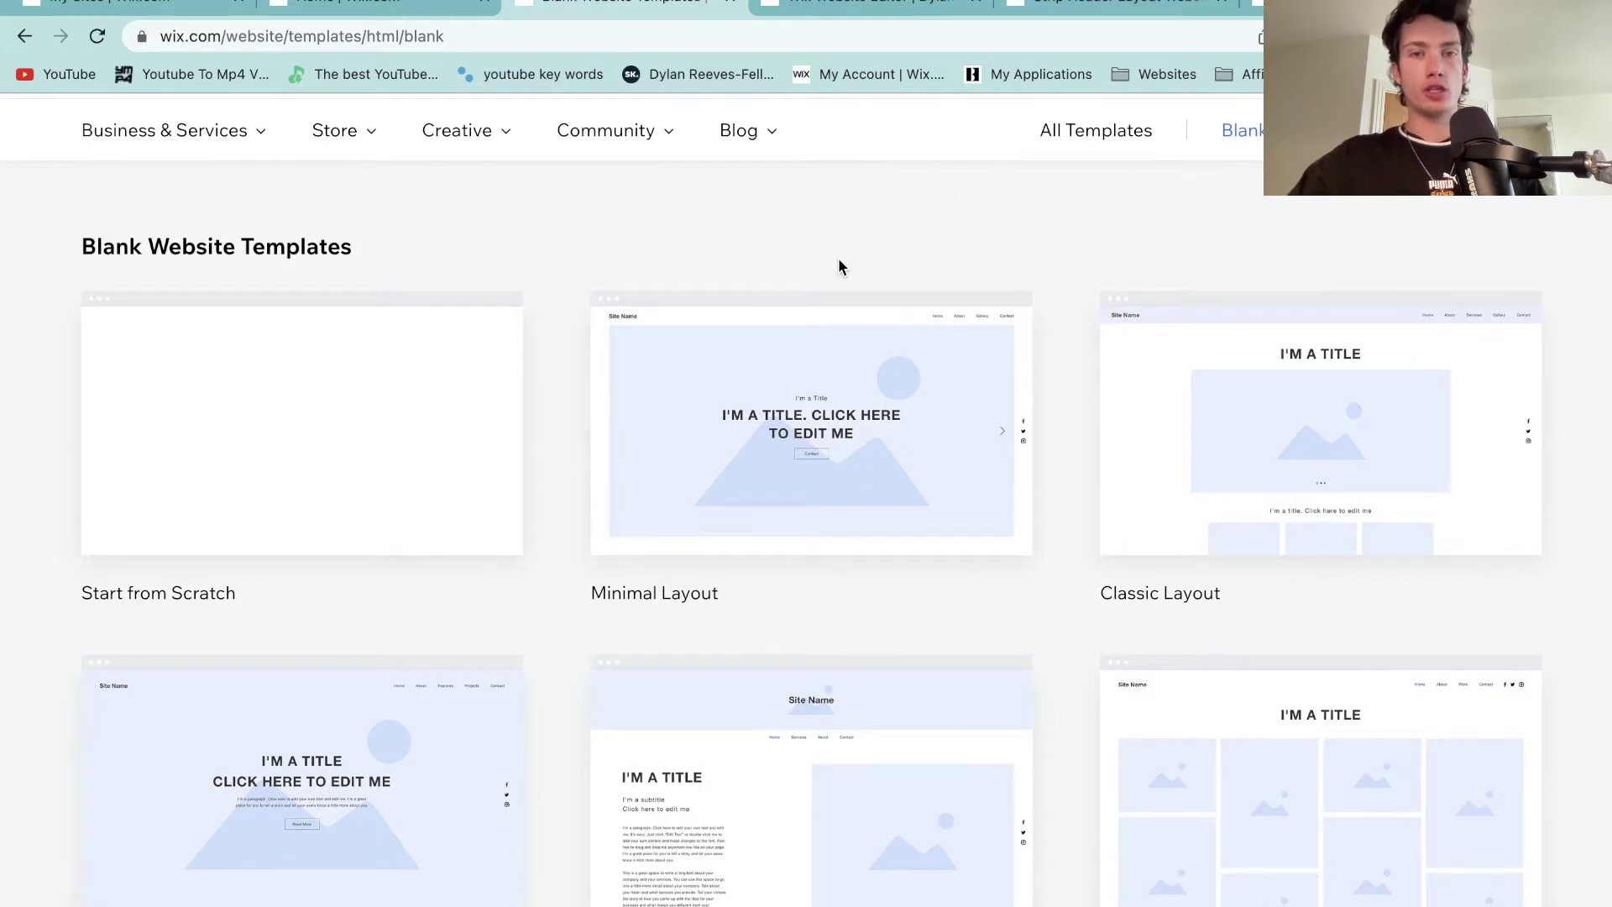
pyautogui.scroll(2, 838, 260)
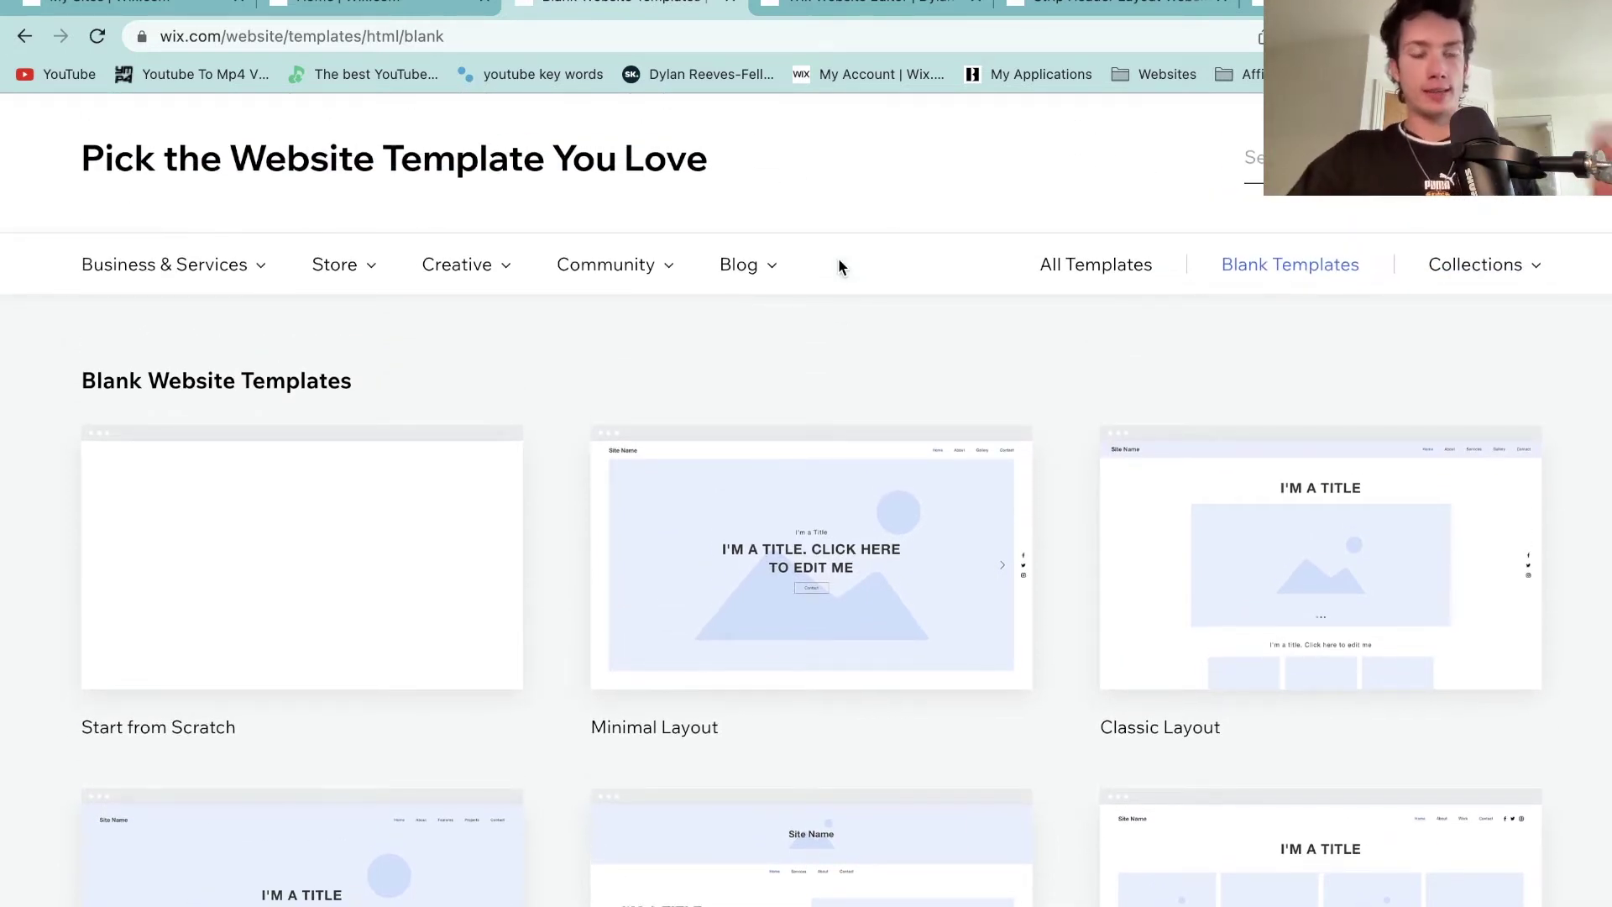
pyautogui.scroll(-4, 868, 330)
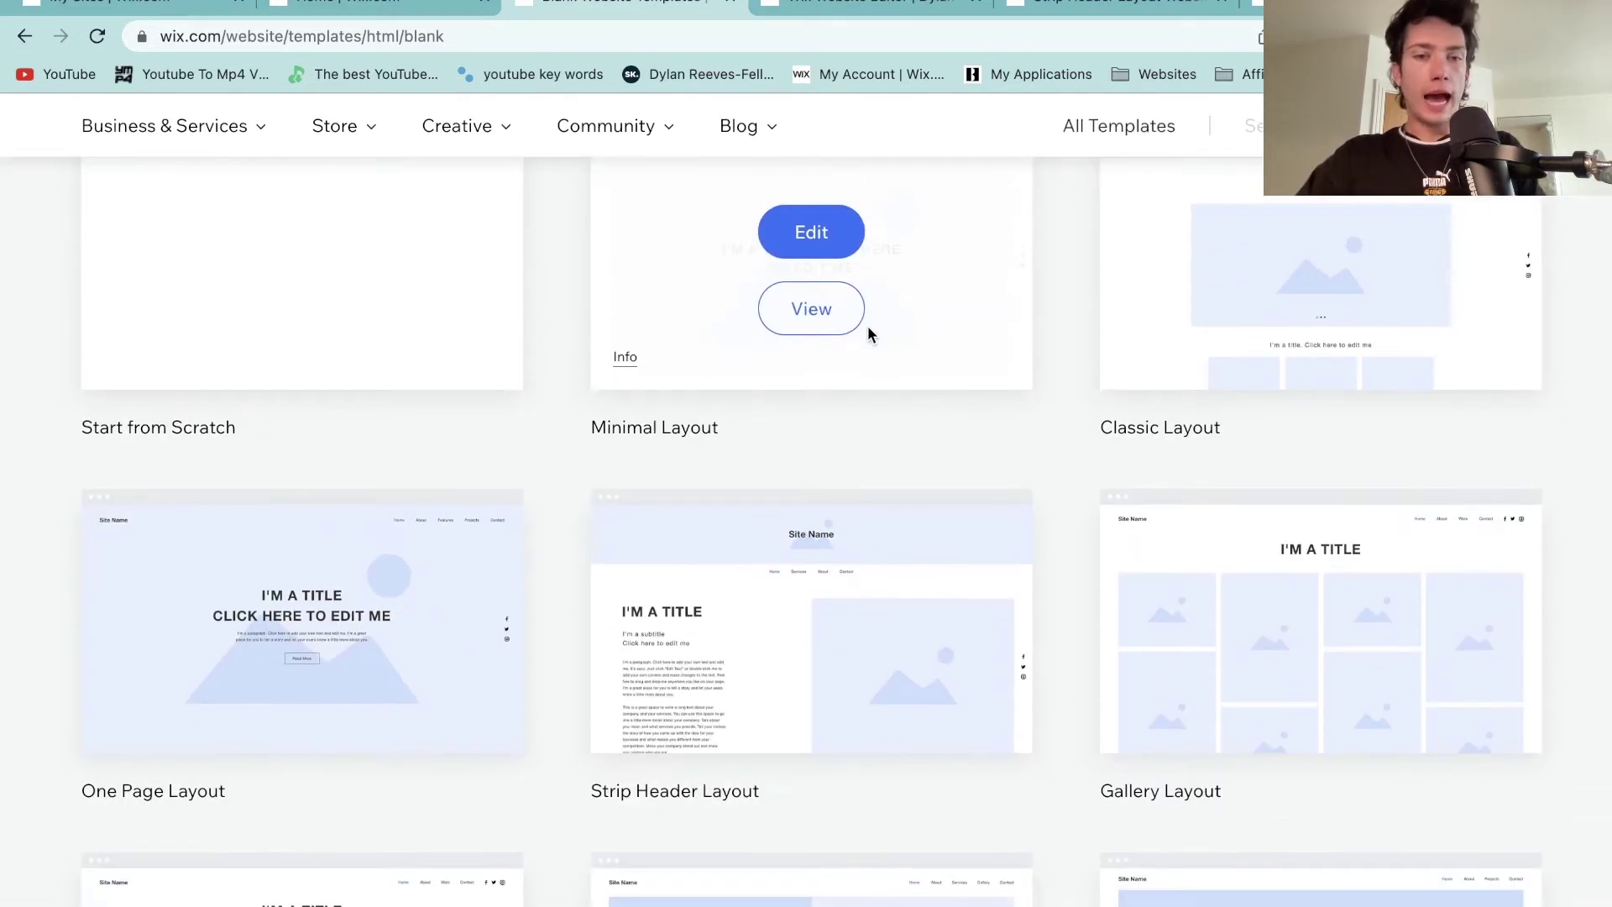
pyautogui.rightClick(816, 620)
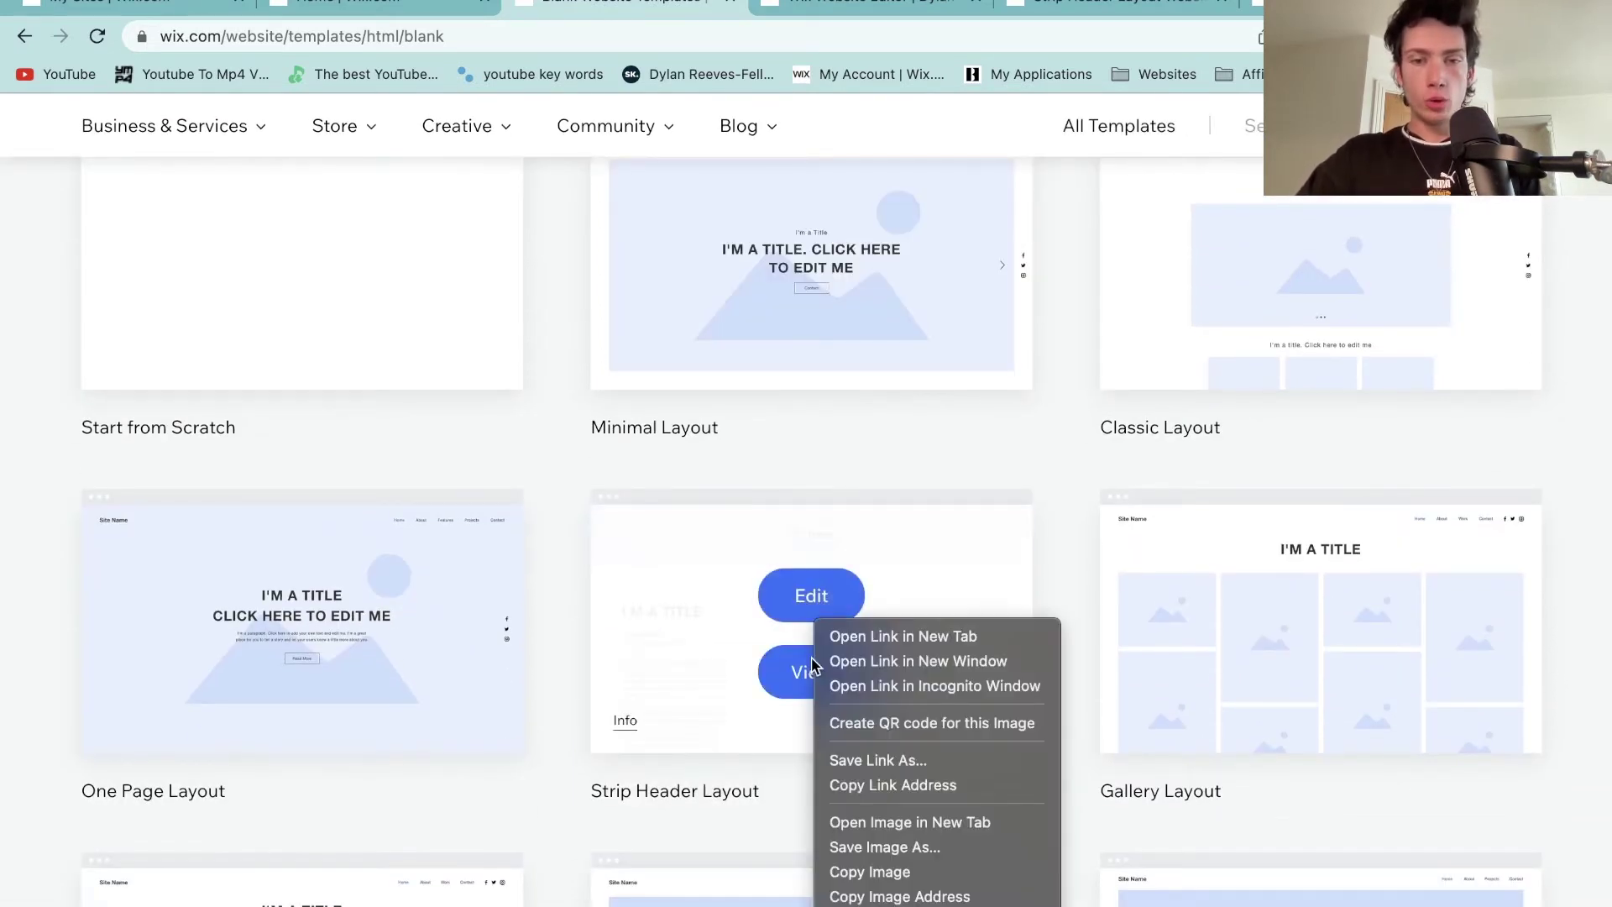
pyautogui.click(852, 638)
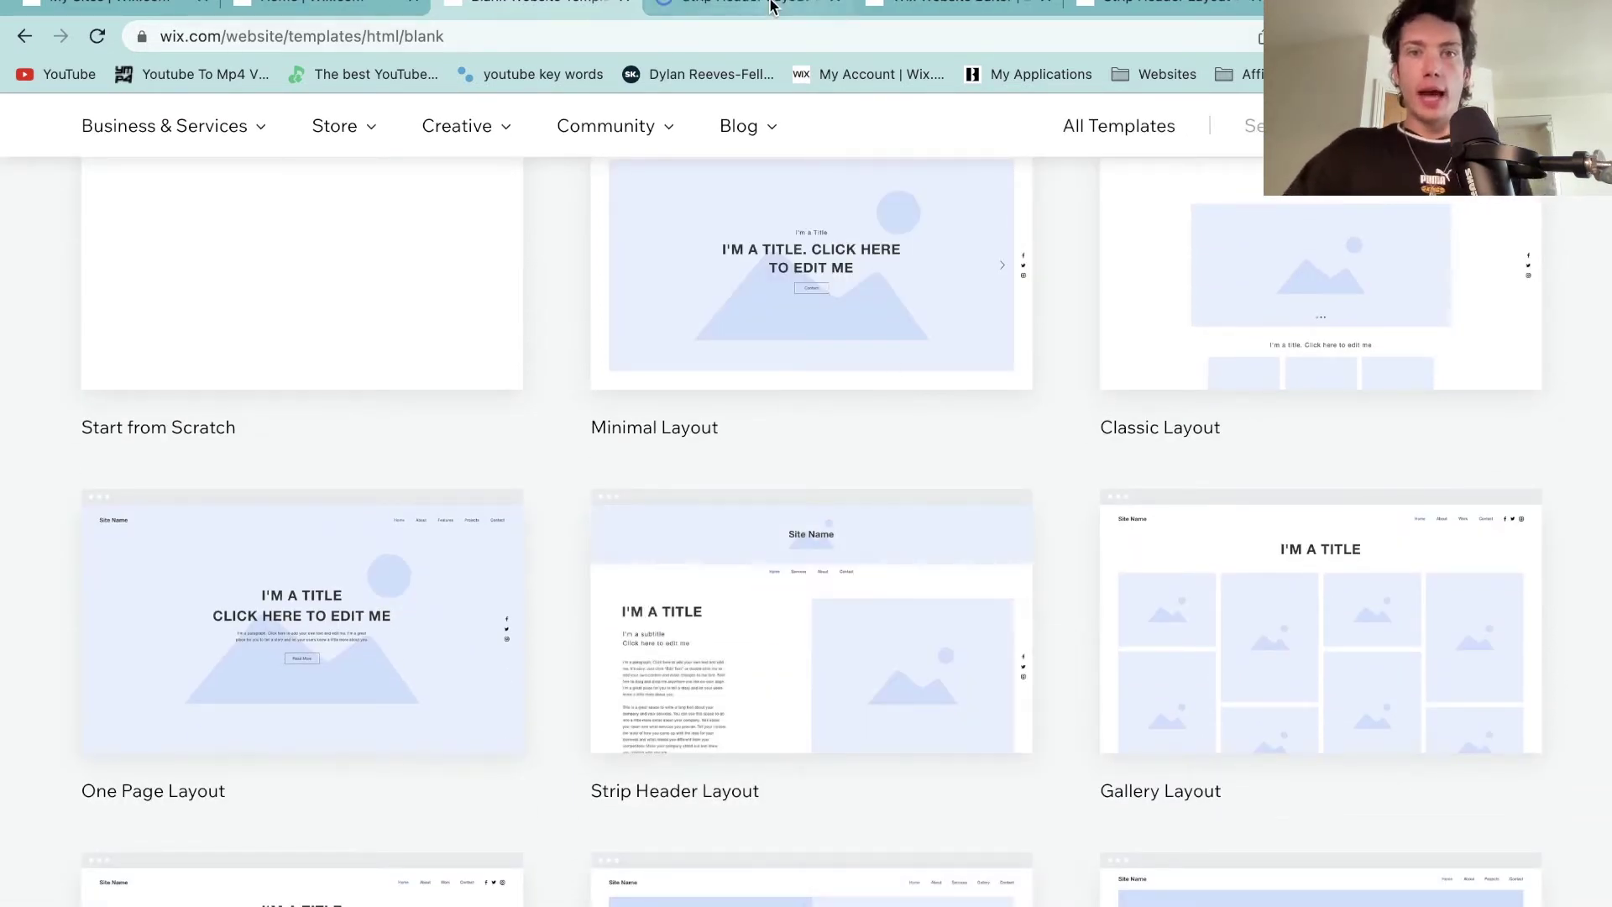
pyautogui.click(767, 10)
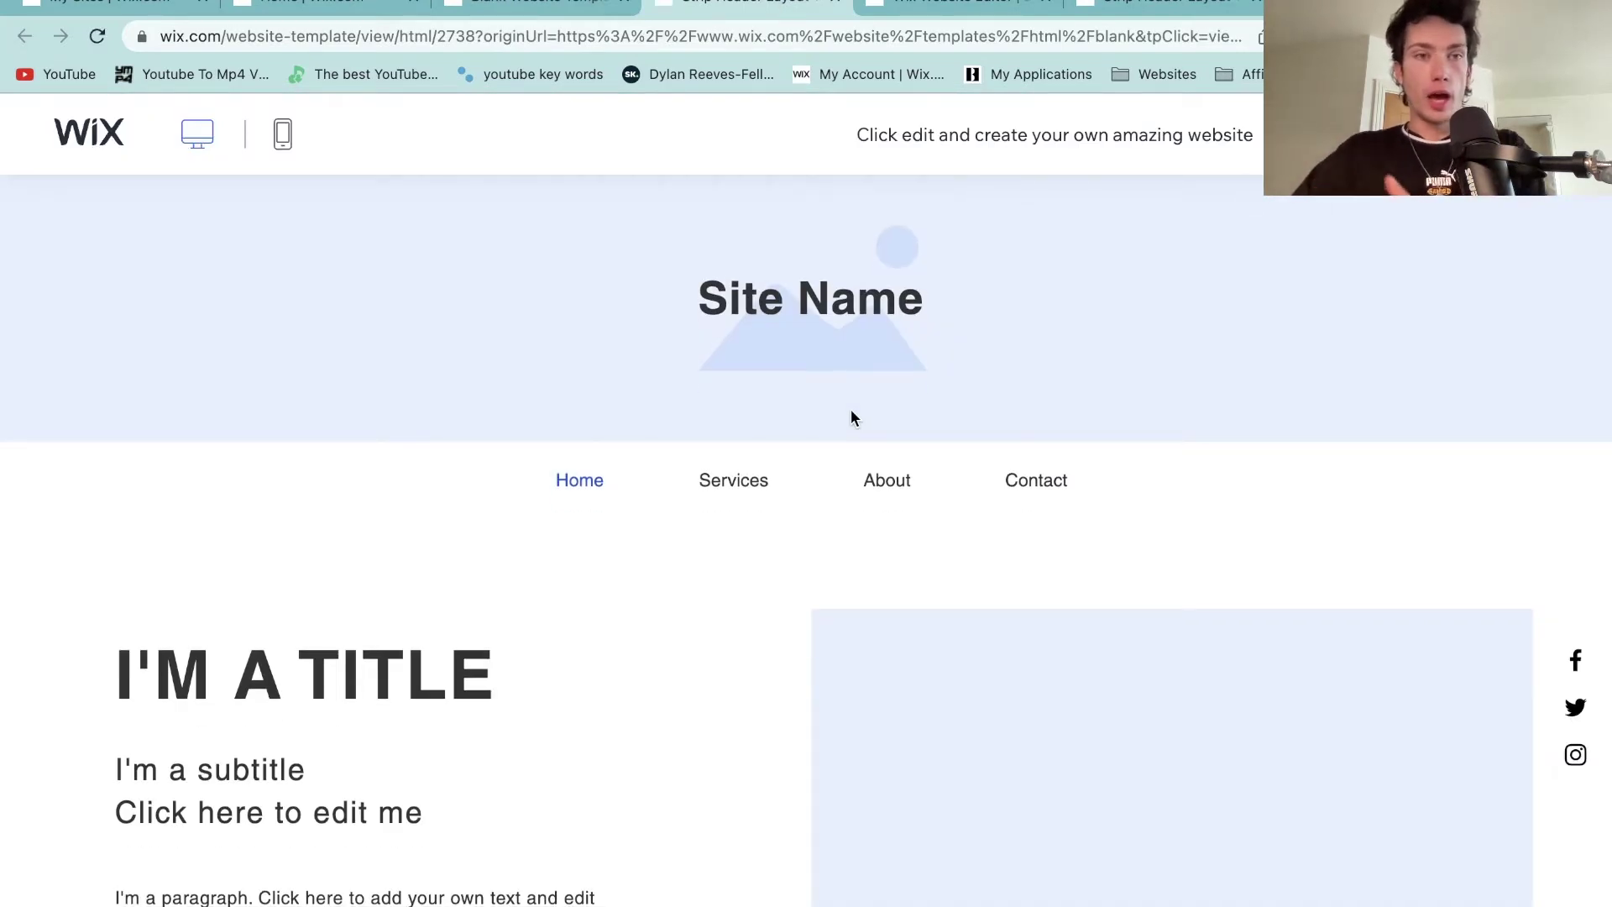
pyautogui.scroll(-5, 850, 410)
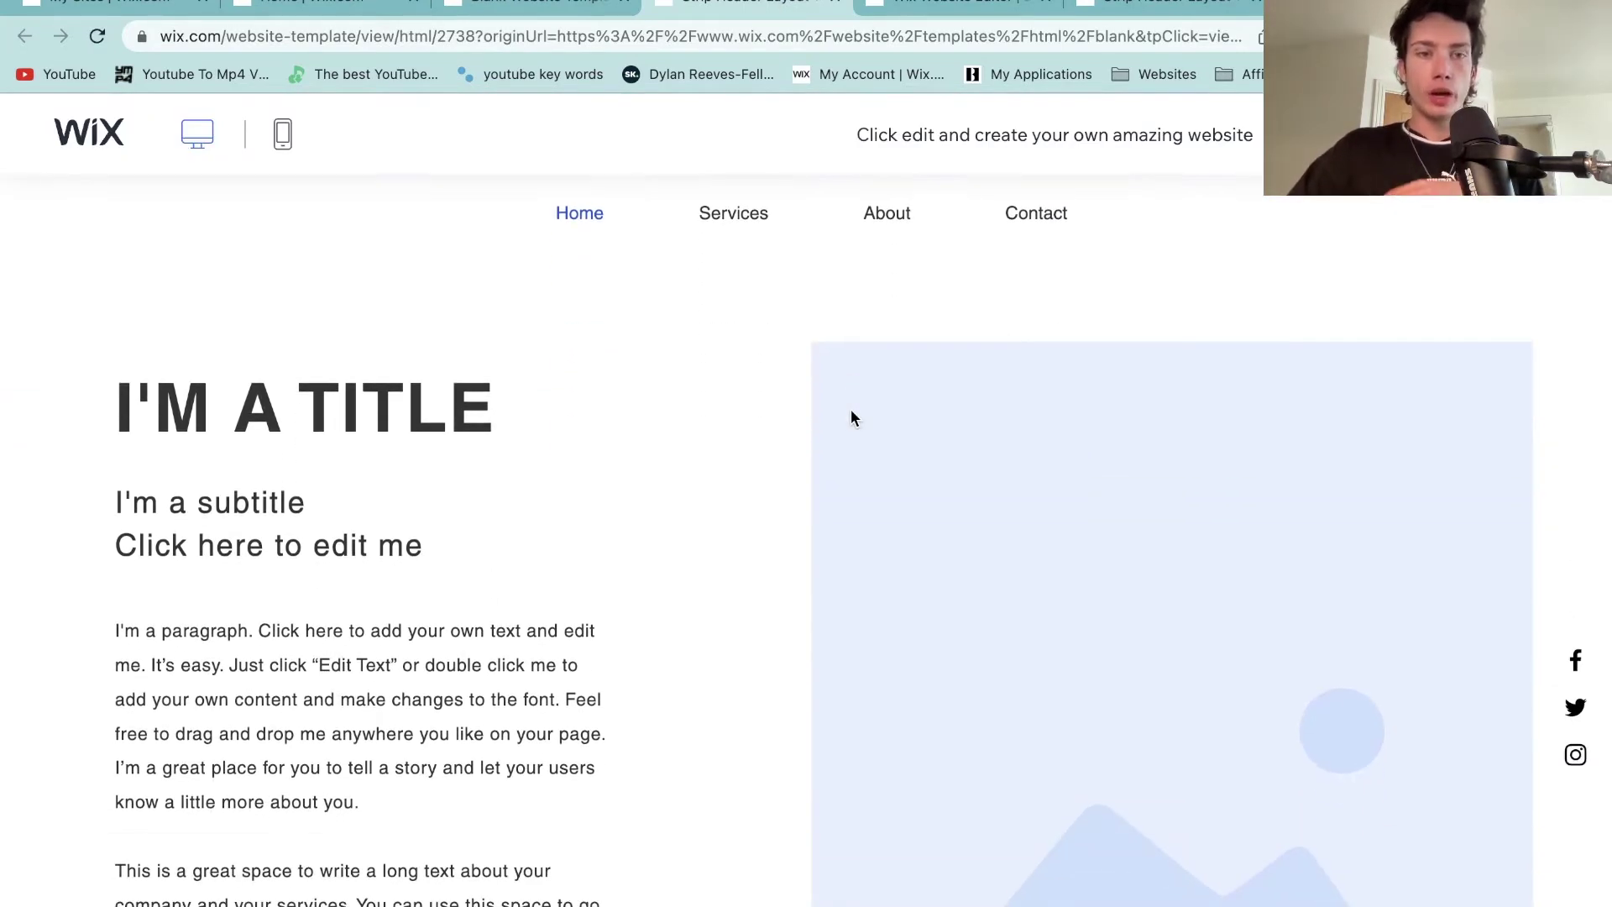
pyautogui.scroll(-1, 851, 410)
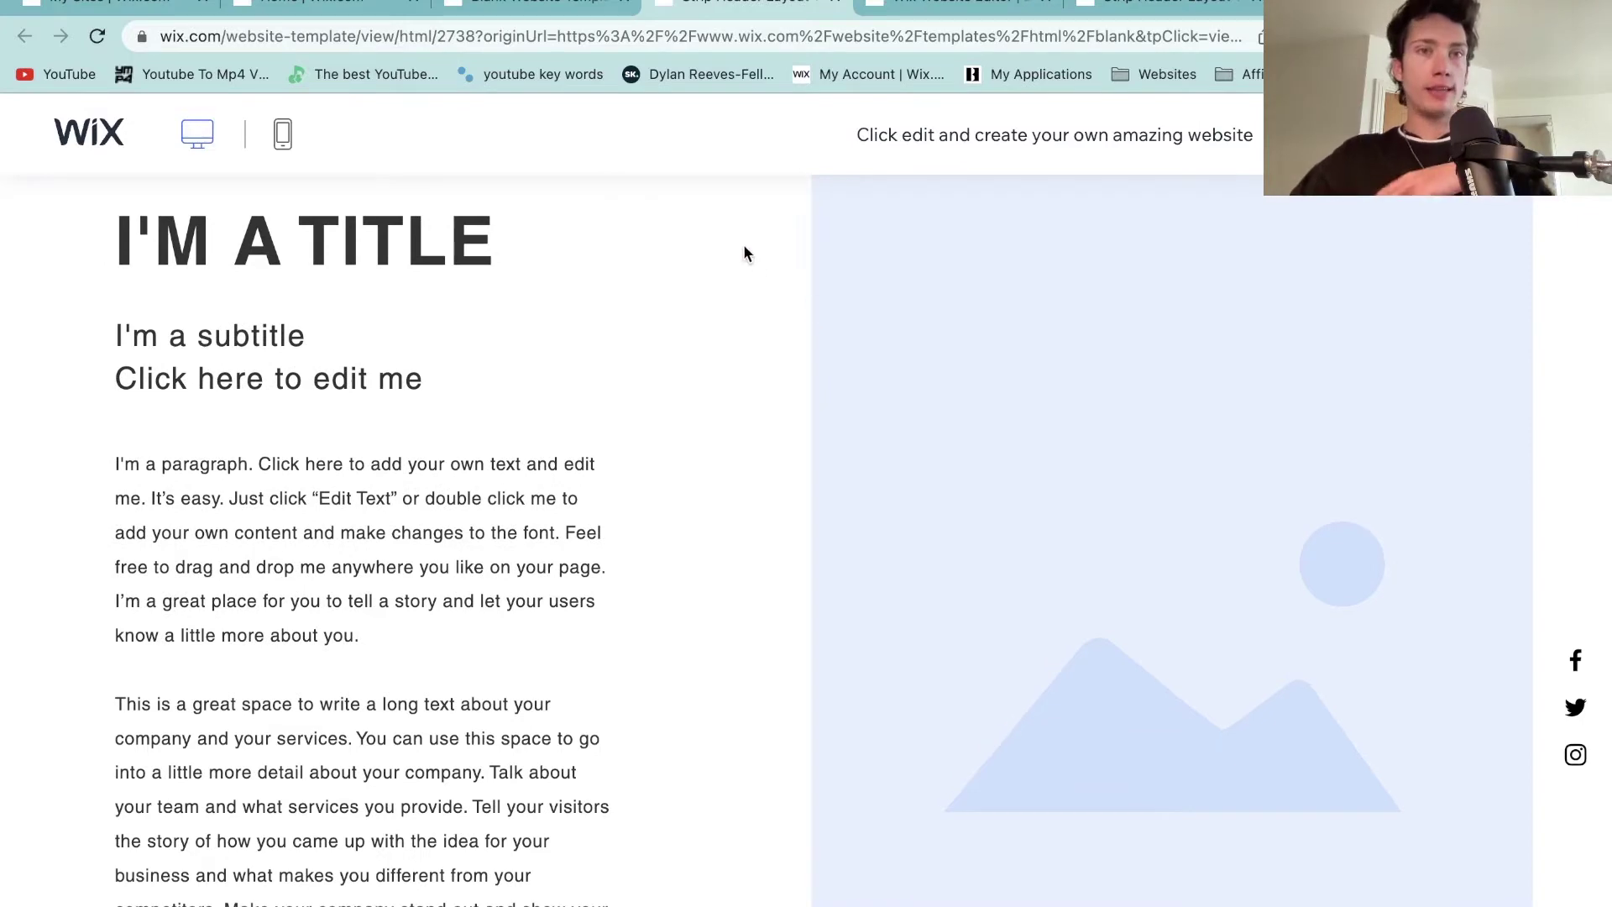
pyautogui.scroll(-4, 685, 424)
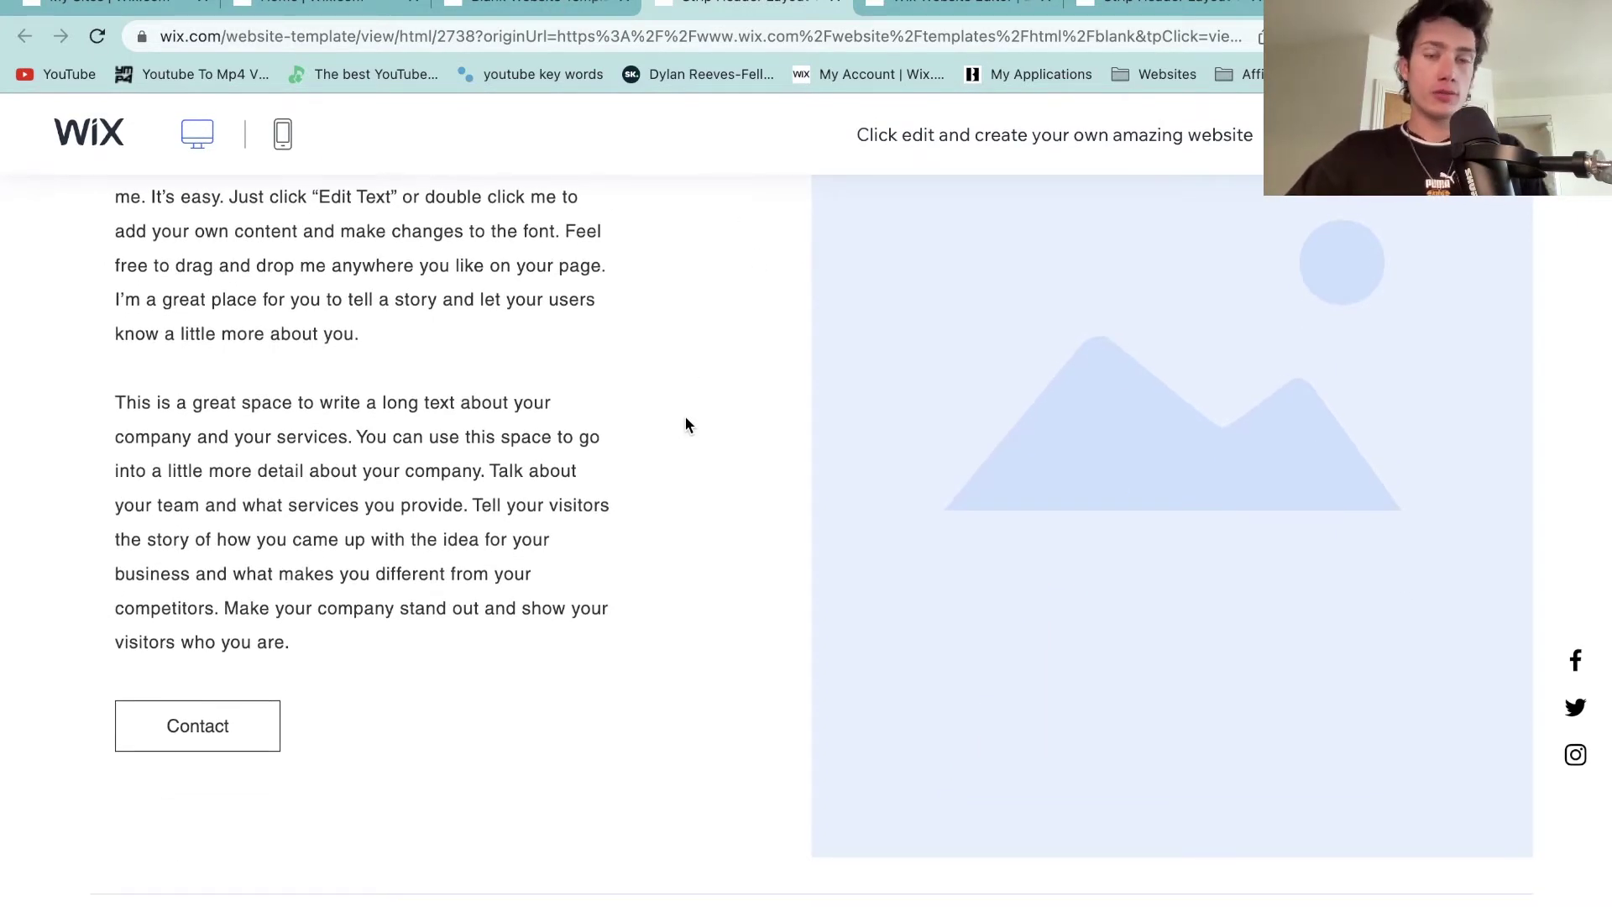
pyautogui.scroll(9, 685, 424)
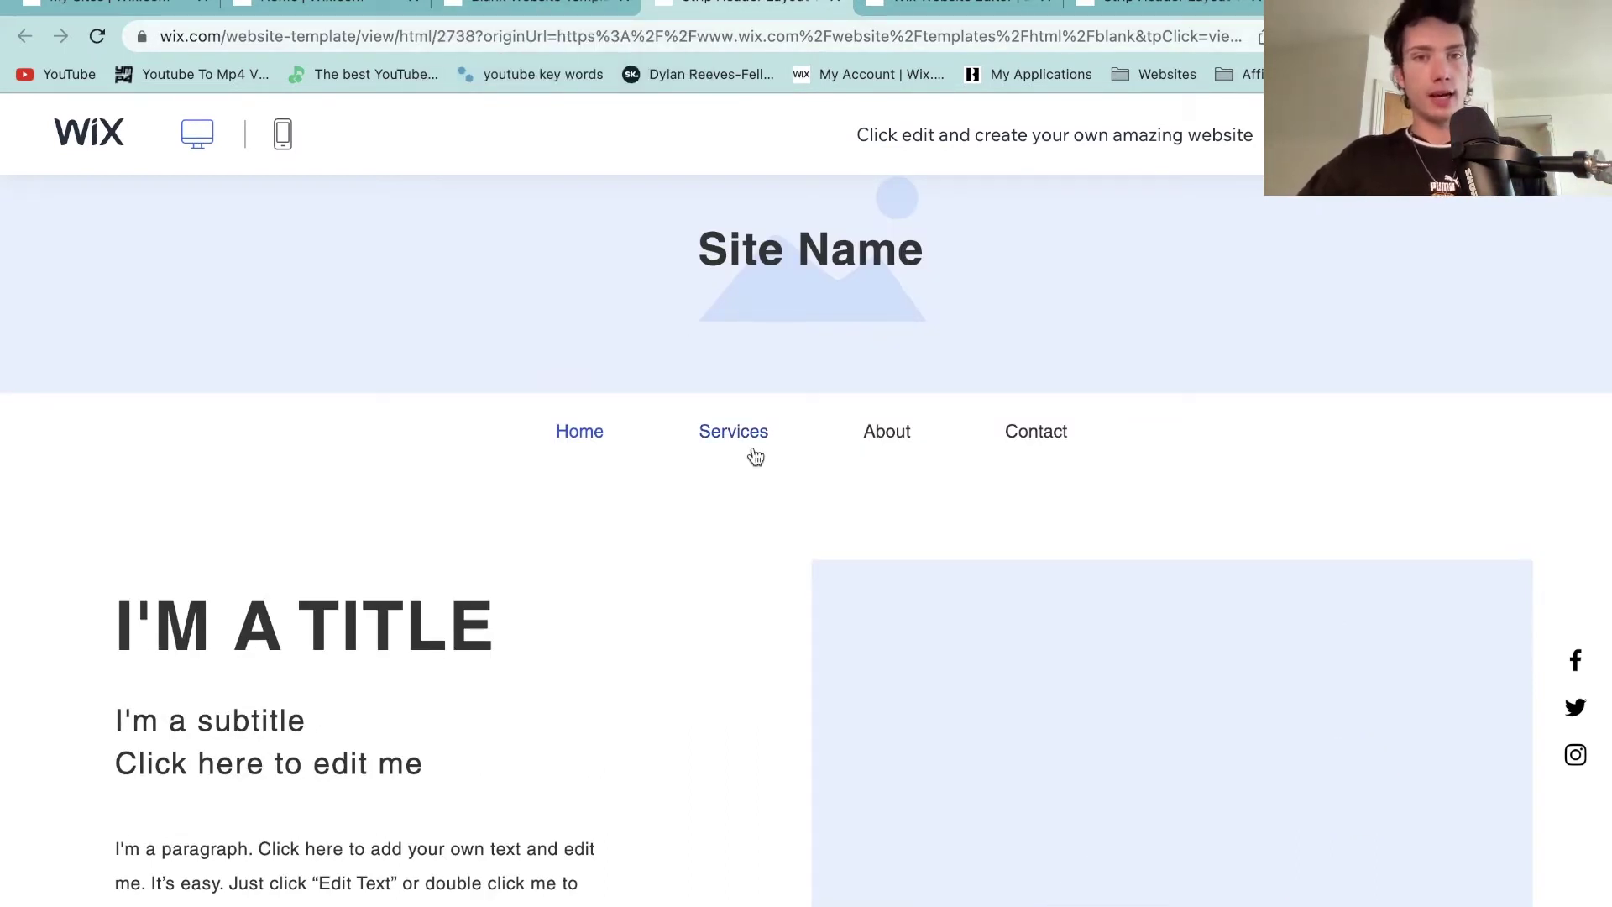
pyautogui.click(553, 10)
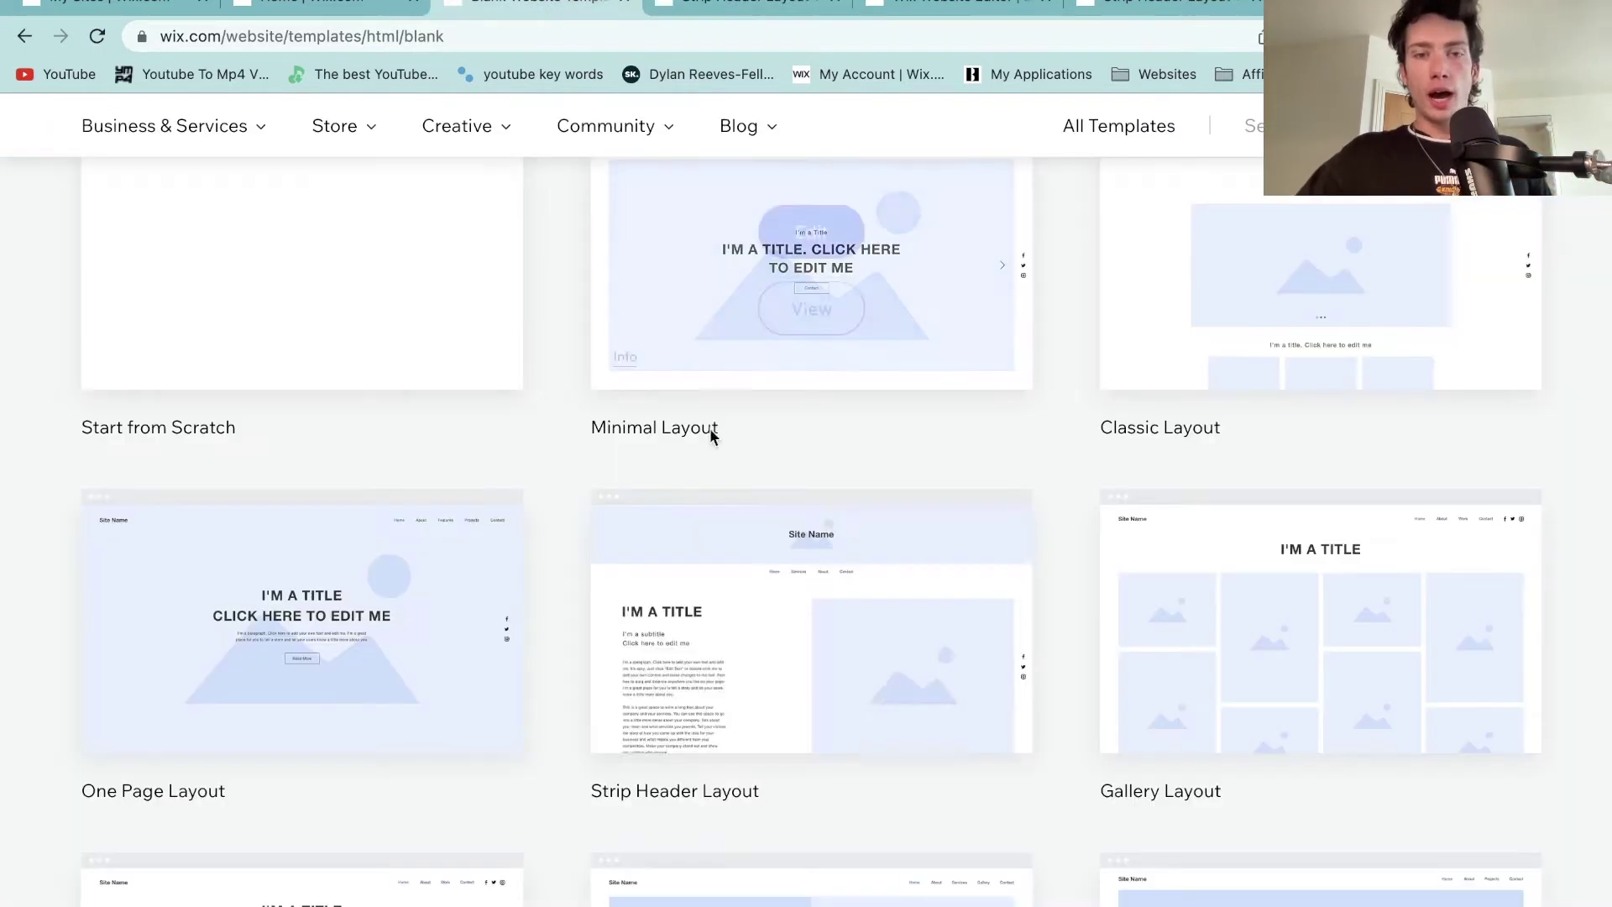
pyautogui.scroll(-3, 791, 632)
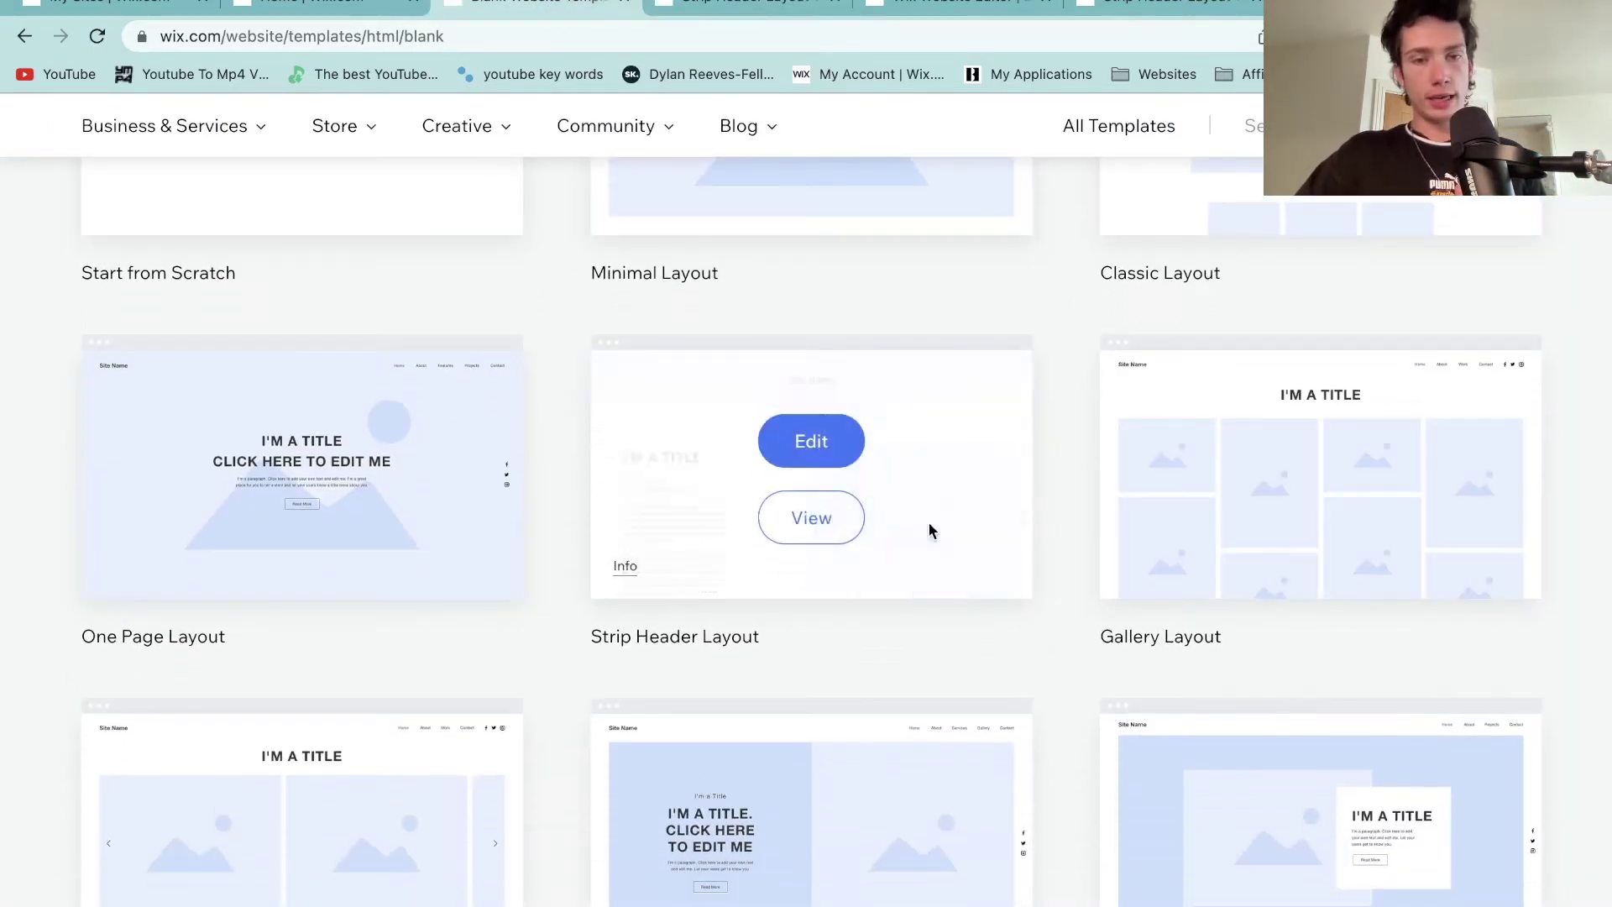
# - Return to the top of the blank templates grid and edit the Start from Scratch template
pyautogui.scroll(-4, 928, 529)
pyautogui.scroll(3, 1018, 716)
pyautogui.scroll(1, 1019, 484)
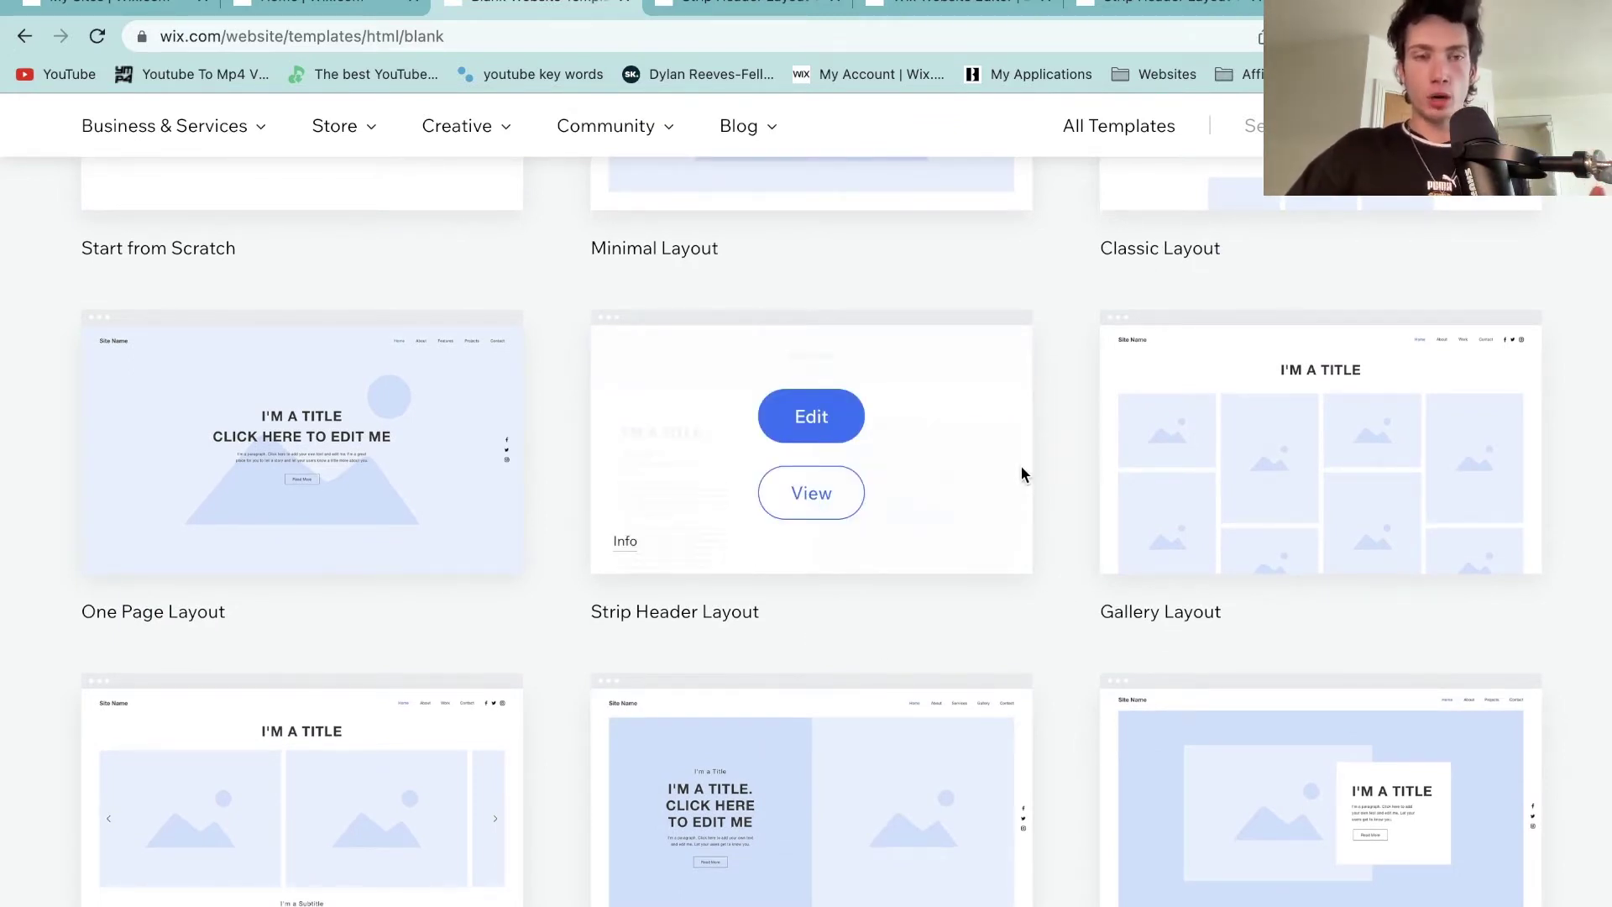
pyautogui.scroll(-2, 1023, 473)
pyautogui.scroll(2, 1022, 471)
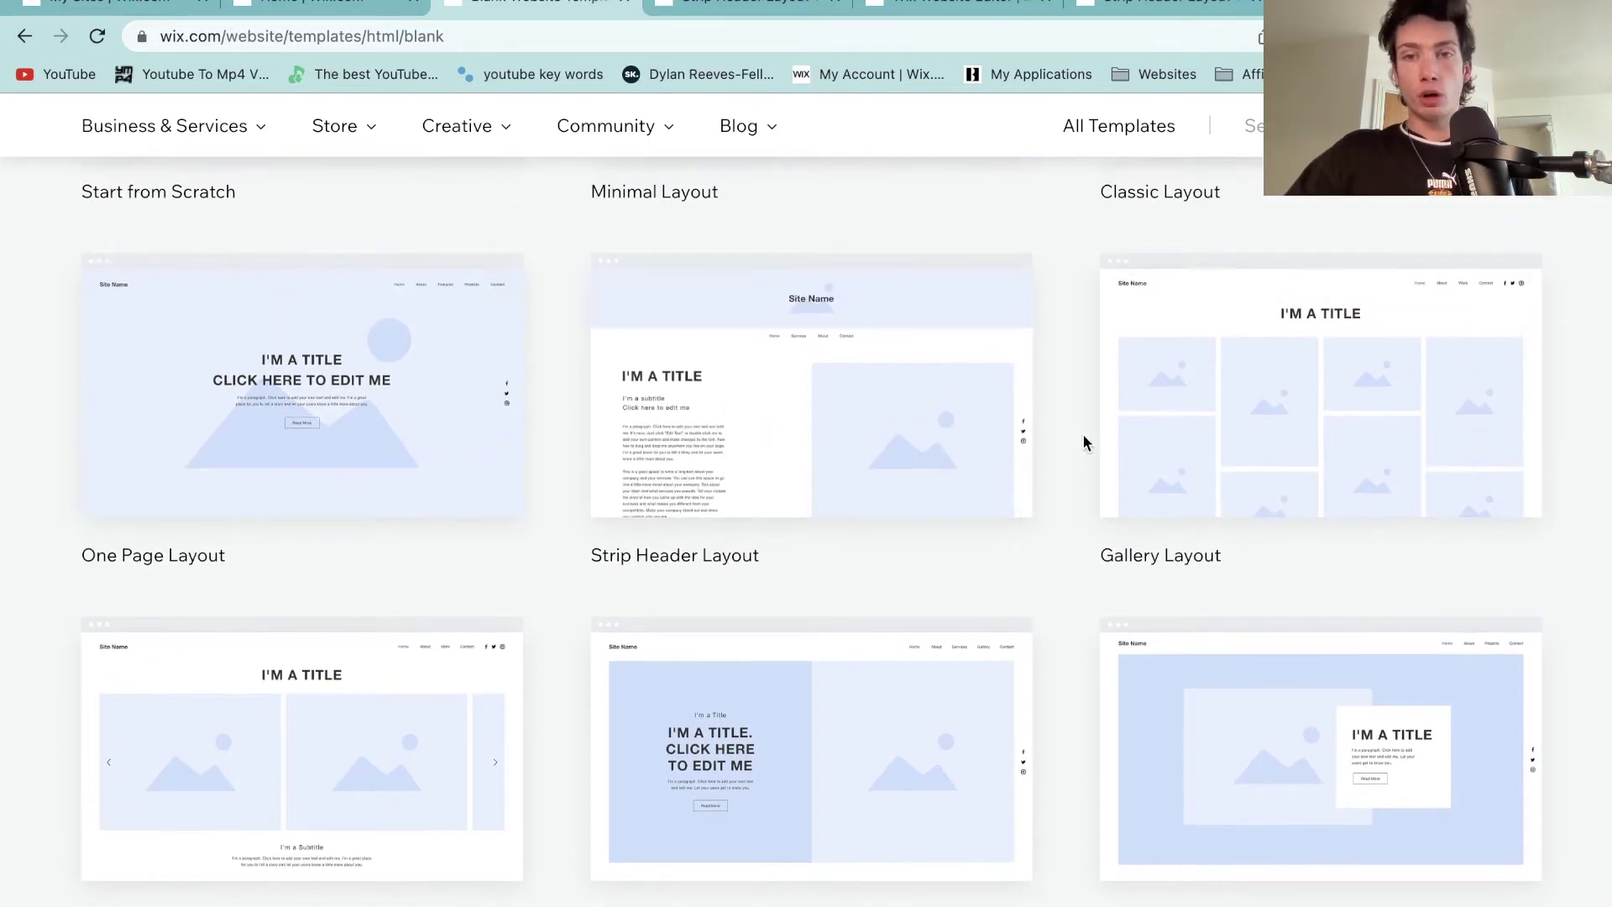
pyautogui.moveTo(1237, 437)
pyautogui.moveTo(1418, 616)
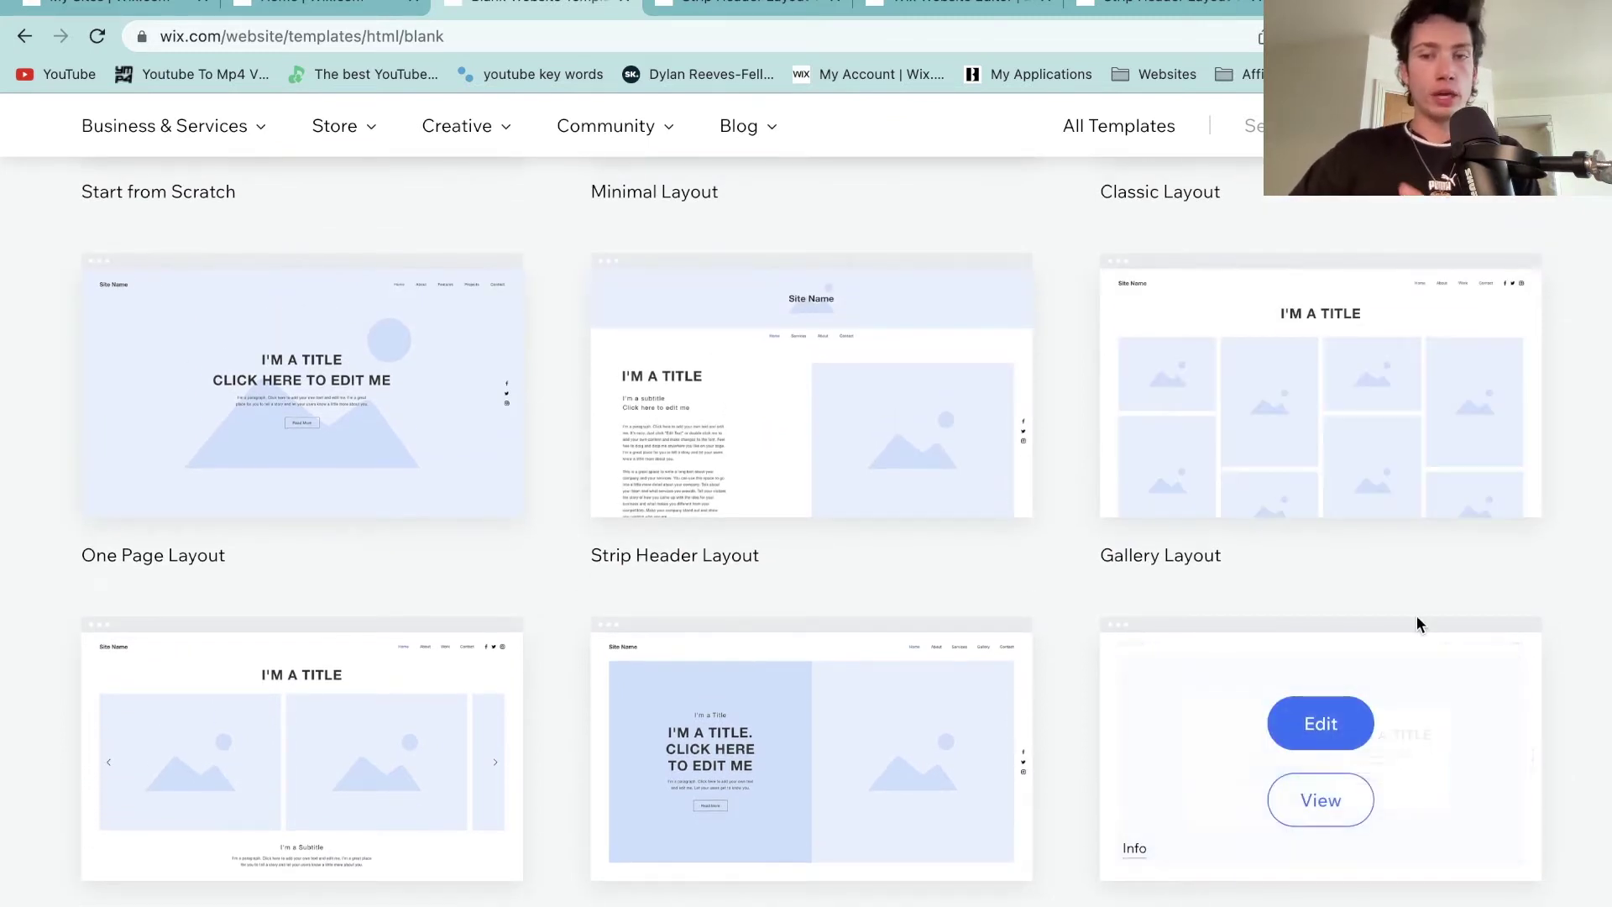
pyautogui.scroll(1, 1417, 616)
pyautogui.scroll(4, 1087, 659)
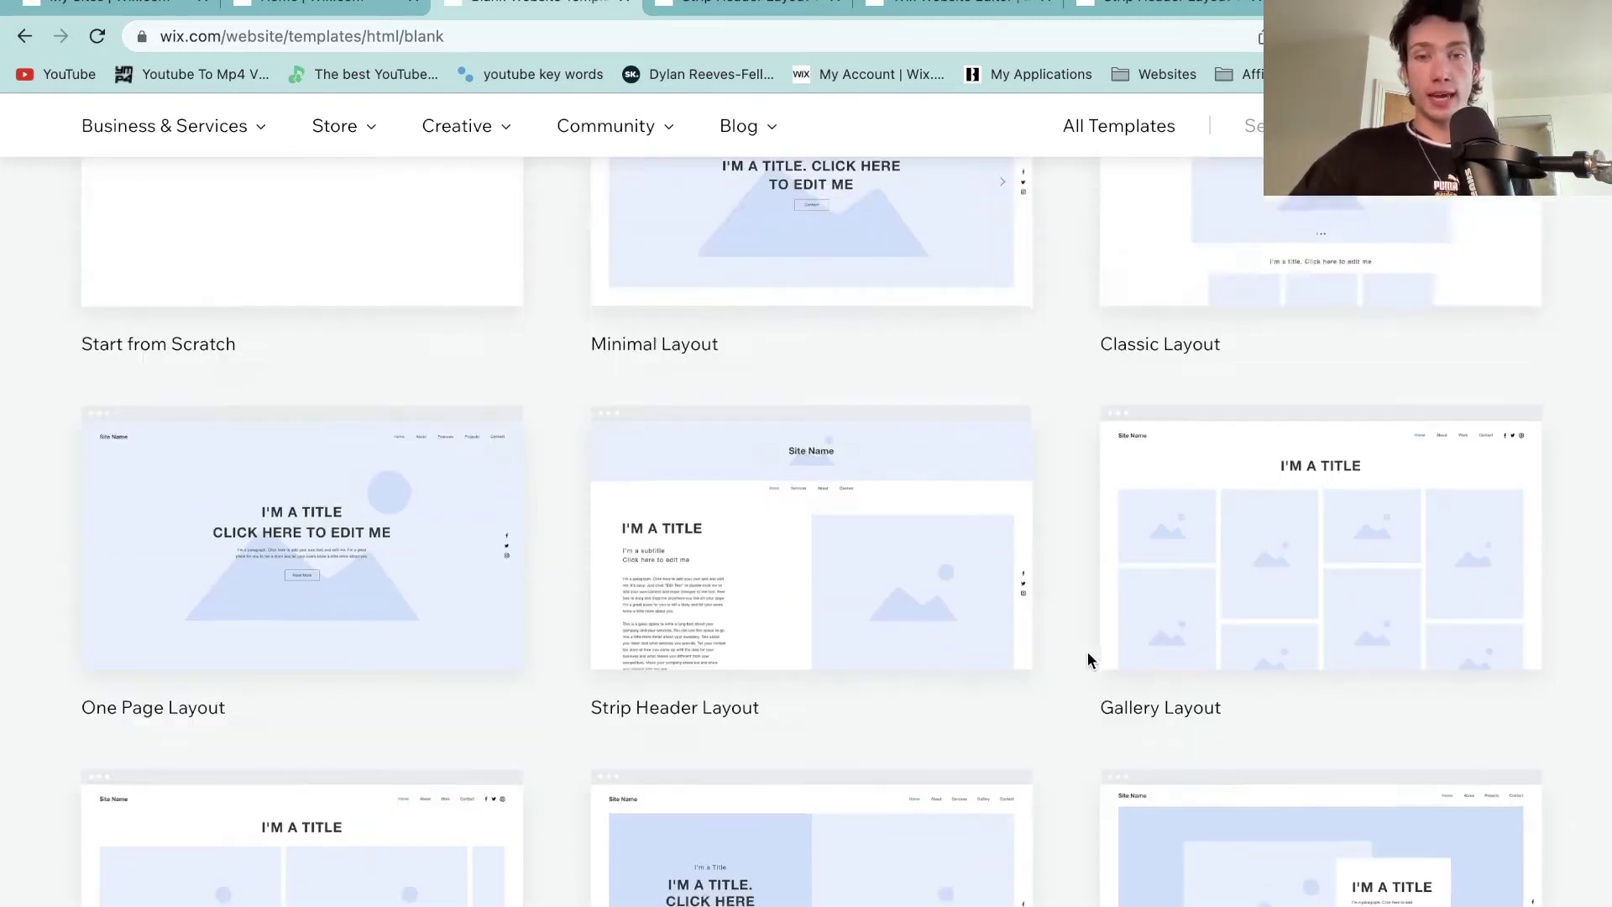
pyautogui.scroll(-5, 1087, 658)
pyautogui.moveTo(1173, 800)
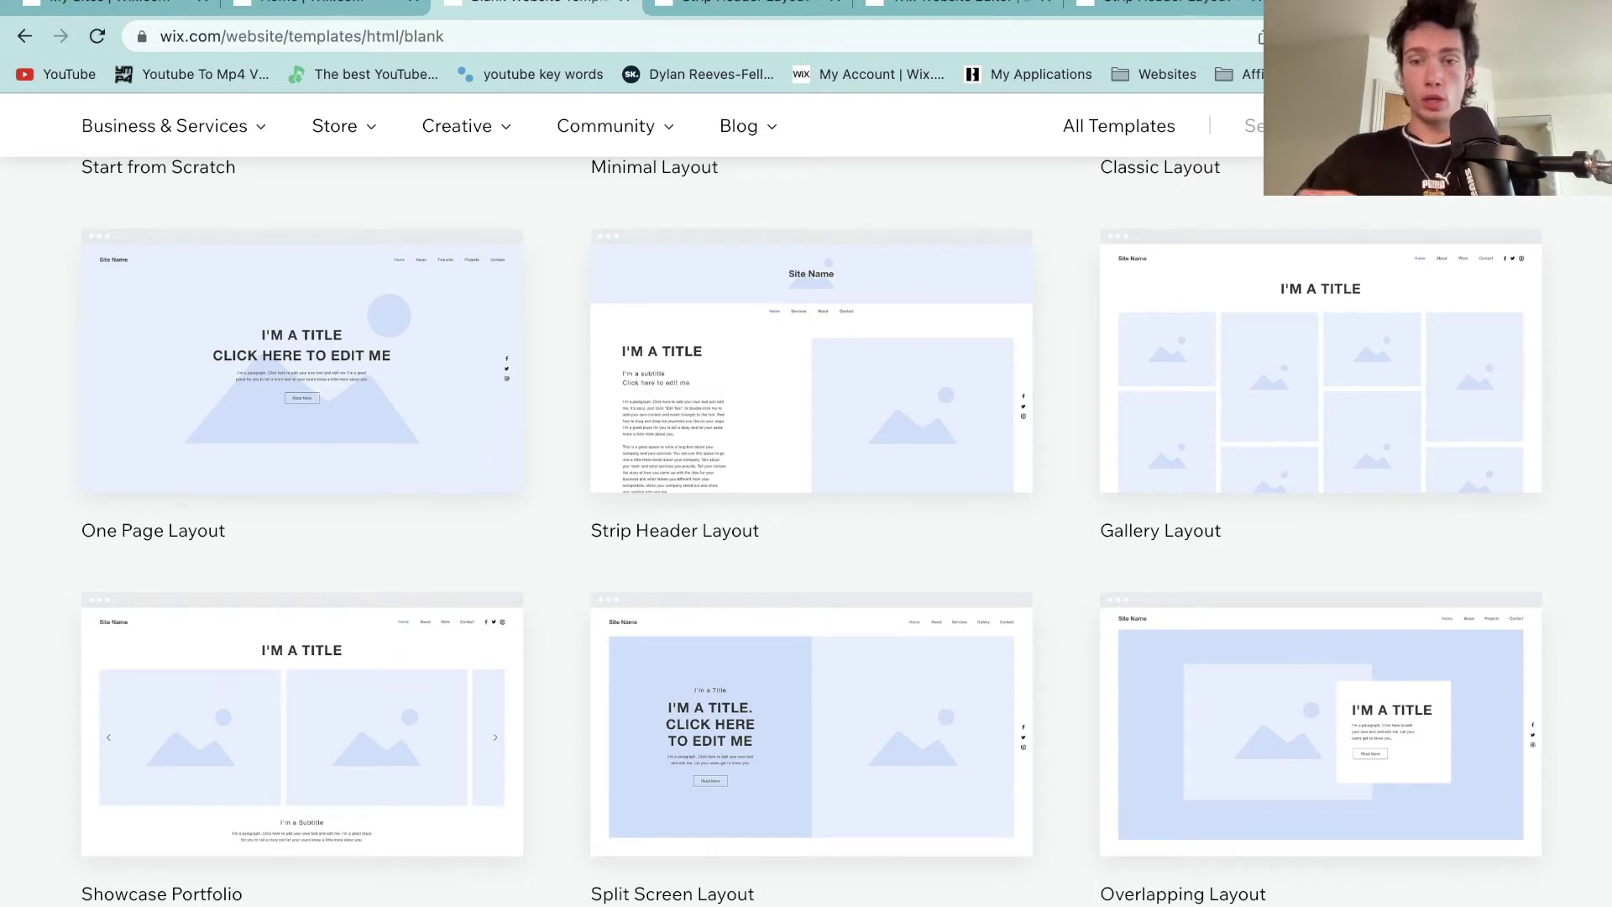
pyautogui.moveTo(1260, 867)
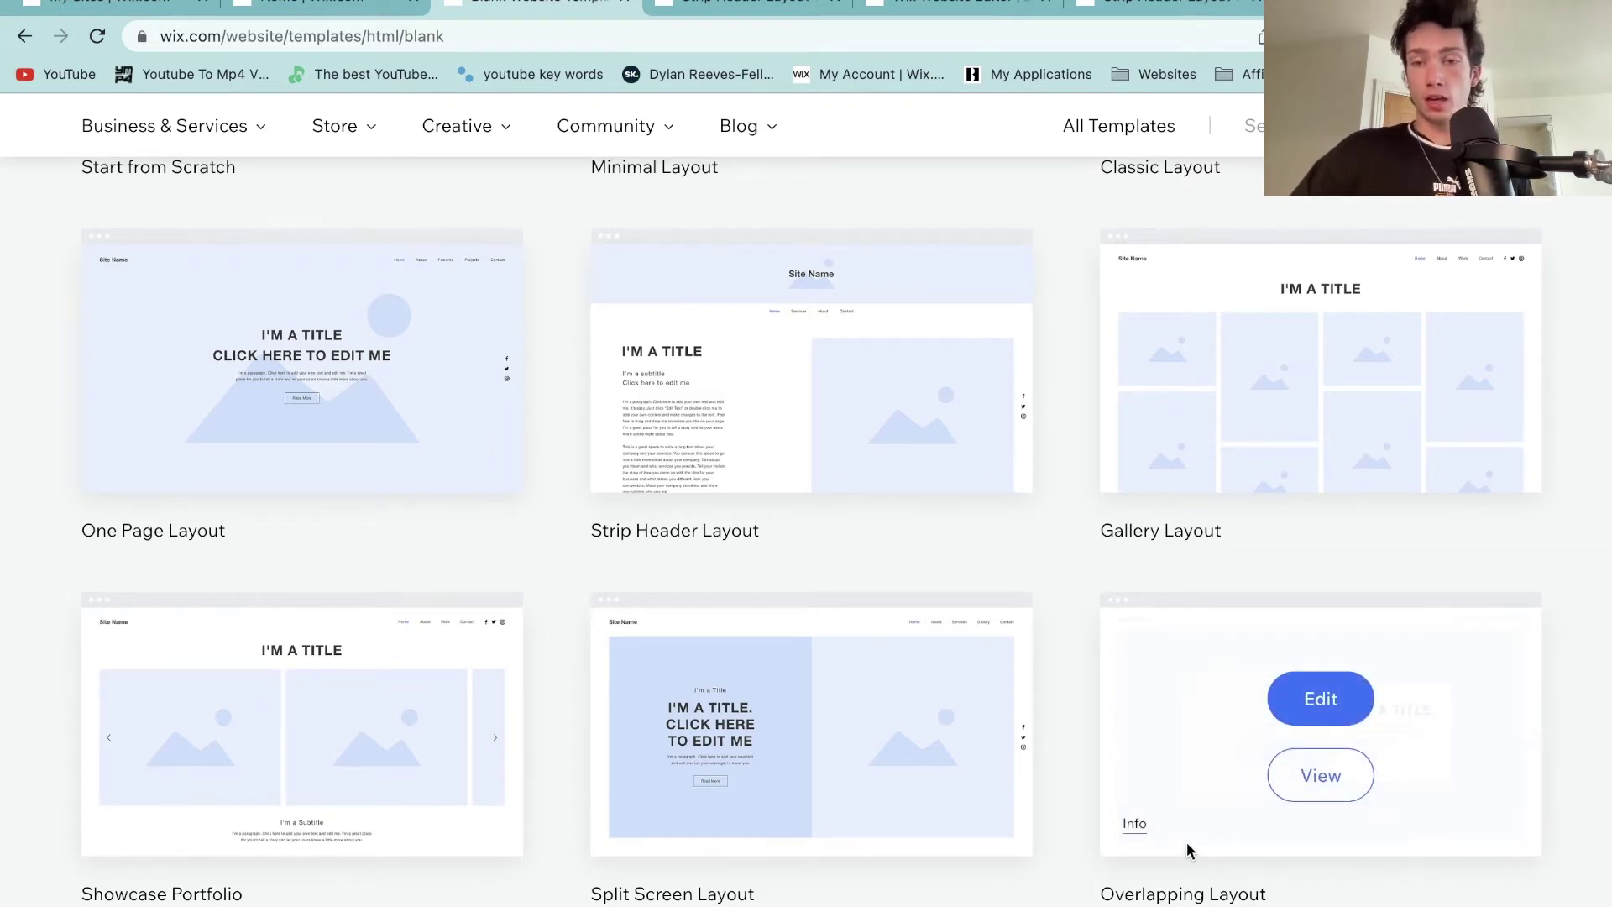
pyautogui.scroll(6, 1066, 705)
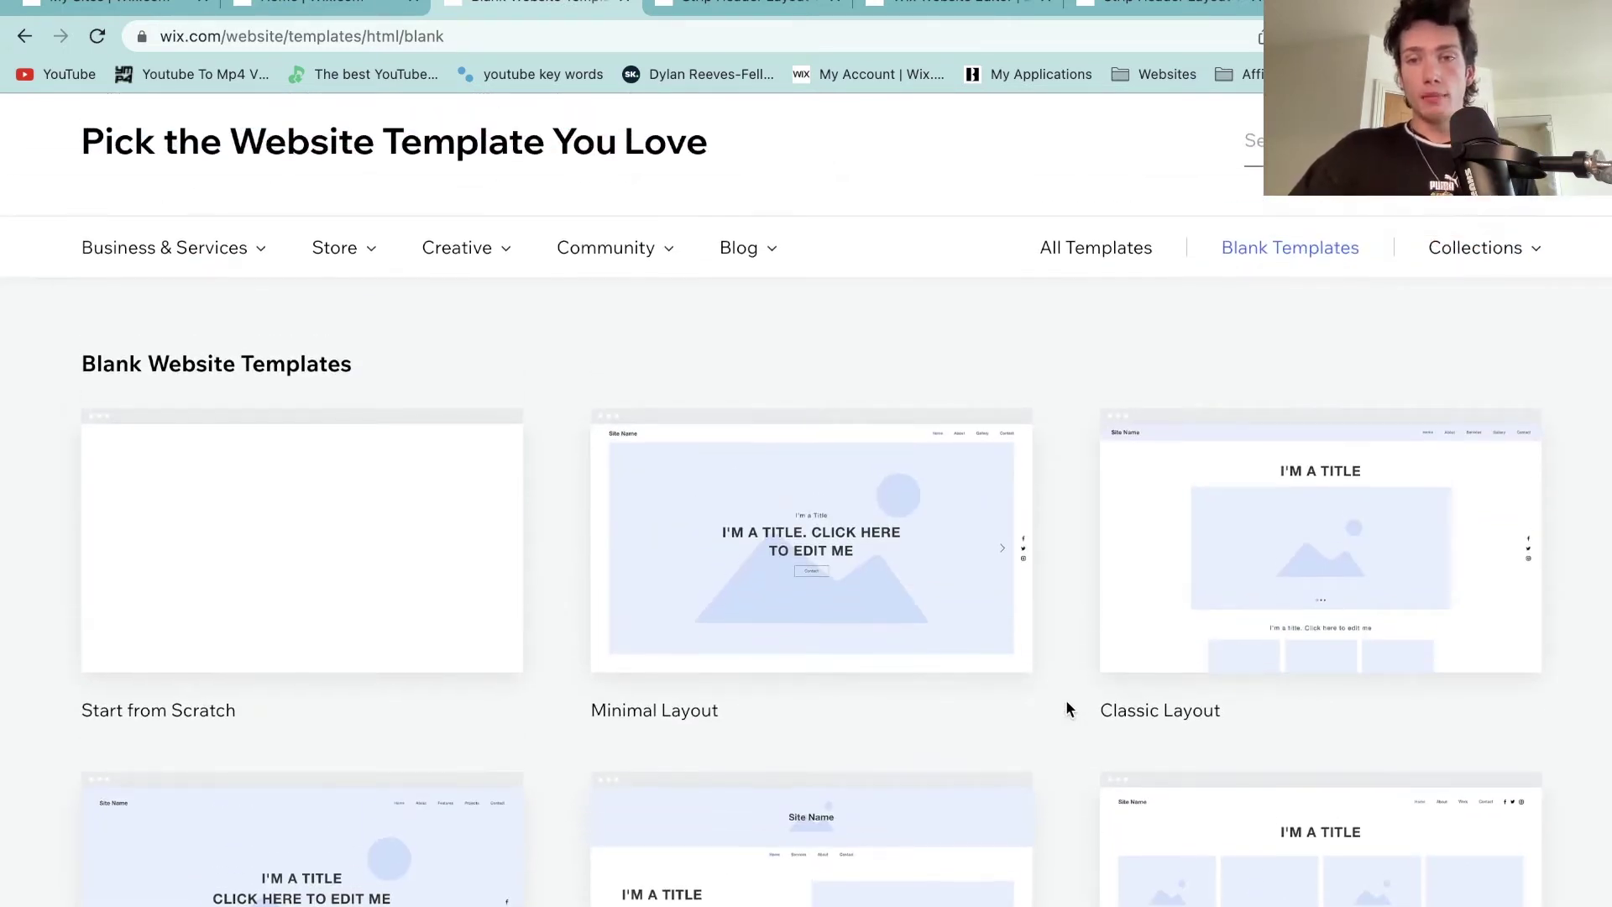
pyautogui.scroll(-2, 1065, 710)
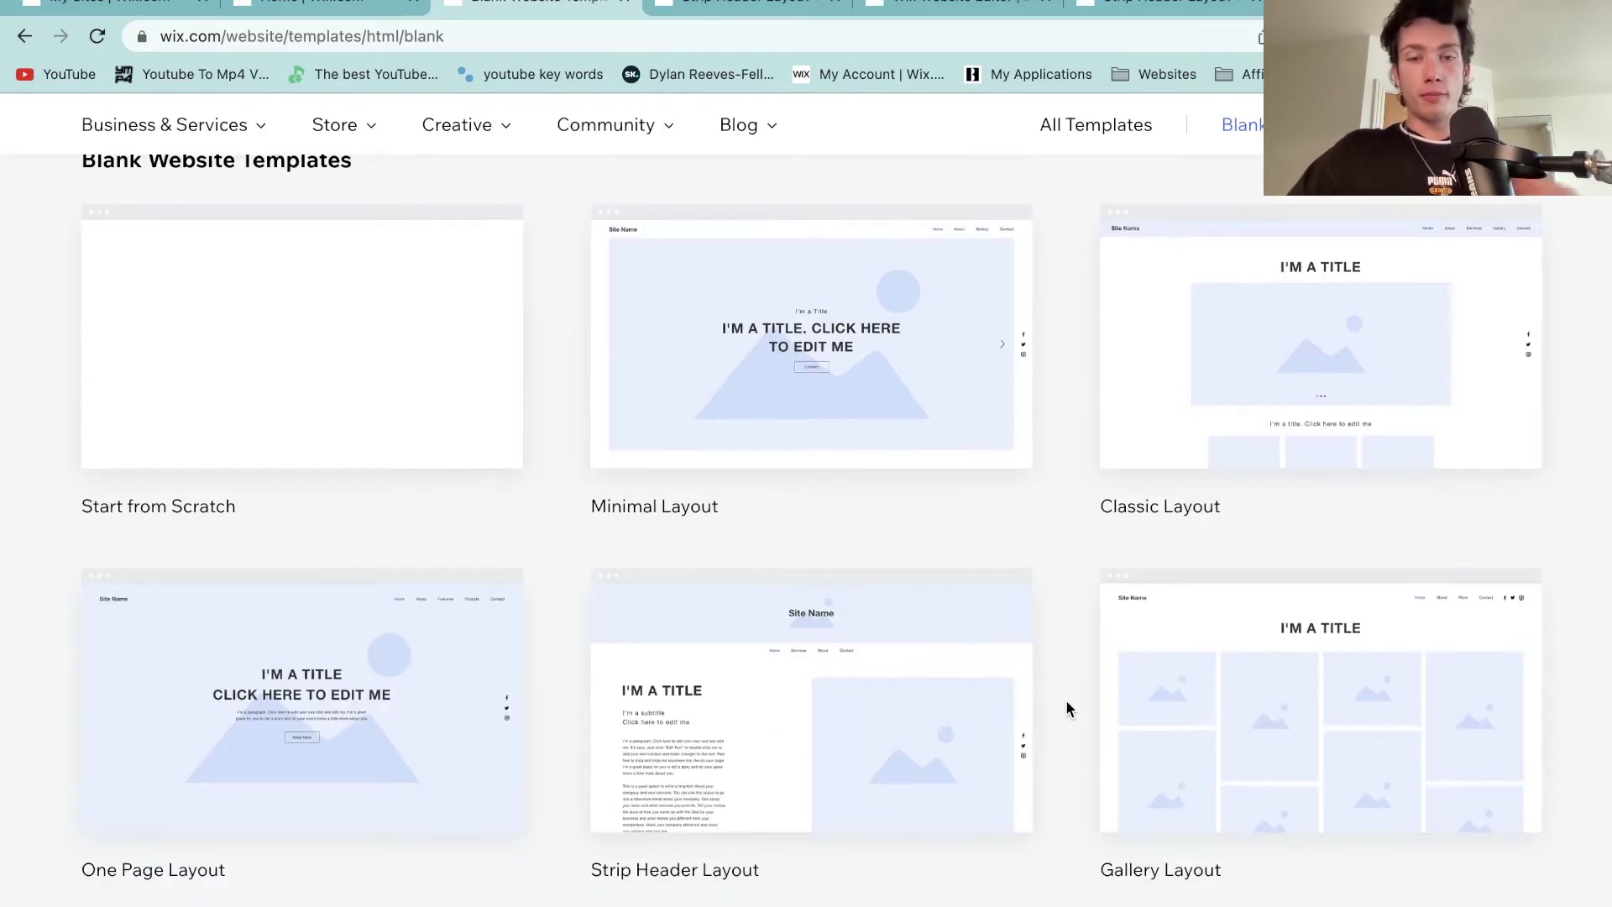
pyautogui.moveTo(900, 823)
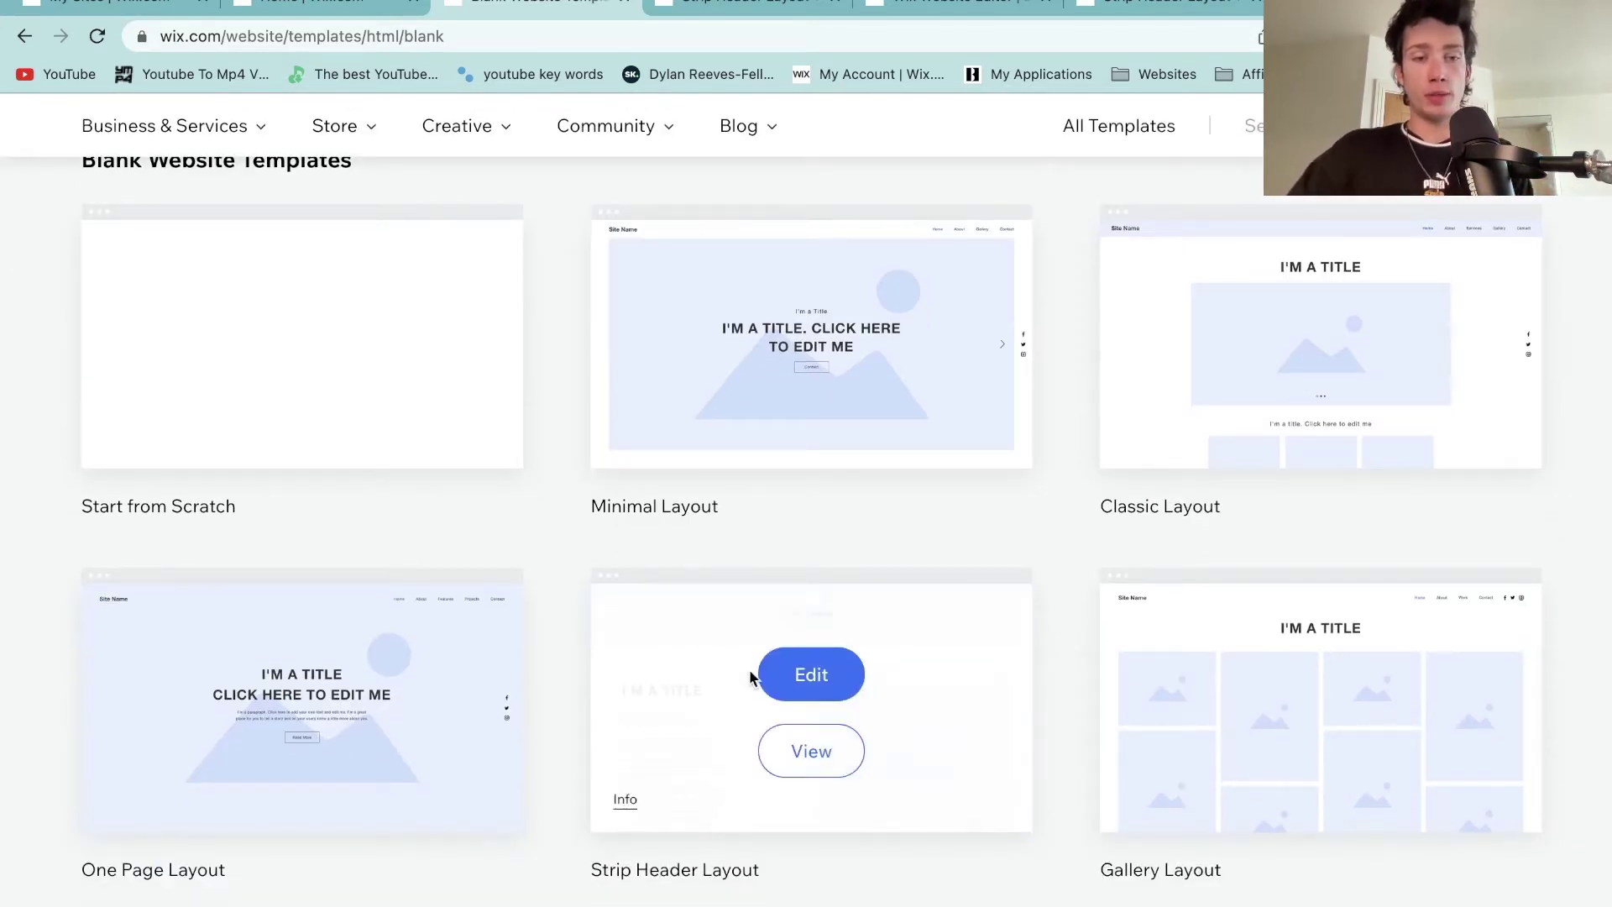
pyautogui.moveTo(185, 234)
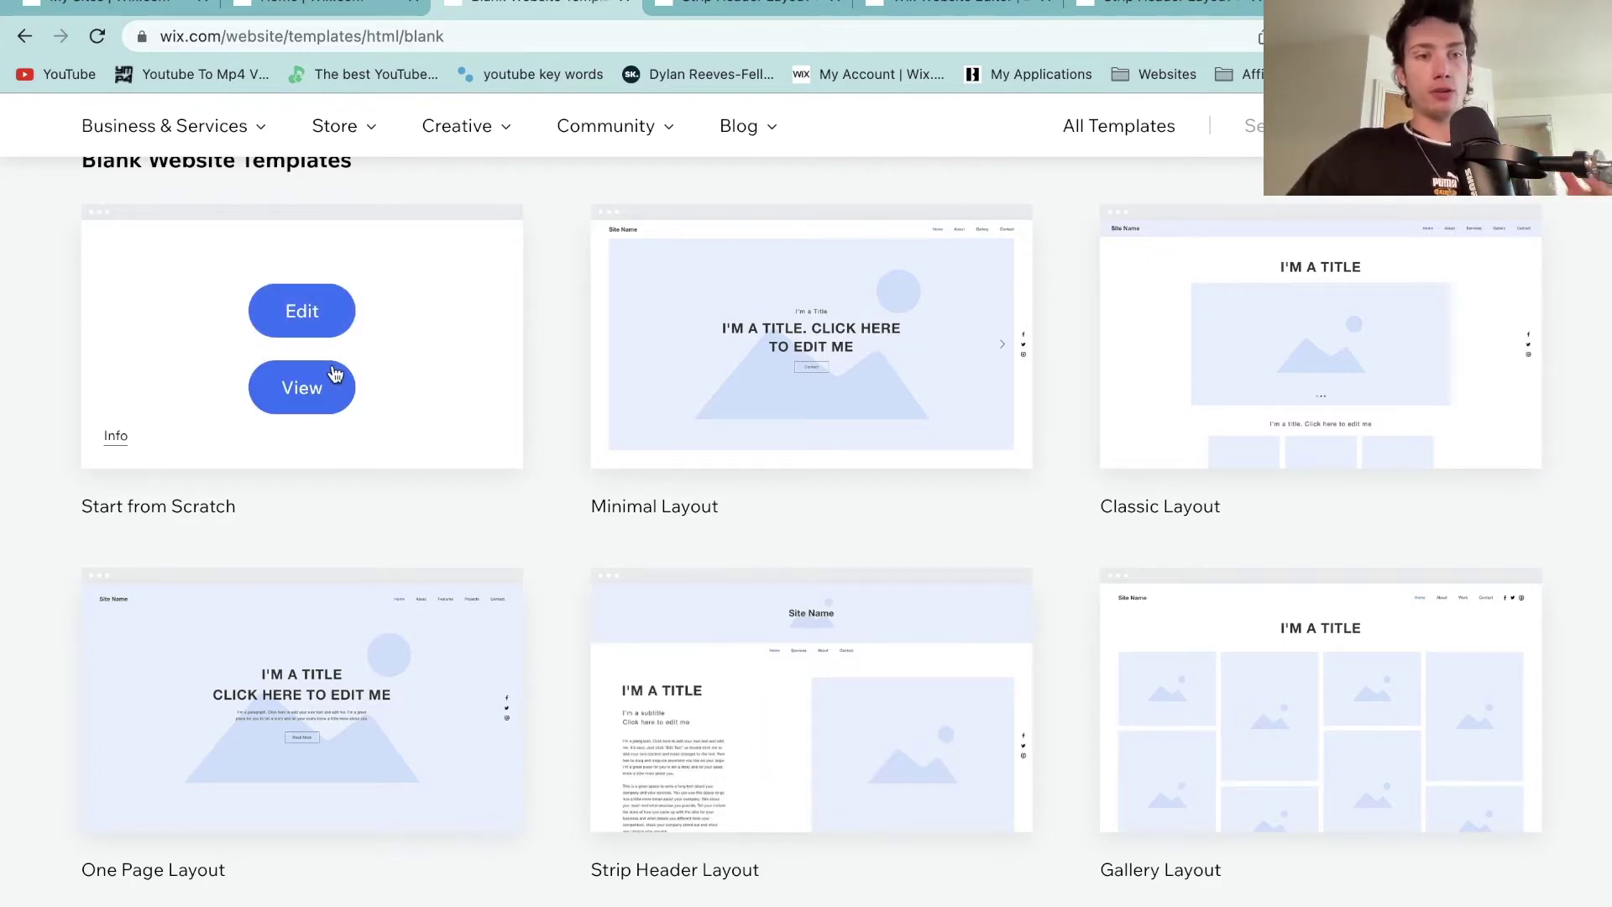
pyautogui.scroll(2, 306, 331)
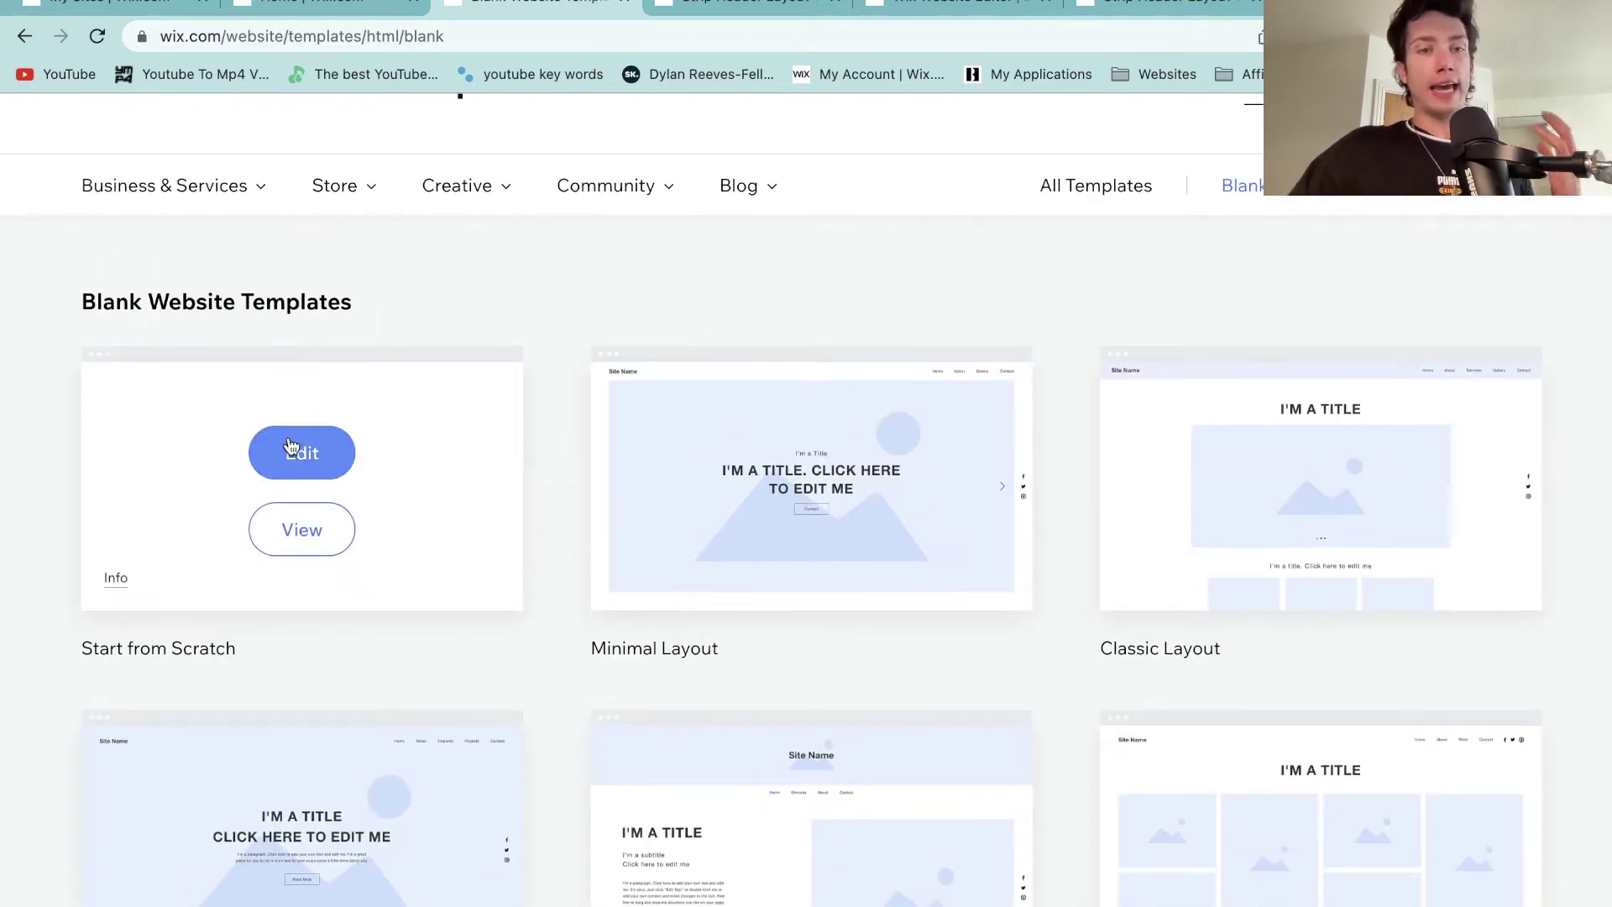
pyautogui.click(302, 451)
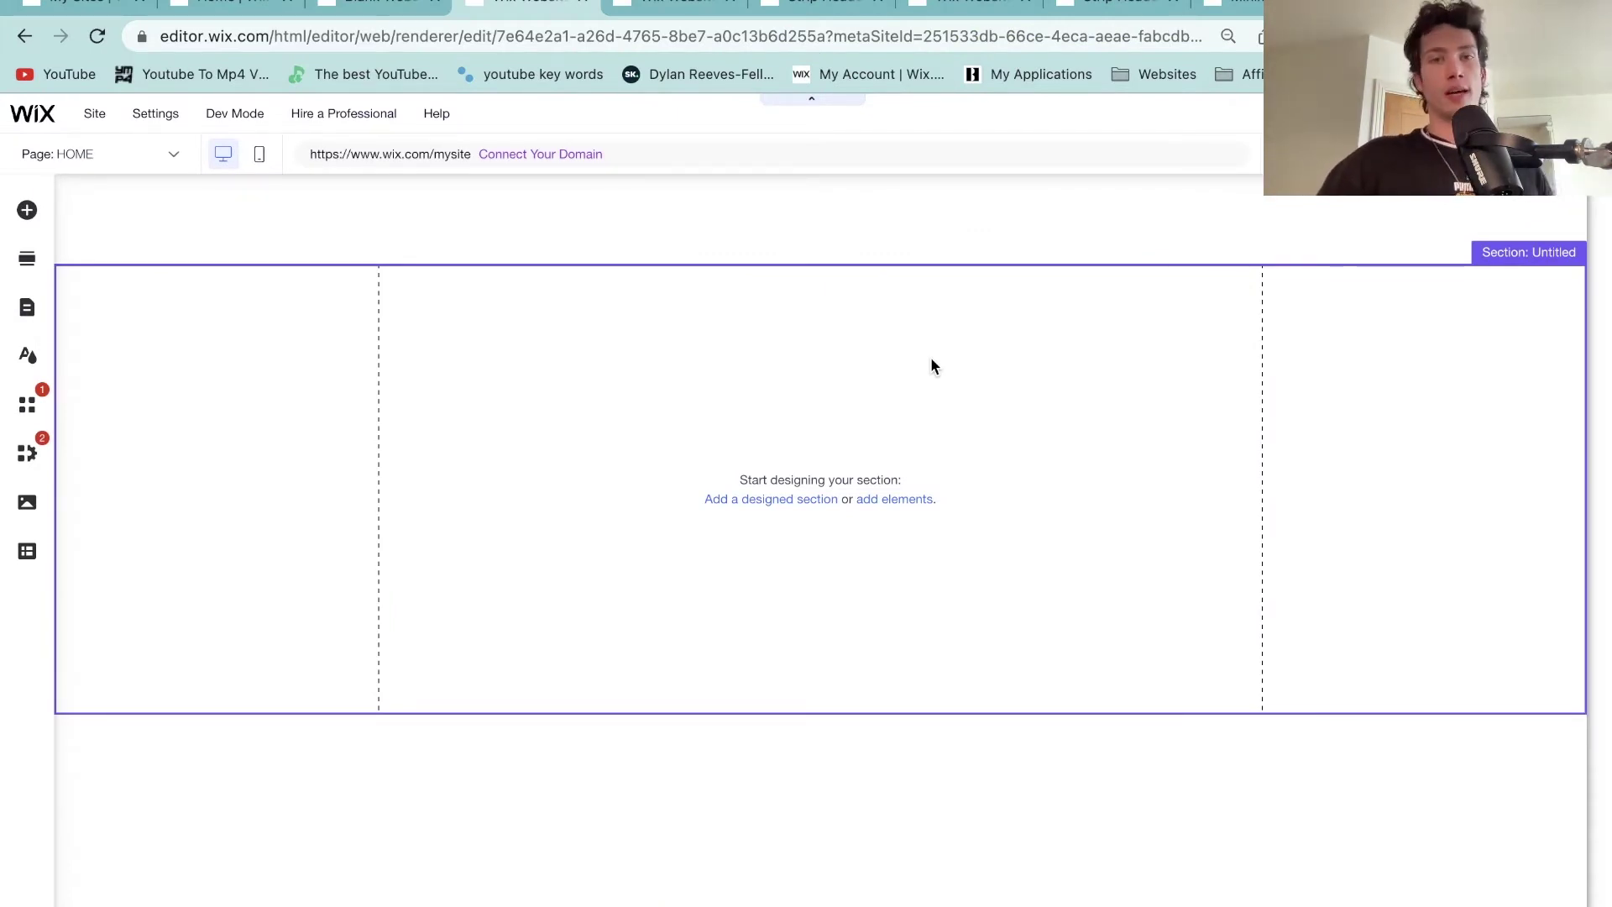
# - Inspect the blank page's section, header and footer, then view the Strip Header Layout preview
pyautogui.click(1021, 380)
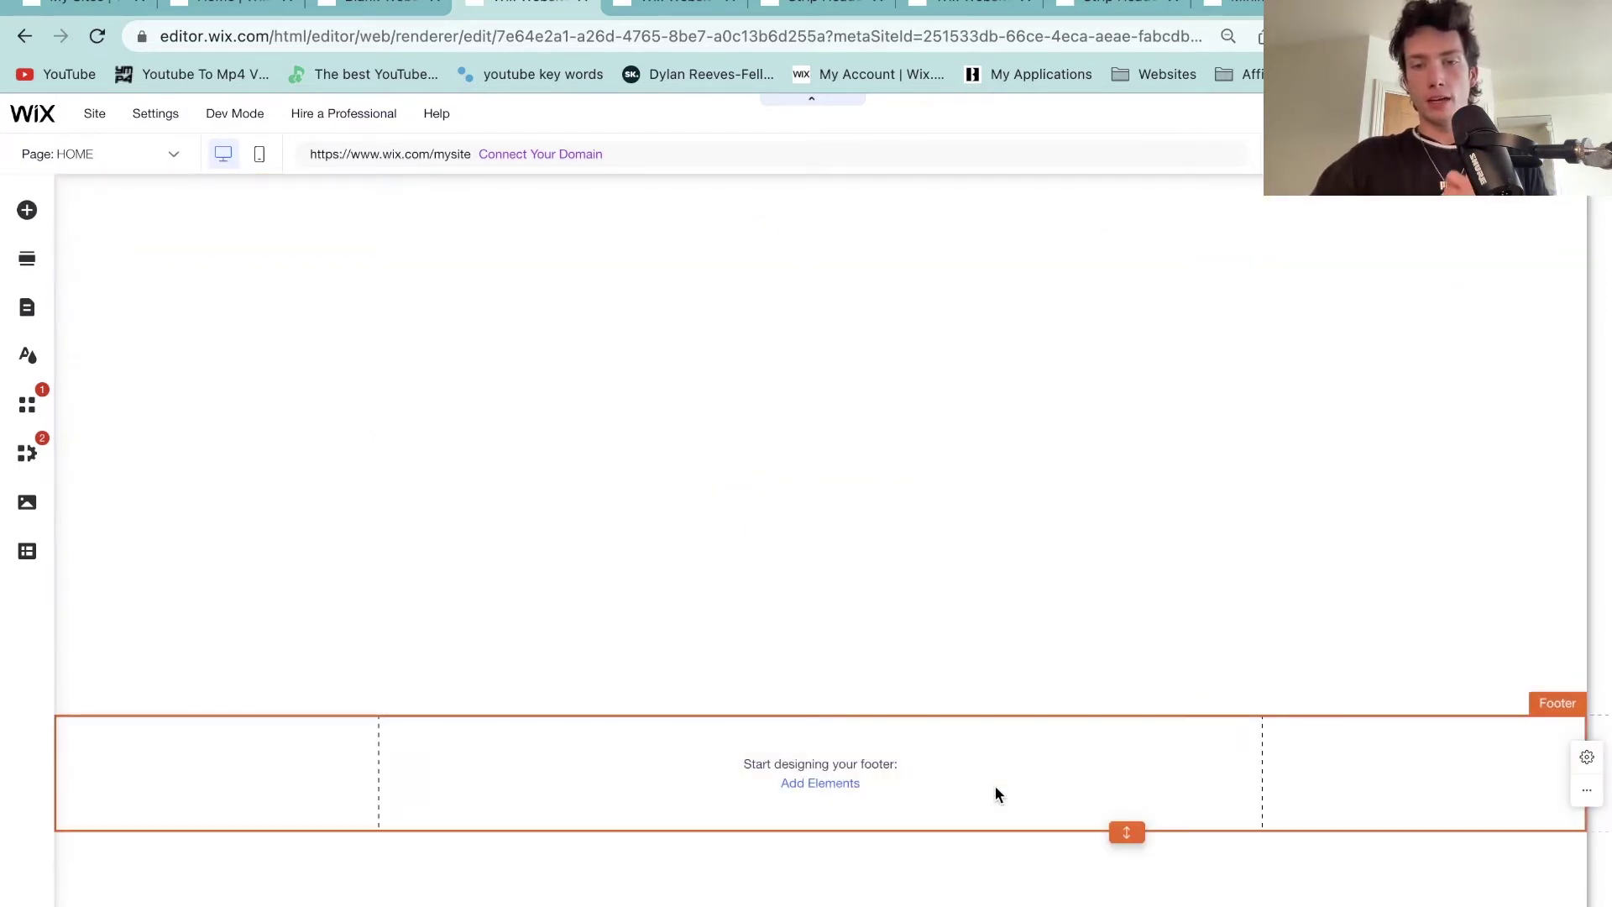
pyautogui.click(1090, 631)
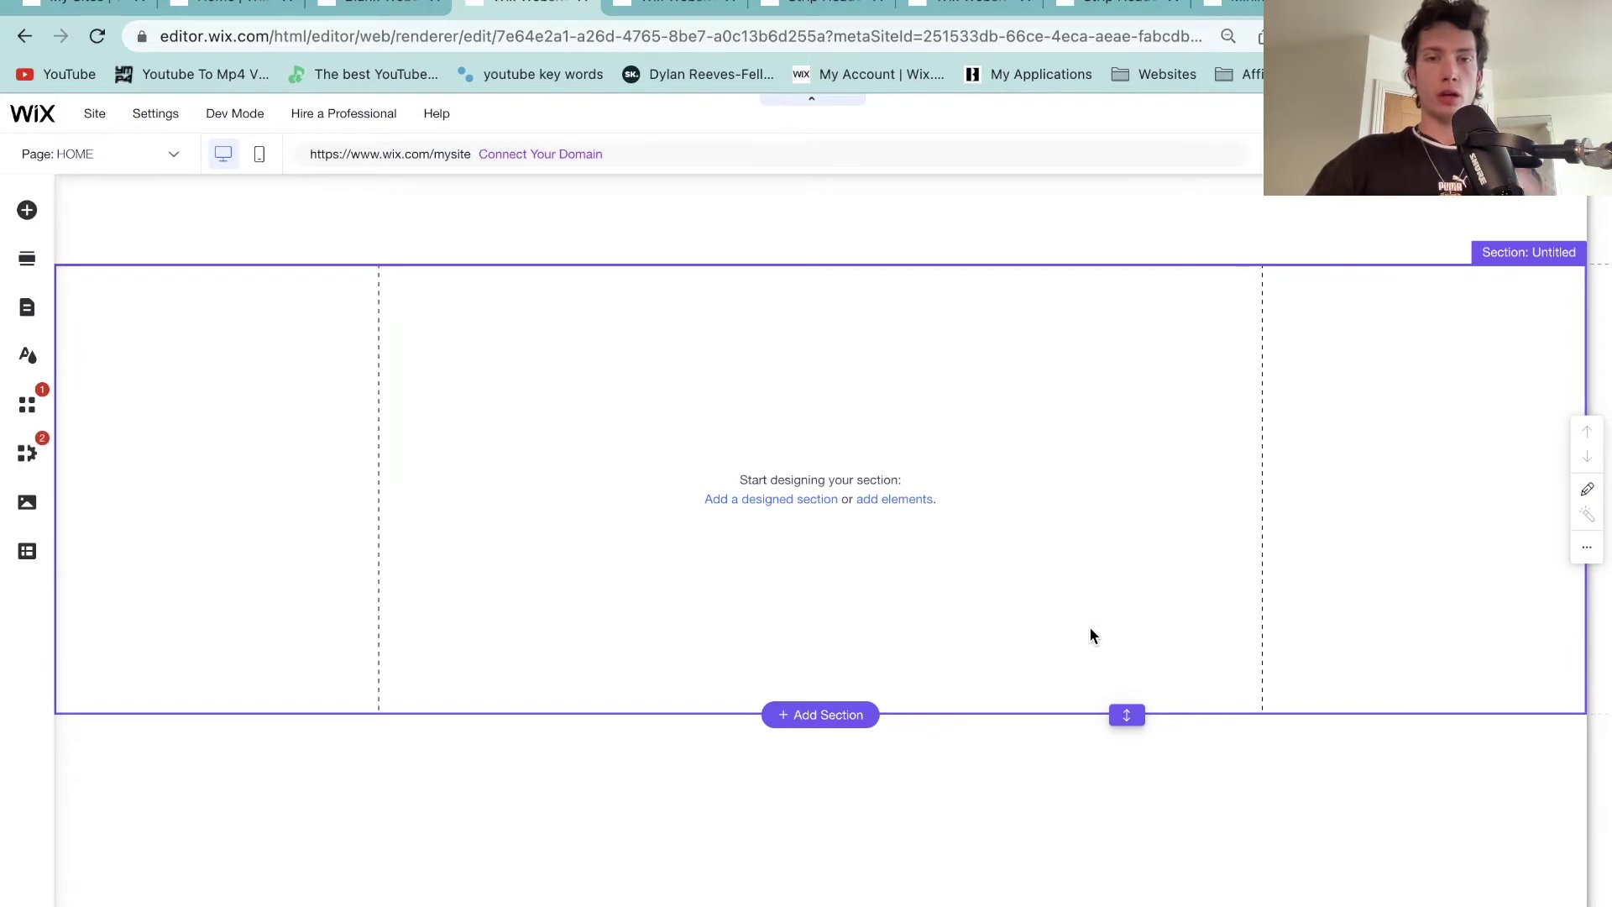
pyautogui.click(1176, 208)
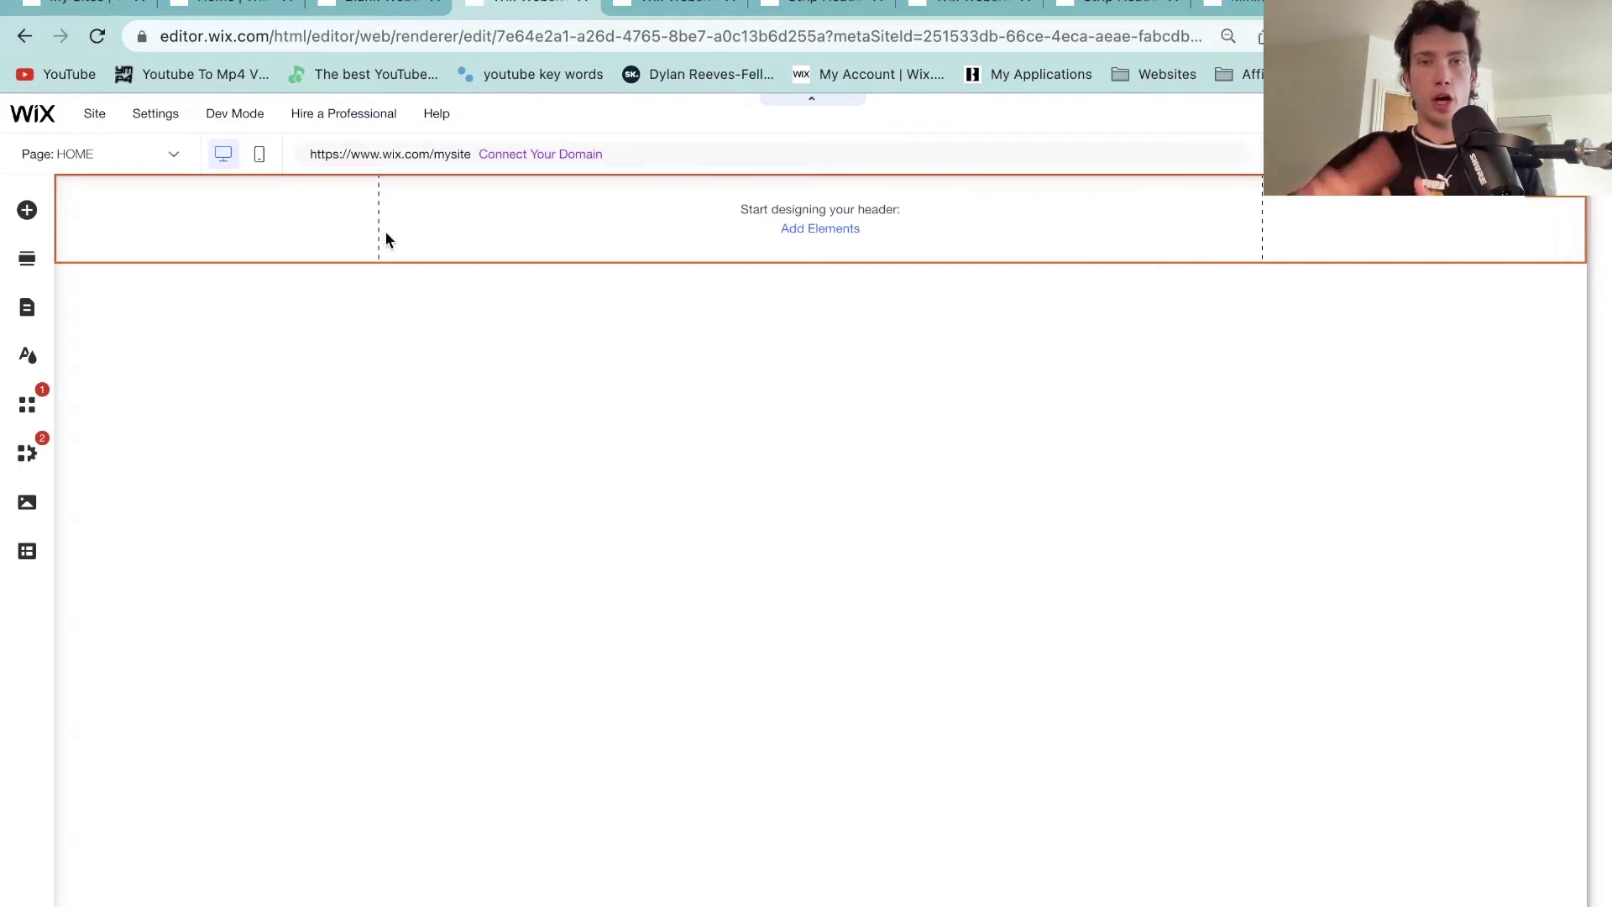
pyautogui.click(355, 238)
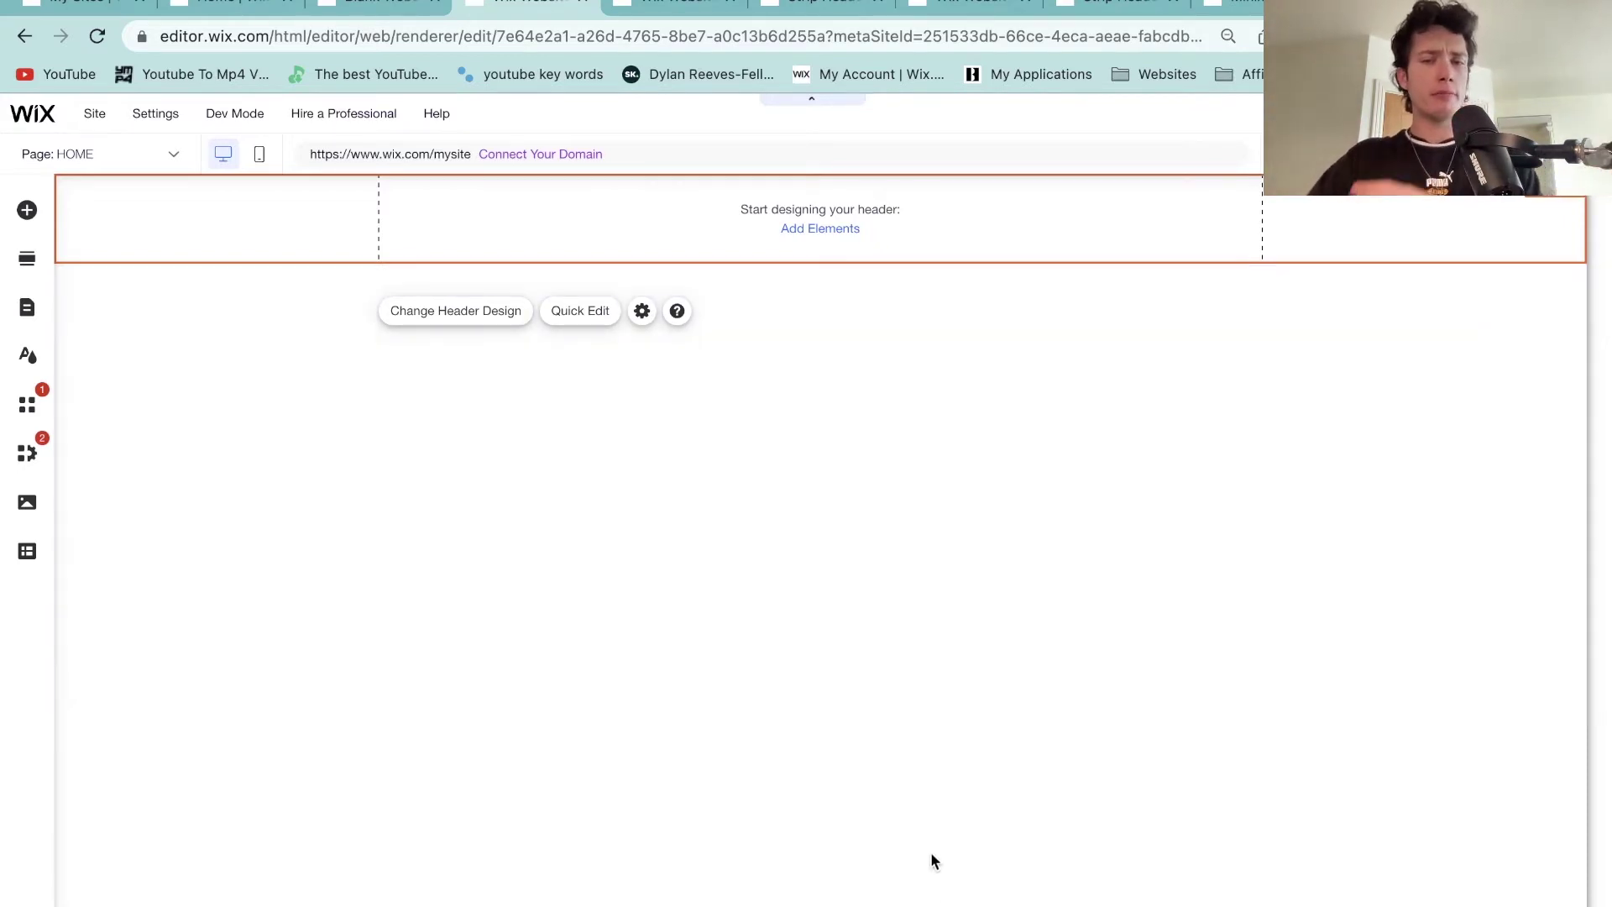
pyautogui.click(939, 819)
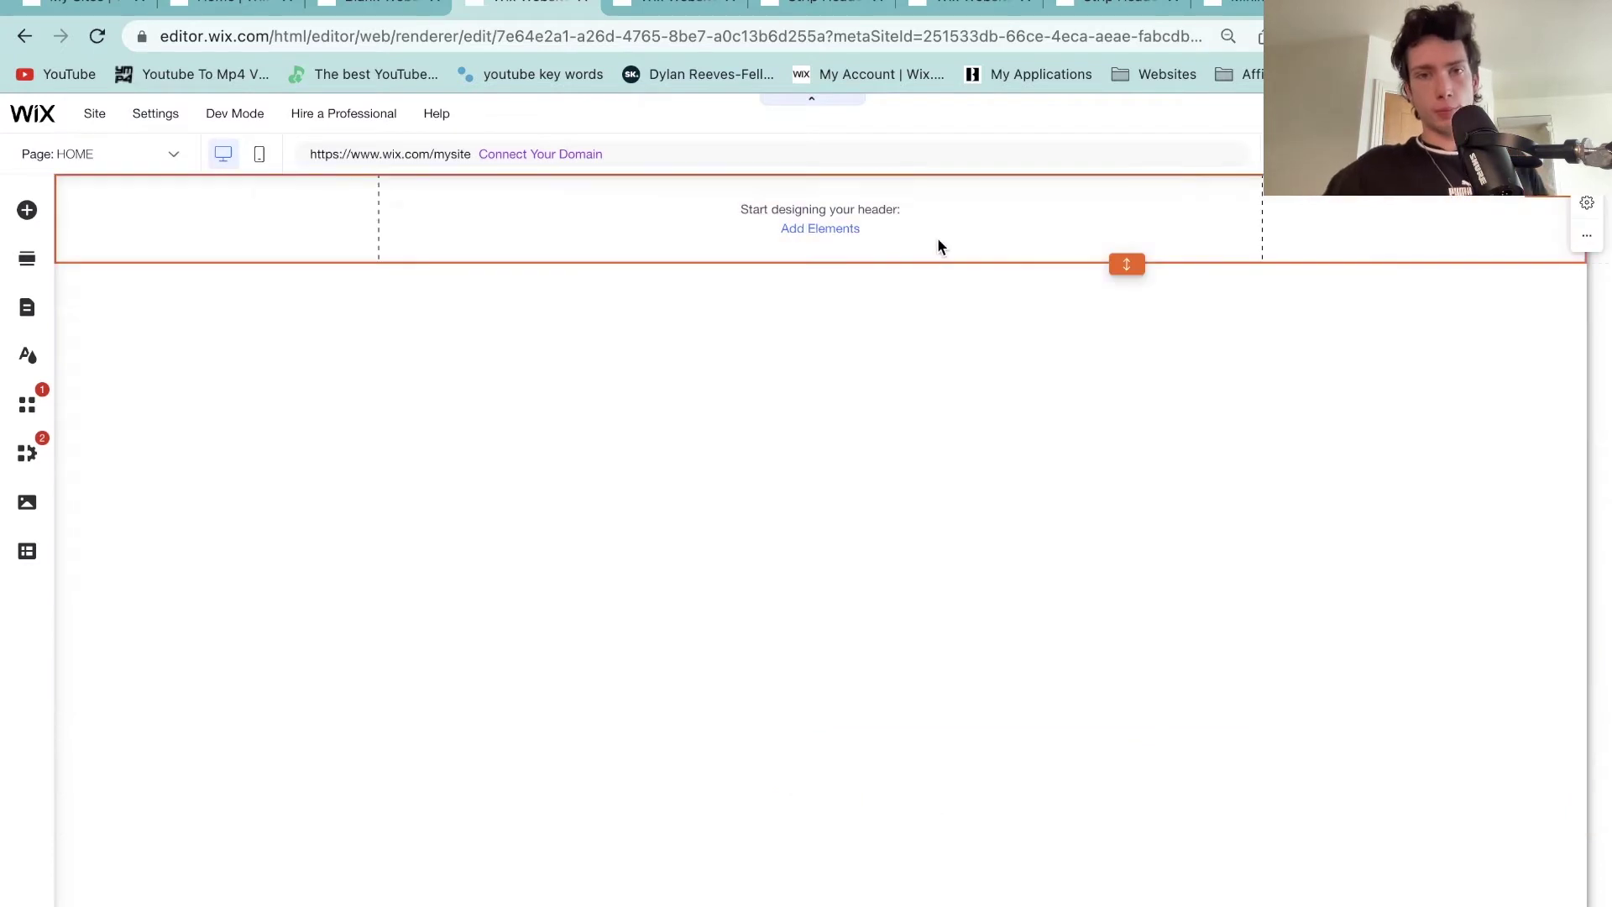
pyautogui.click(987, 807)
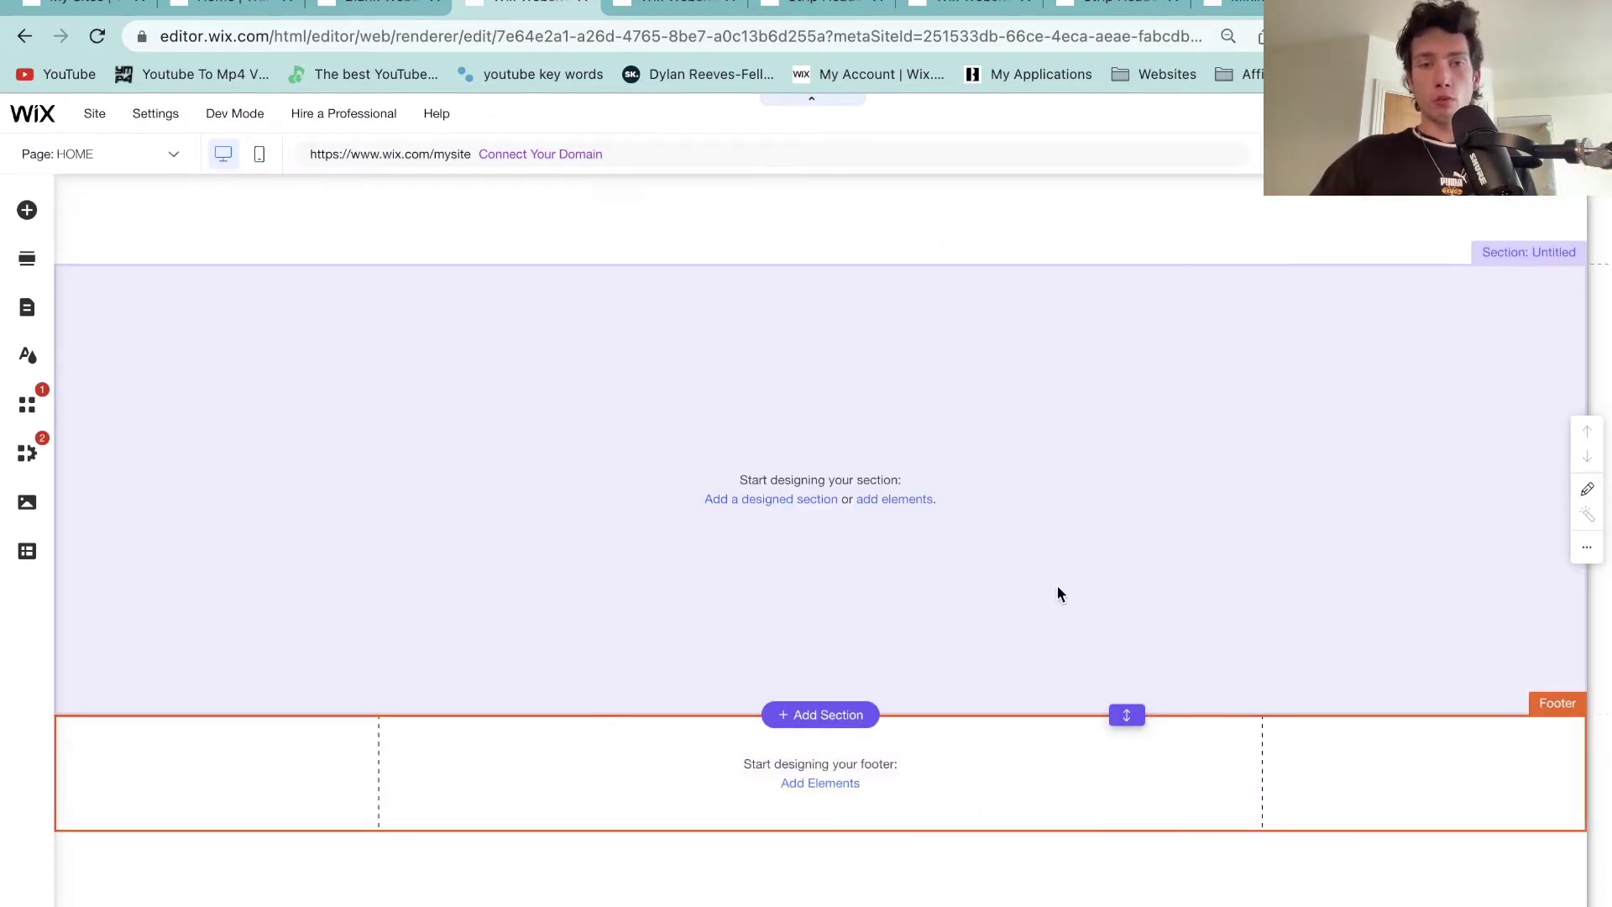
pyautogui.click(1057, 586)
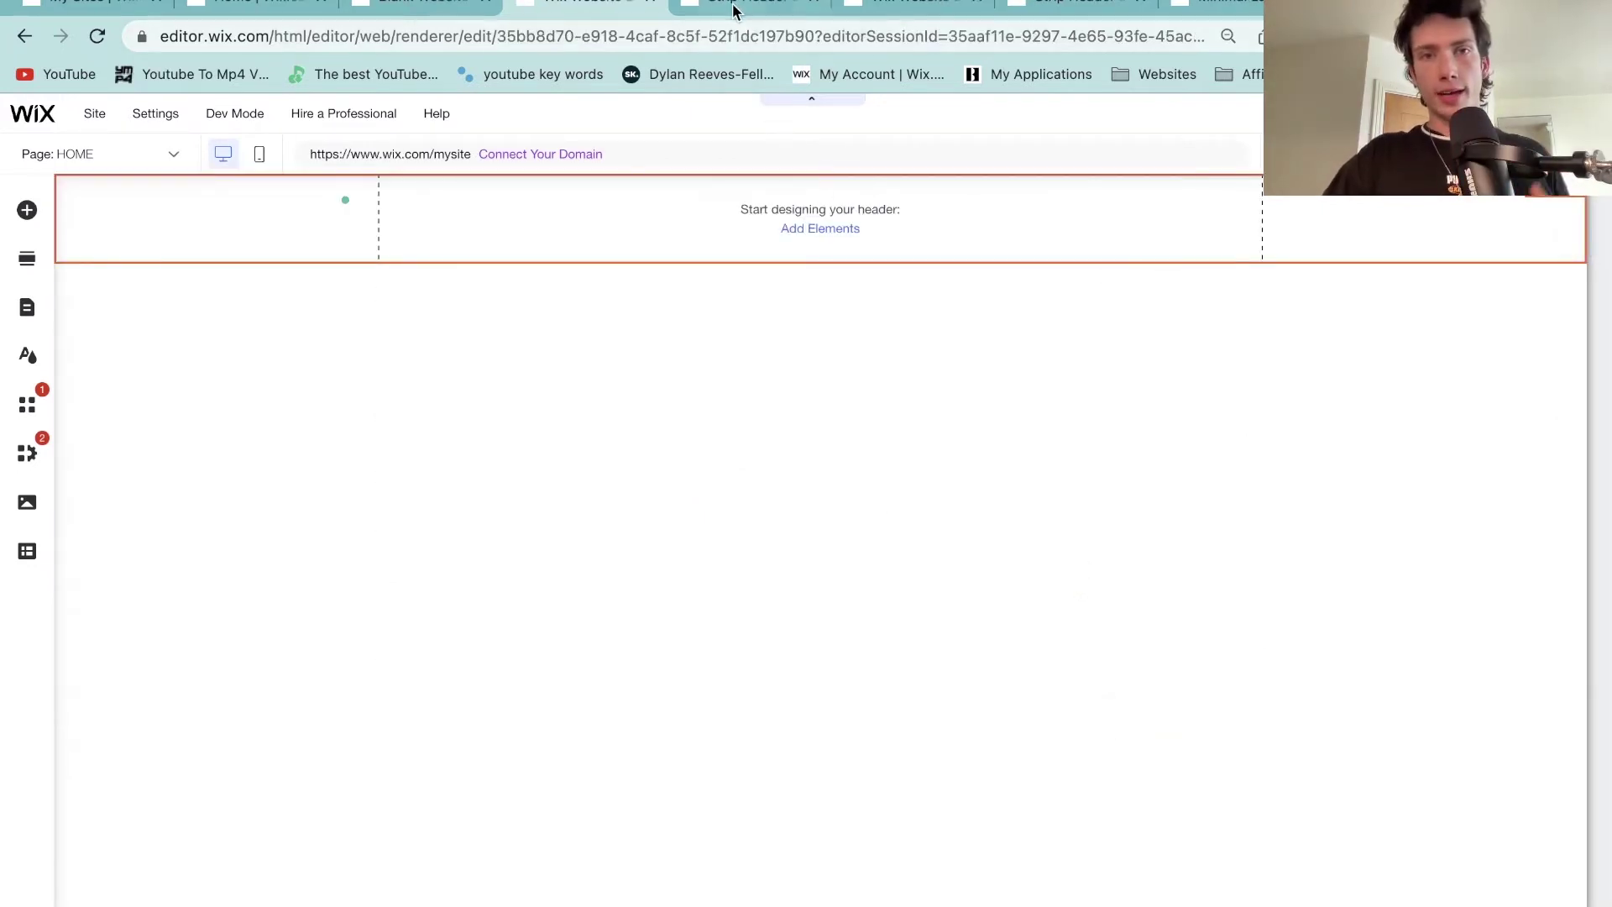
pyautogui.click(733, 9)
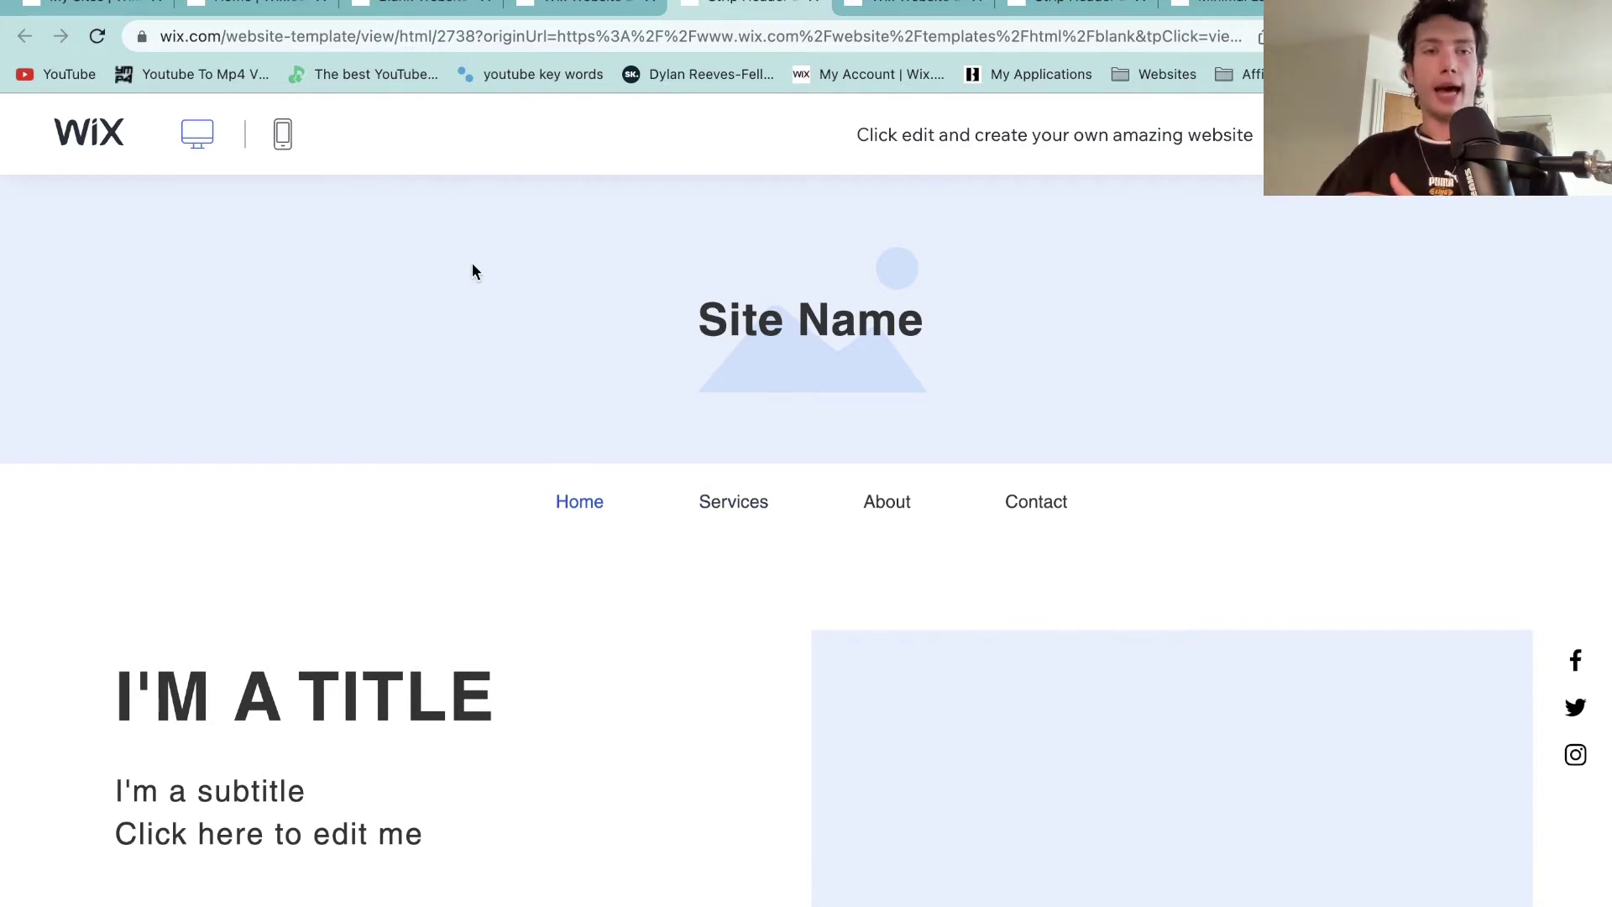
# - Back in the editor, add an Elegant Title heading centred in the header
pyautogui.click(573, 5)
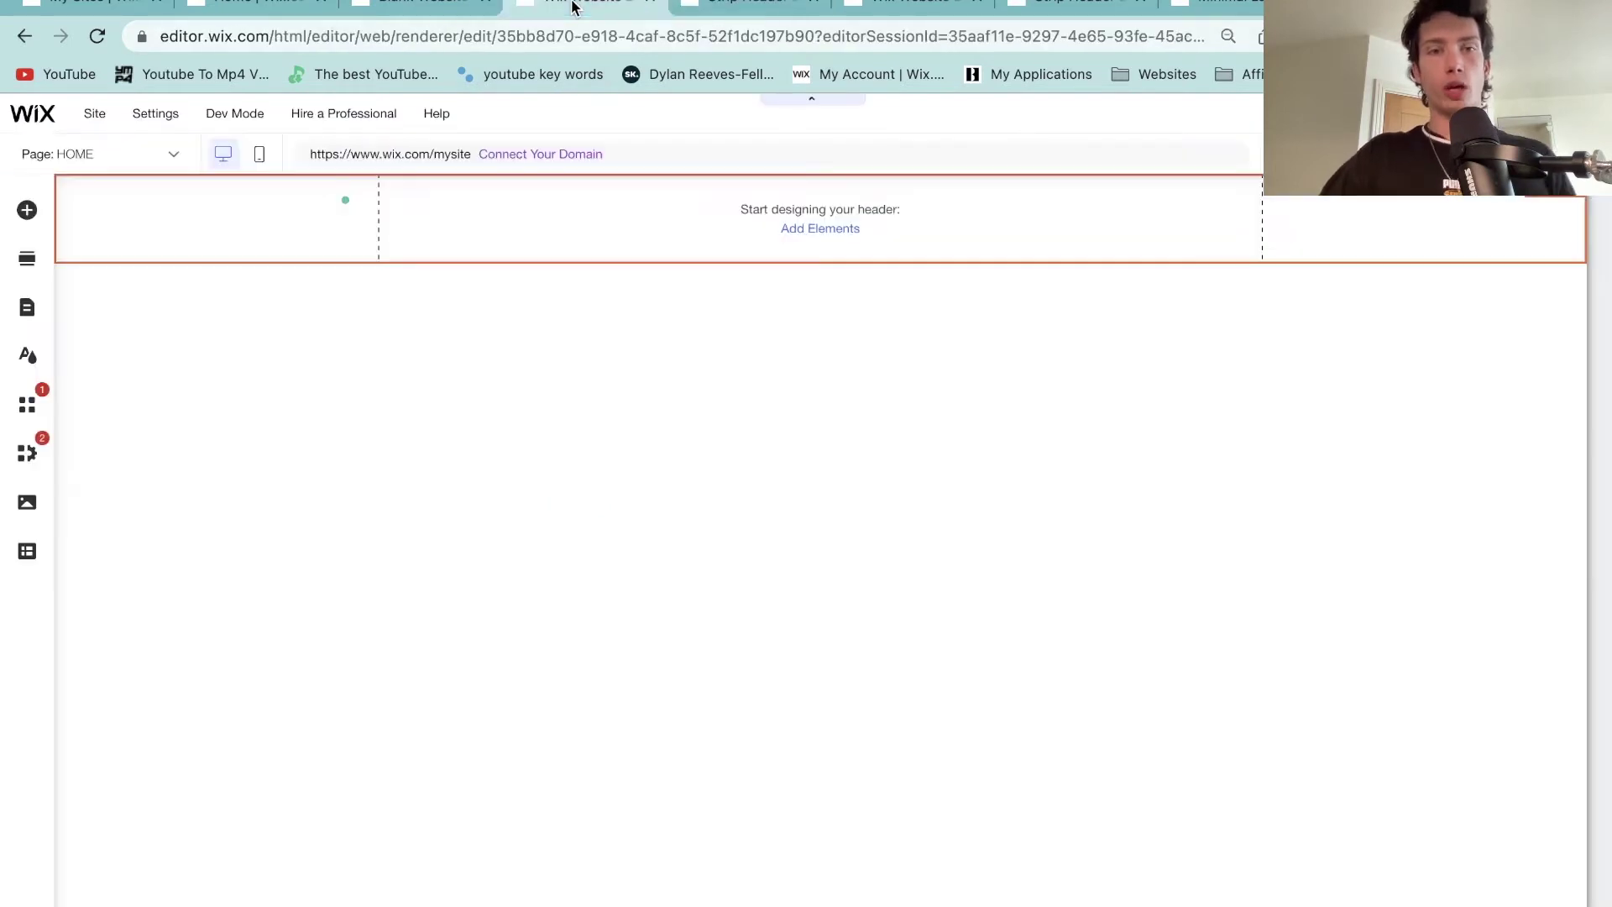
pyautogui.click(821, 229)
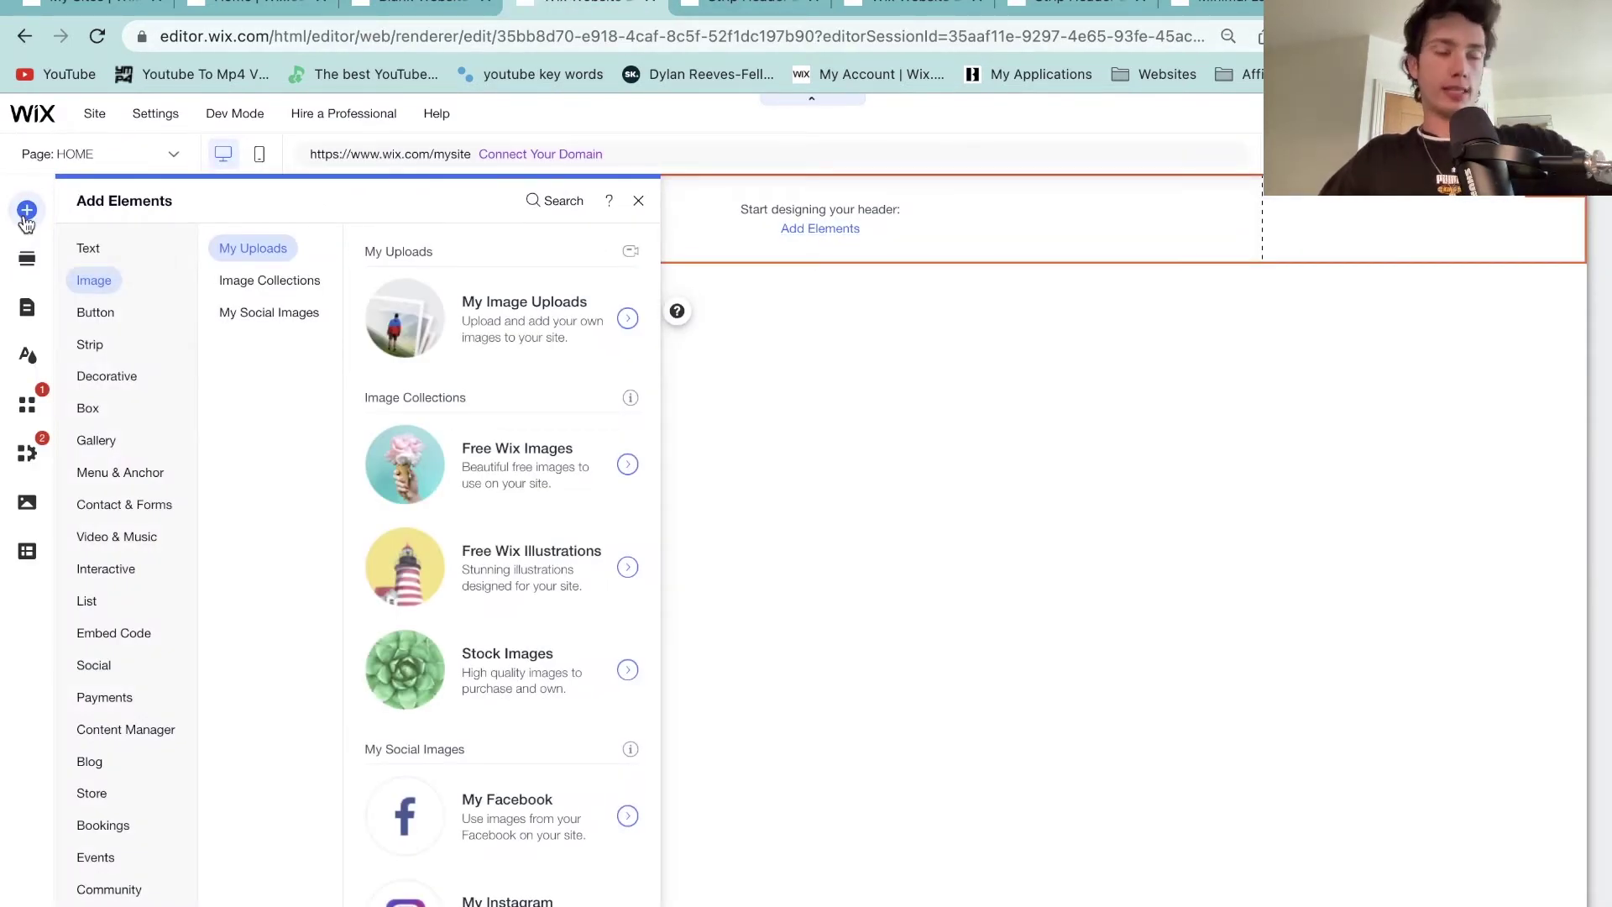
pyautogui.click(90, 248)
pyautogui.scroll(-3, 395, 327)
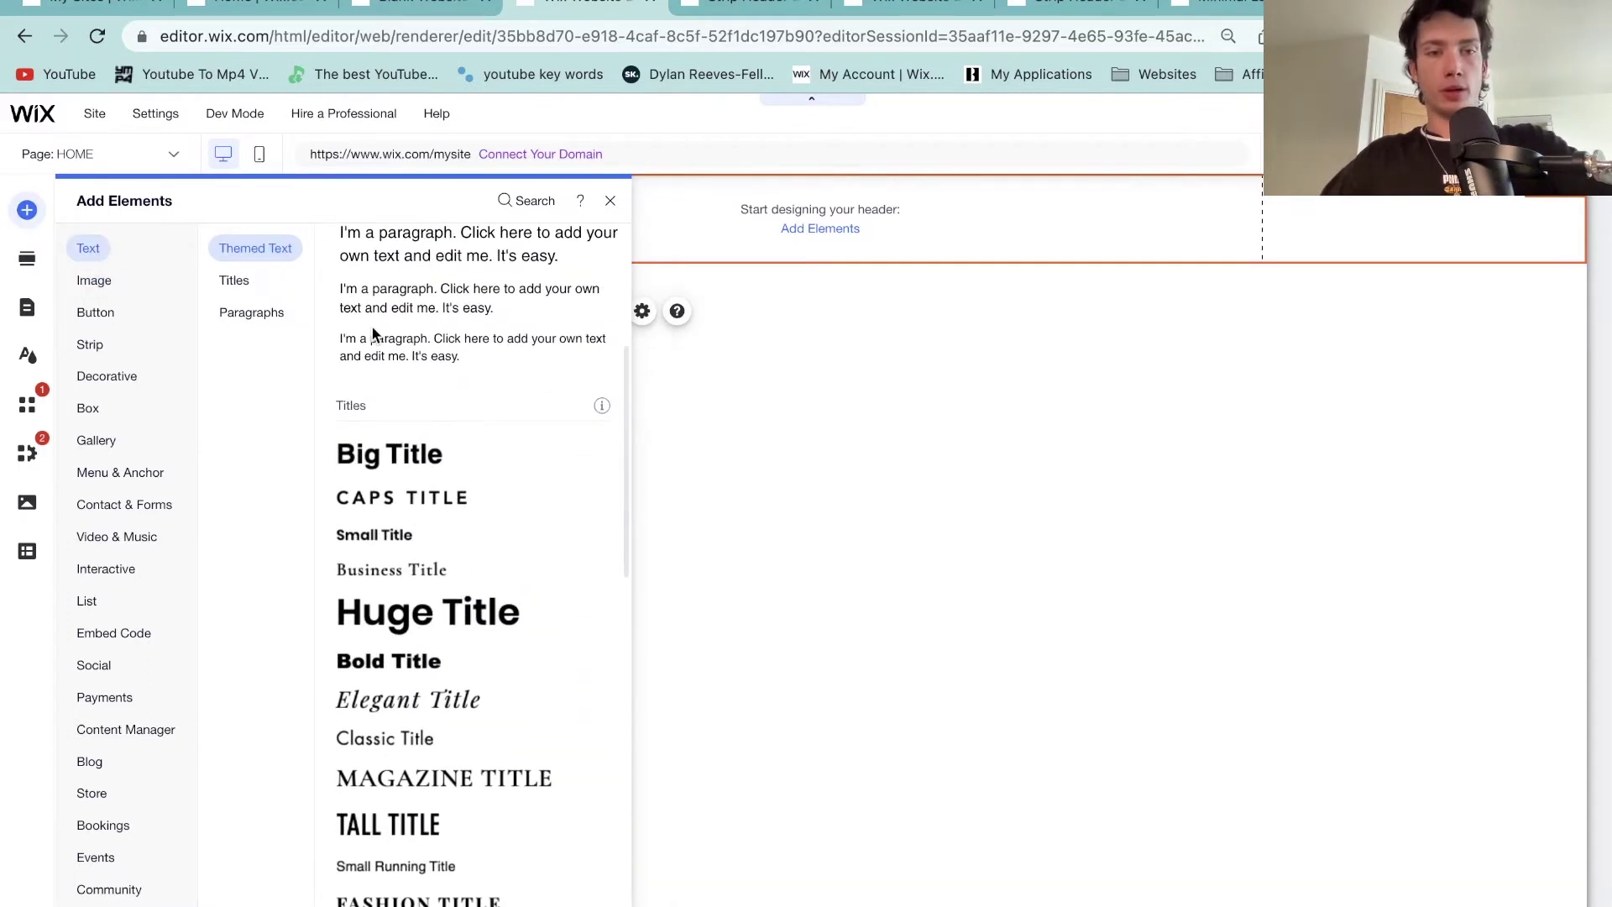
pyautogui.click(436, 696)
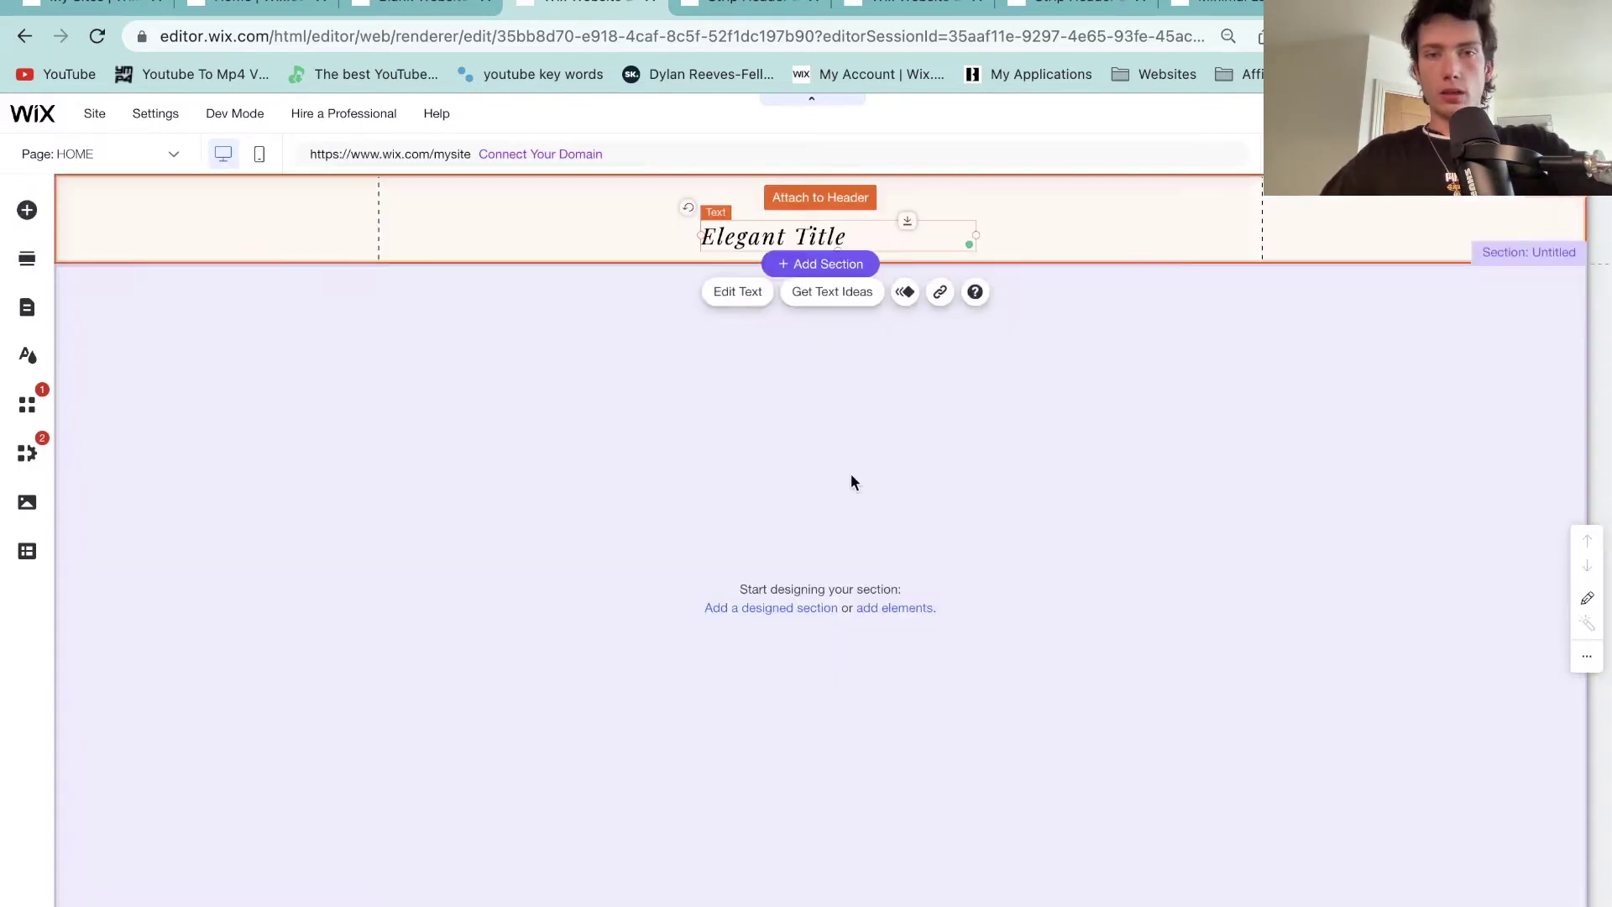
pyautogui.moveTo(797, 231); pyautogui.dragTo(837, 217)
# - Browse the text and title styles in the Add Elements panel
pyautogui.click(27, 210)
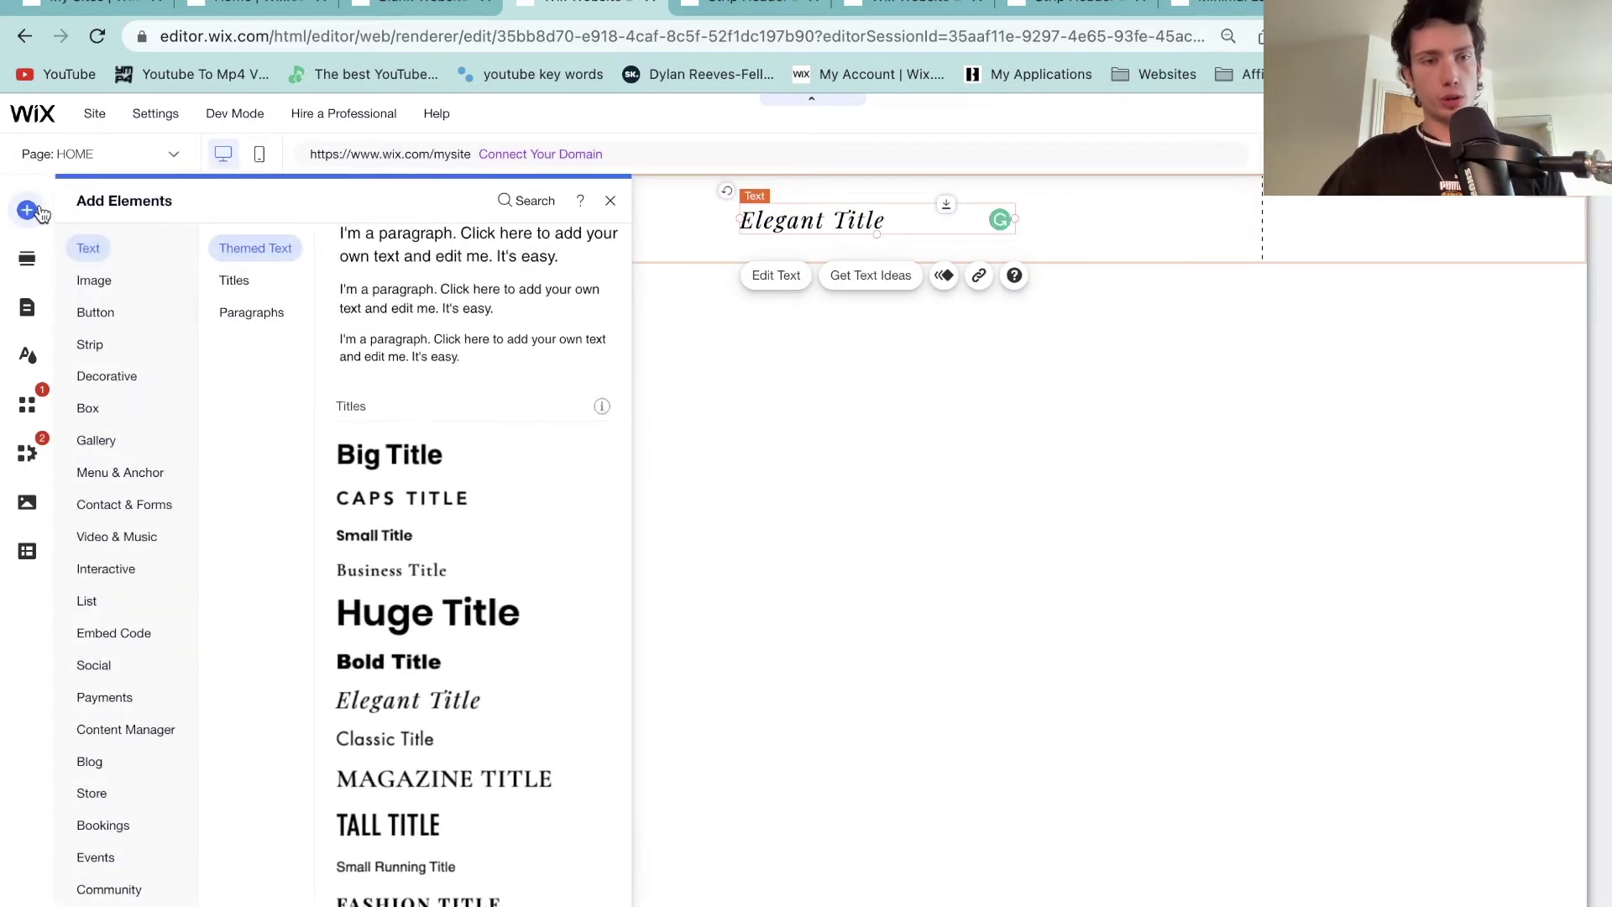
pyautogui.click(93, 280)
pyautogui.click(88, 248)
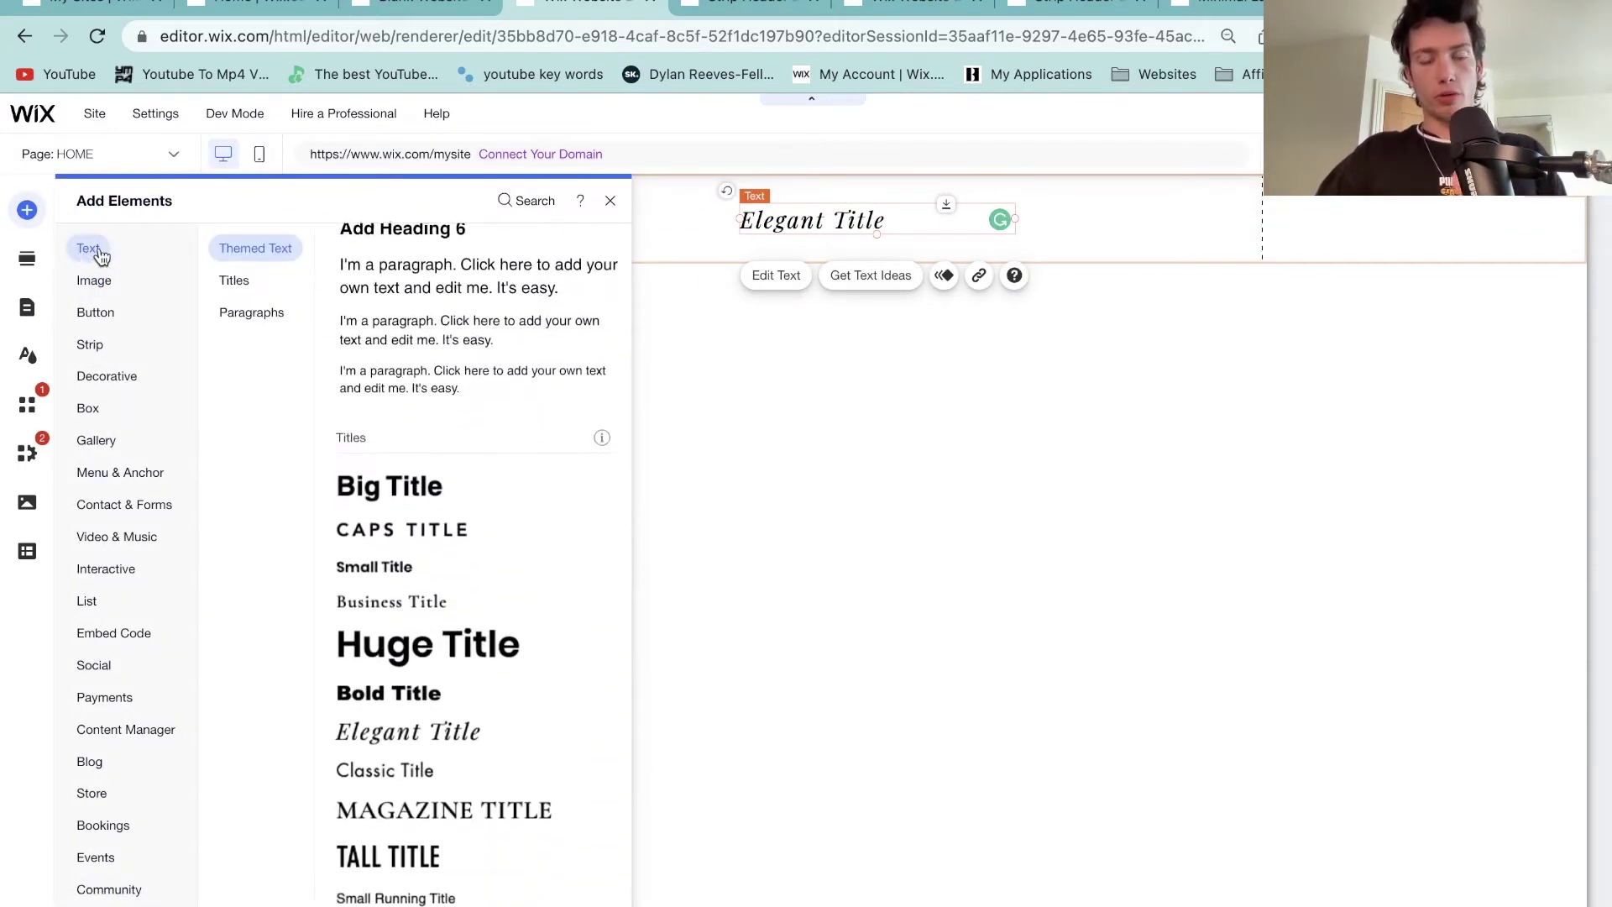
pyautogui.scroll(-1, 379, 467)
pyautogui.scroll(-3, 496, 542)
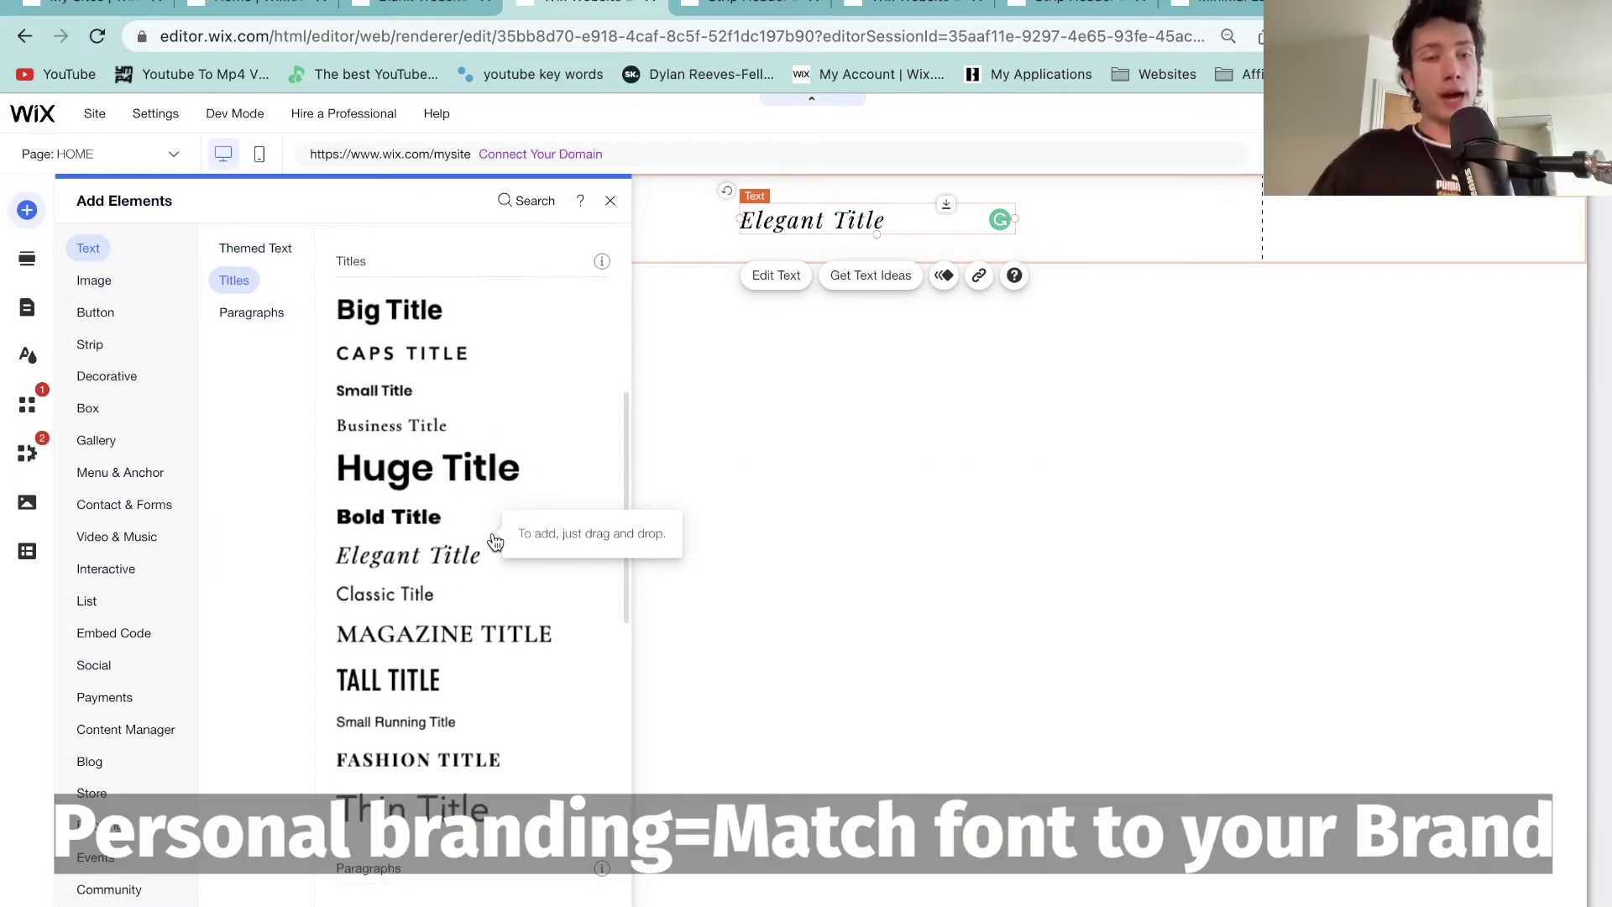
pyautogui.scroll(-3, 495, 542)
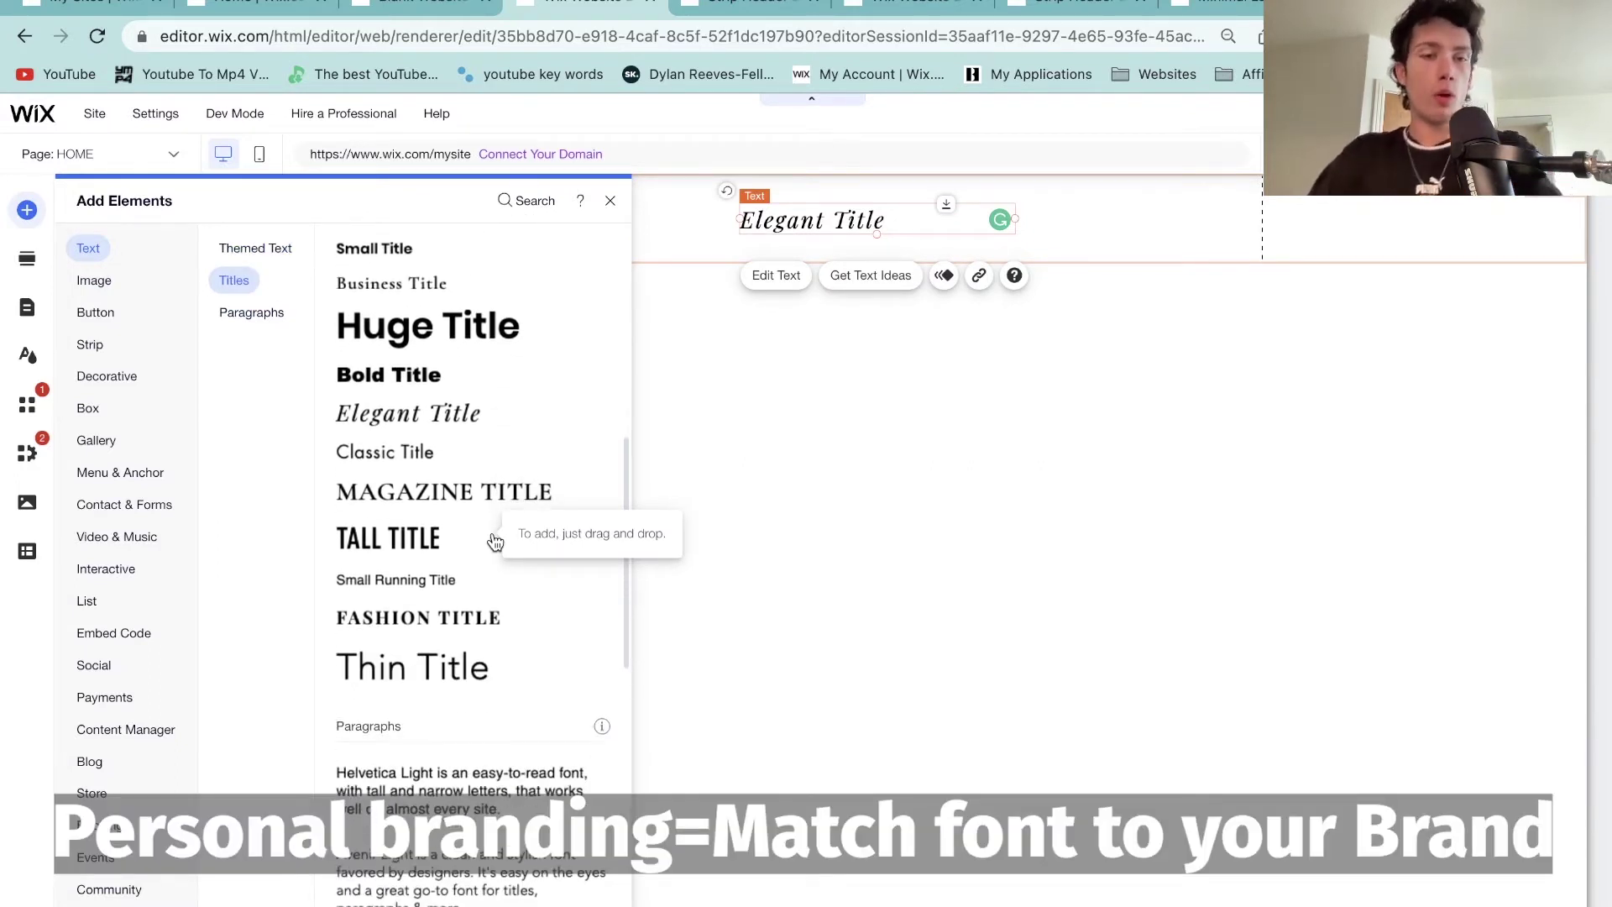
pyautogui.scroll(3, 496, 541)
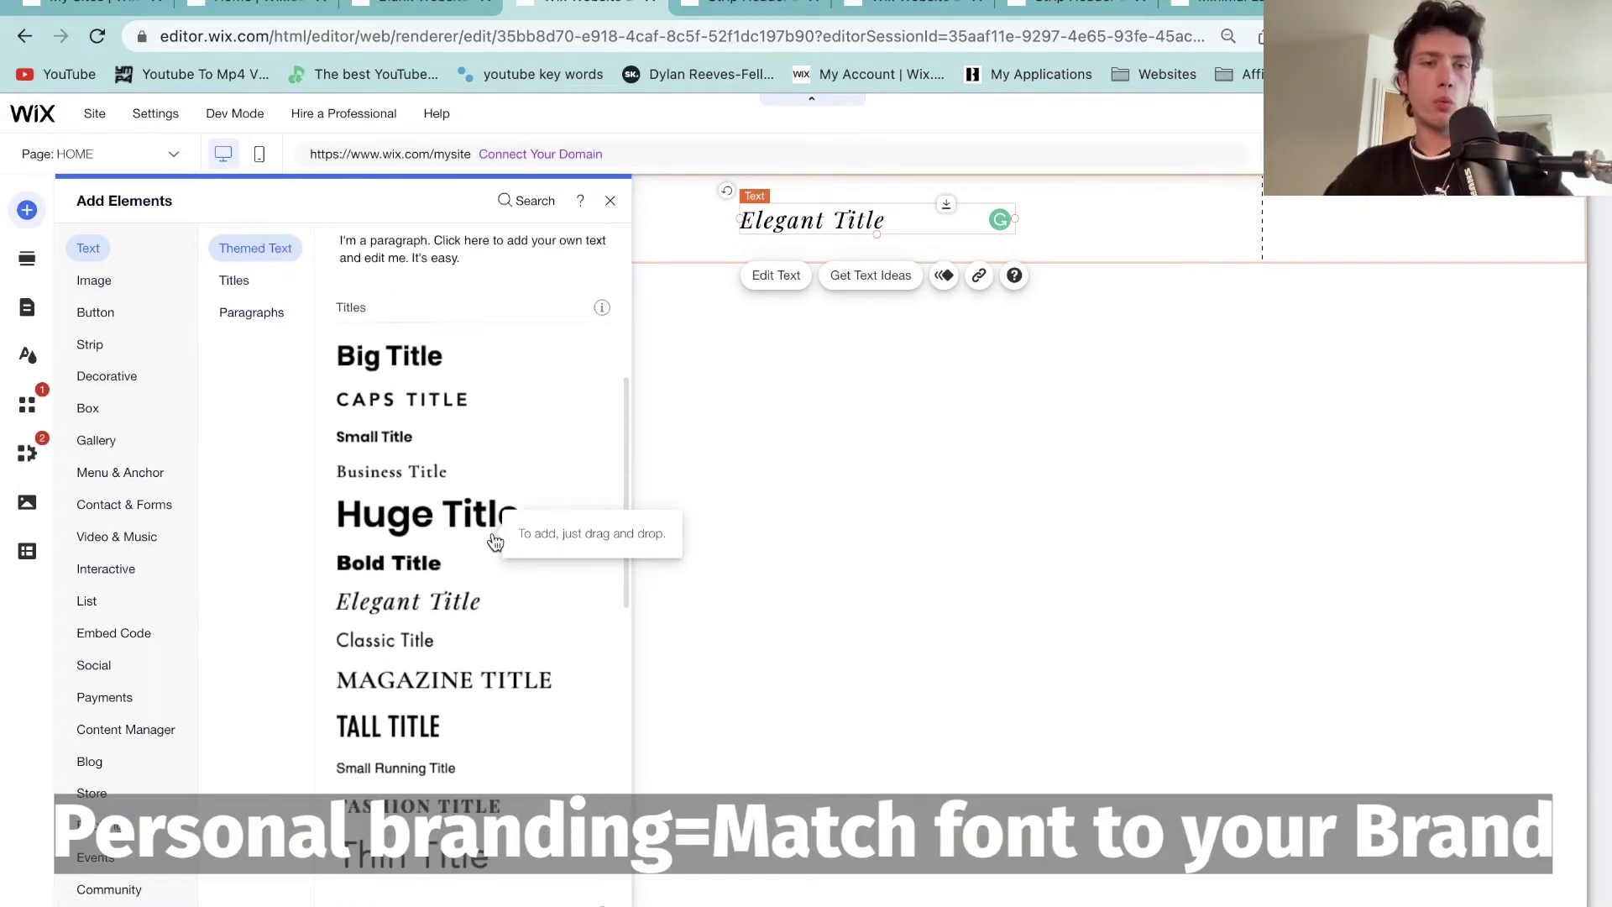
pyautogui.scroll(-2, 495, 541)
pyautogui.scroll(-1, 496, 542)
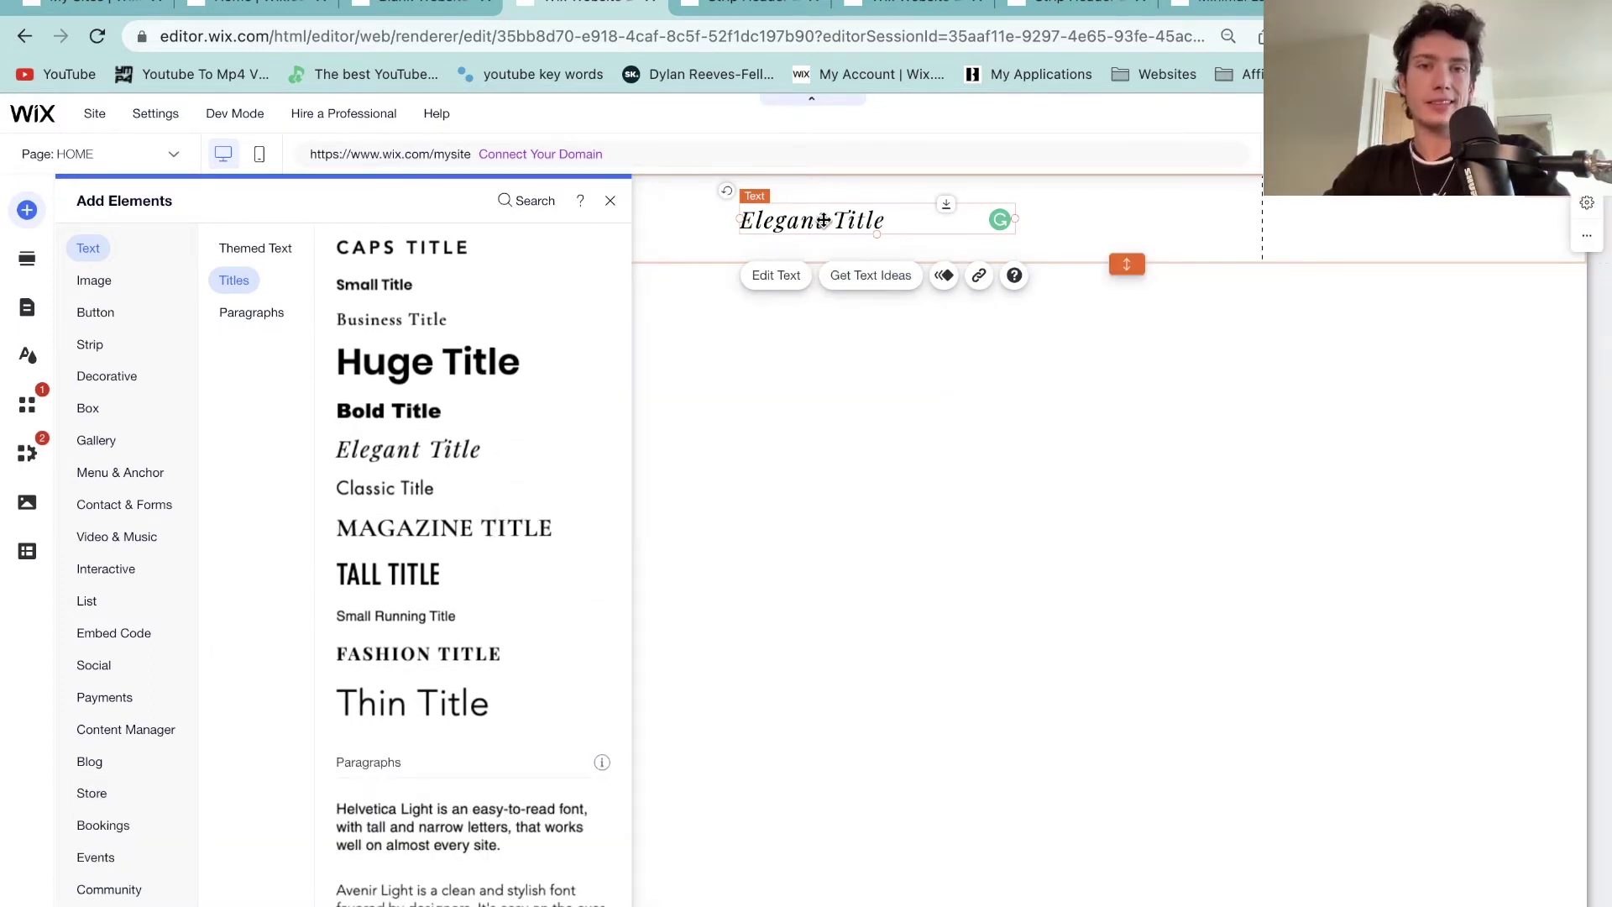
pyautogui.scroll(-1, 451, 542)
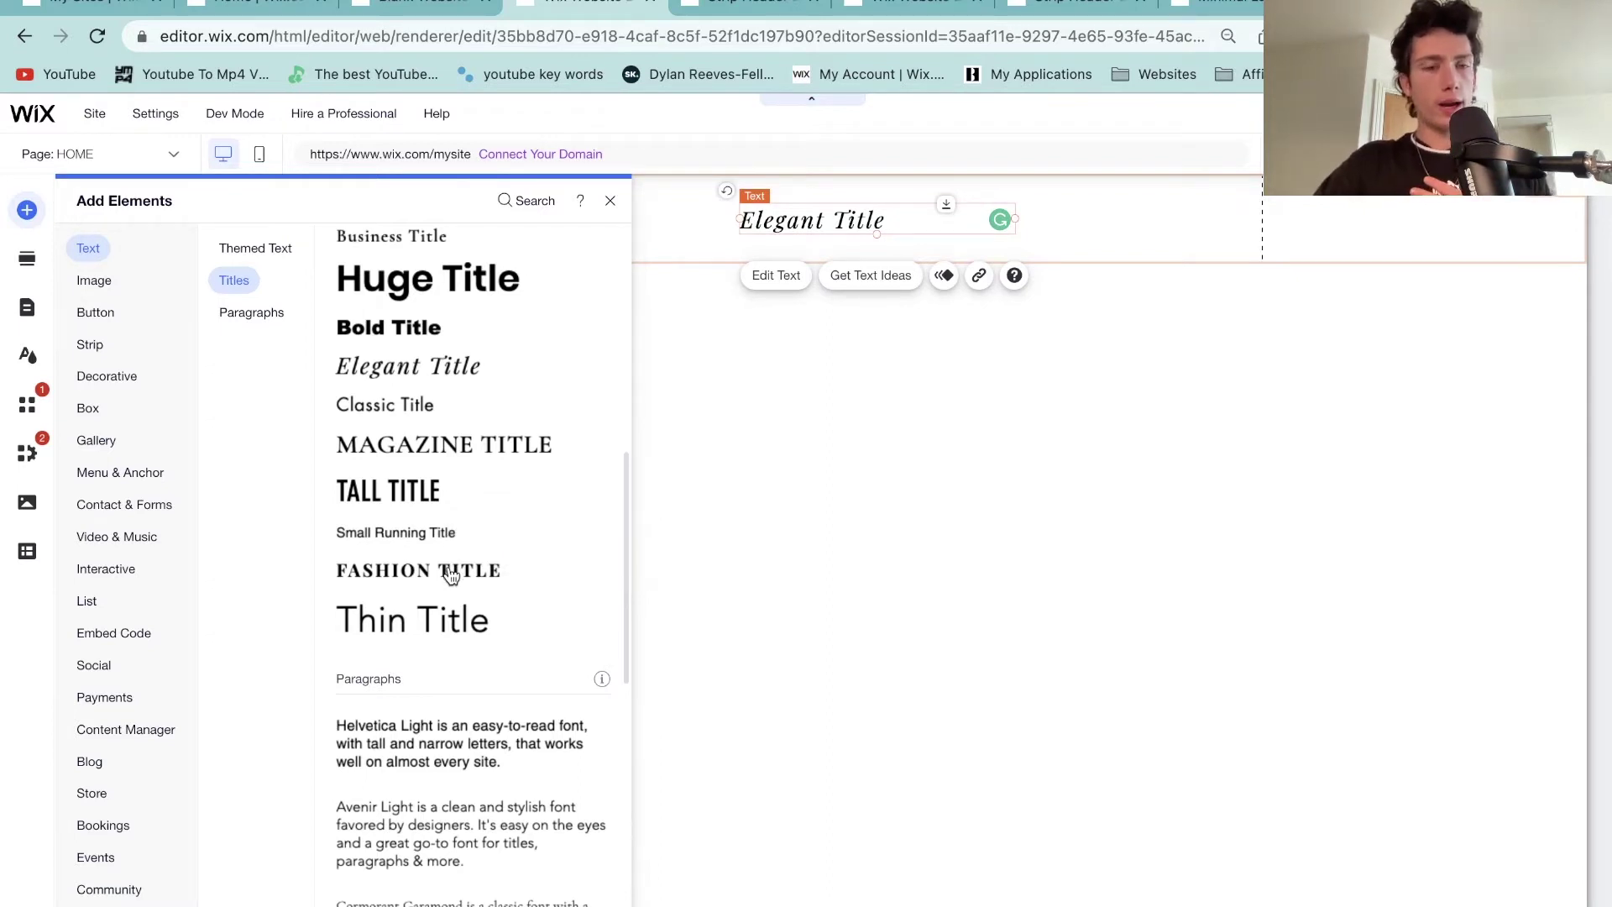
# - Replace the heading text with the owner's full name and centre it in the header
pyautogui.doubleClick(811, 220)
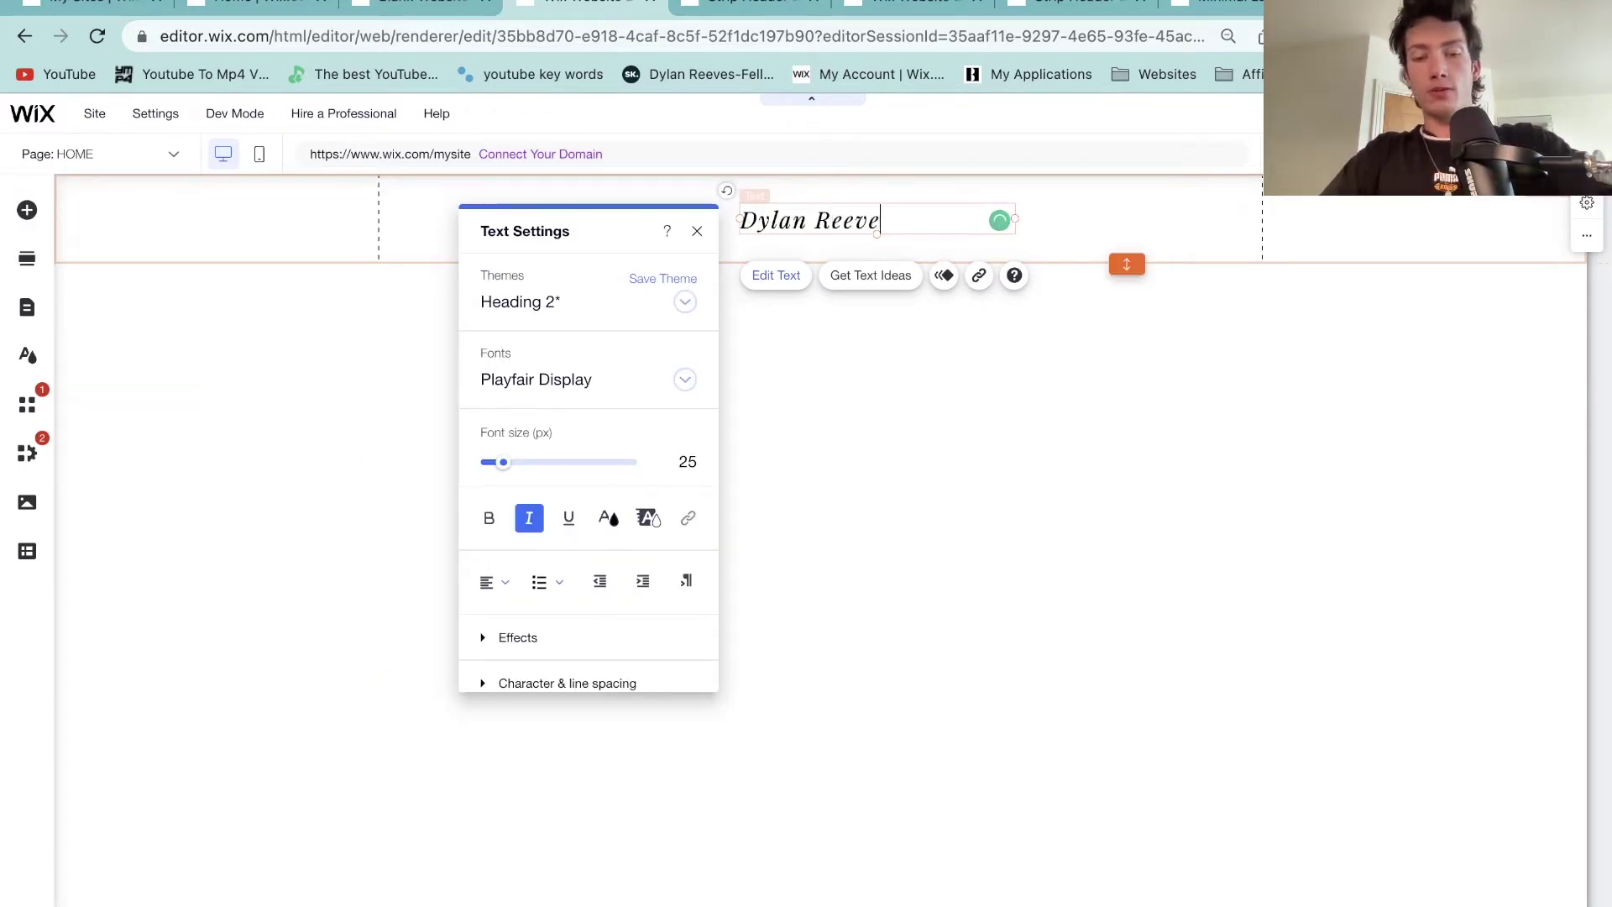
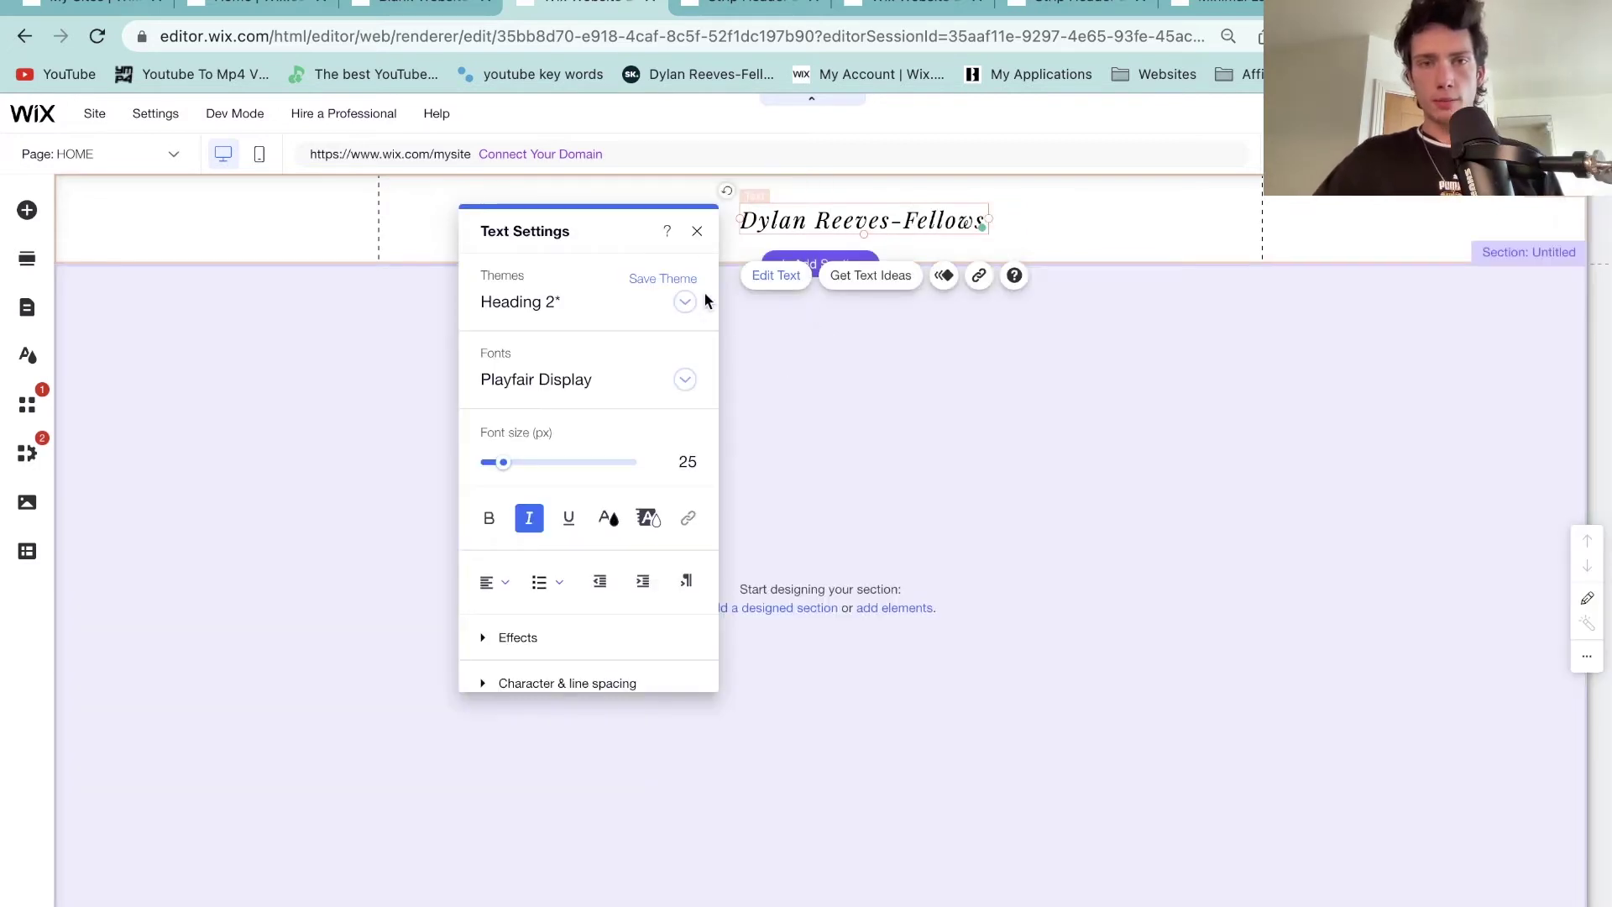
pyautogui.click(697, 233)
pyautogui.click(852, 230)
pyautogui.moveTo(852, 230); pyautogui.dragTo(808, 224)
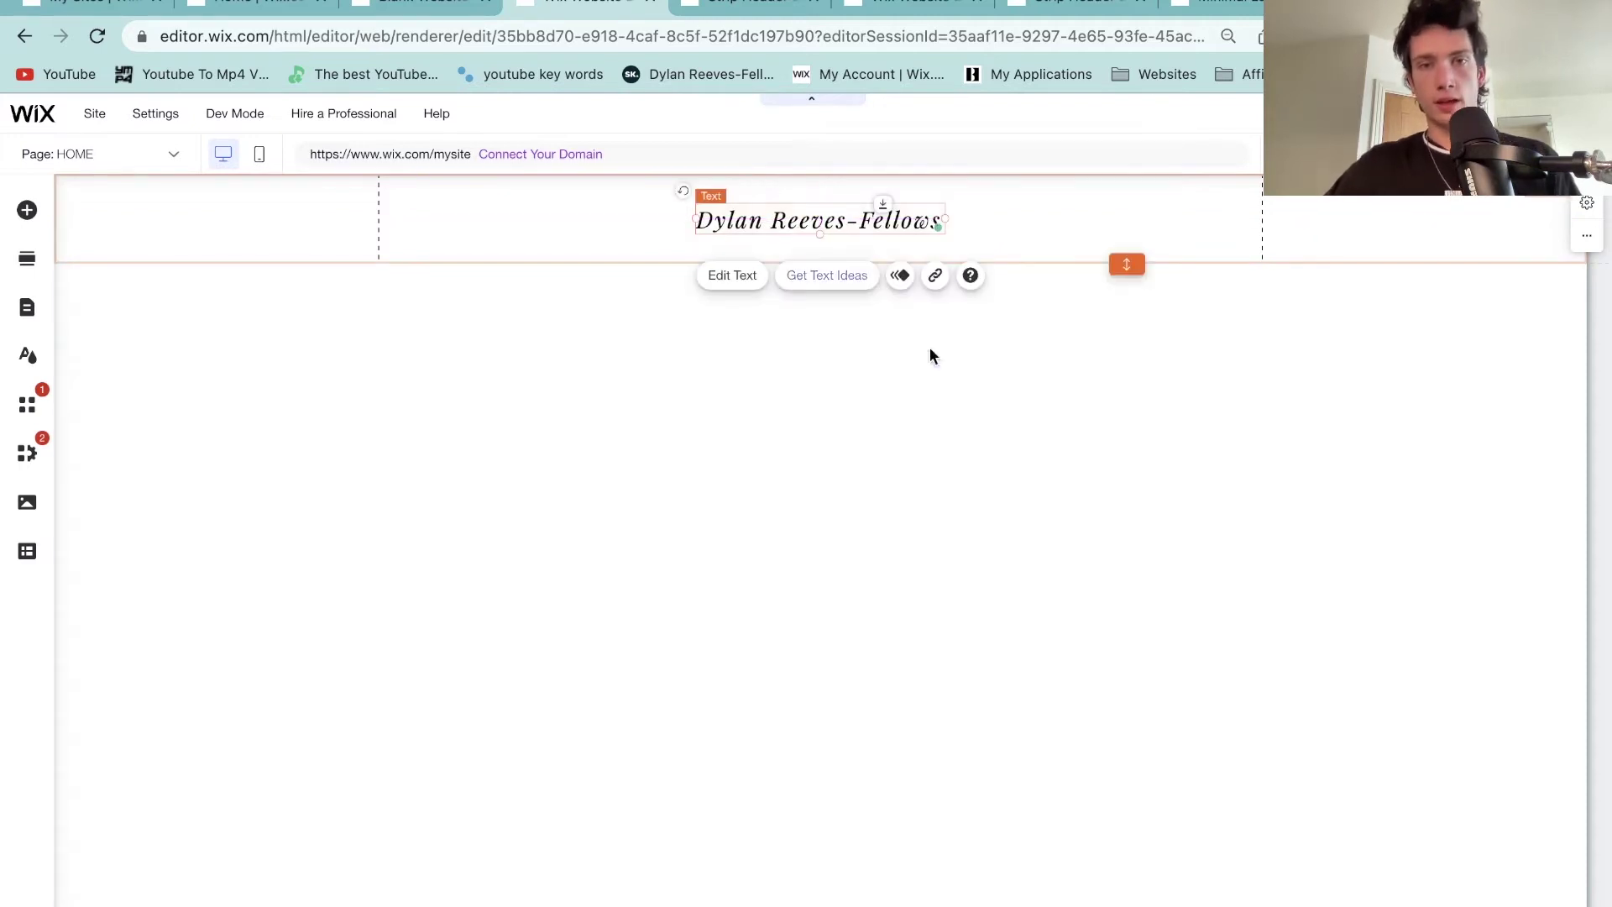
pyautogui.click(984, 476)
# - Try a green header design, then keep the plain white header
pyautogui.click(1342, 218)
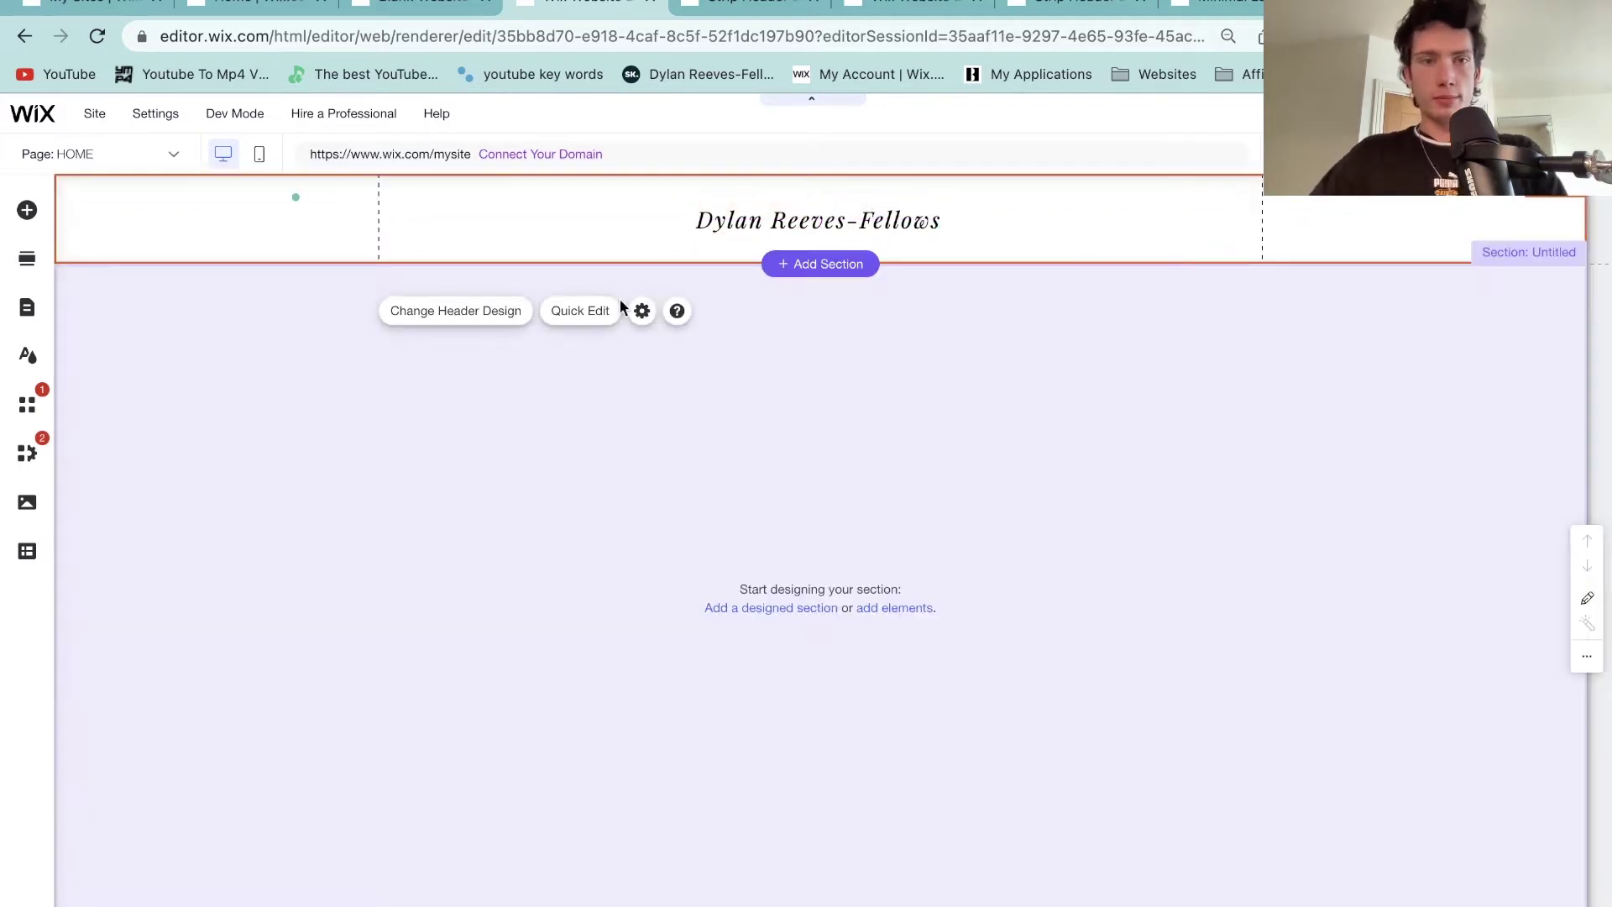
pyautogui.click(493, 317)
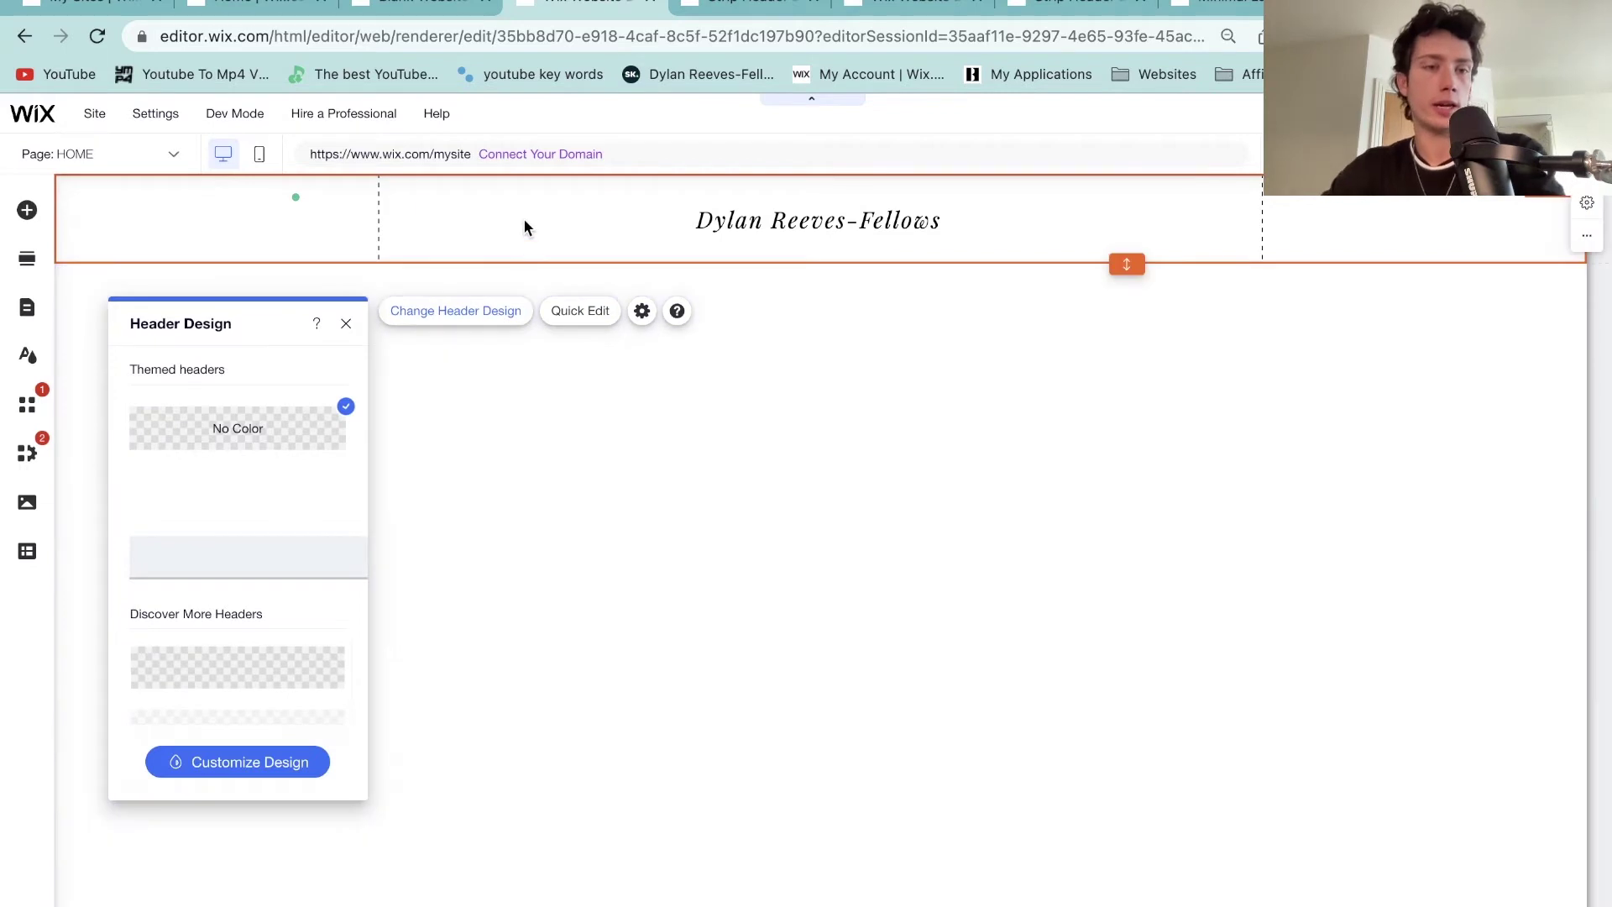
pyautogui.scroll(-4, 224, 684)
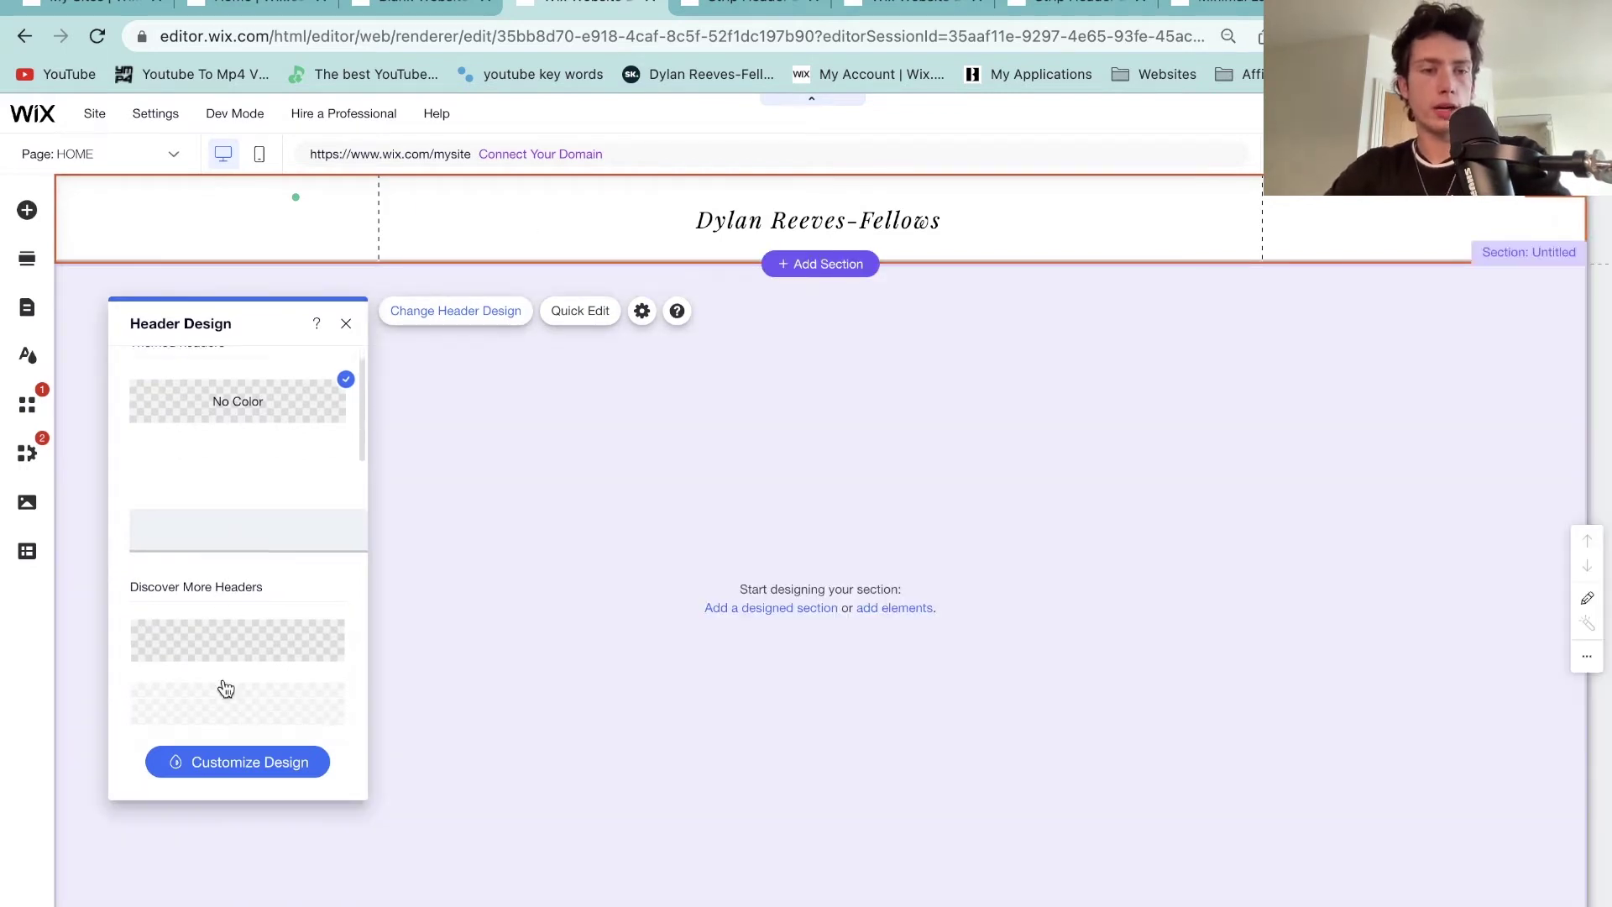
pyautogui.scroll(-5, 224, 683)
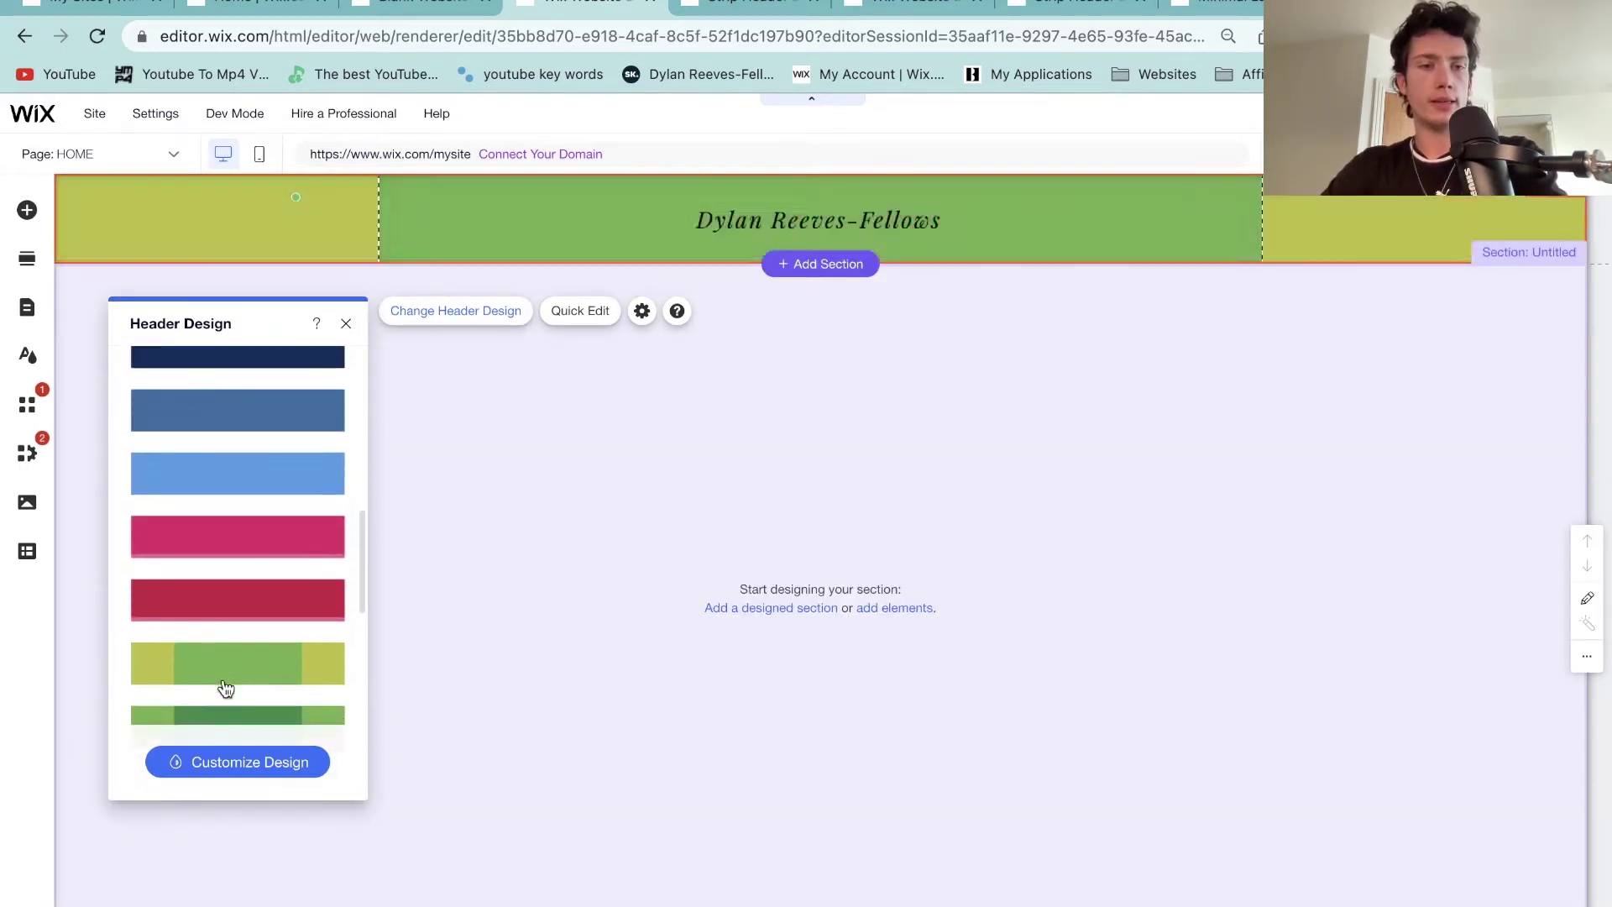
pyautogui.click(719, 250)
pyautogui.click(868, 331)
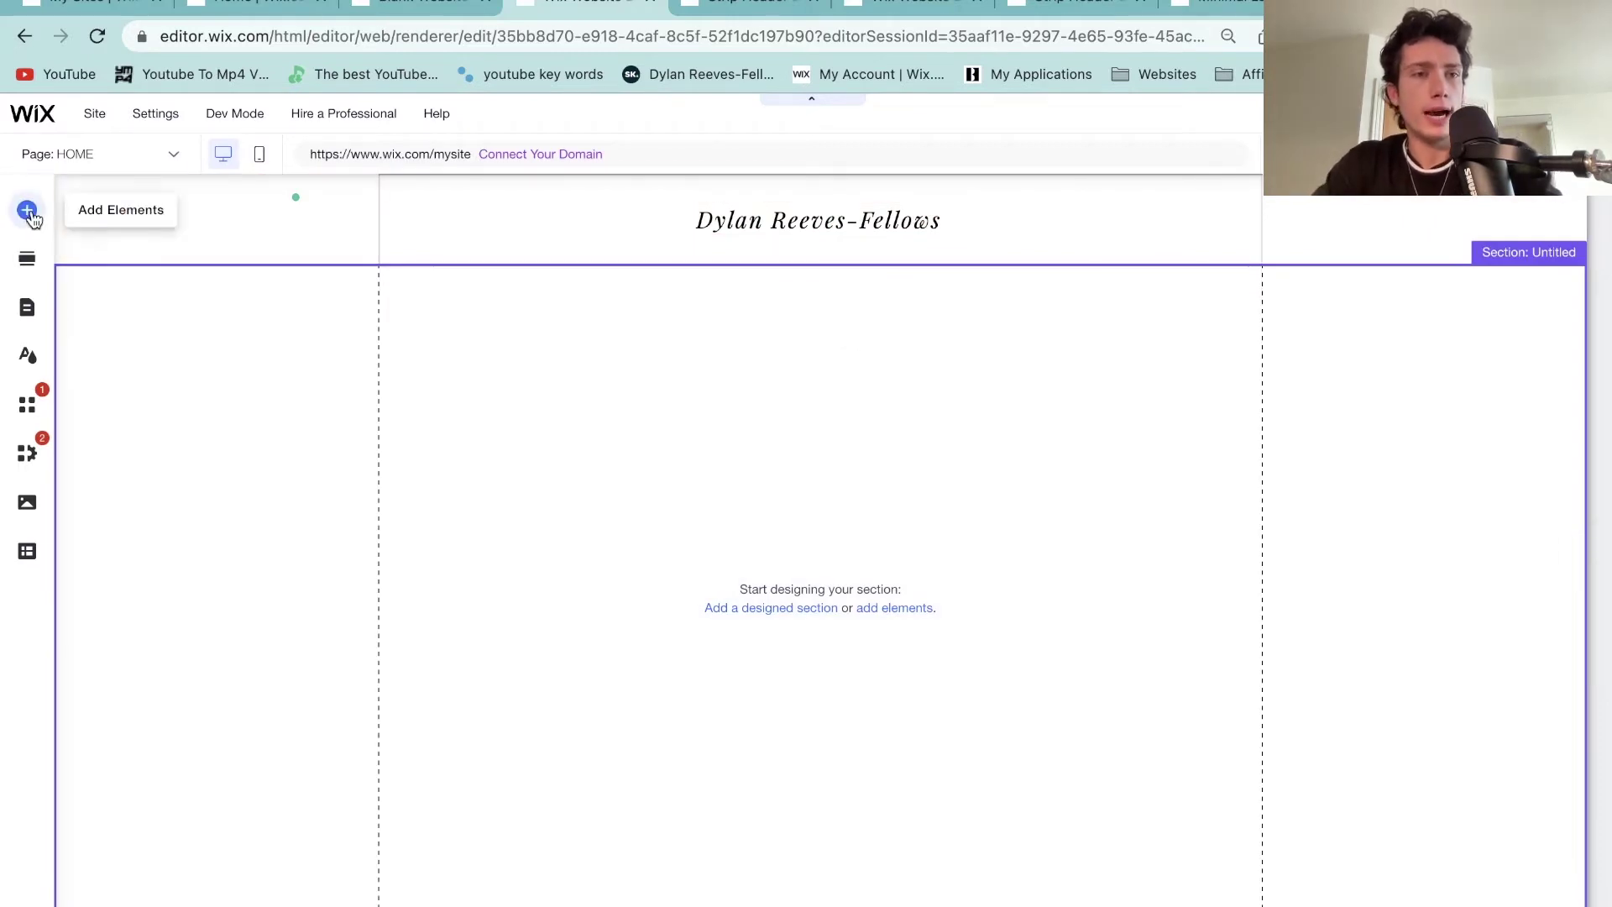
# - Add a Horizontal Menu preset from Menu & Anchor into the section below the header
pyautogui.click(27, 210)
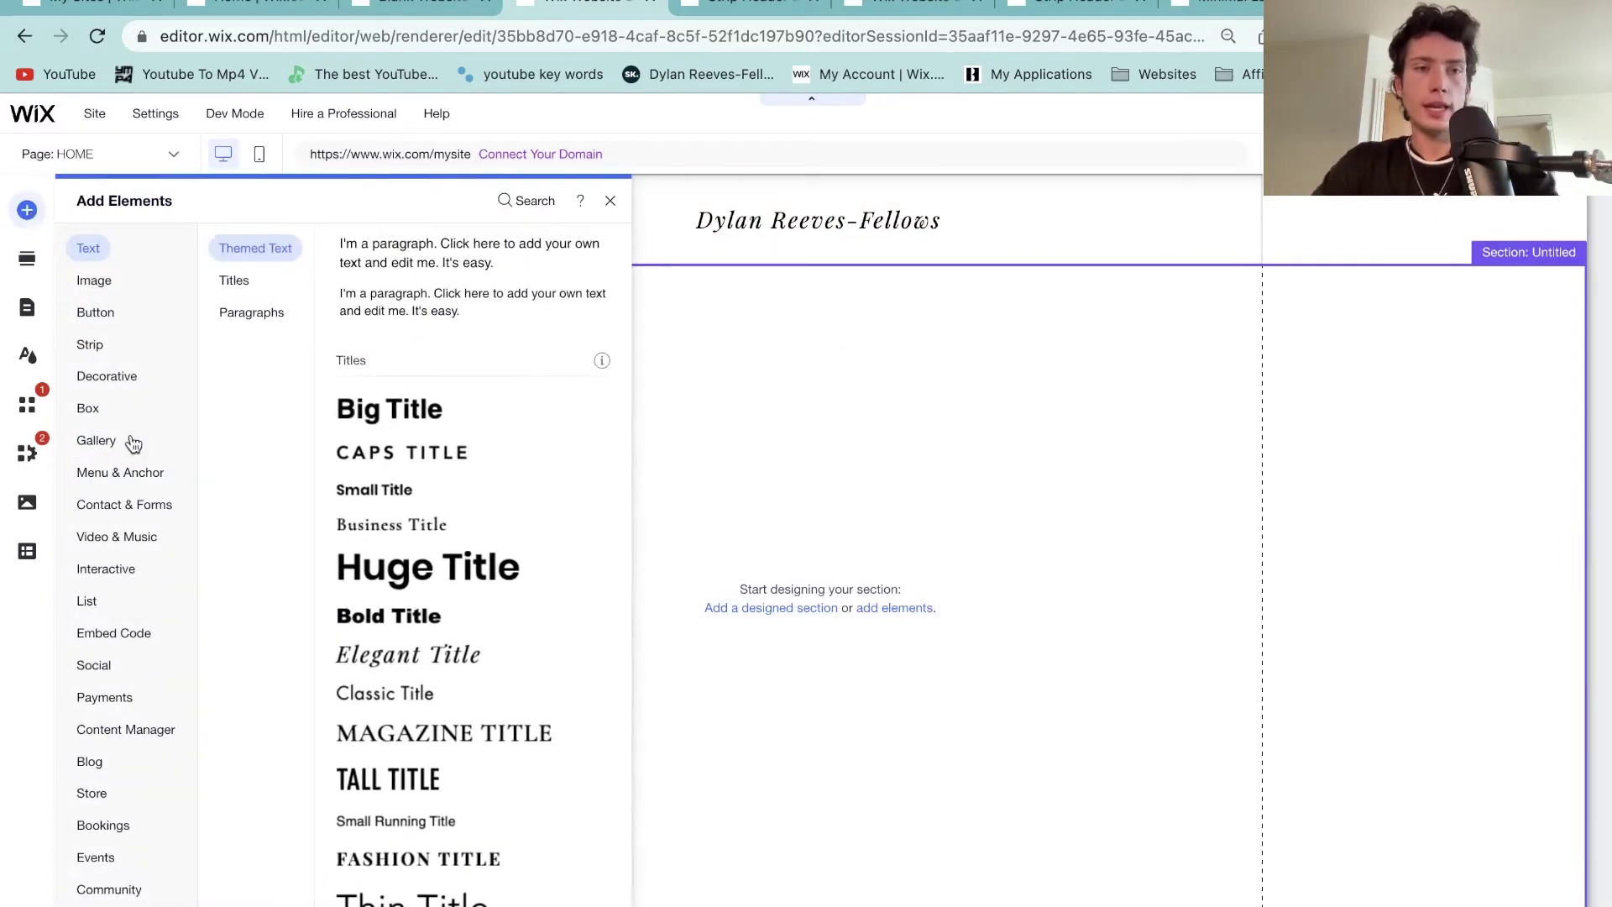
pyautogui.click(157, 473)
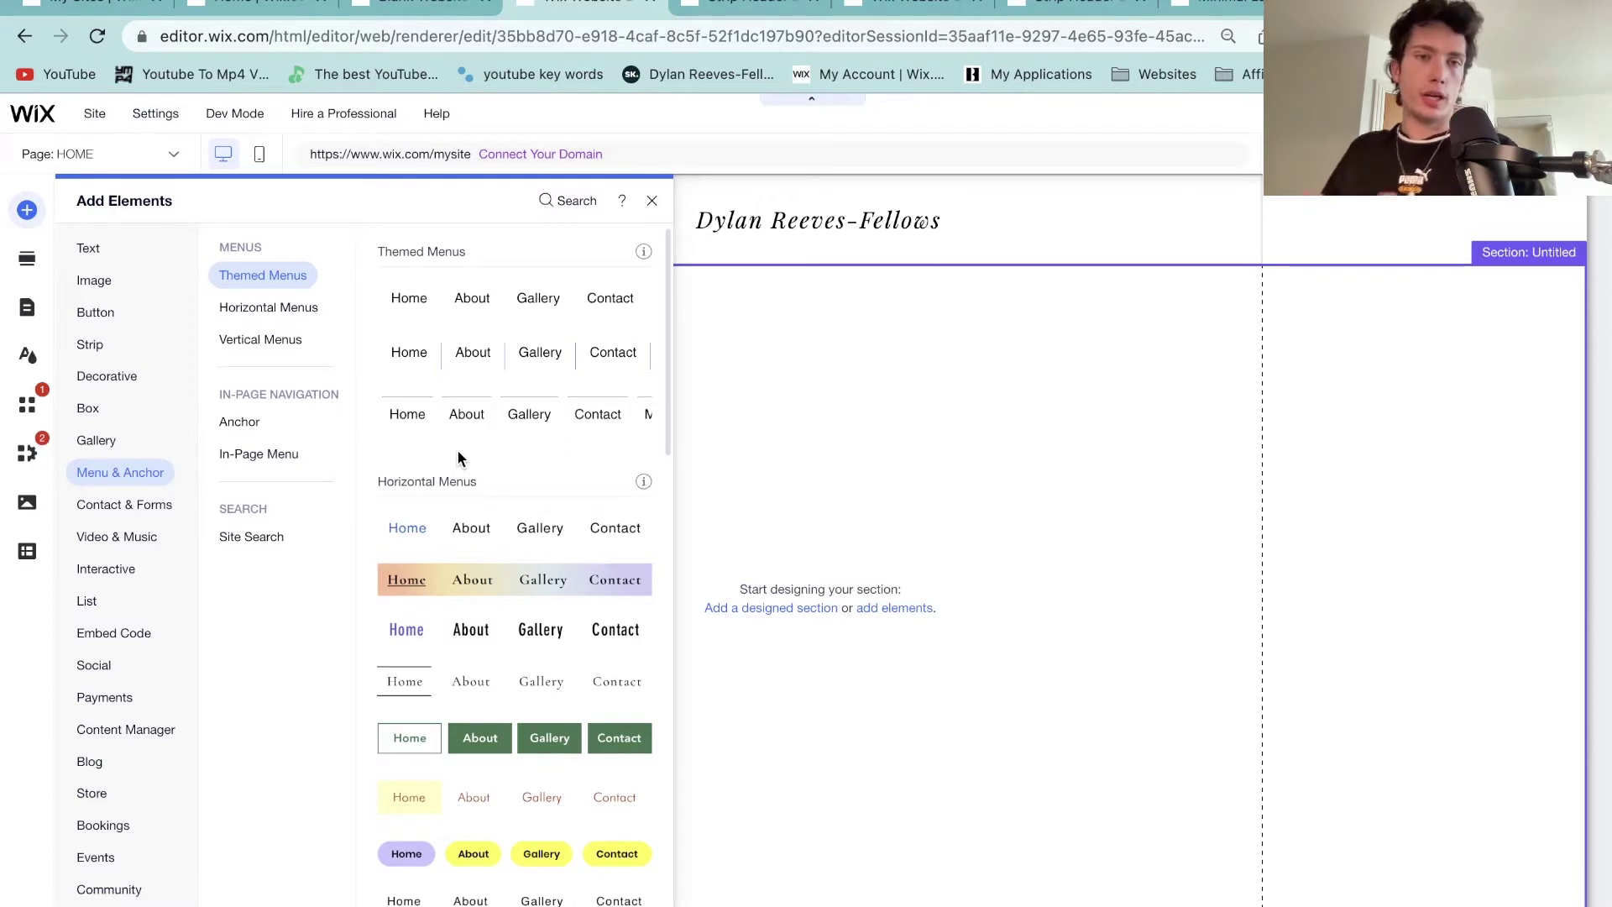
pyautogui.click(495, 411)
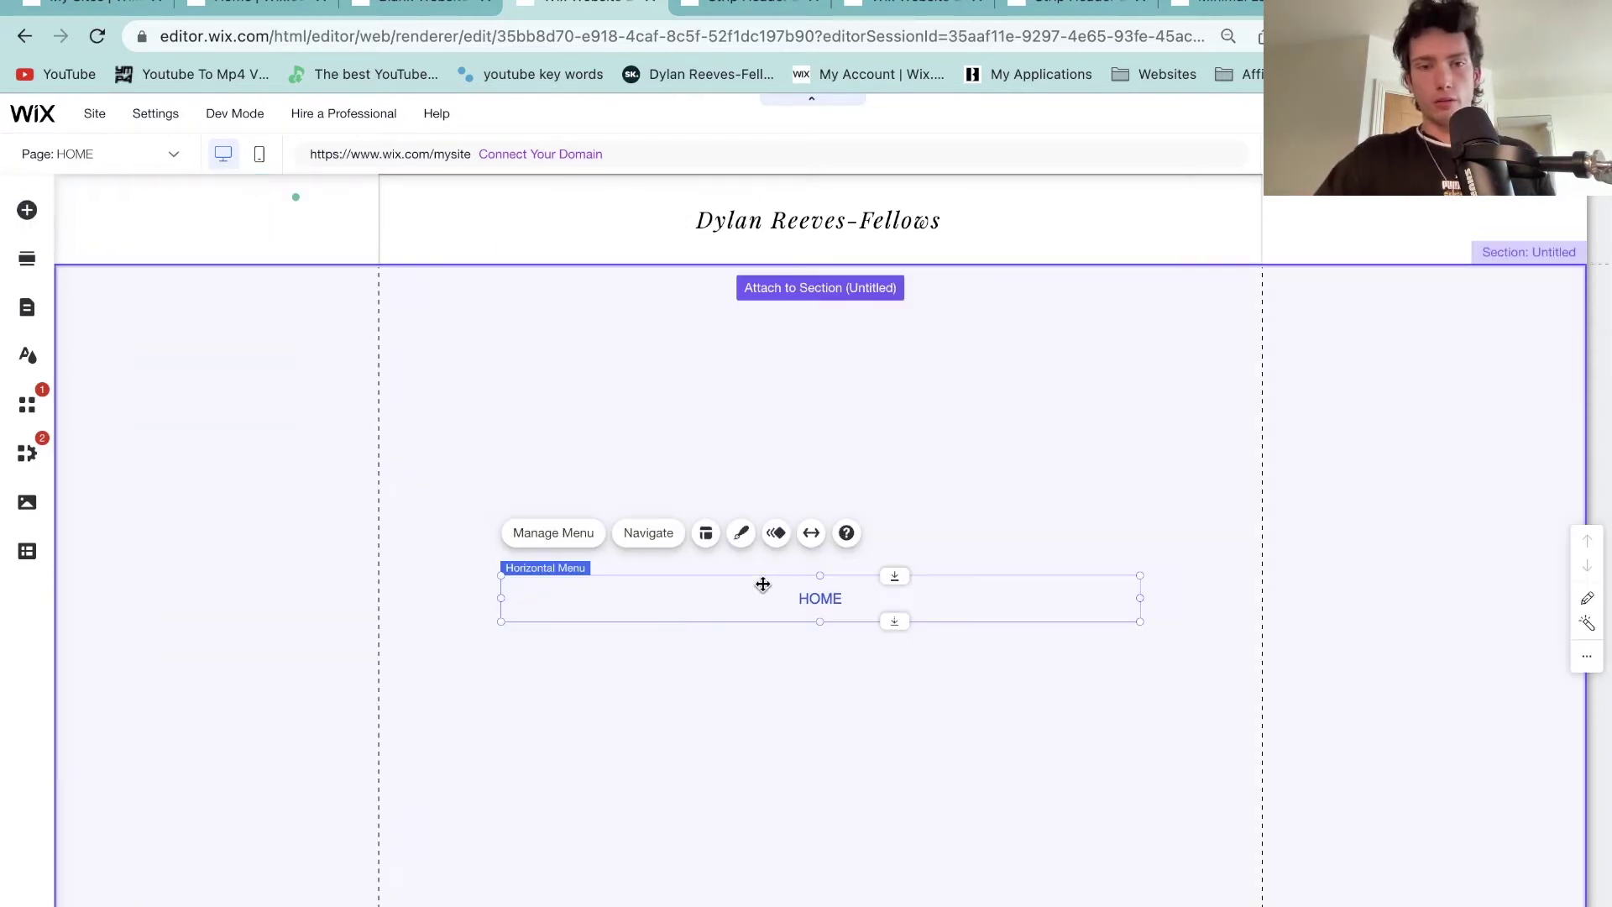
# - Move the HOME menu into the header under the name, stretch it full width, and list pages
pyautogui.moveTo(763, 585); pyautogui.dragTo(758, 284)
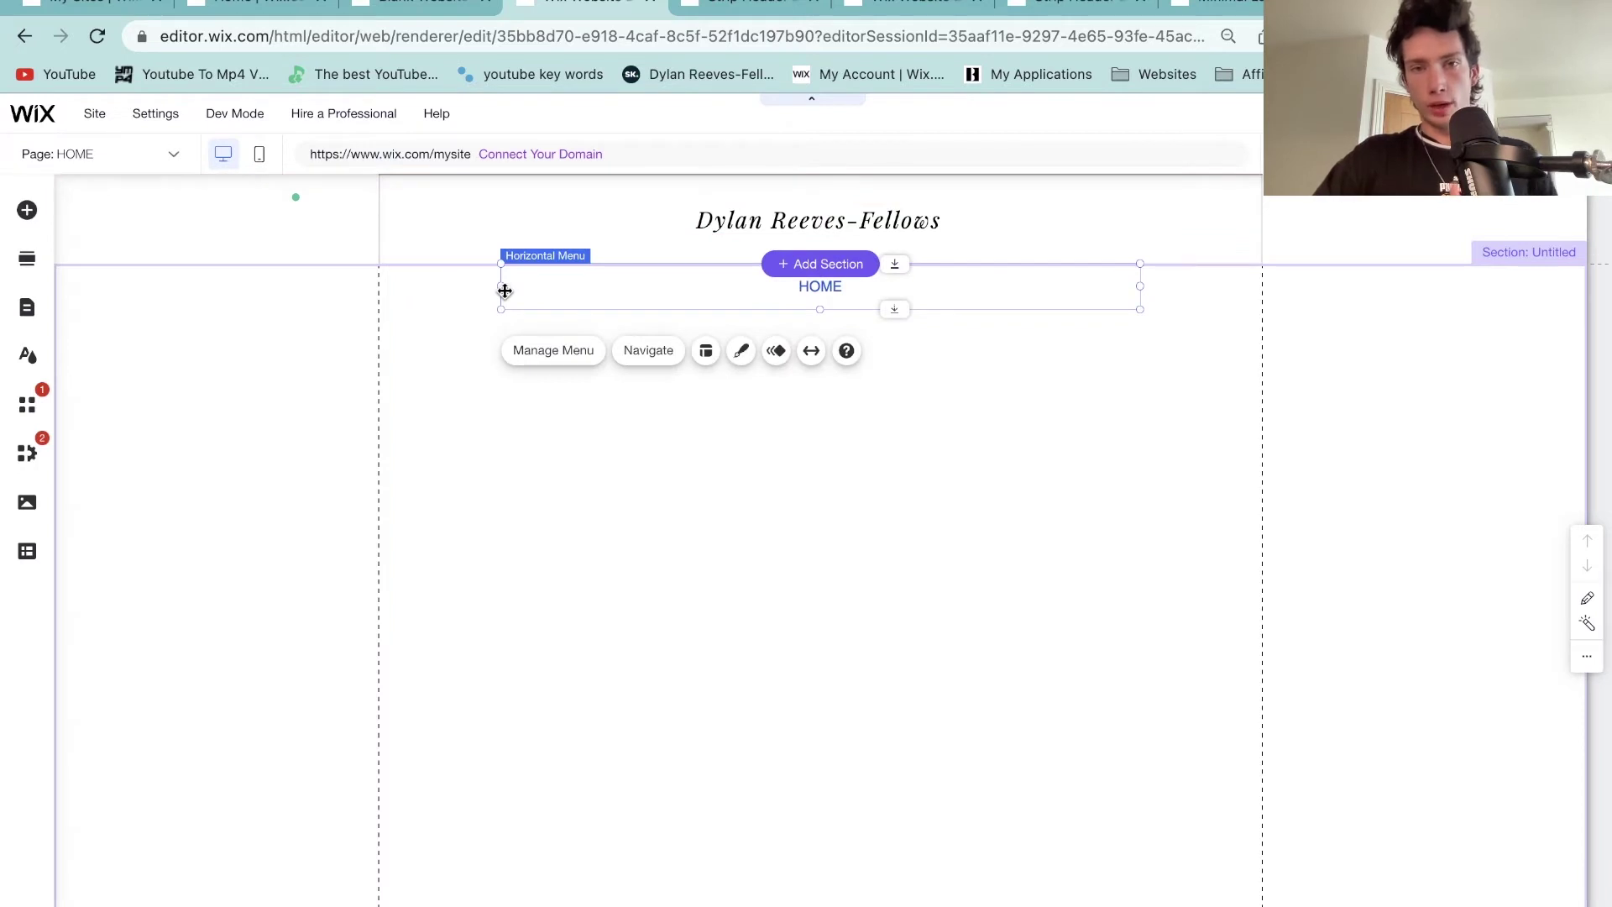
pyautogui.moveTo(562, 277)
pyautogui.mouseDown()
pyautogui.moveTo(561, 252)
pyautogui.moveTo(562, 273)
pyautogui.mouseUp()
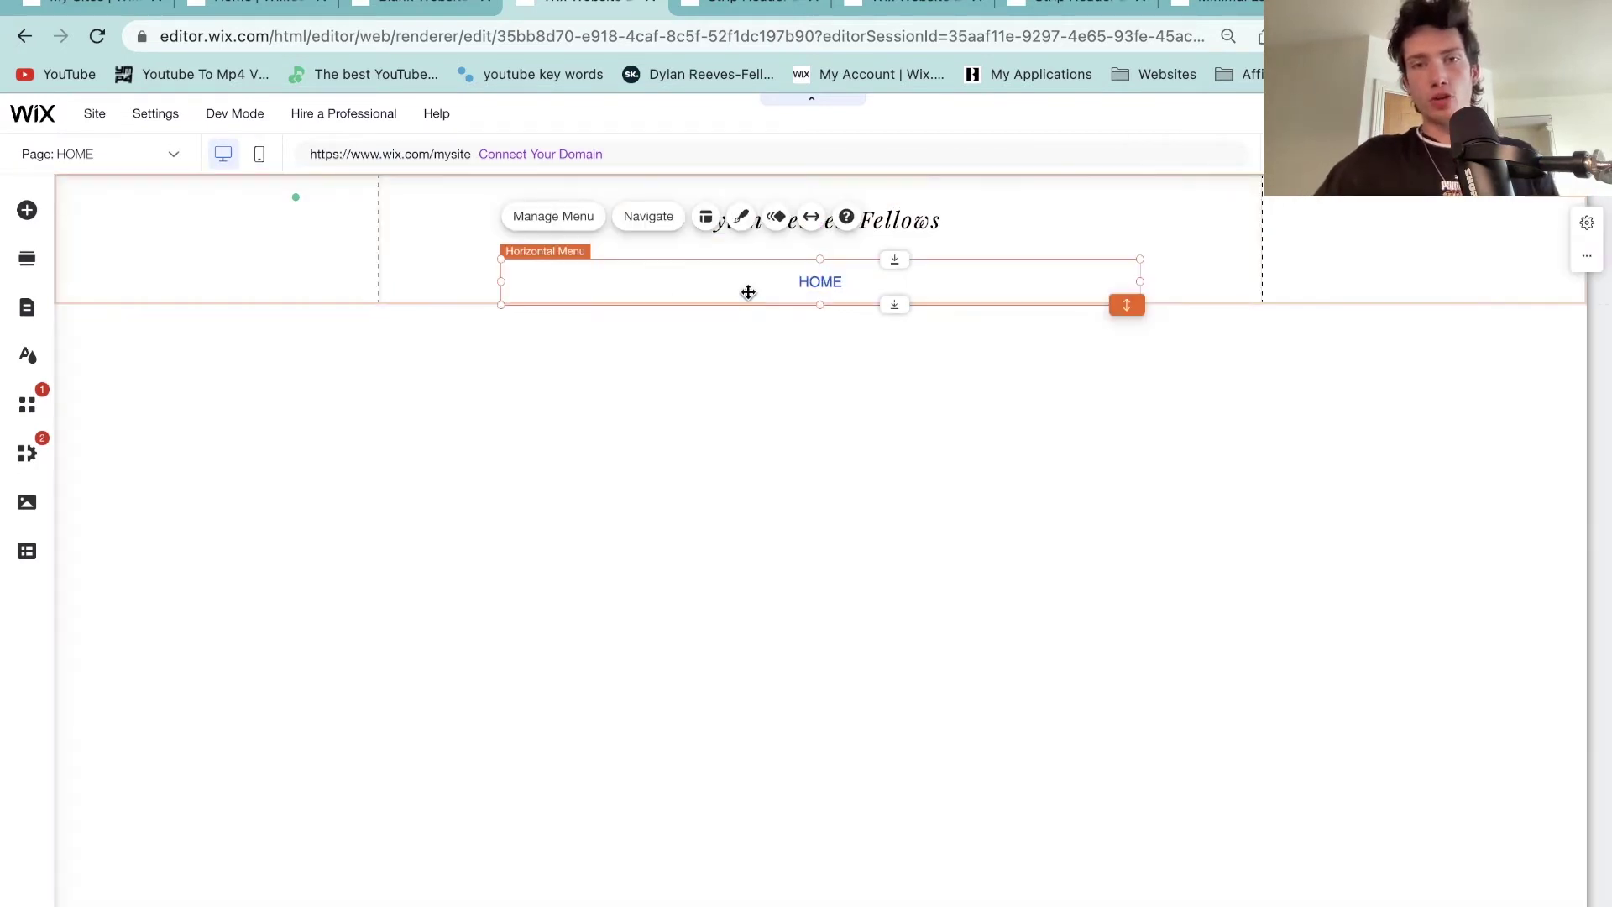
pyautogui.moveTo(748, 292)
pyautogui.mouseDown()
pyautogui.moveTo(740, 372)
pyautogui.moveTo(743, 275)
pyautogui.mouseUp()
pyautogui.moveTo(578, 270); pyautogui.dragTo(576, 267)
pyautogui.click(1170, 250)
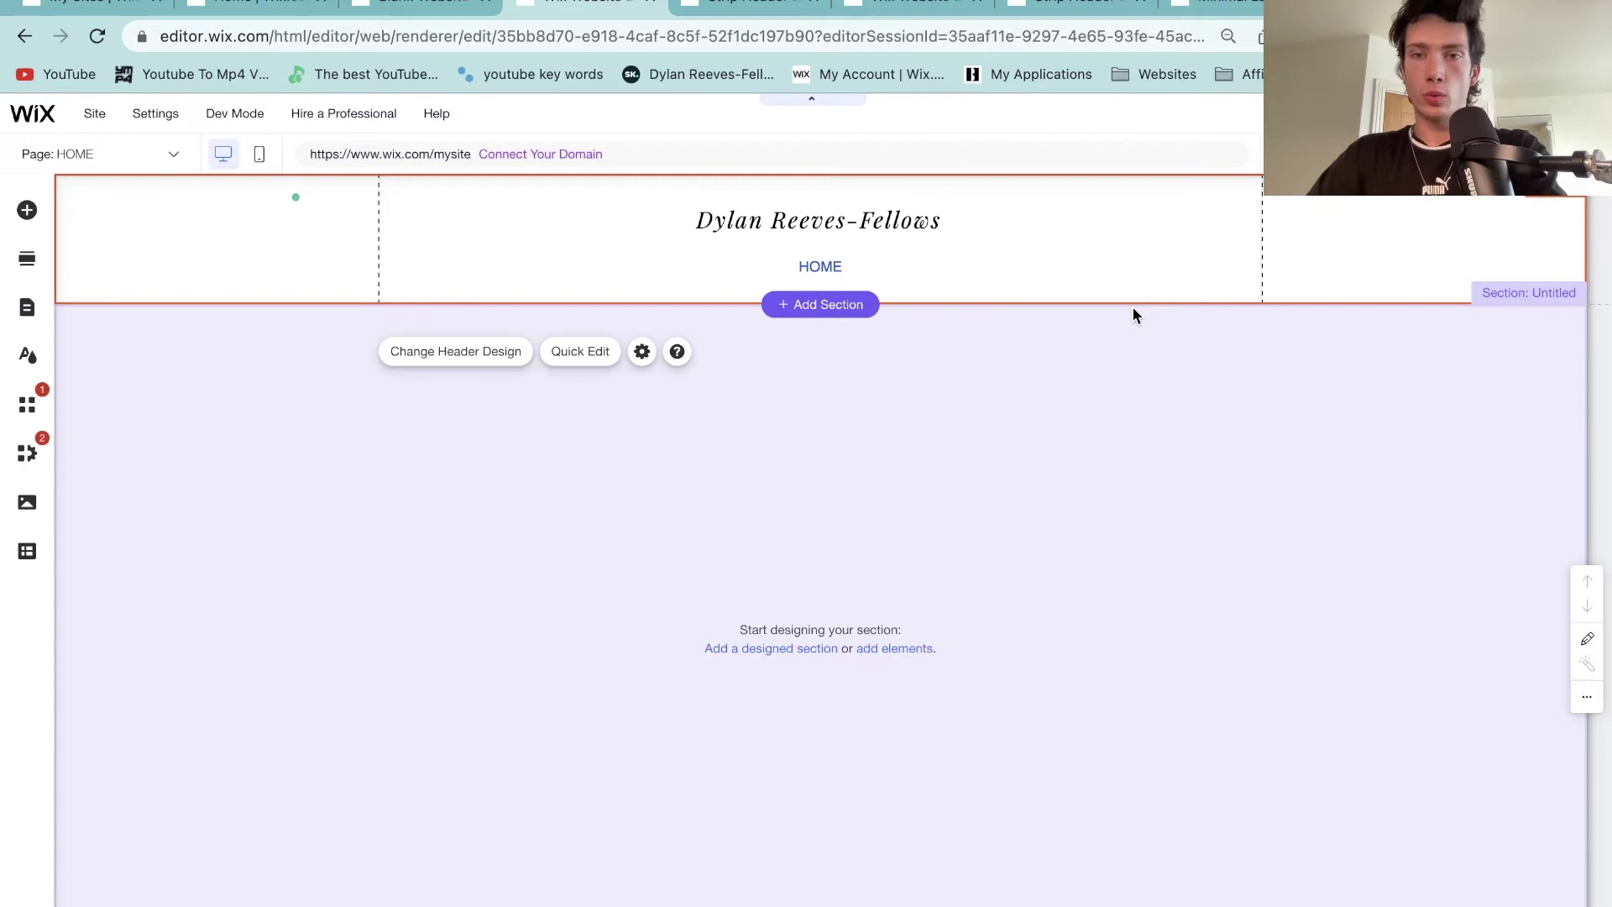
pyautogui.click(382, 263)
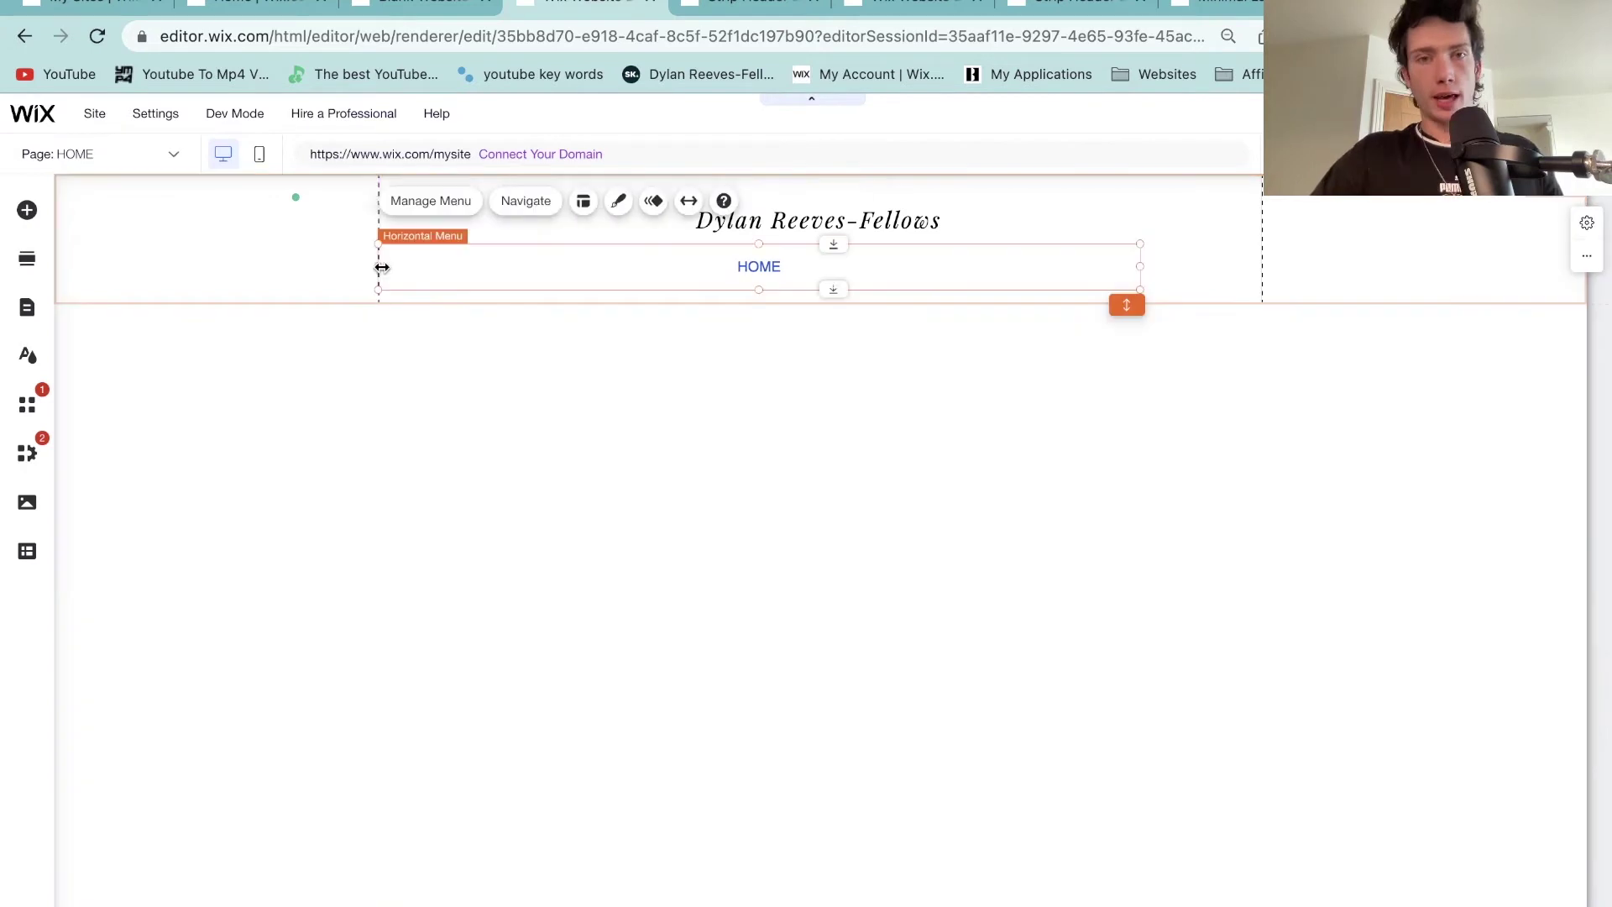
pyautogui.moveTo(1139, 270); pyautogui.dragTo(1261, 256)
pyautogui.click(1344, 257)
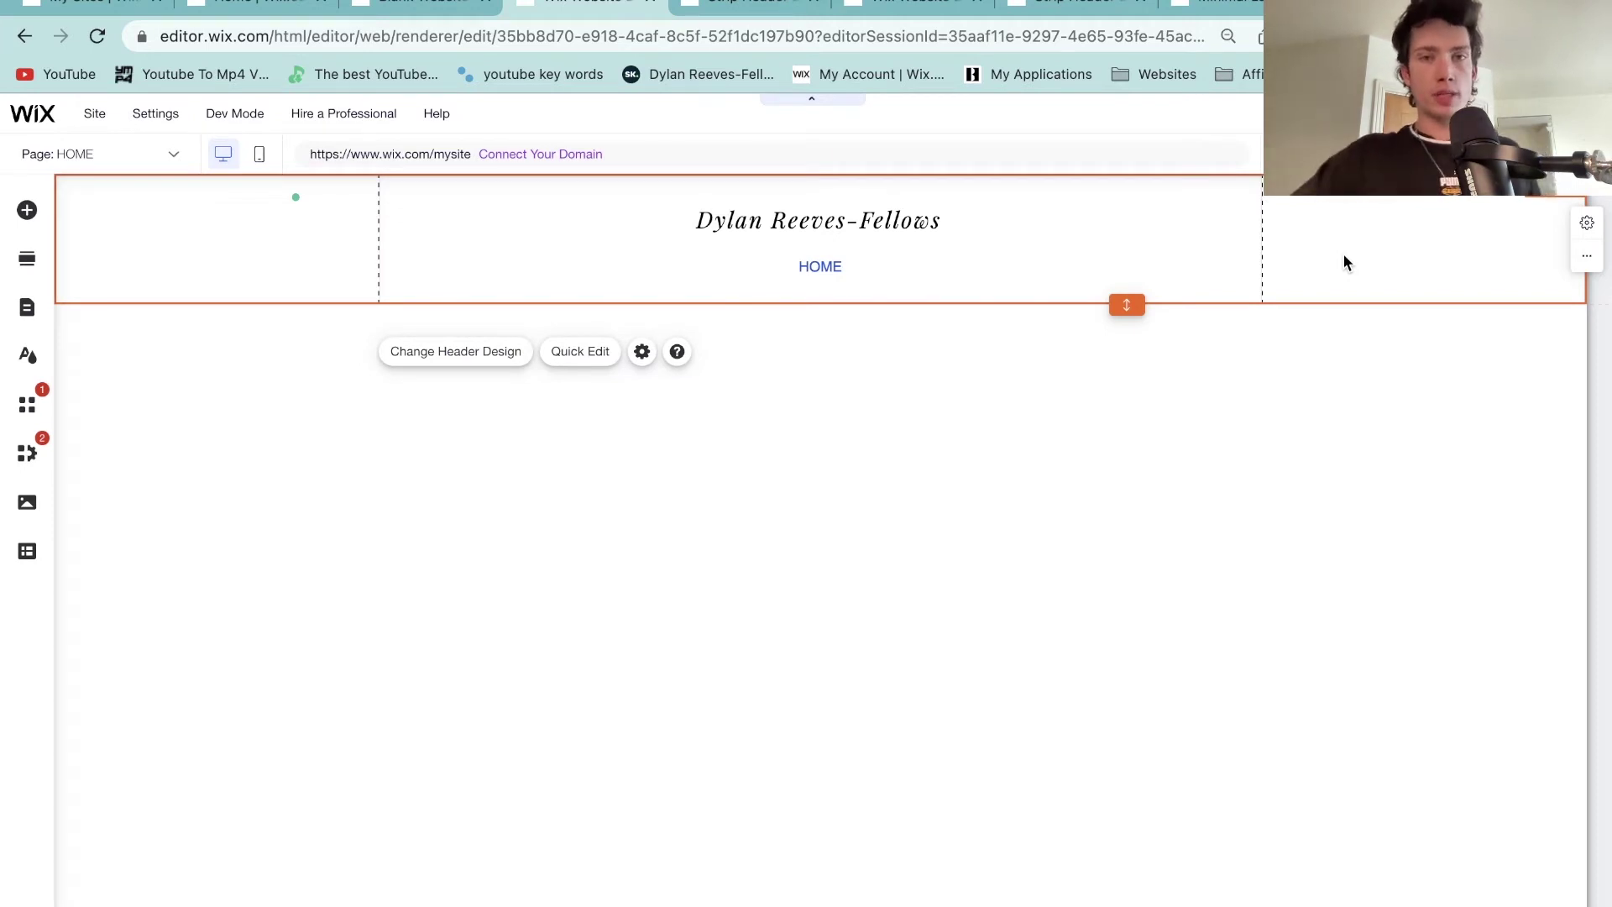
pyautogui.click(152, 162)
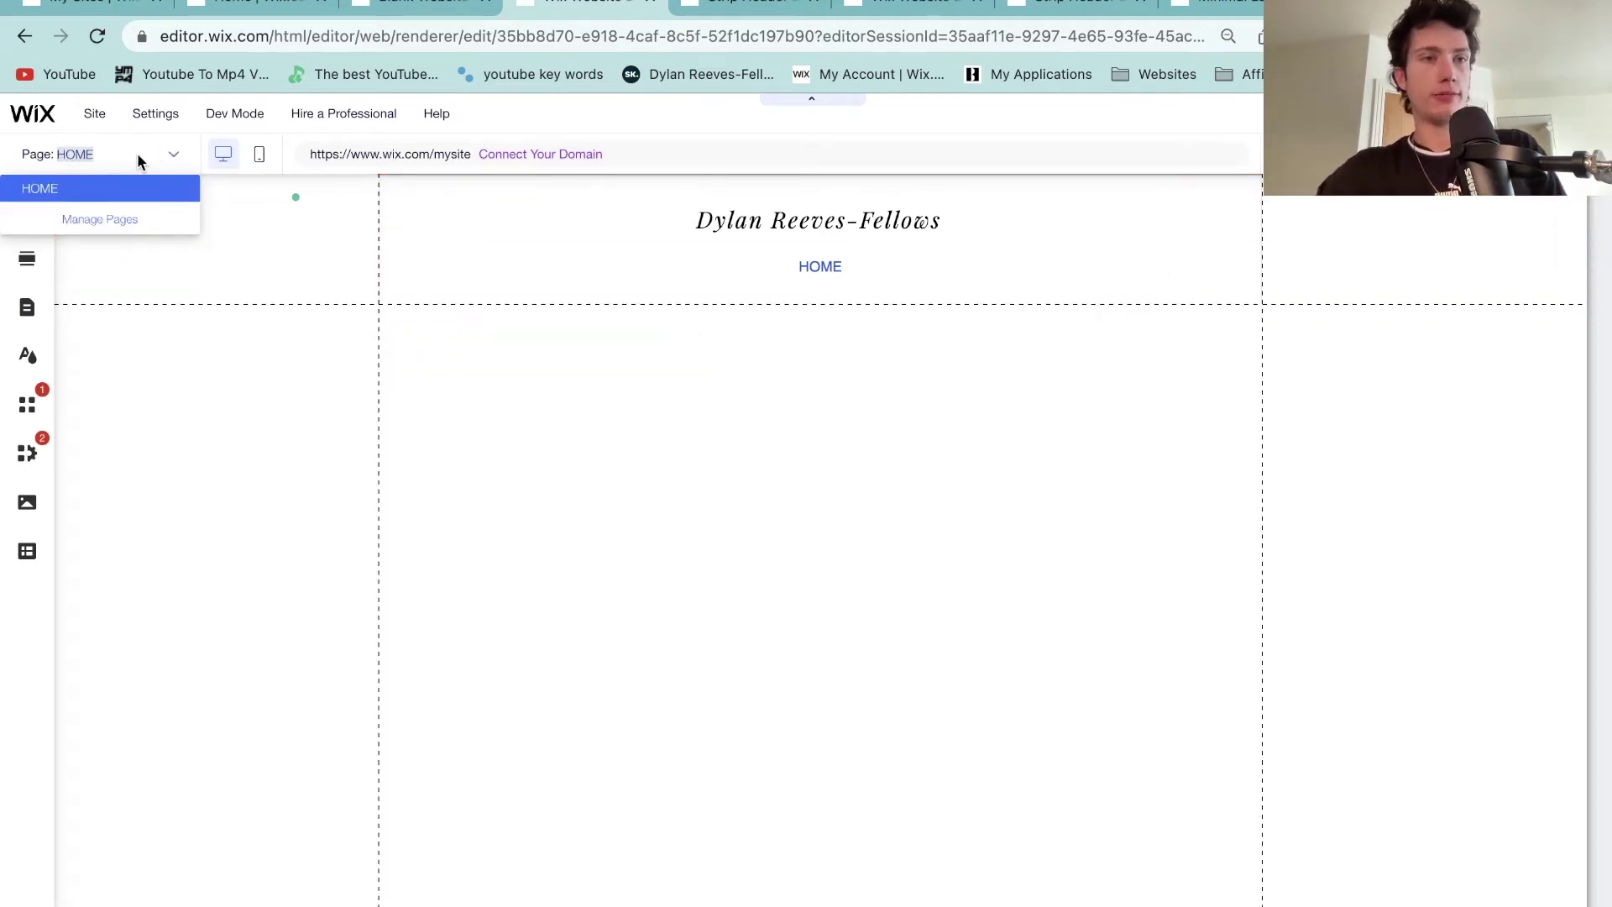
# - Add a blank page named 'Contact Me' to the header menu, then return to HOME
pyautogui.click(92, 216)
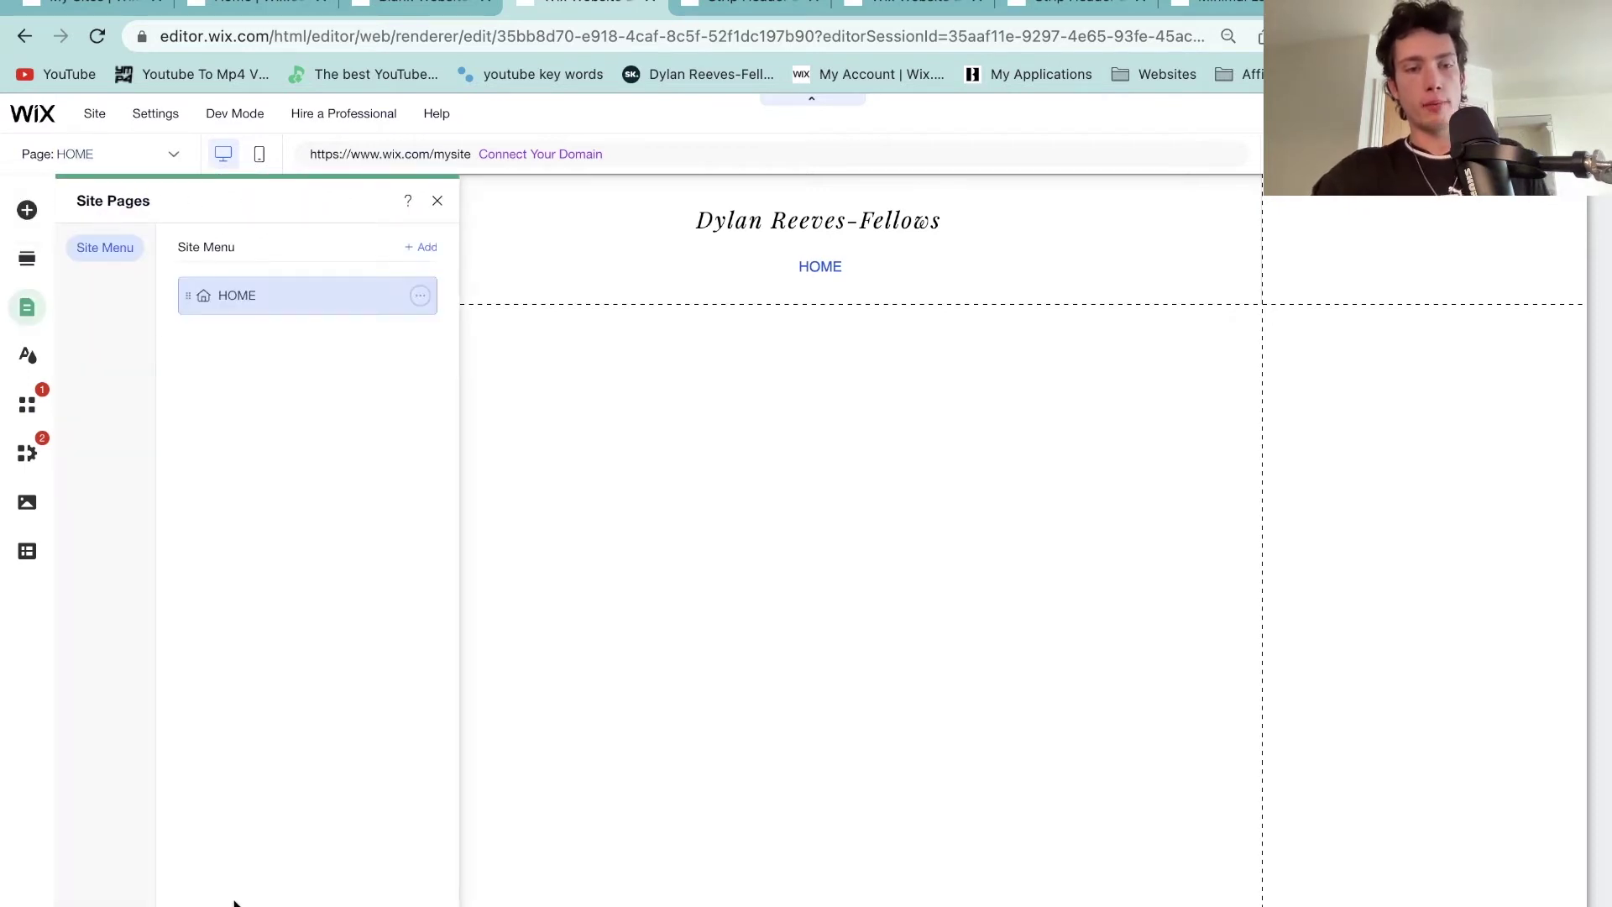
pyautogui.click(421, 247)
pyautogui.click(186, 359)
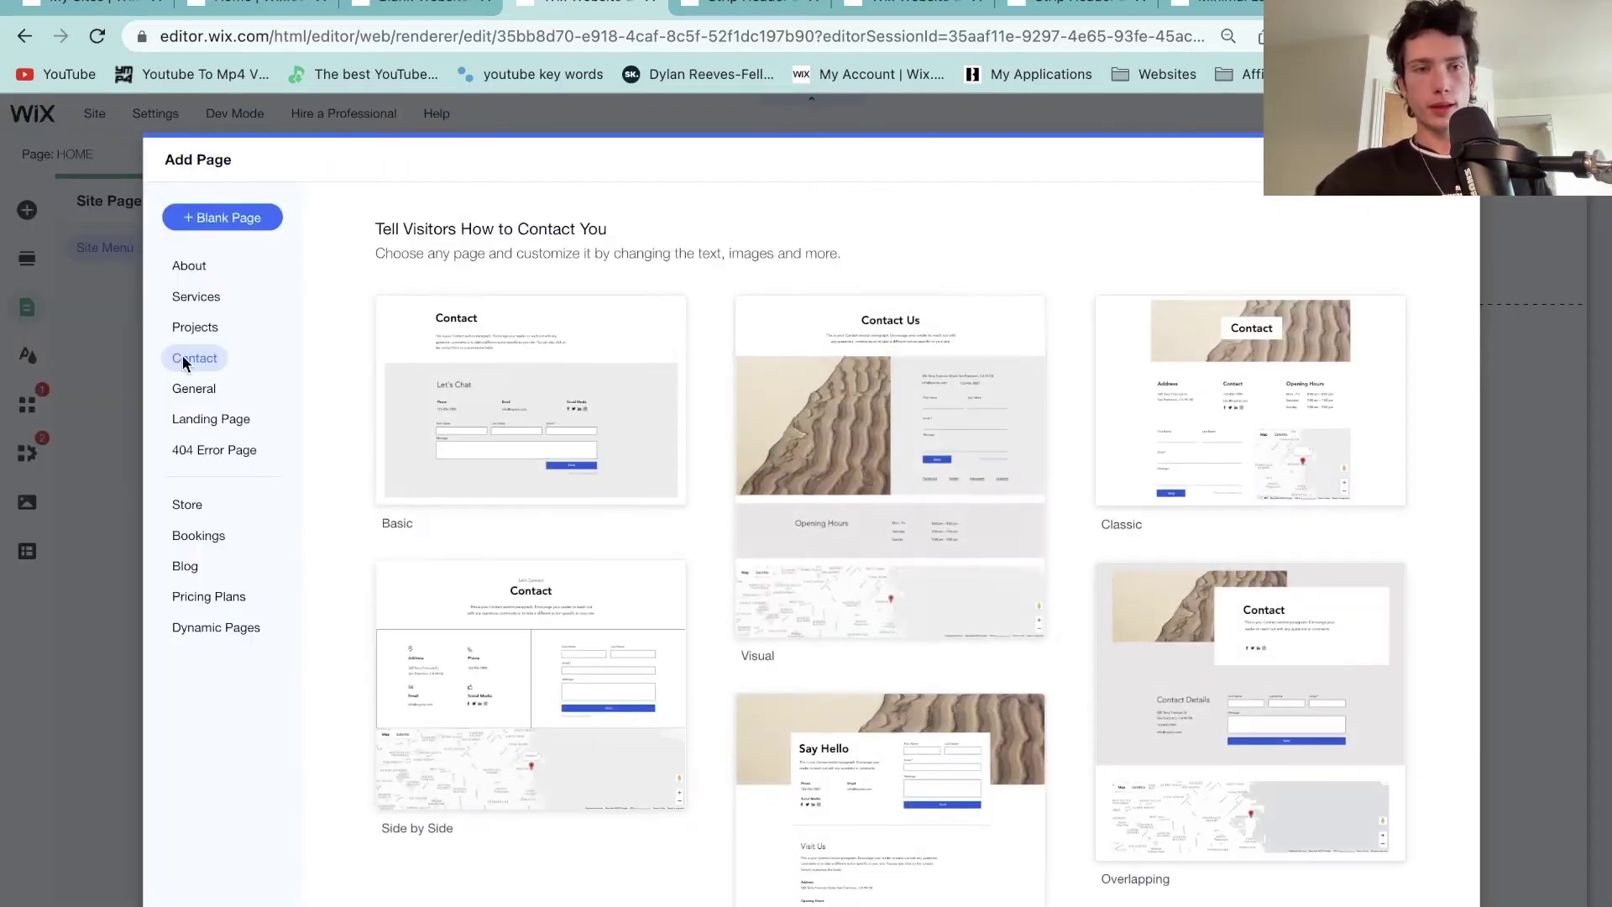
pyautogui.click(220, 216)
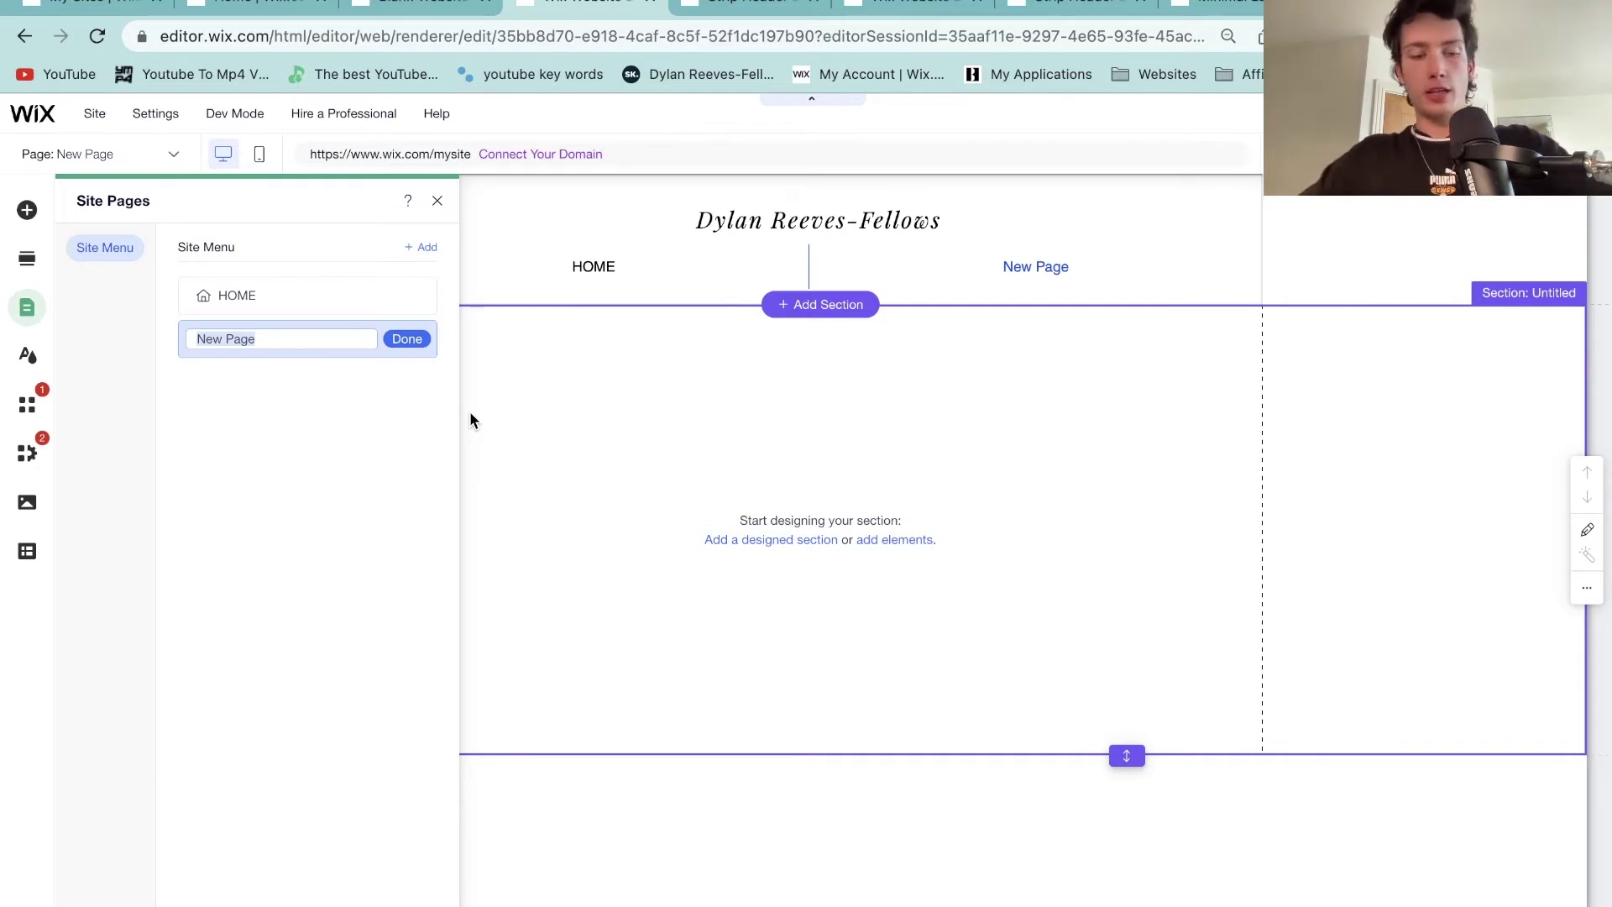
pyautogui.write('Contact M')
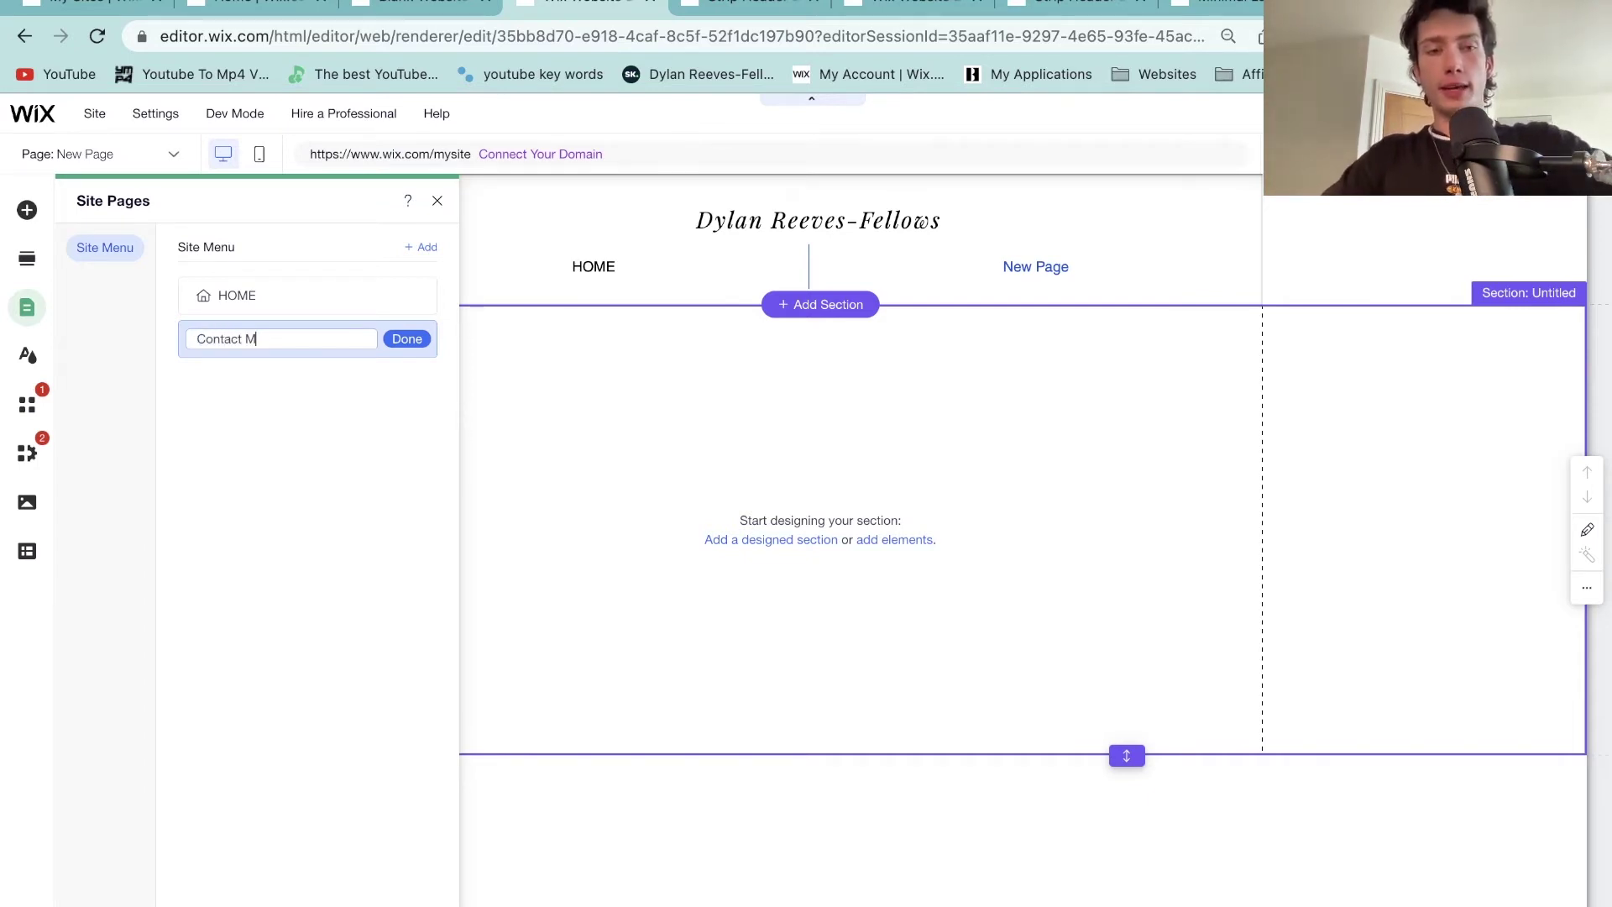
pyautogui.write('e')
pyautogui.click(420, 342)
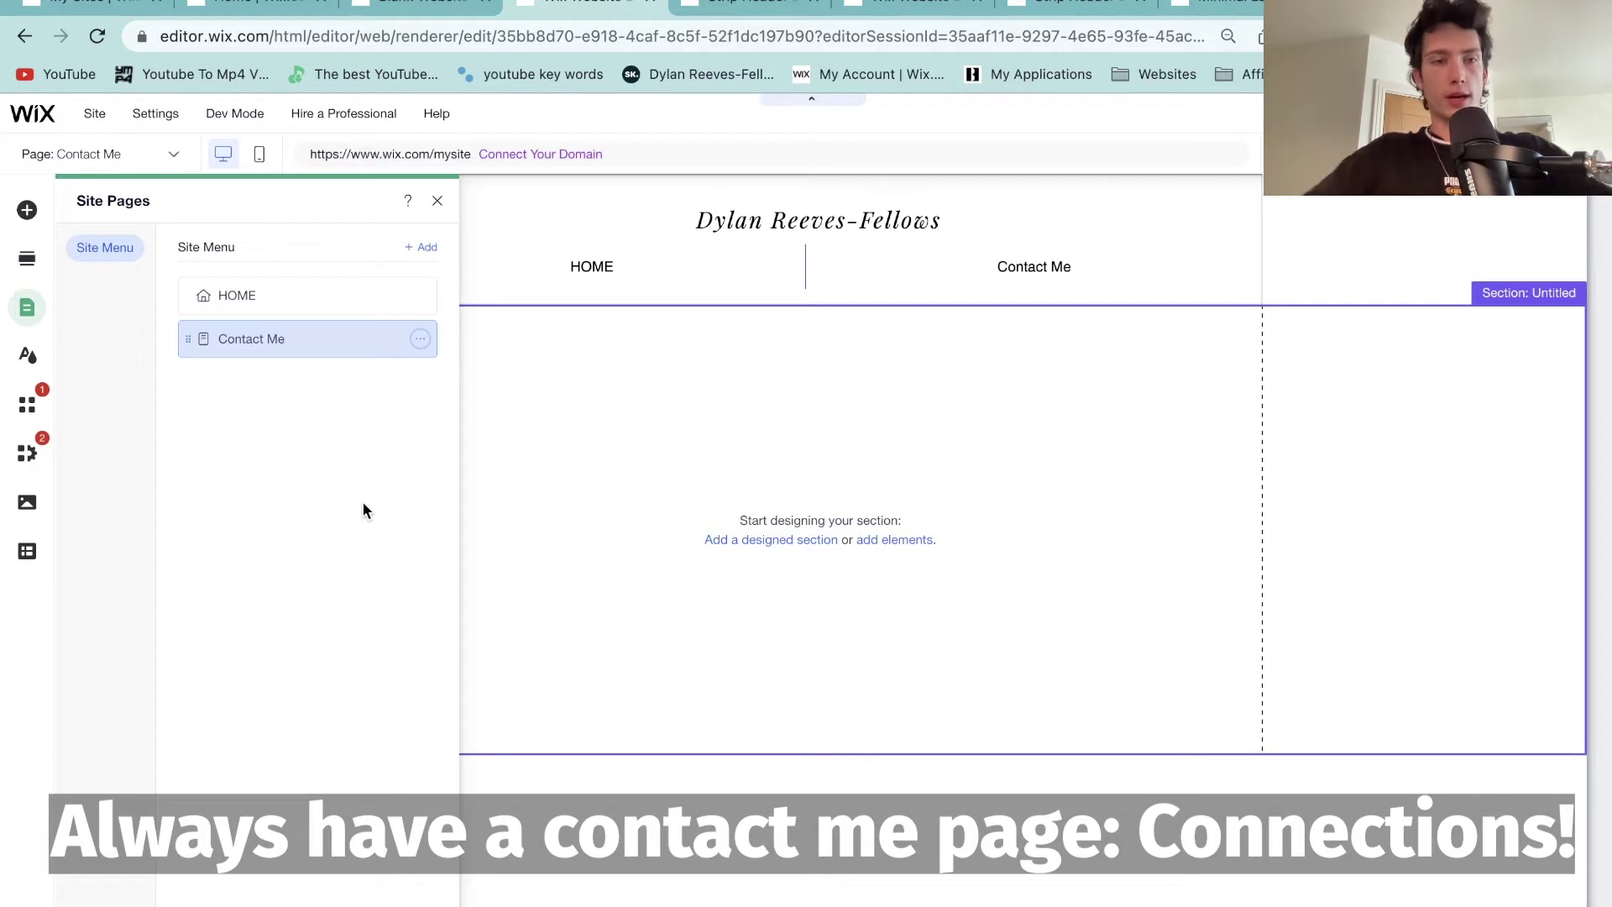
pyautogui.click(1197, 522)
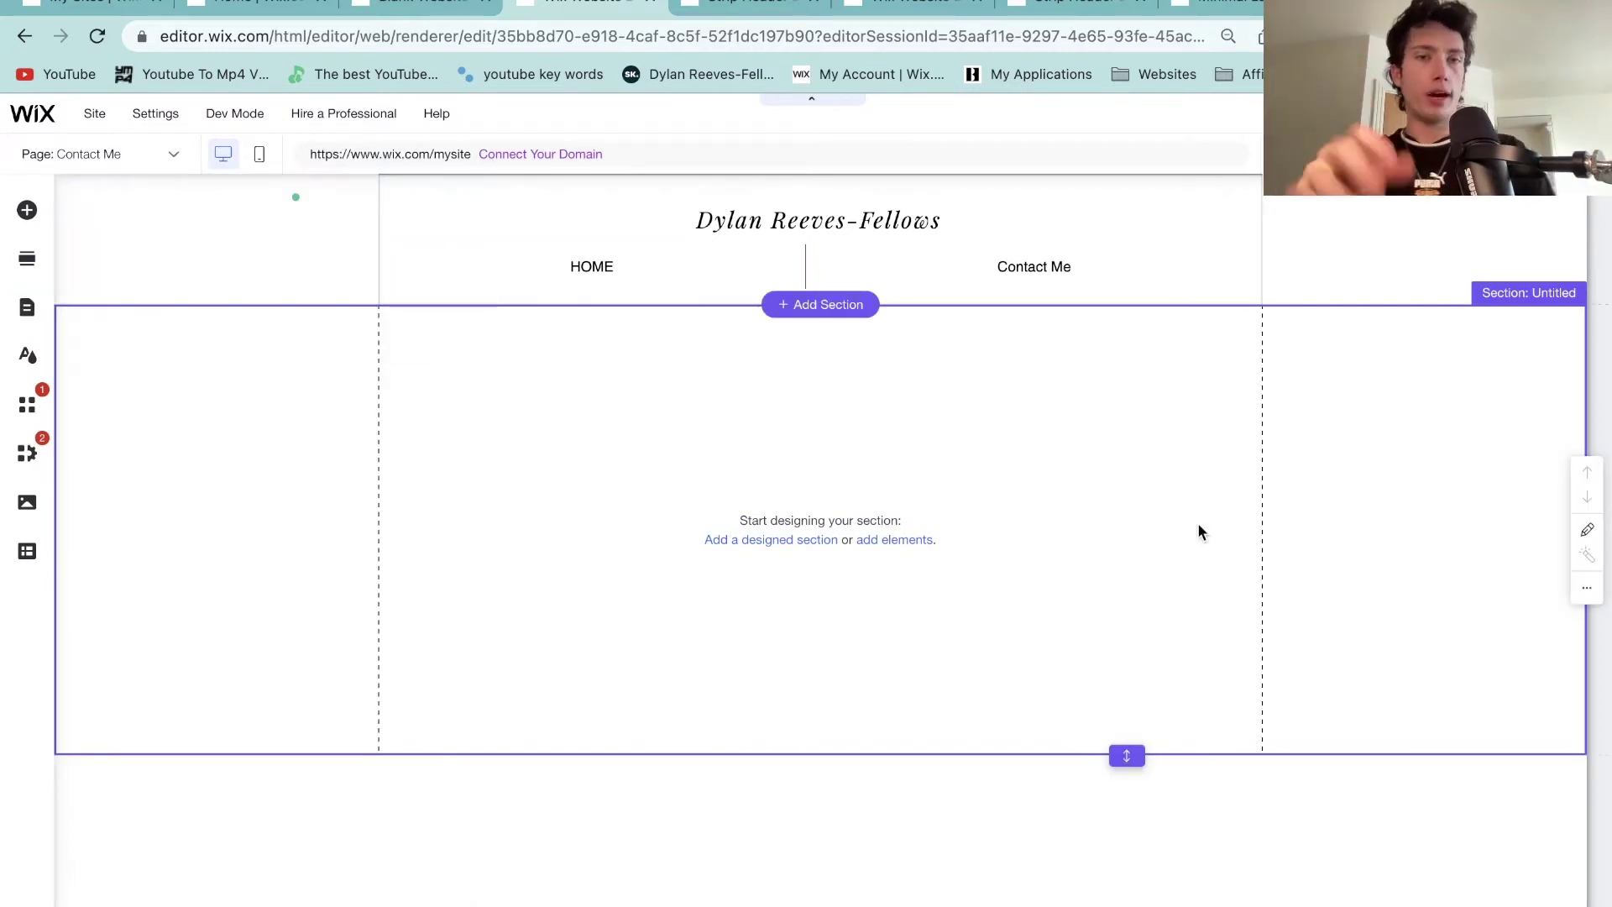
pyautogui.click(592, 266)
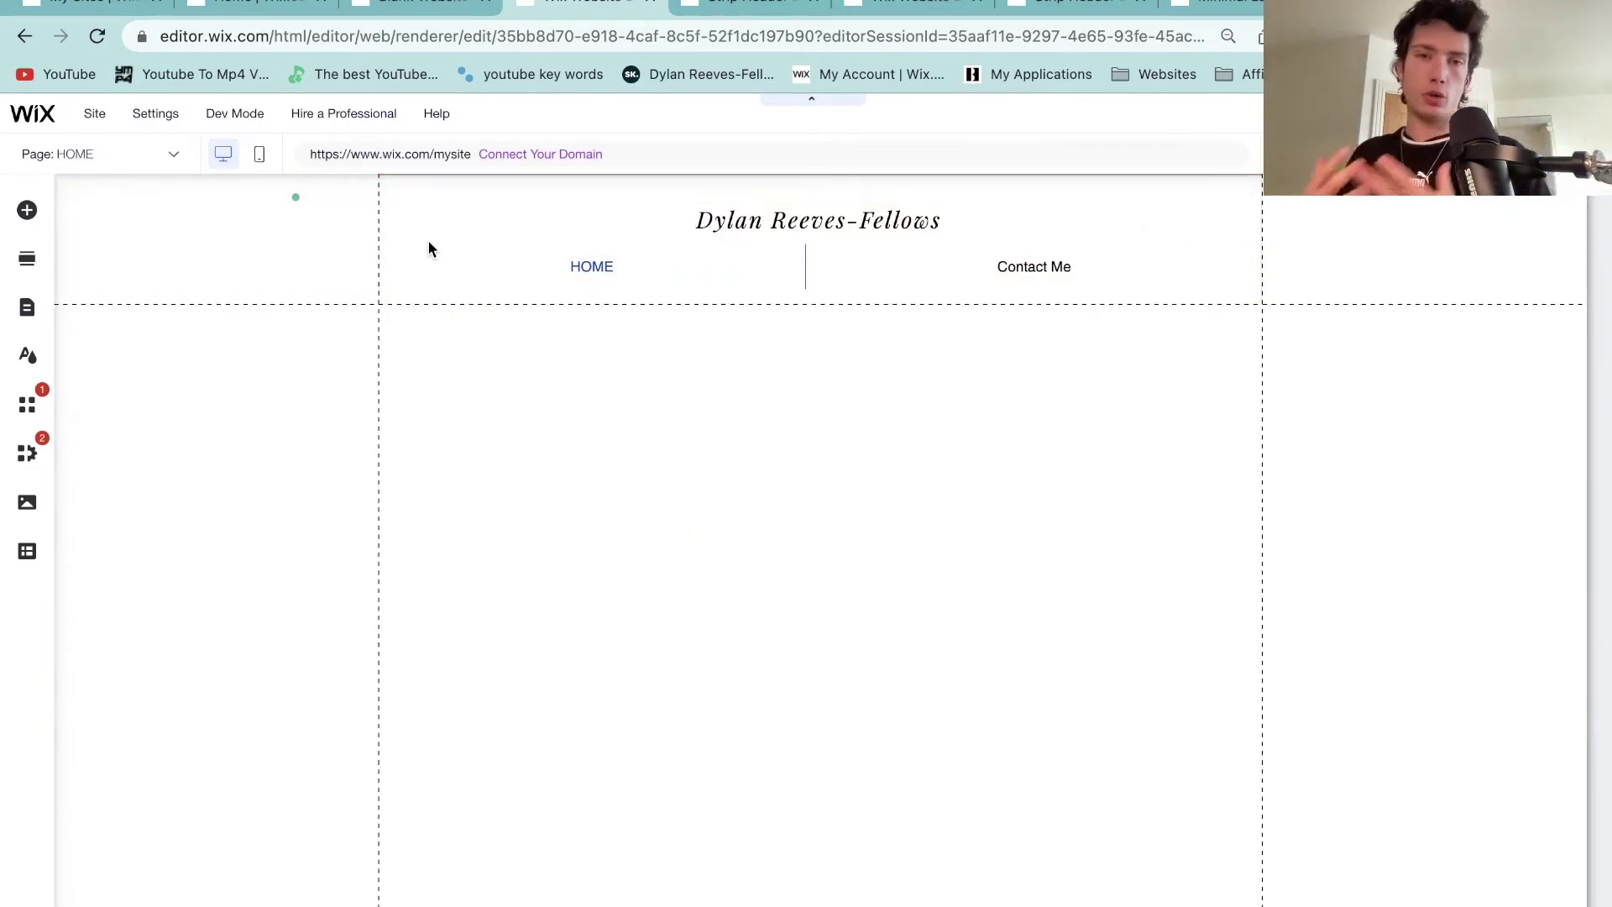
# - Add another blank page and rename it from 'New Page' to 'My Work'
pyautogui.click(137, 155)
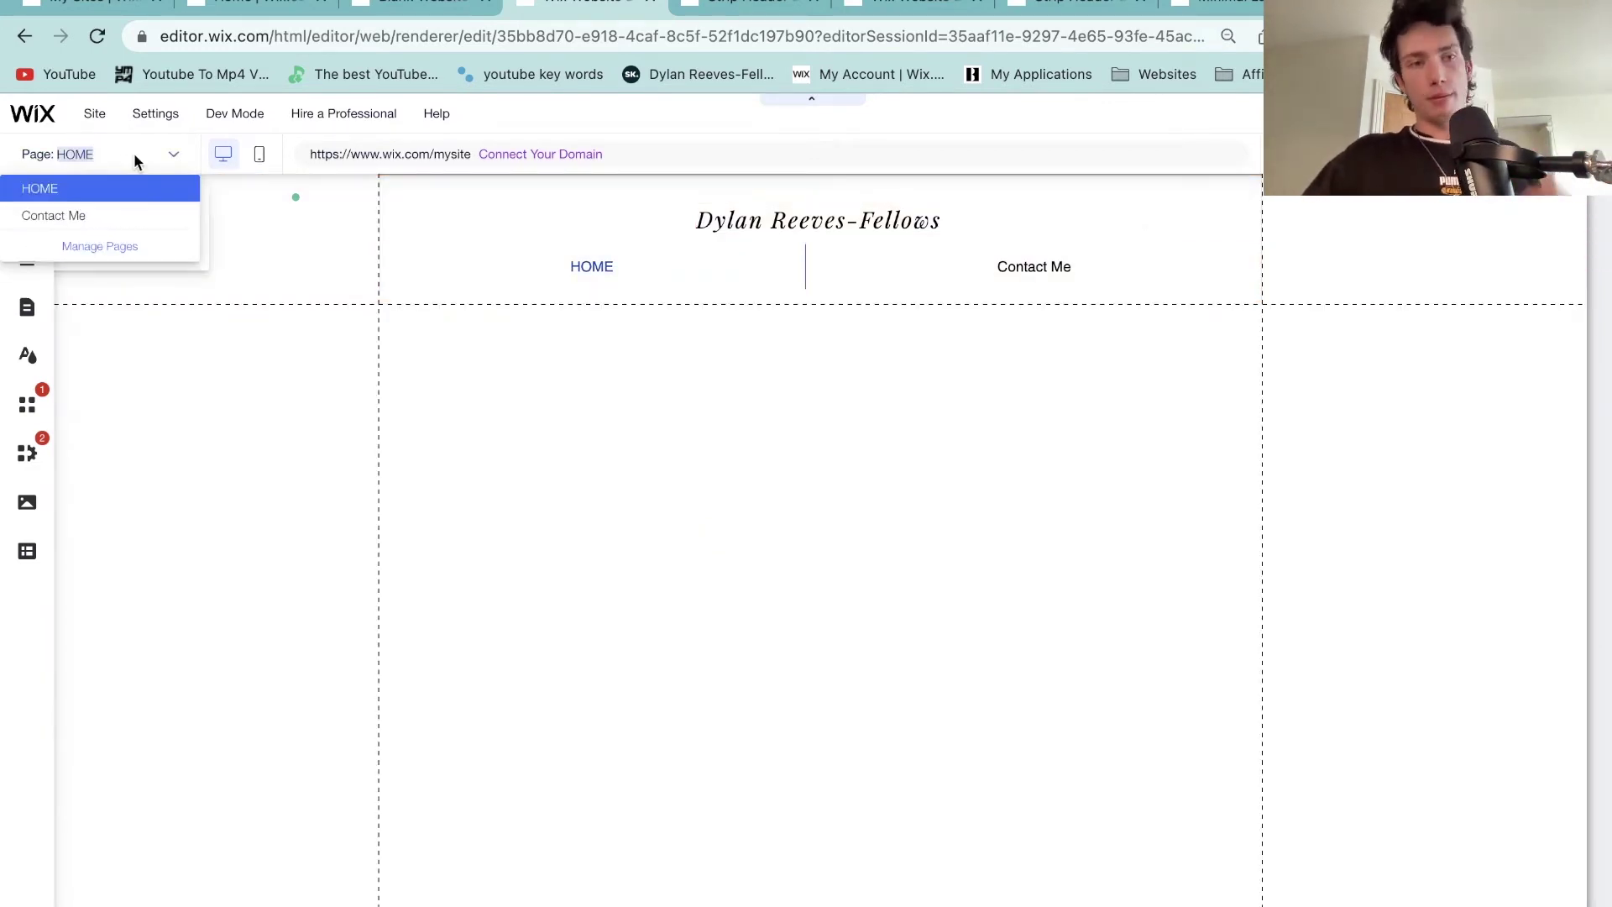
pyautogui.click(102, 243)
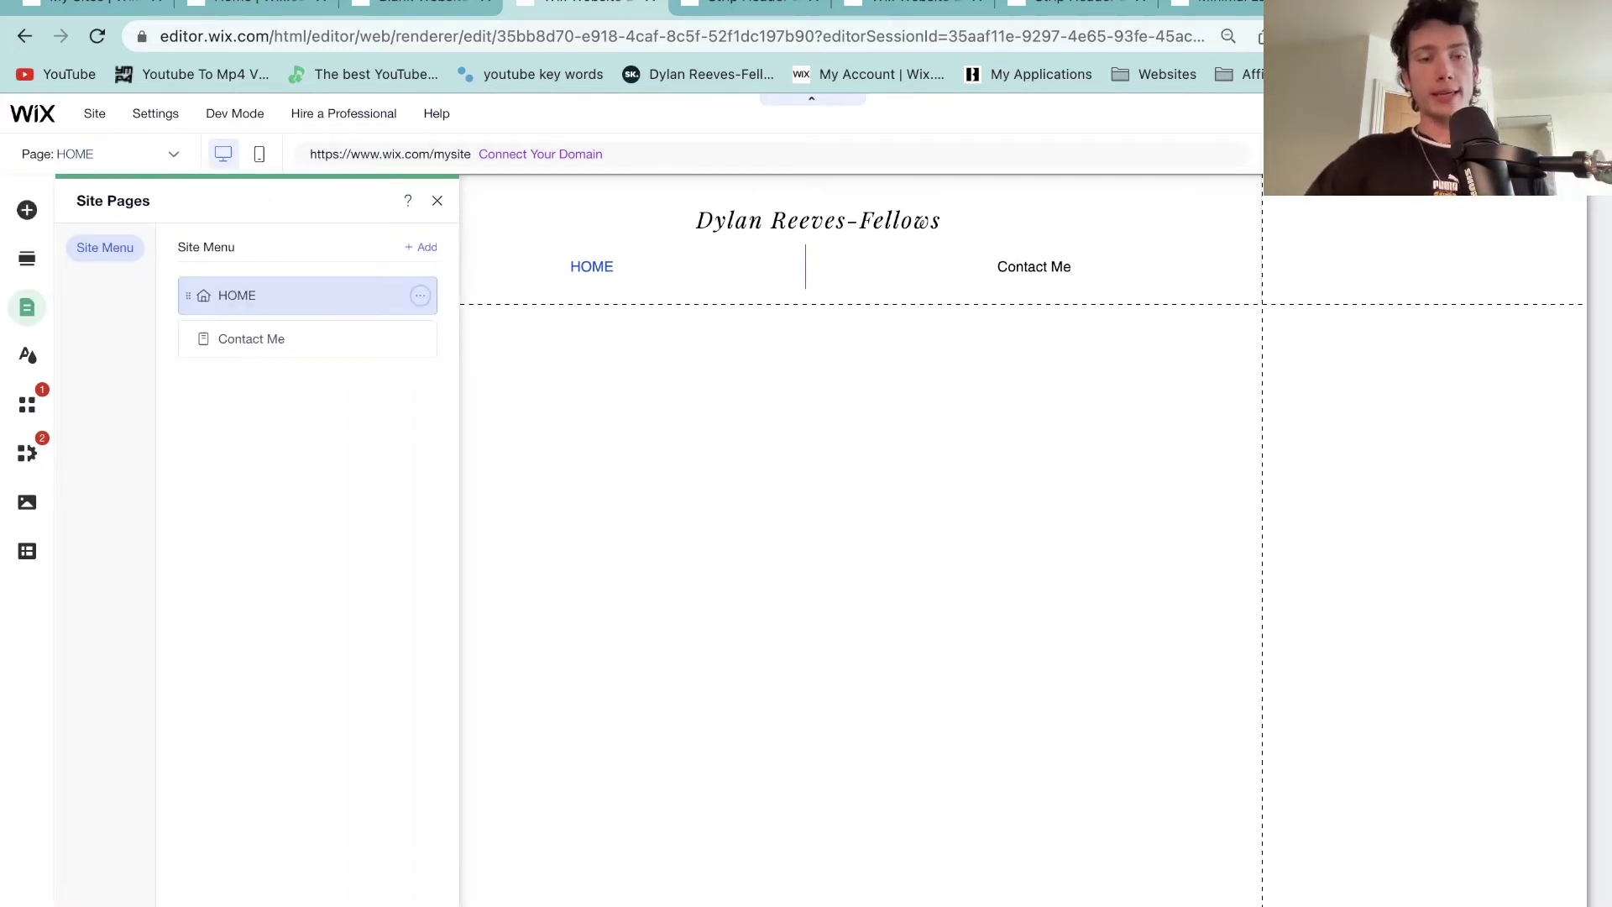
pyautogui.click(421, 247)
pyautogui.click(221, 220)
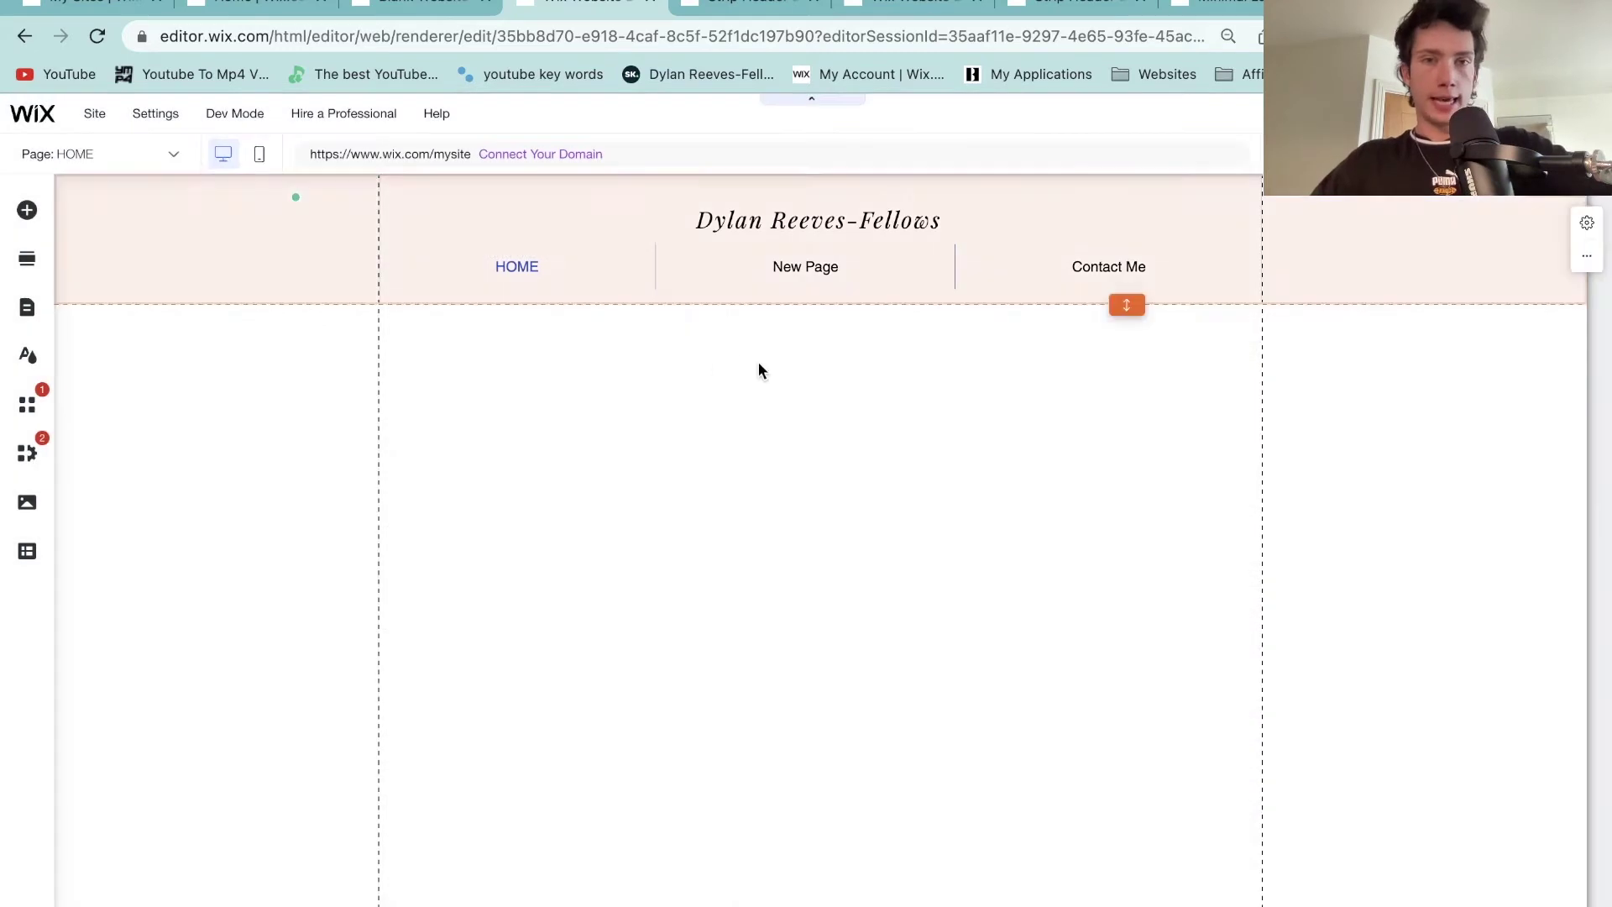
pyautogui.click(407, 338)
pyautogui.click(418, 337)
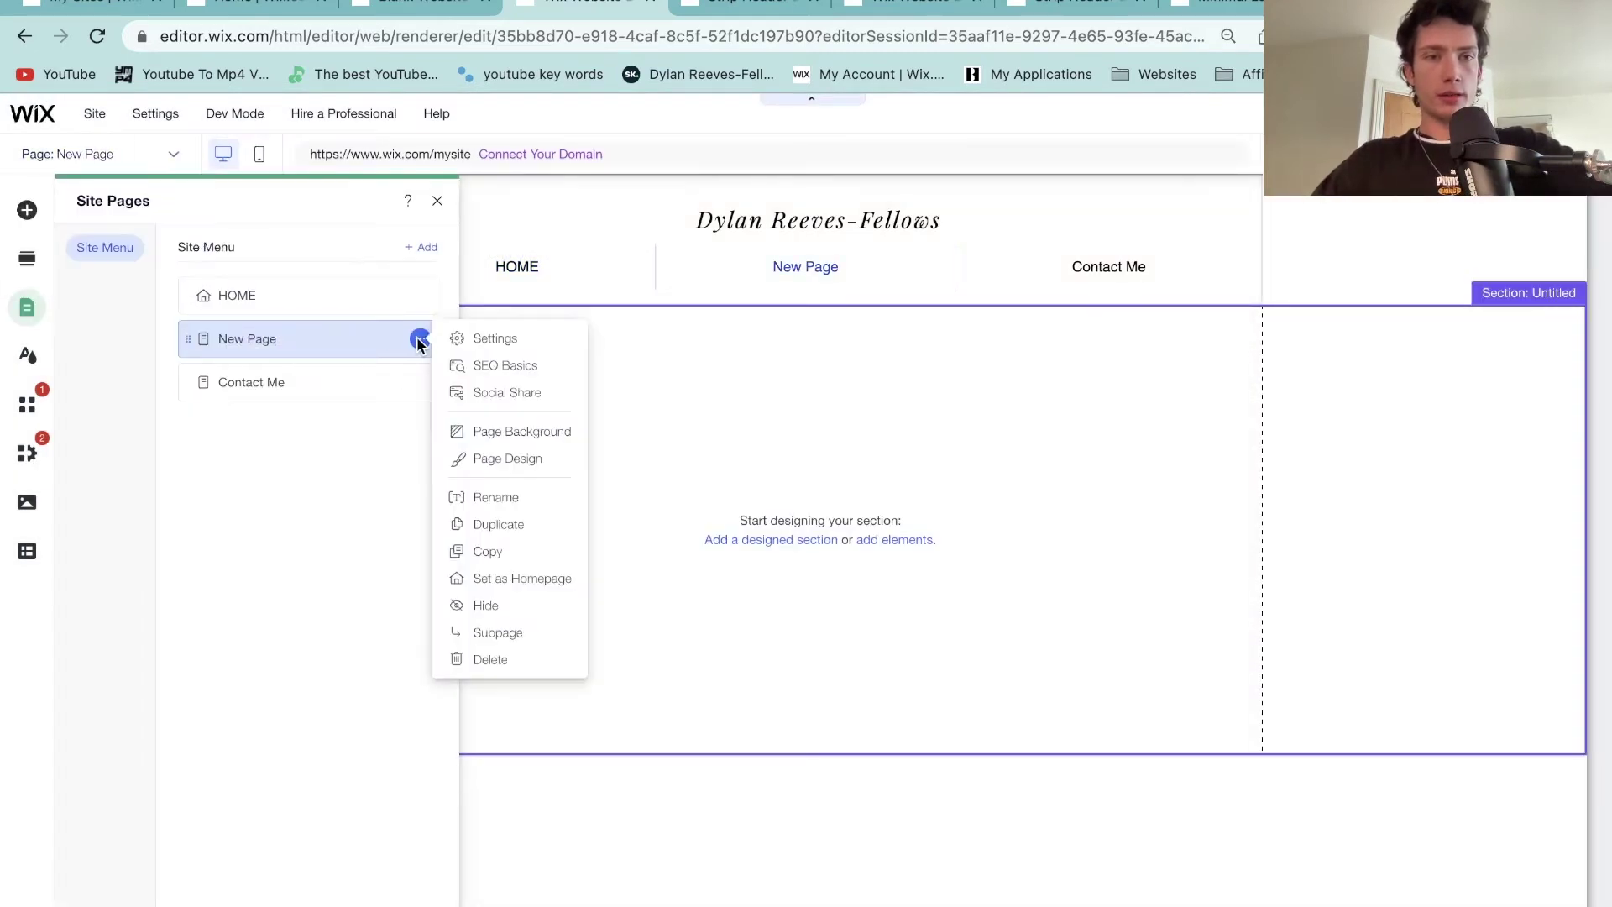
pyautogui.click(487, 494)
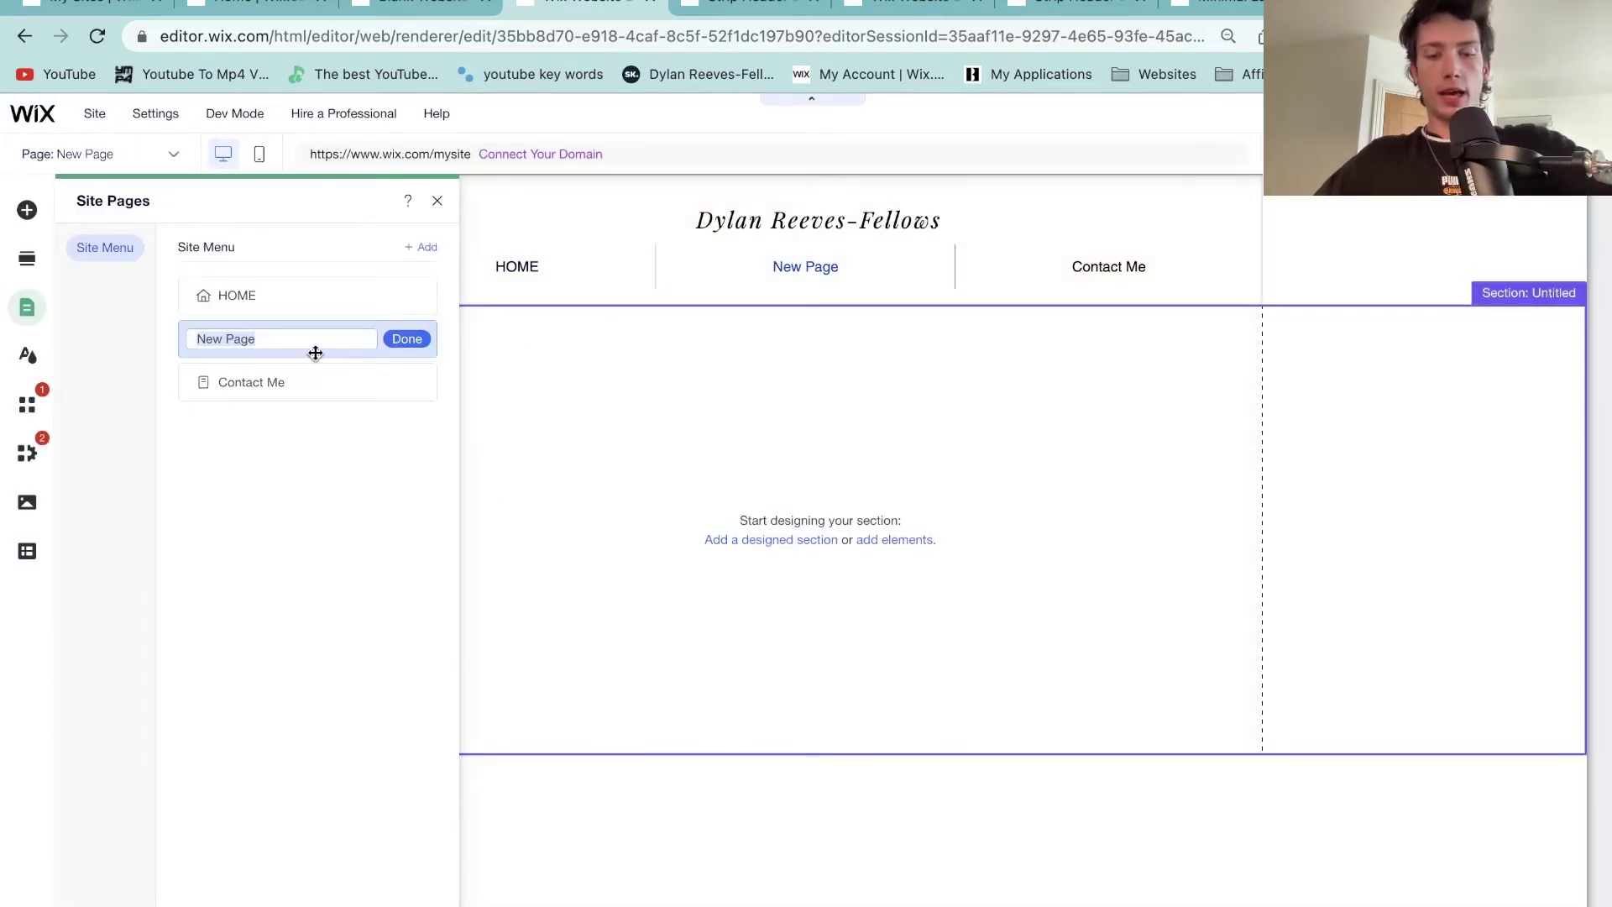
pyautogui.write('My Work')
pyautogui.press('Return')
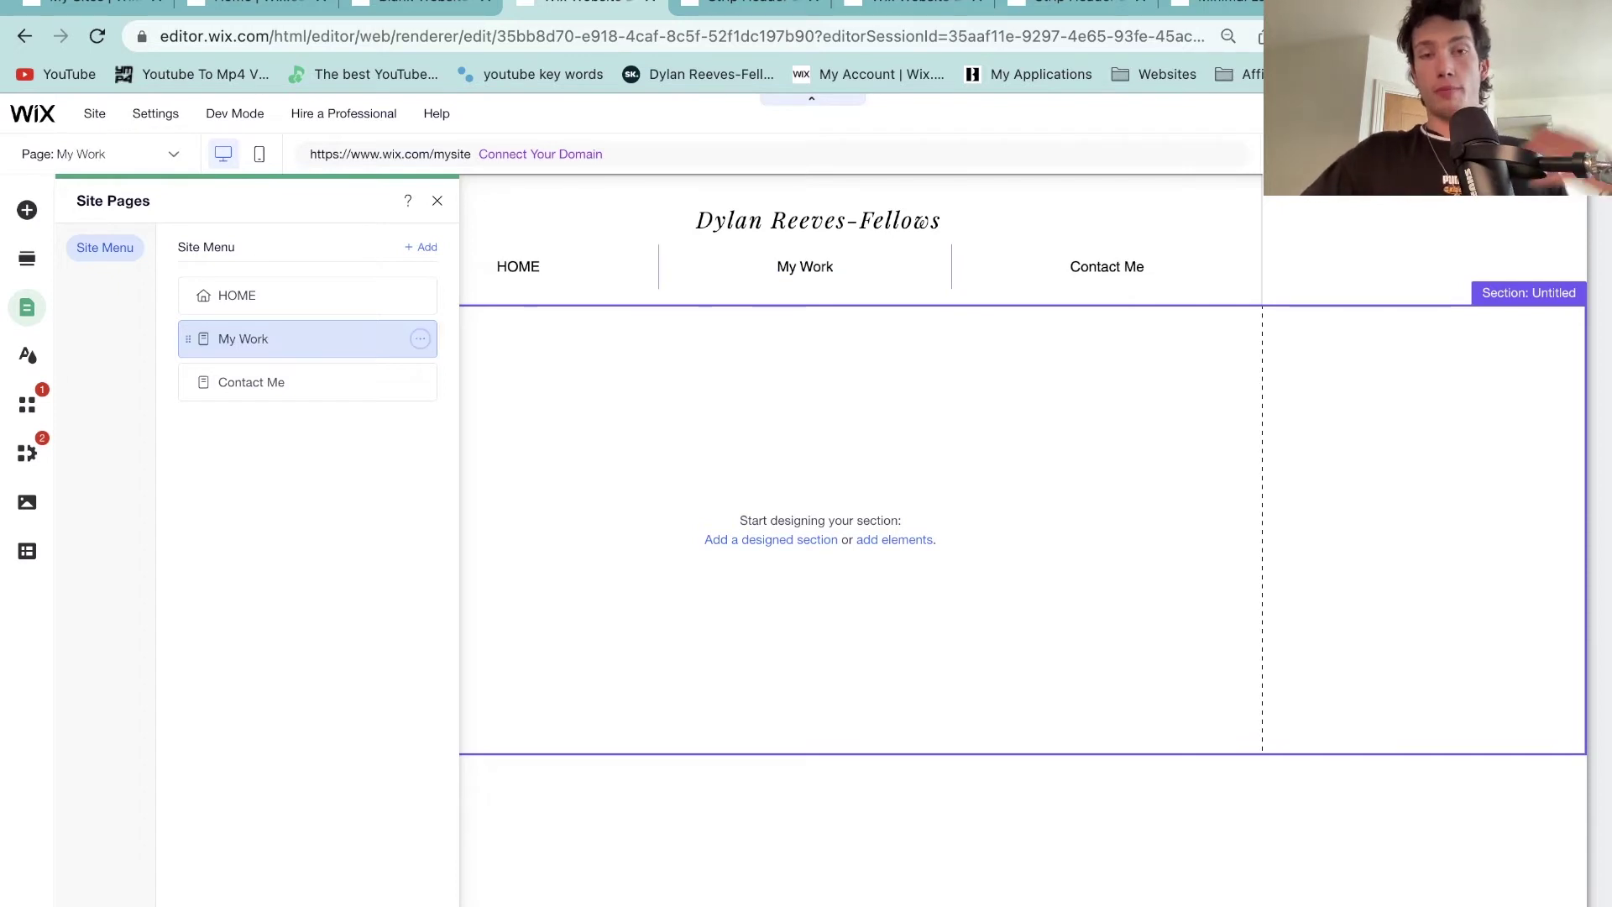
pyautogui.click(438, 200)
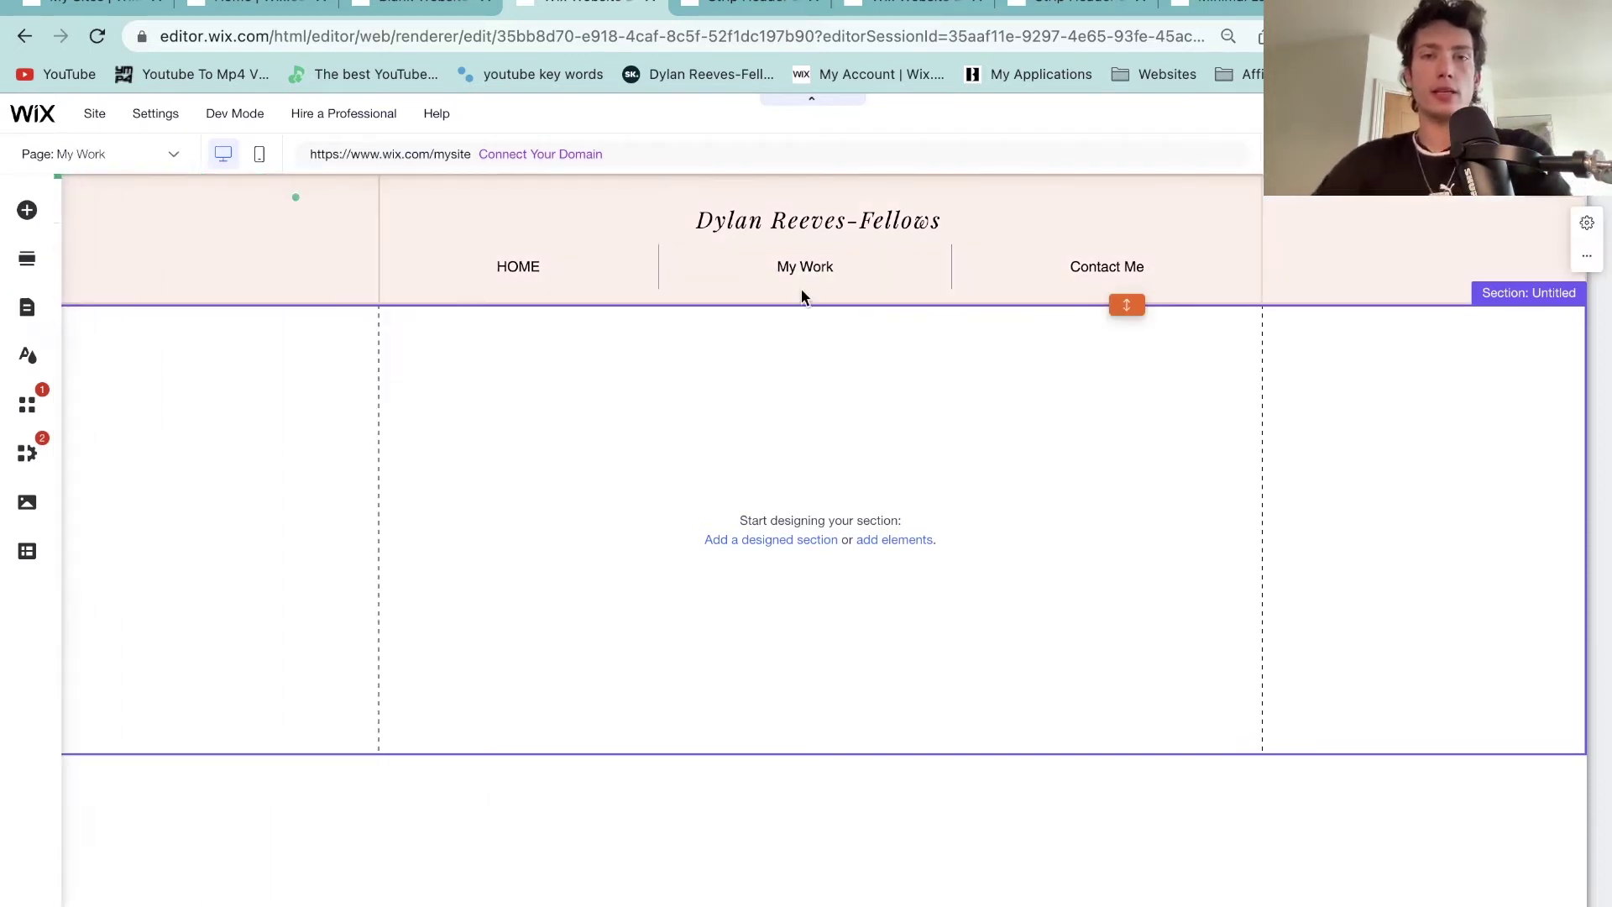
pyautogui.click(922, 281)
# - Nudge the header title slightly higher and open the horizontal menu's Menu Design styles
pyautogui.moveTo(923, 281); pyautogui.dragTo(932, 263)
pyautogui.click(1382, 266)
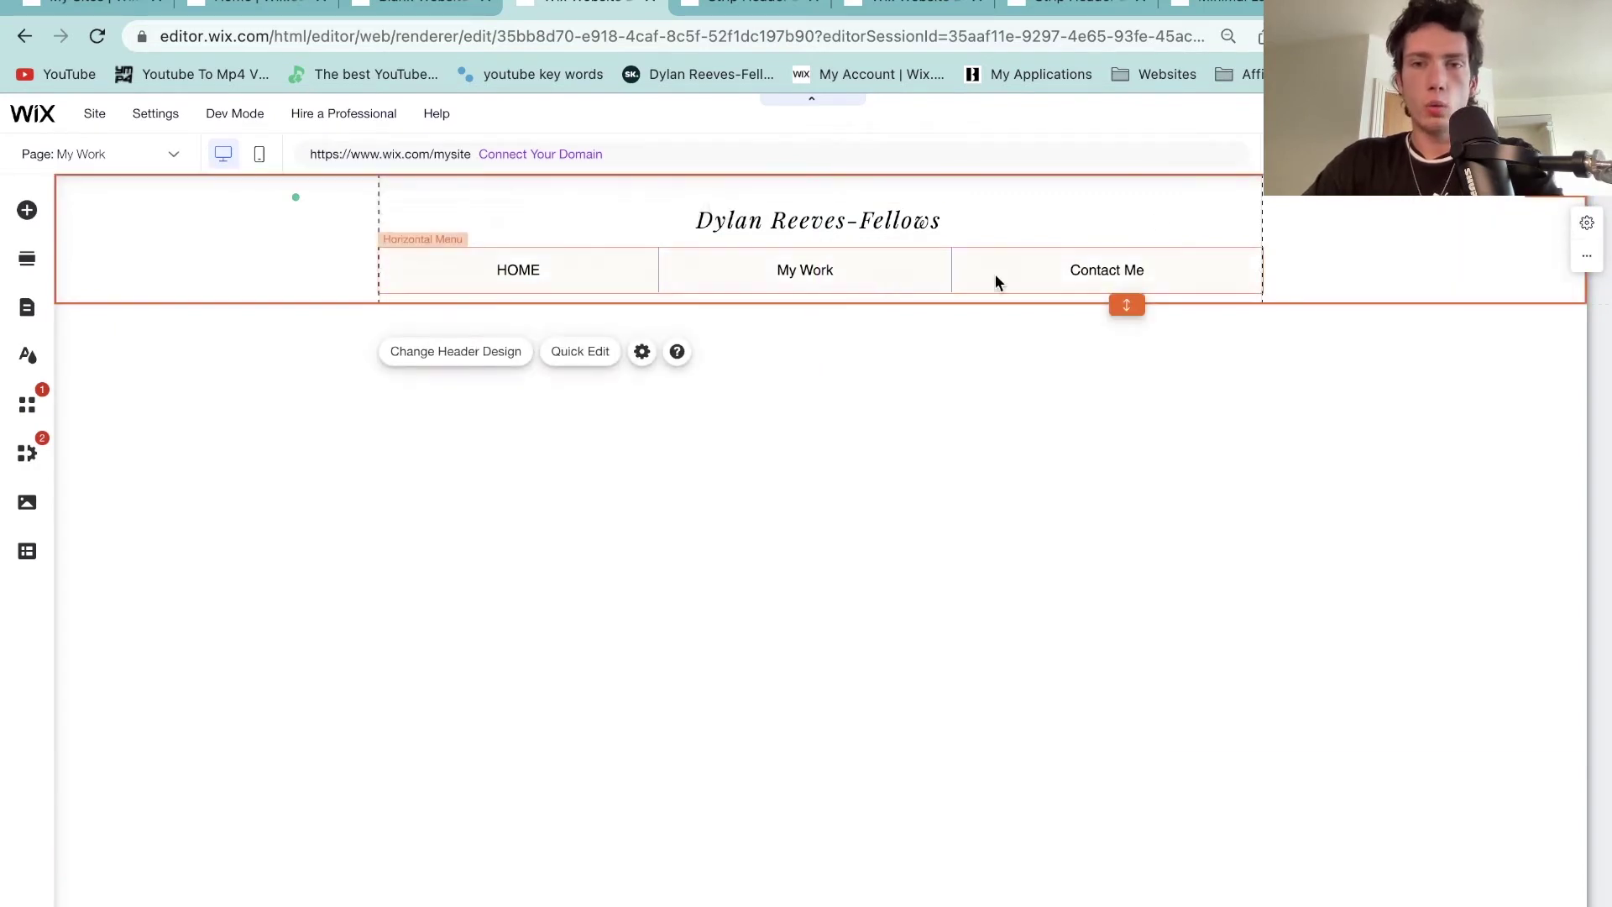
pyautogui.click(991, 270)
pyautogui.moveTo(899, 210); pyautogui.dragTo(856, 213)
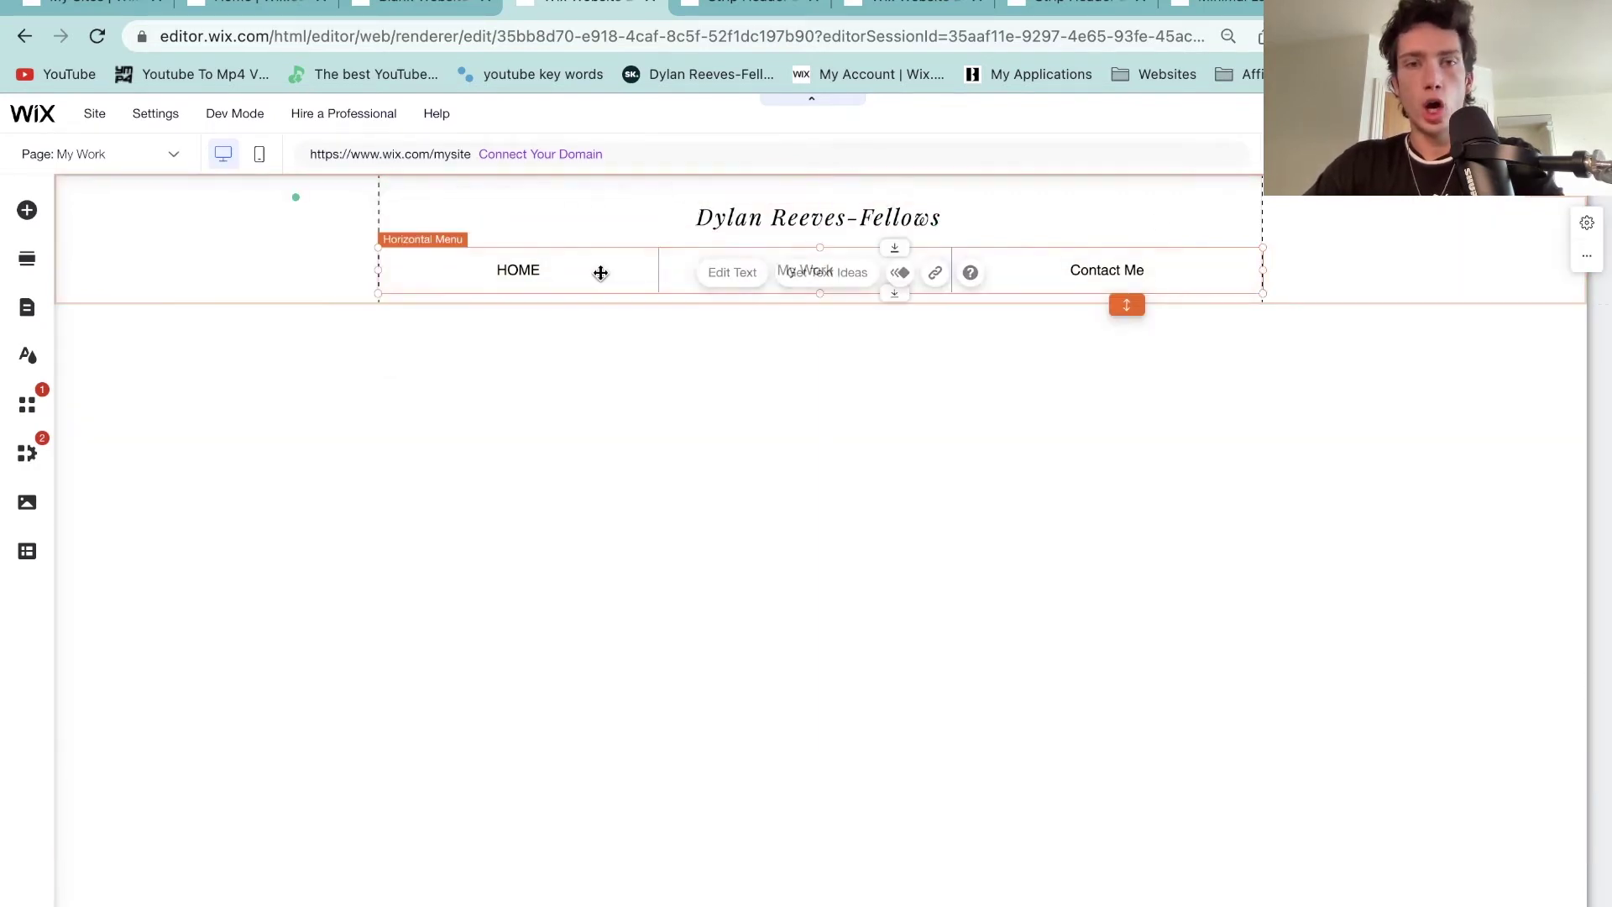
pyautogui.click(857, 285)
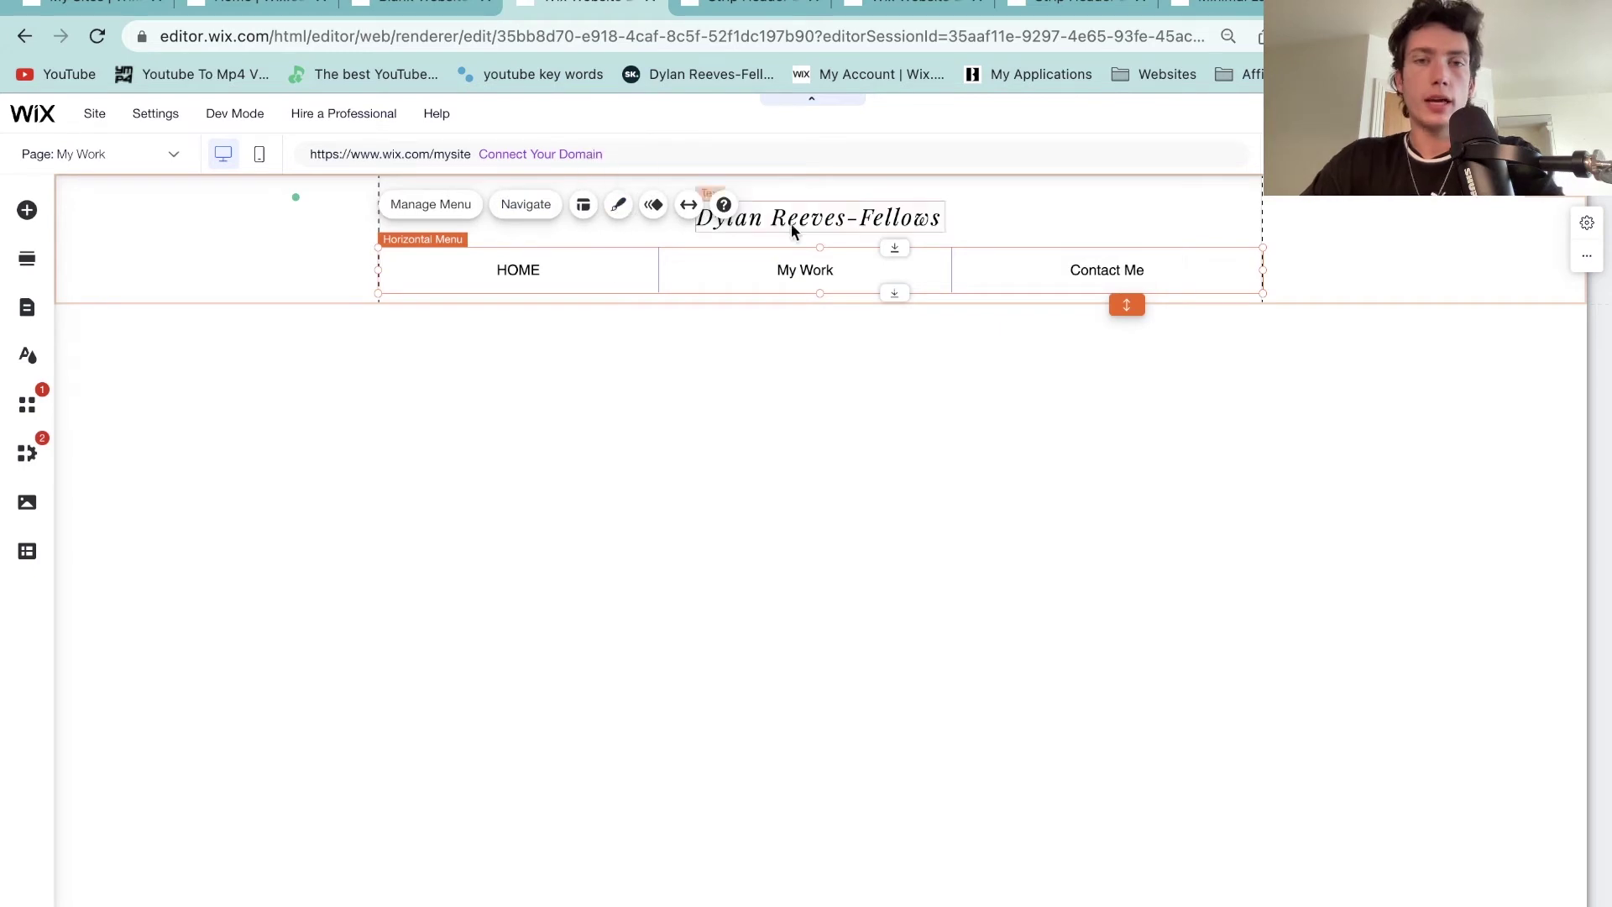
pyautogui.click(1164, 229)
pyautogui.click(588, 252)
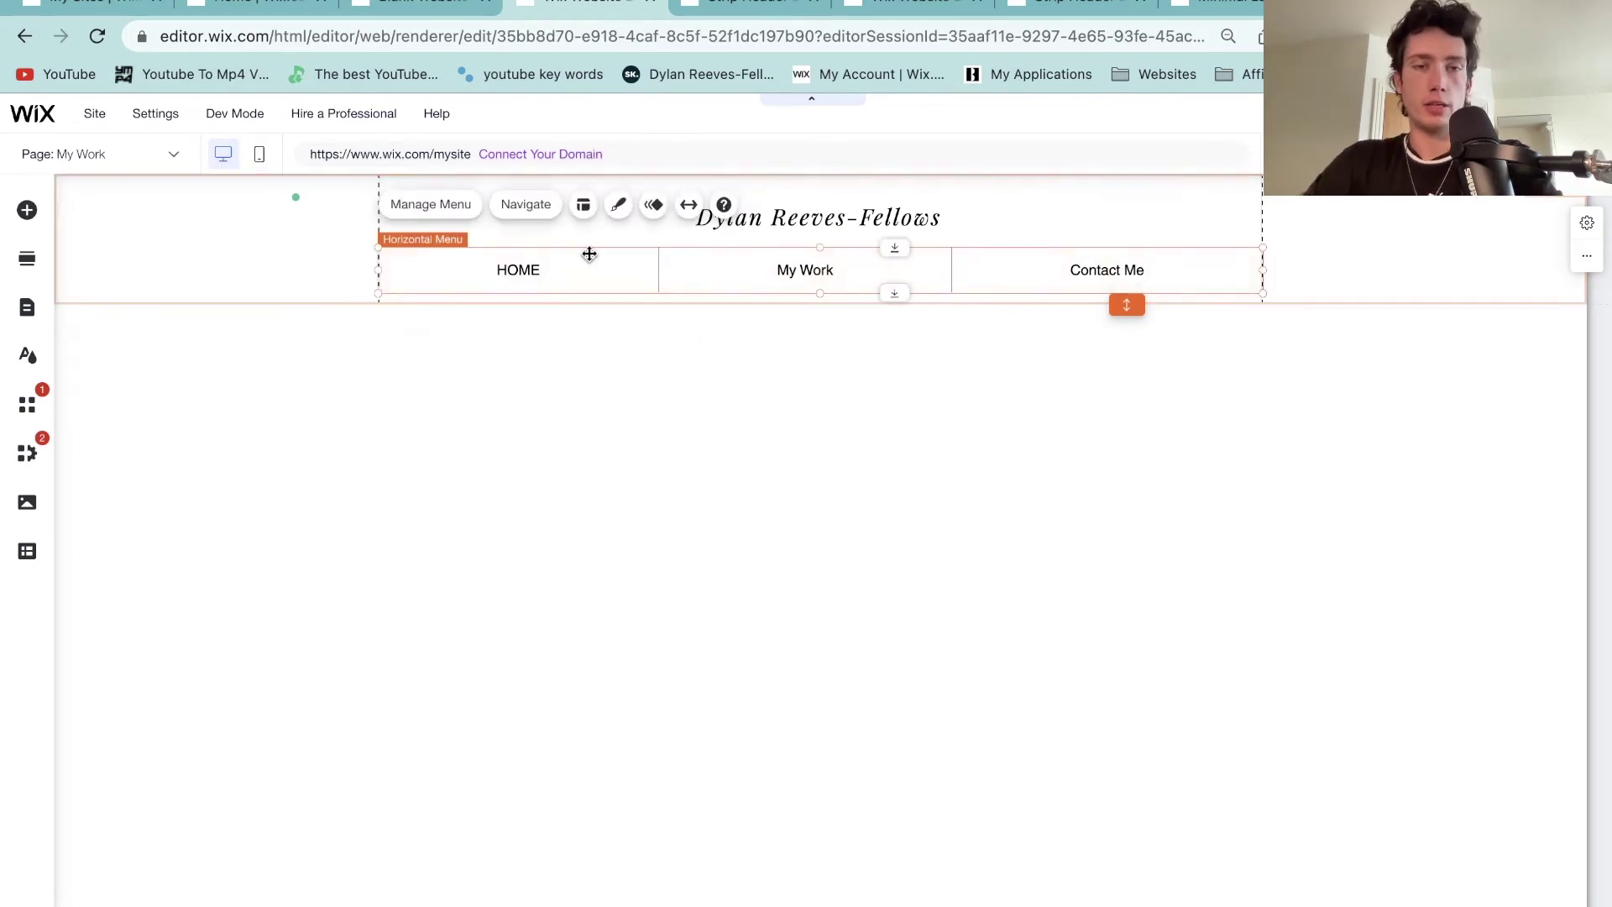
pyautogui.click(618, 204)
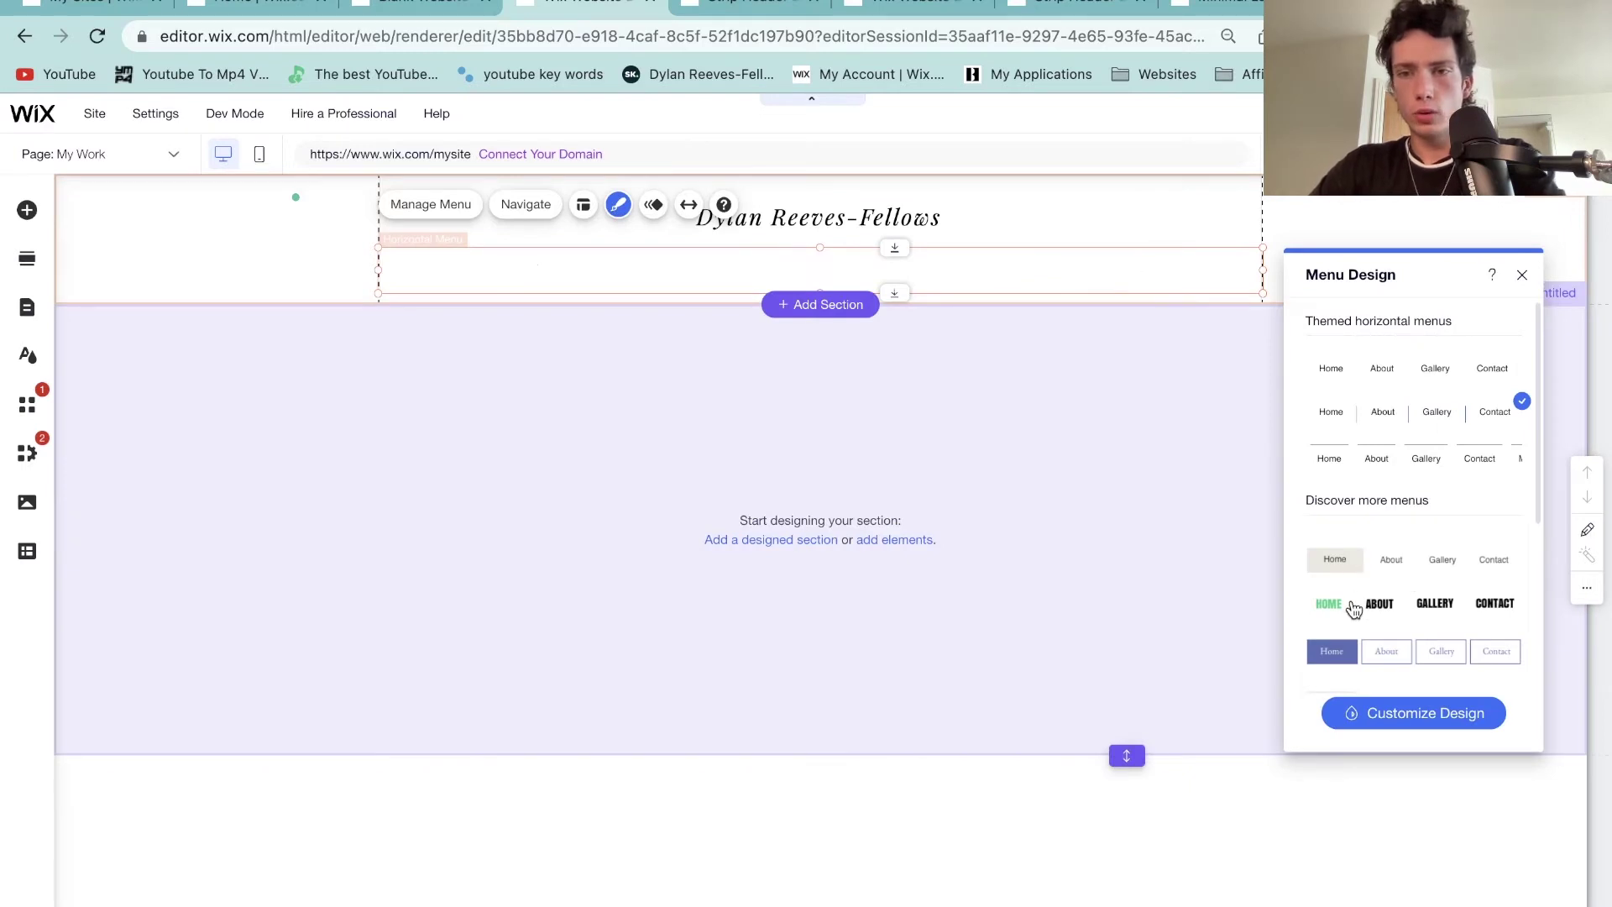
# - Browse the menu styles, then close them keeping the original divided style
pyautogui.scroll(-5, 1361, 386)
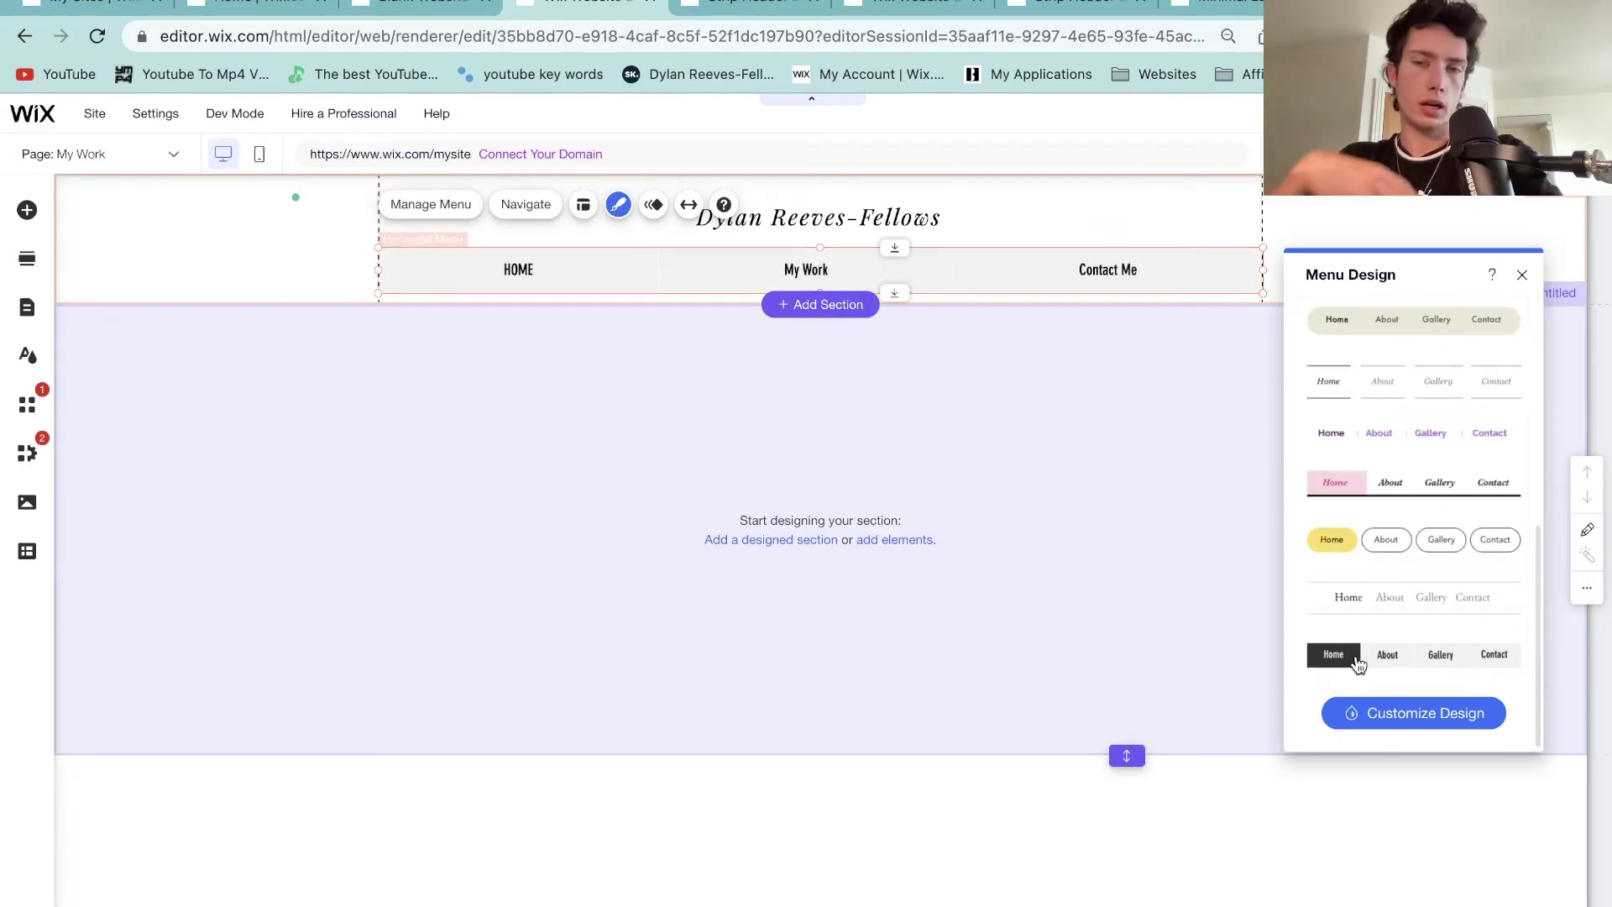
pyautogui.scroll(4, 1404, 544)
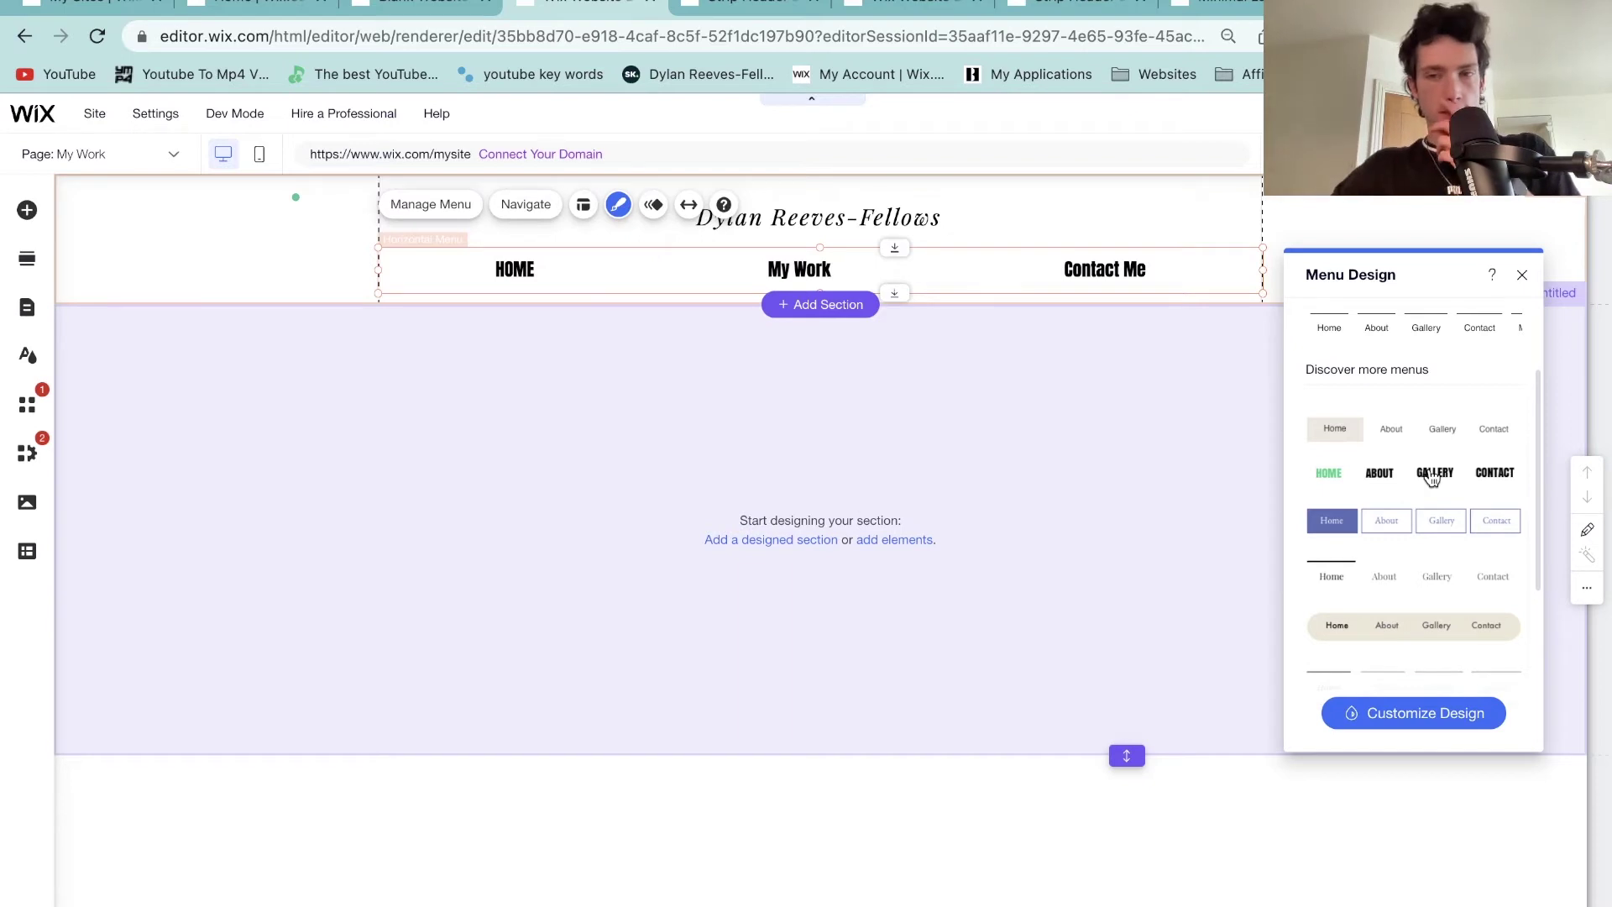
pyautogui.scroll(2, 1432, 477)
pyautogui.click(1063, 206)
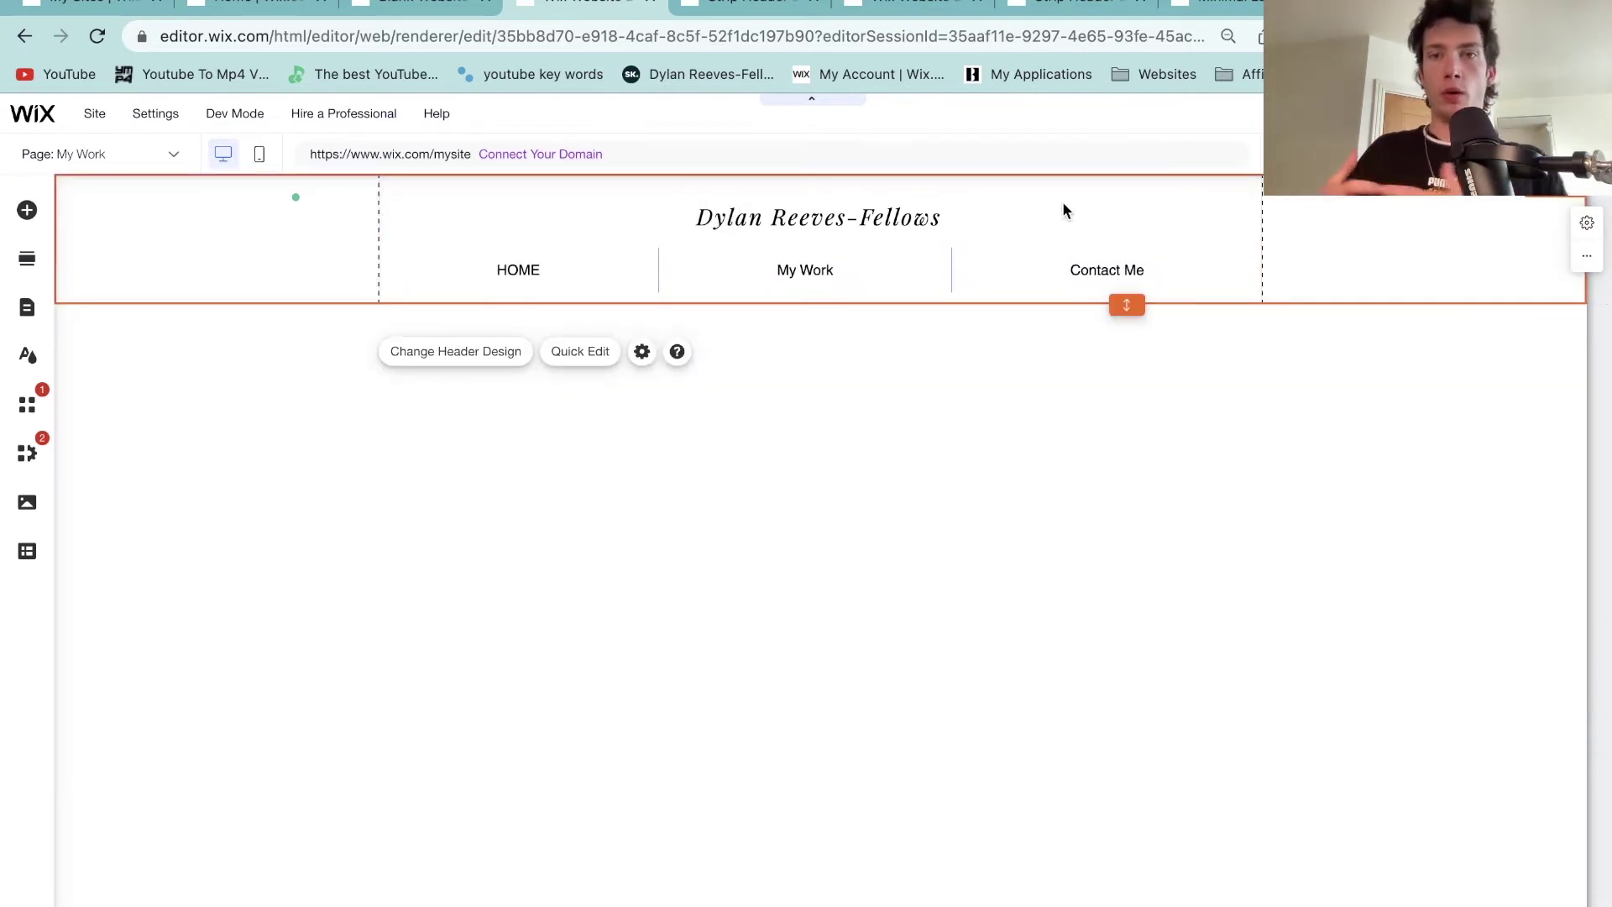
pyautogui.click(833, 287)
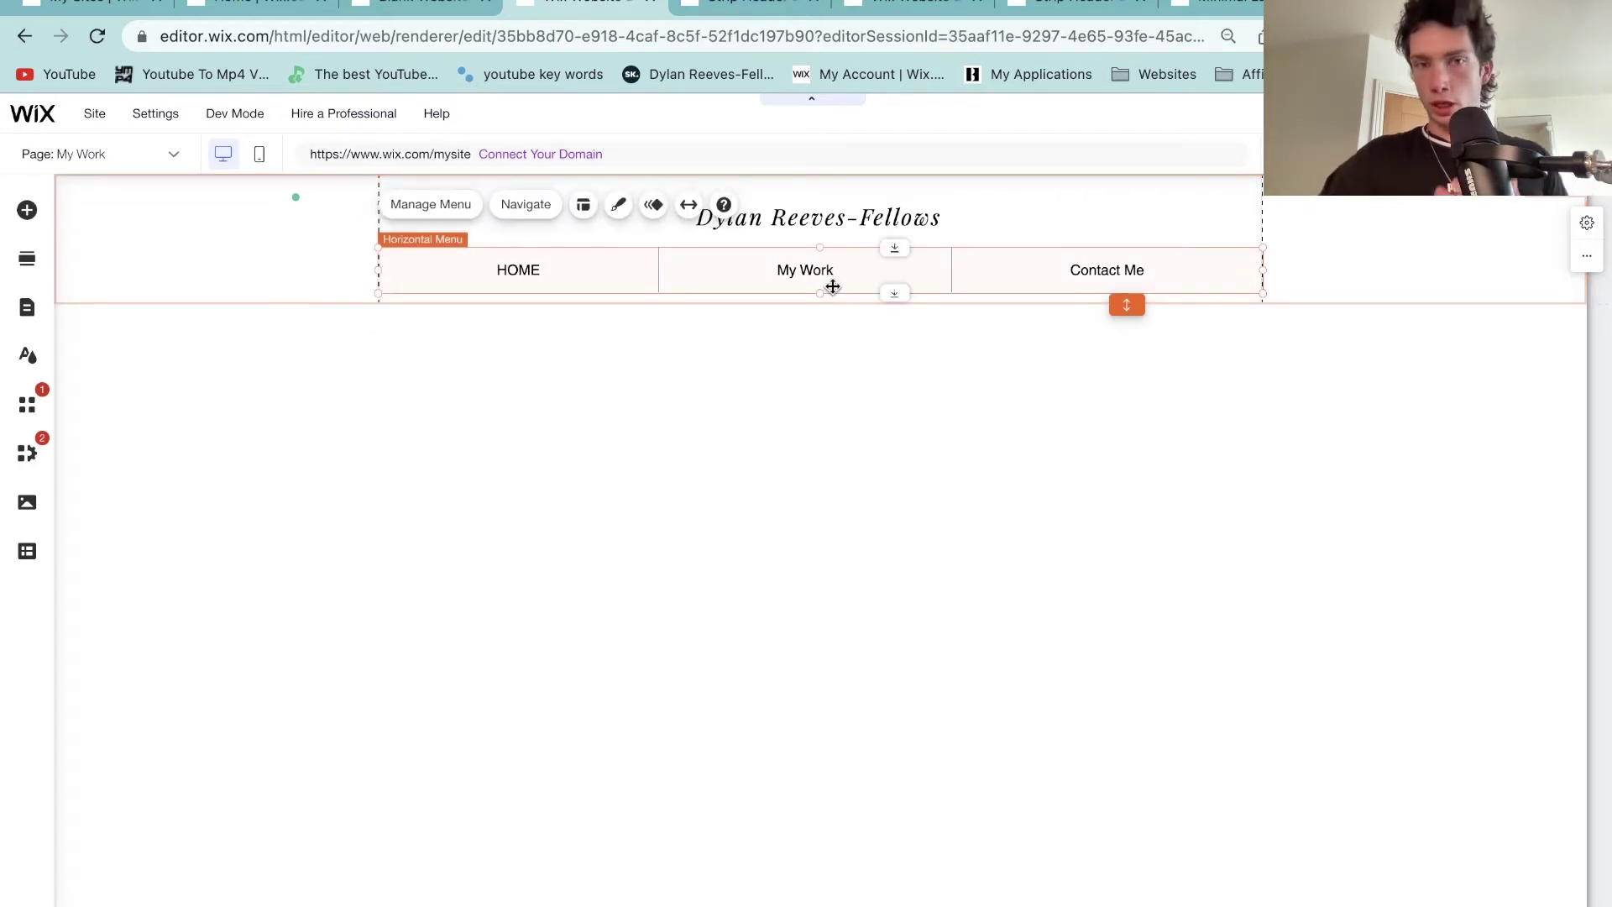
pyautogui.click(860, 225)
pyautogui.click(1041, 262)
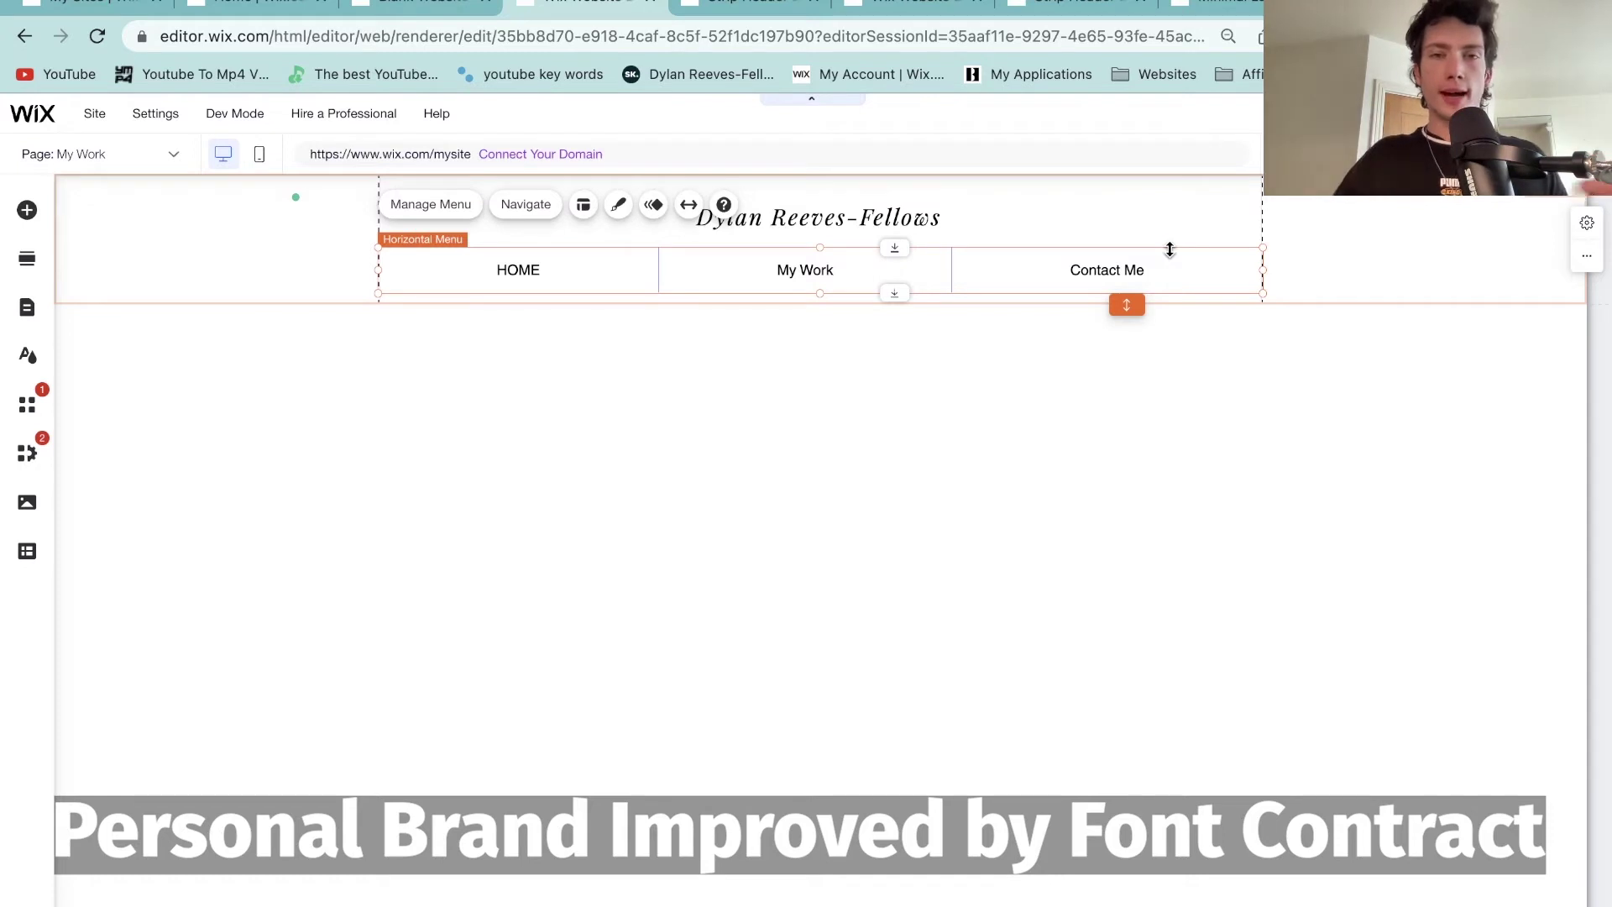
pyautogui.click(1041, 213)
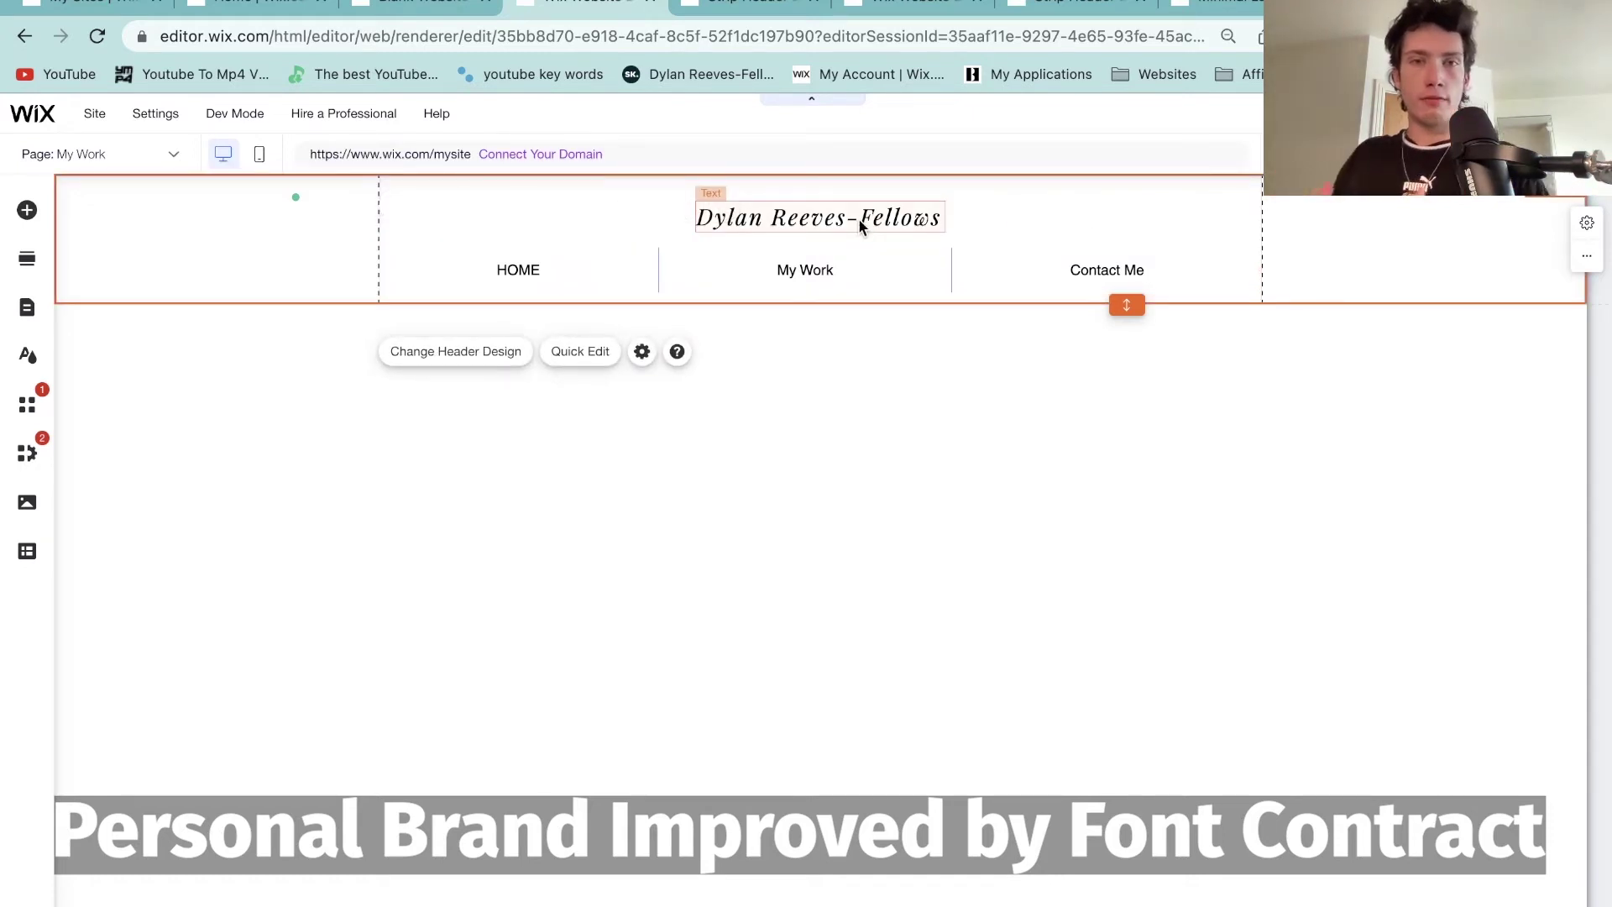
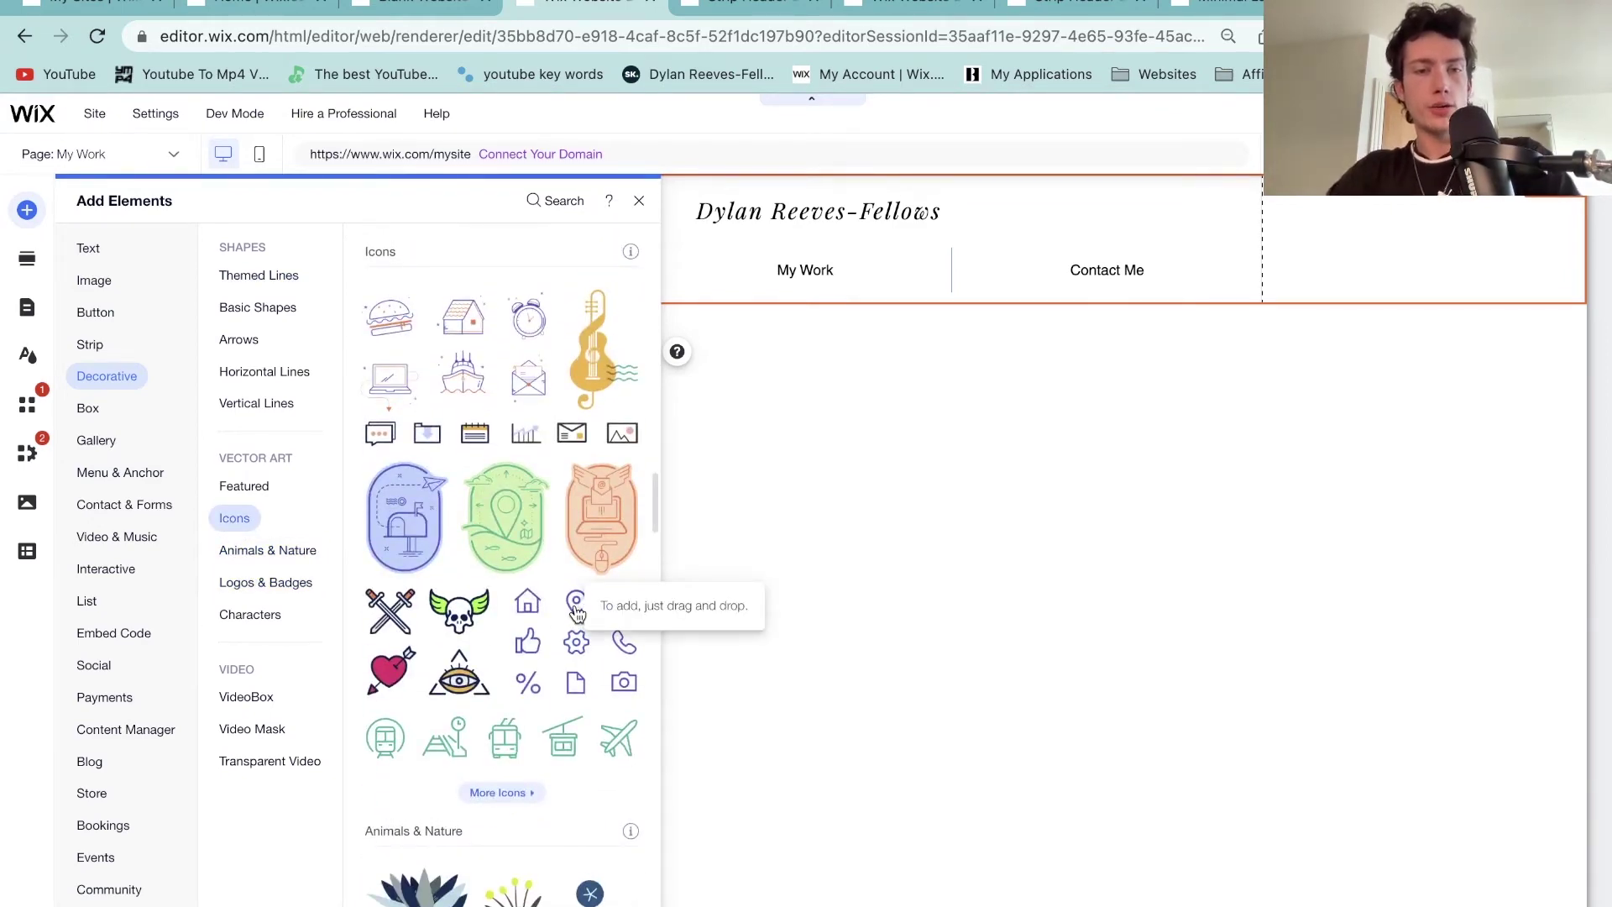
# - Place a location-pin icon on the right of the header and colour its fill black (#000000)
pyautogui.moveTo(576, 611); pyautogui.dragTo(1174, 208)
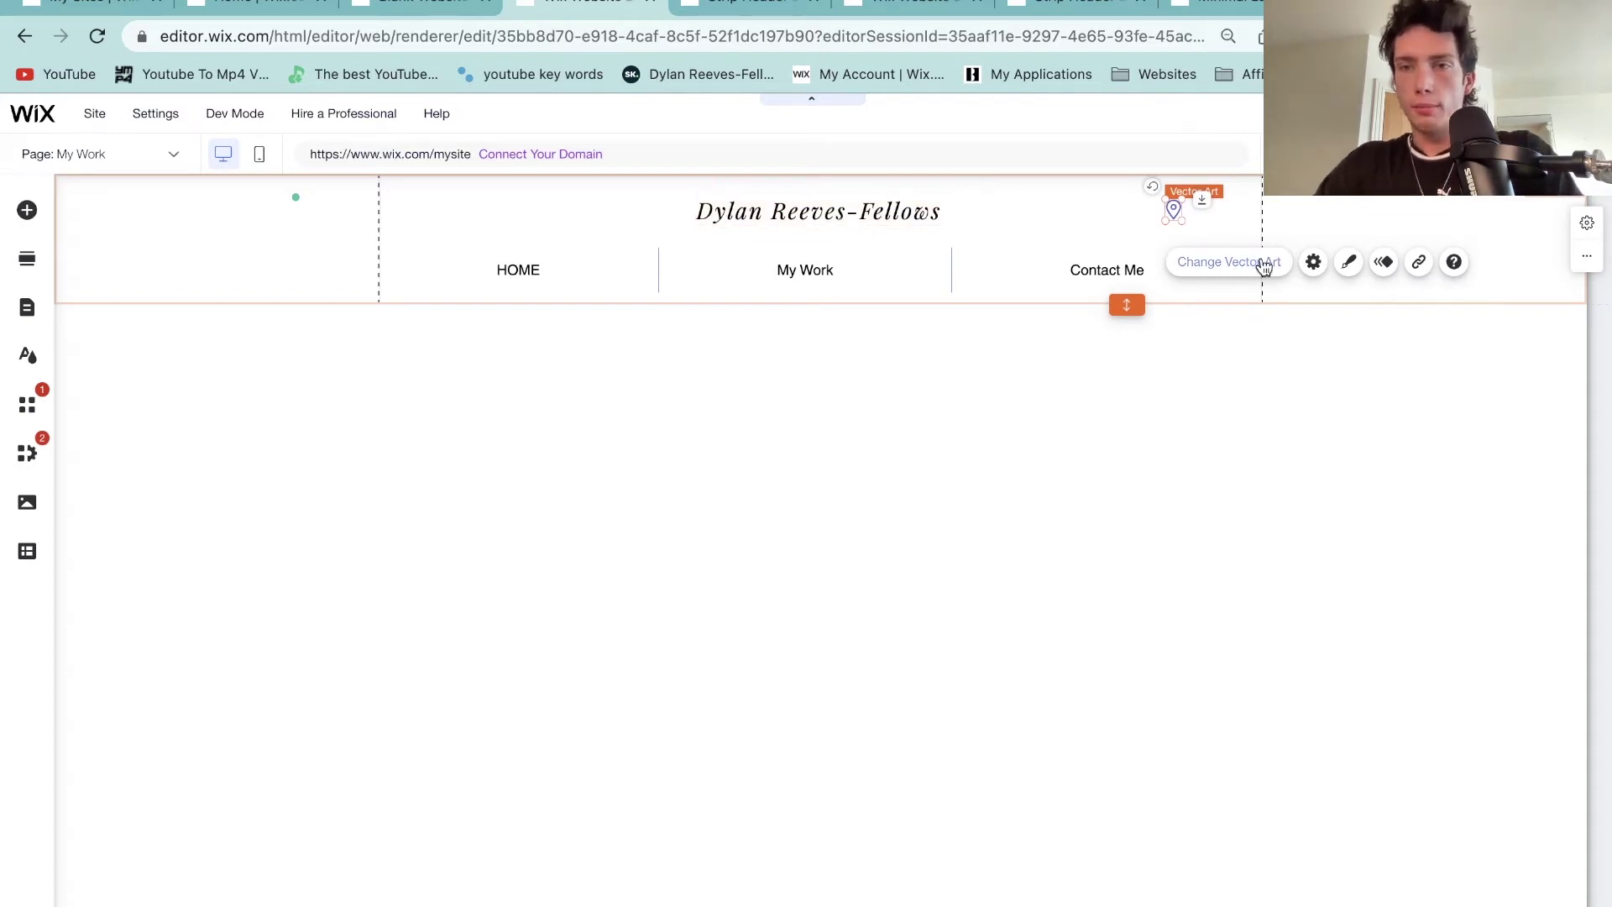
pyautogui.click(1349, 263)
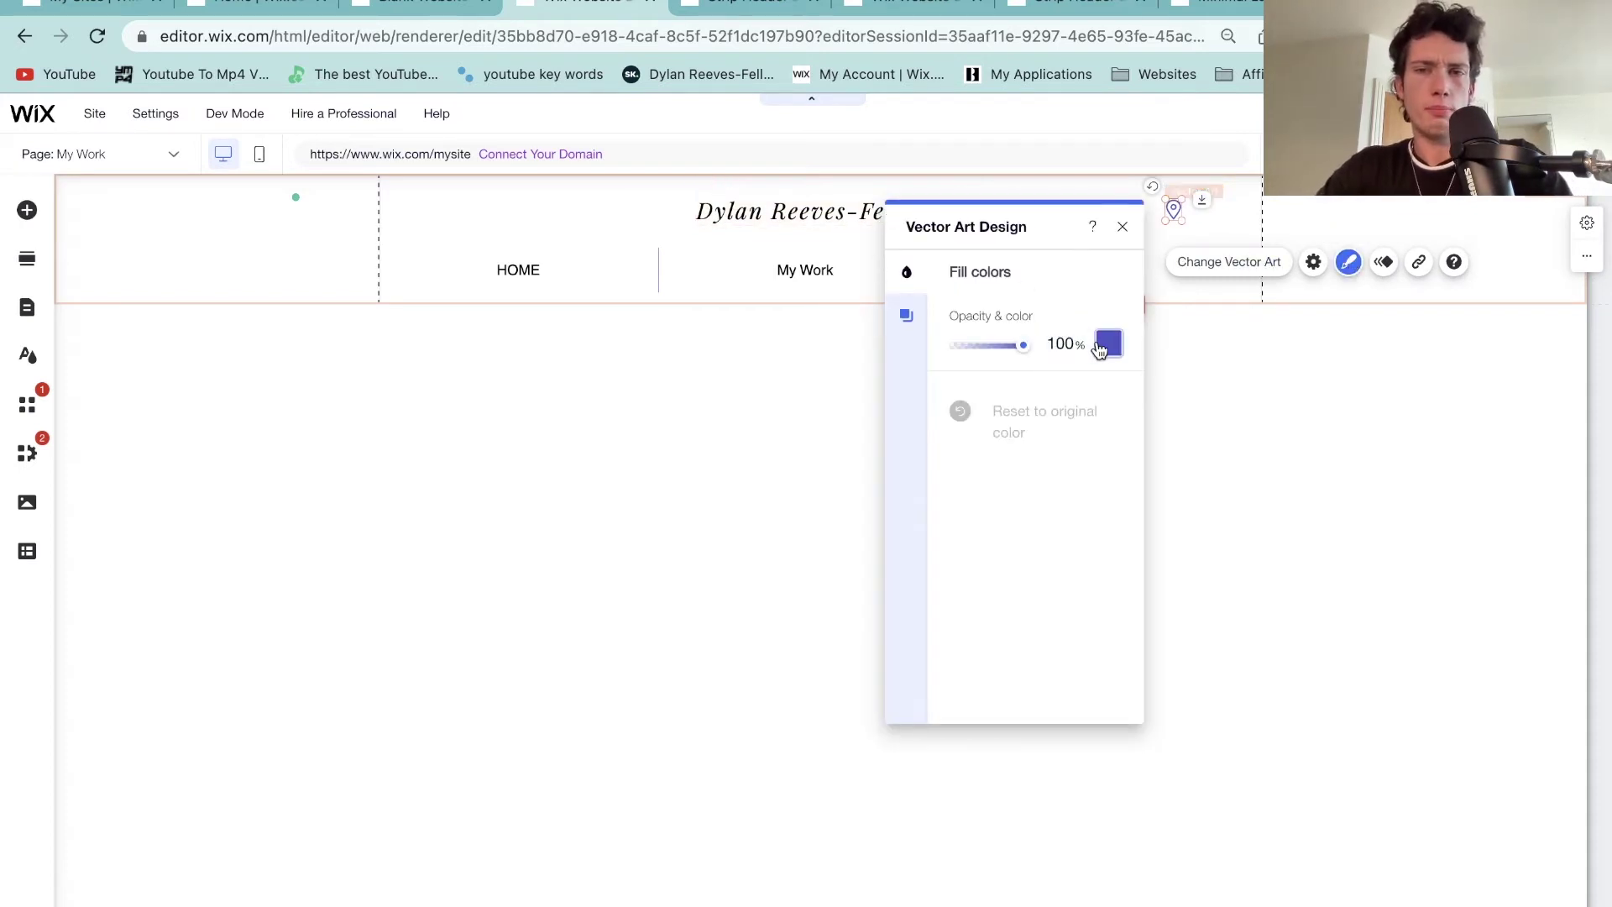
pyautogui.click(1109, 342)
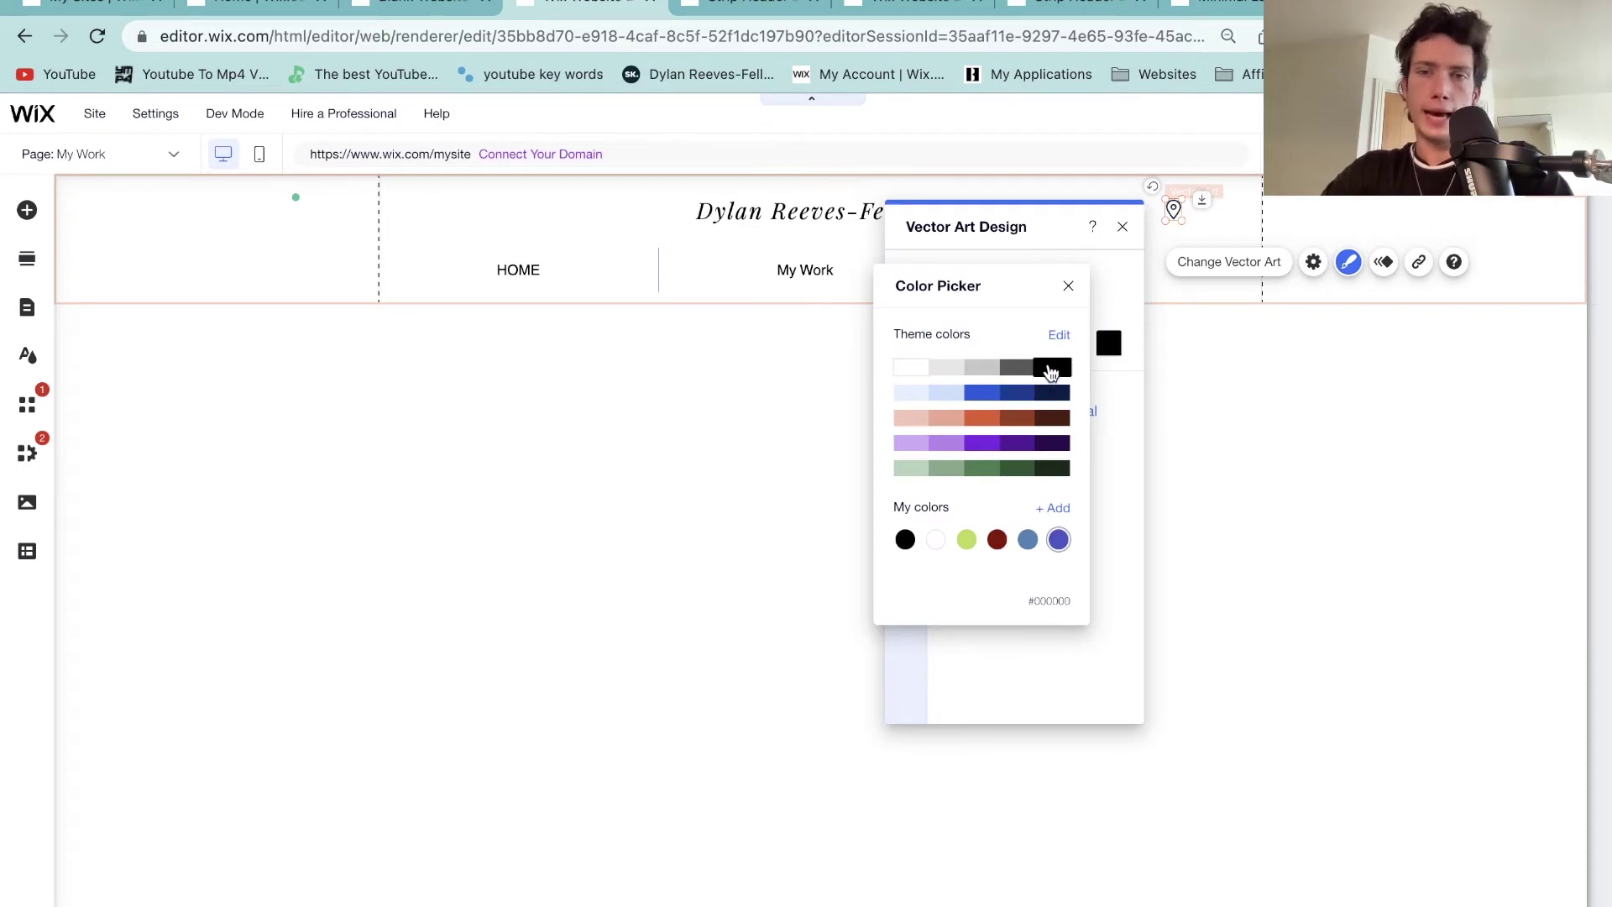
pyautogui.click(1051, 373)
pyautogui.press('Escape')
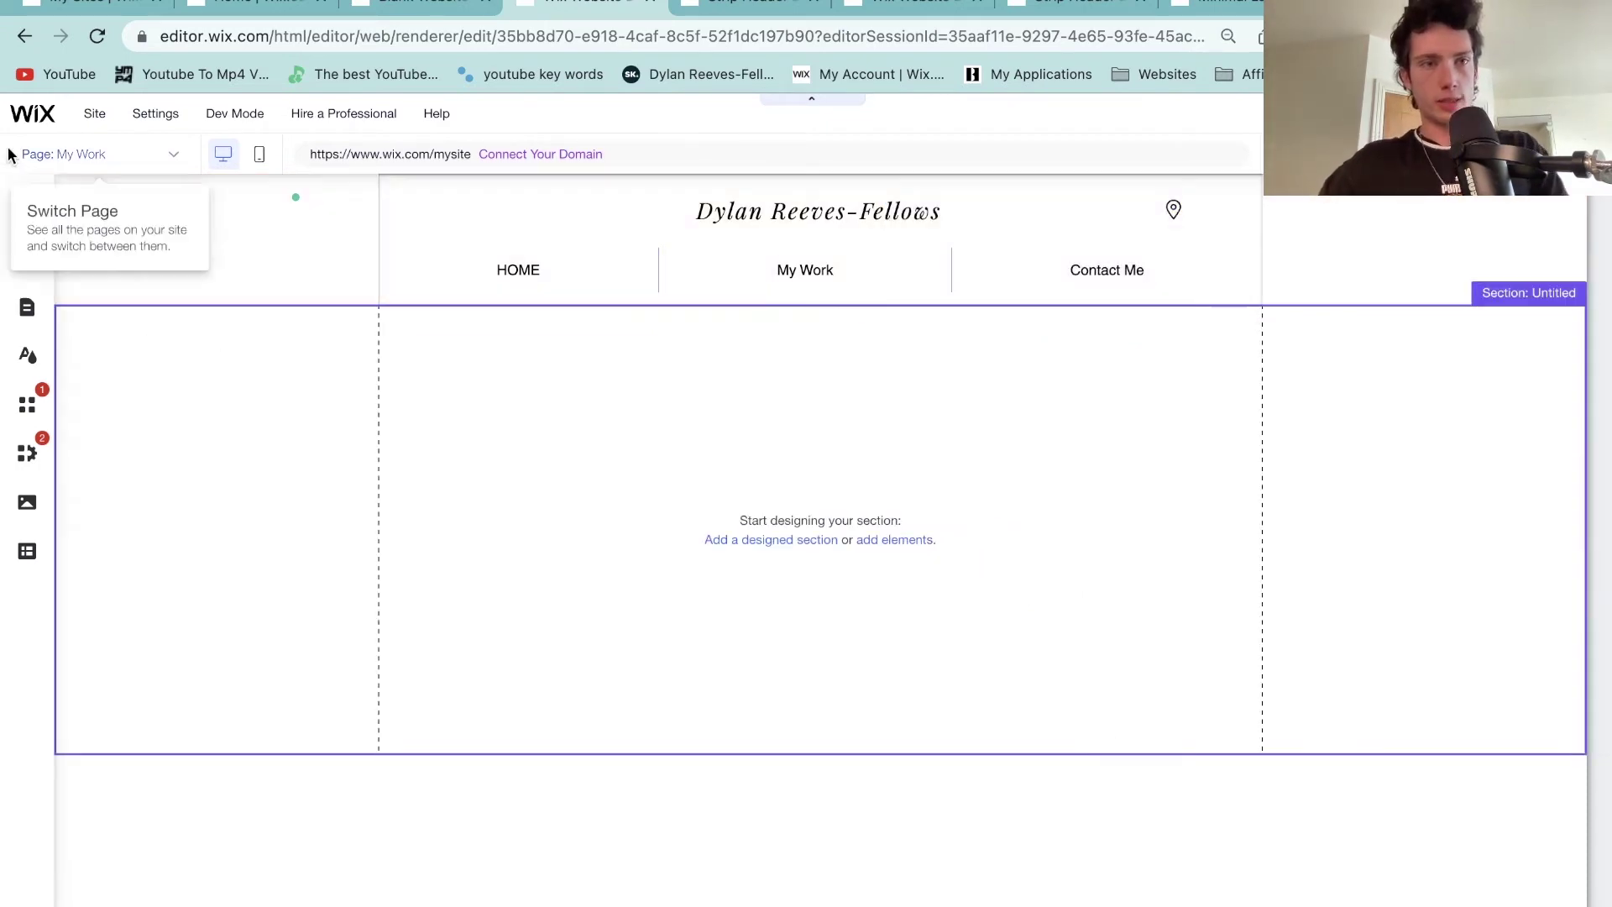
# - Add a Themed Text paragraph box to the section
pyautogui.click(27, 210)
pyautogui.click(93, 280)
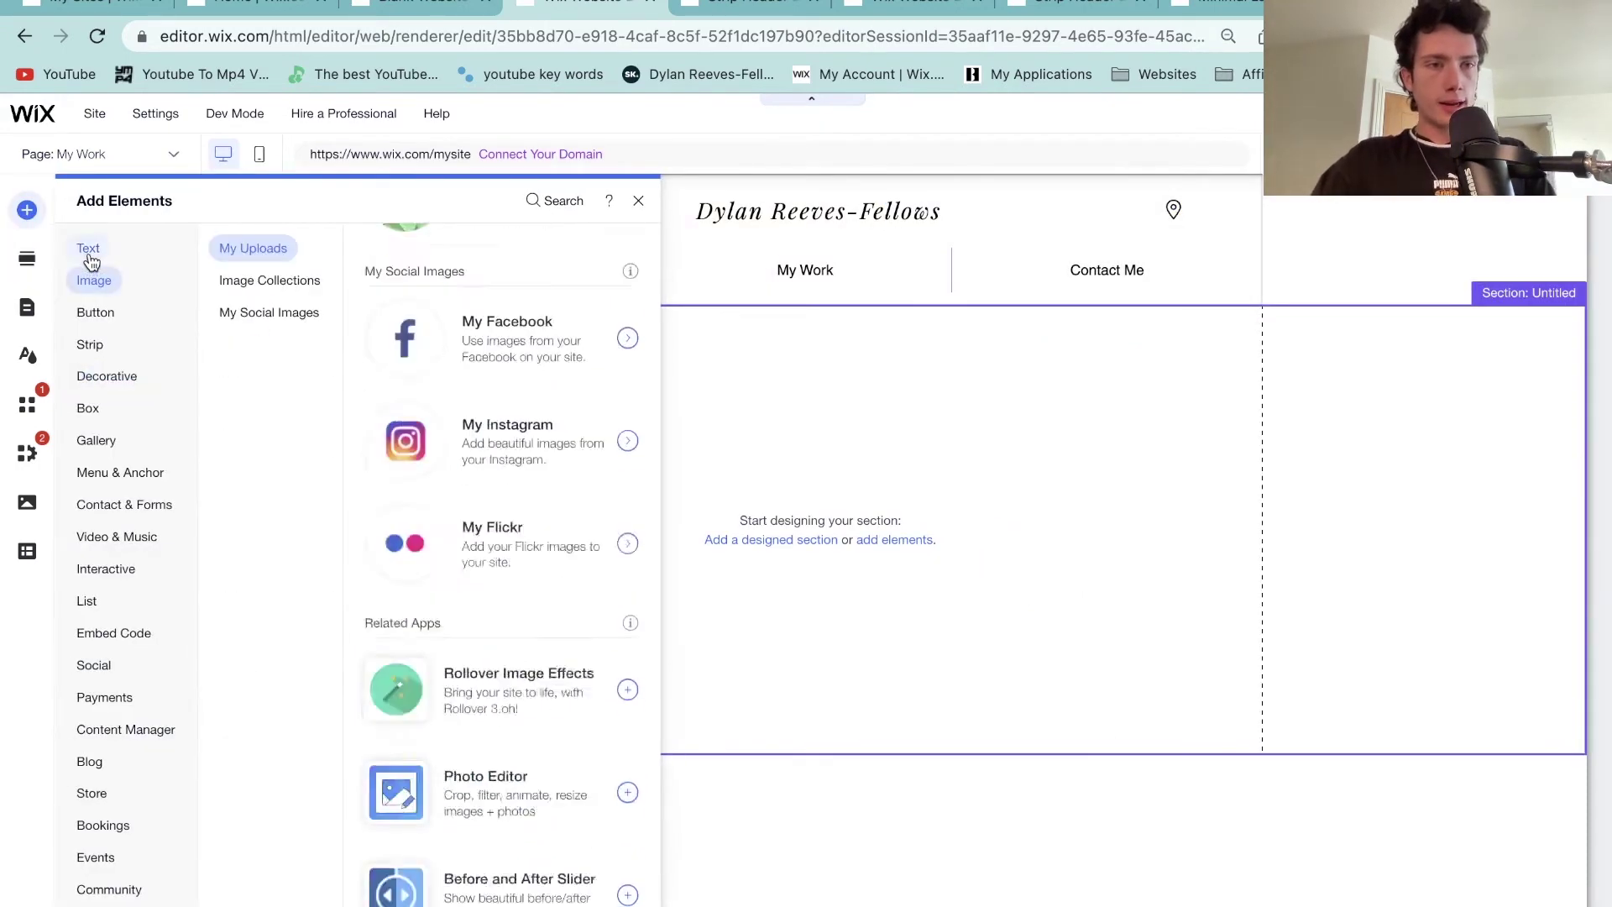
pyautogui.scroll(-5, 486, 641)
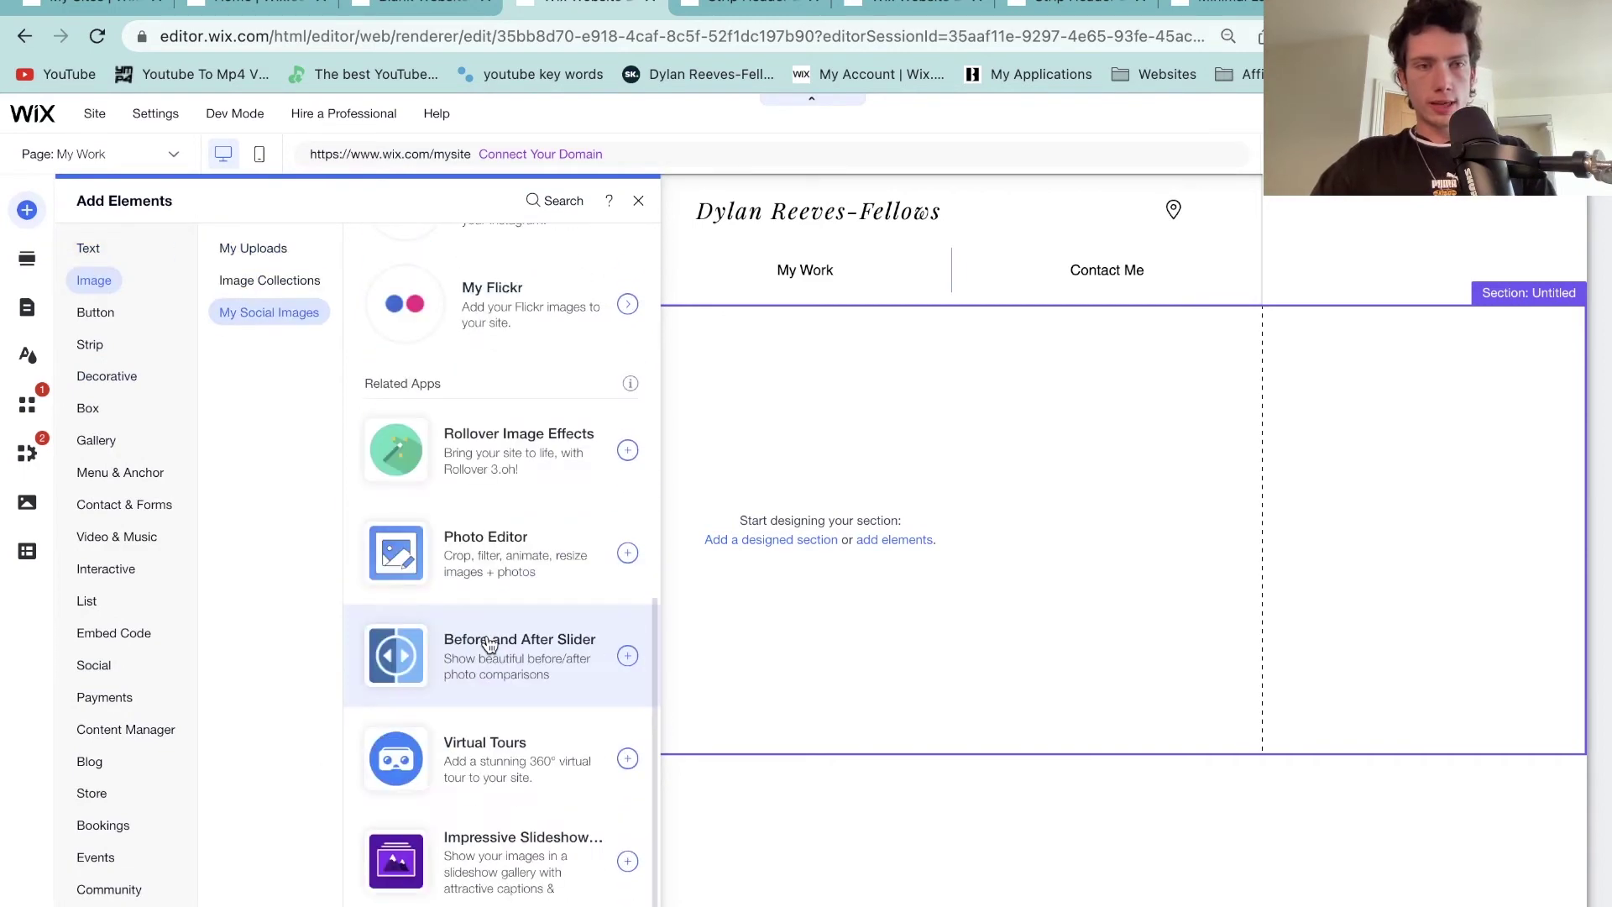
pyautogui.click(84, 250)
pyautogui.scroll(3, 432, 507)
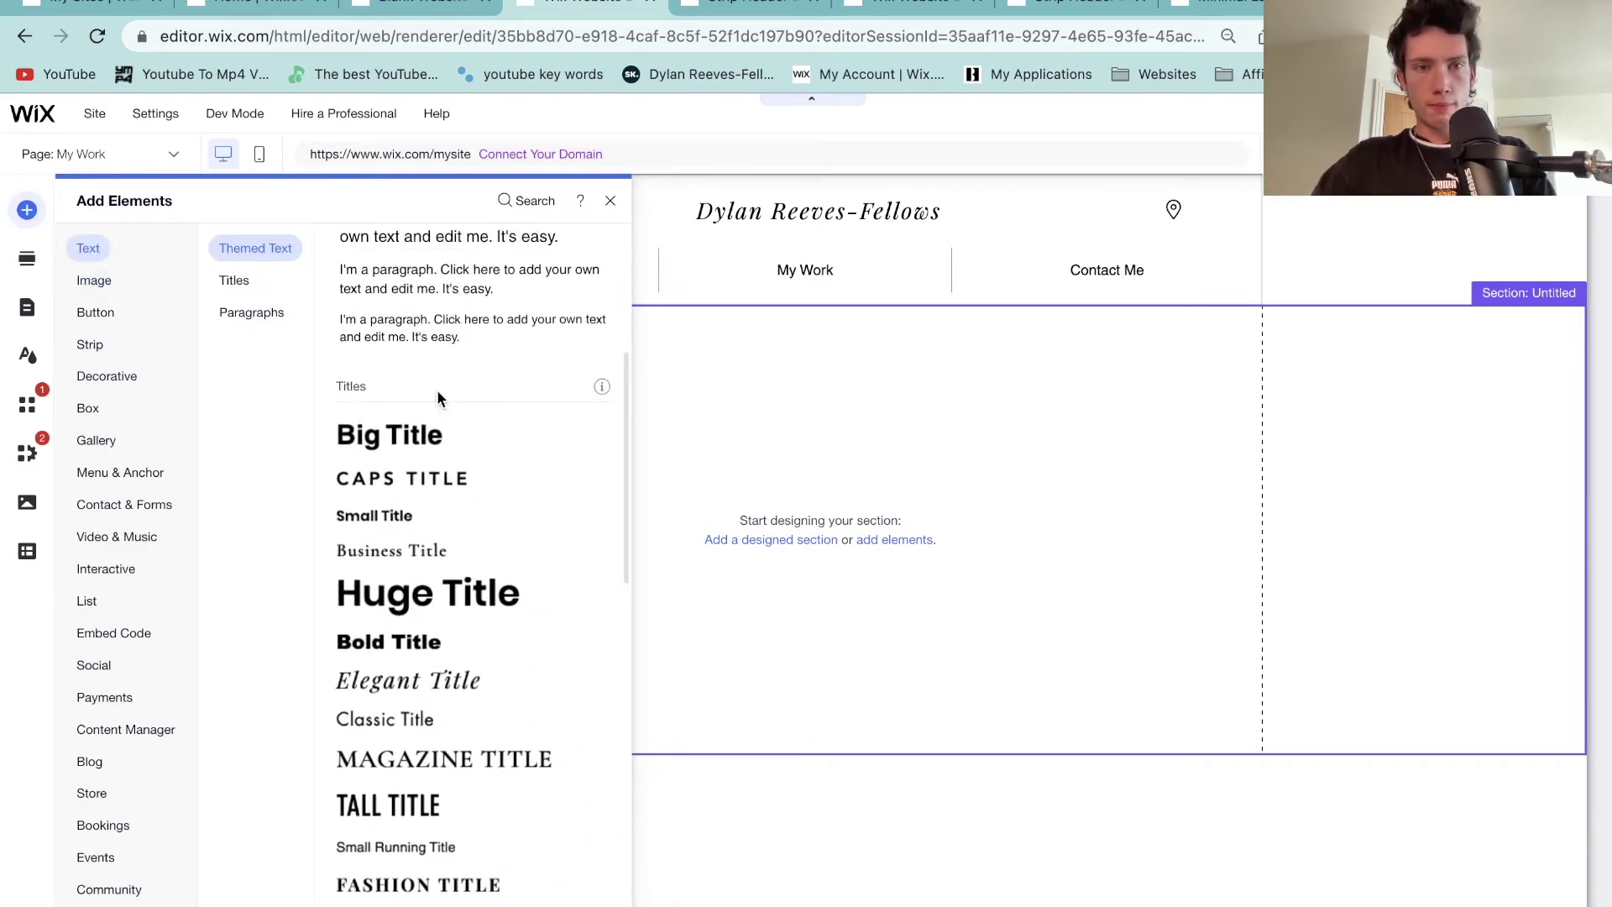
pyautogui.click(425, 432)
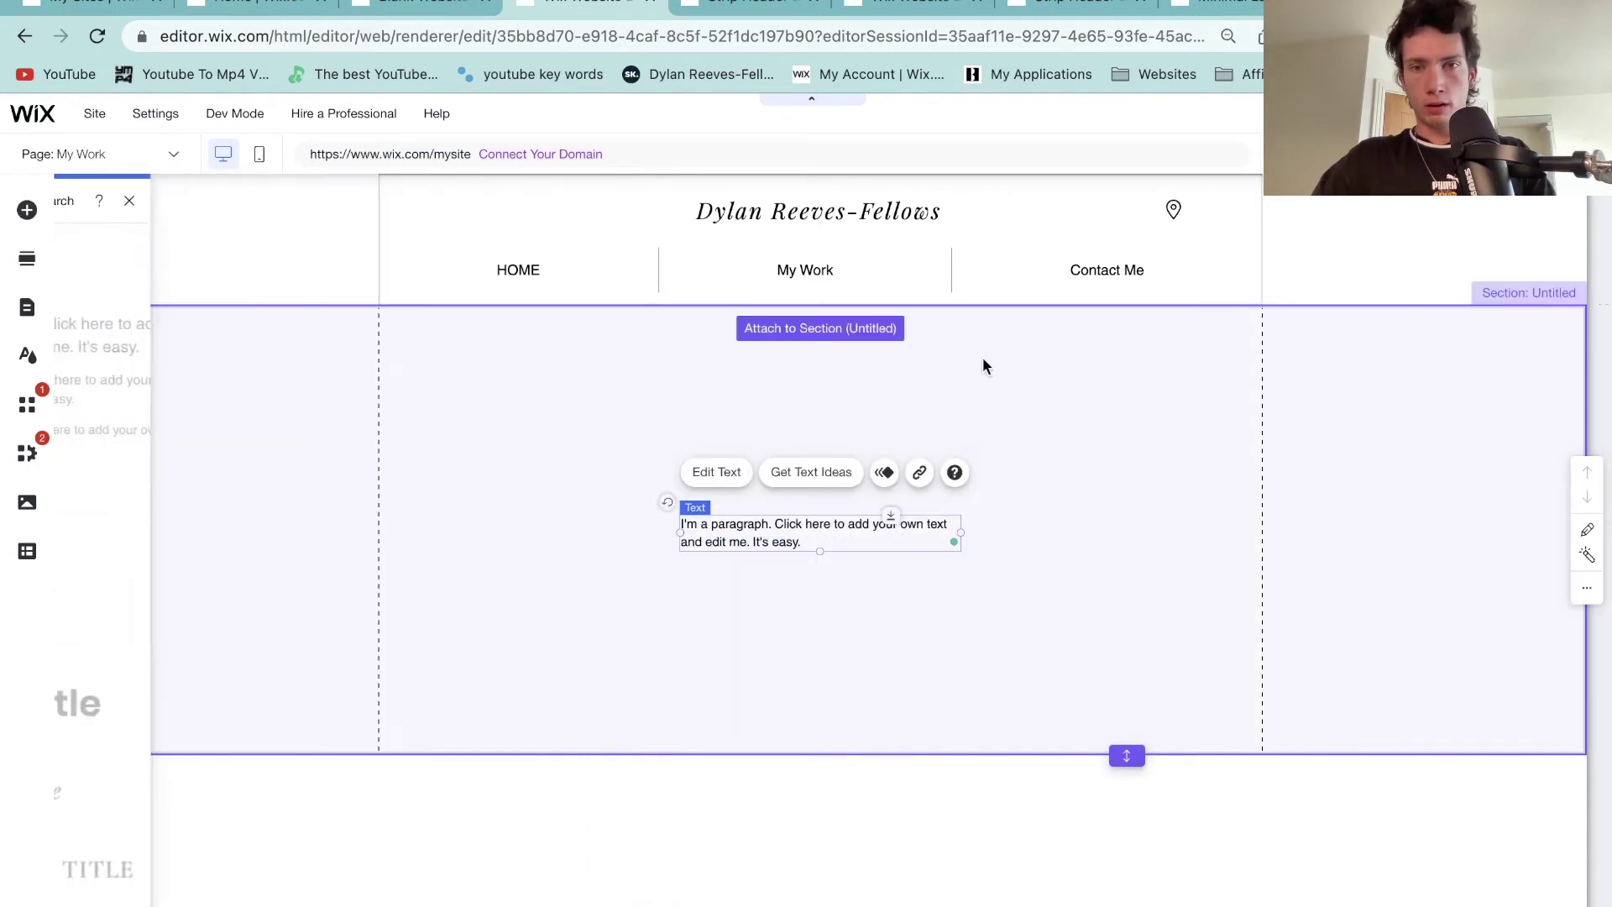
# - Make the paragraph read 'London', shrink it and place it beside the pin in the header
pyautogui.click(734, 477)
pyautogui.write('London')
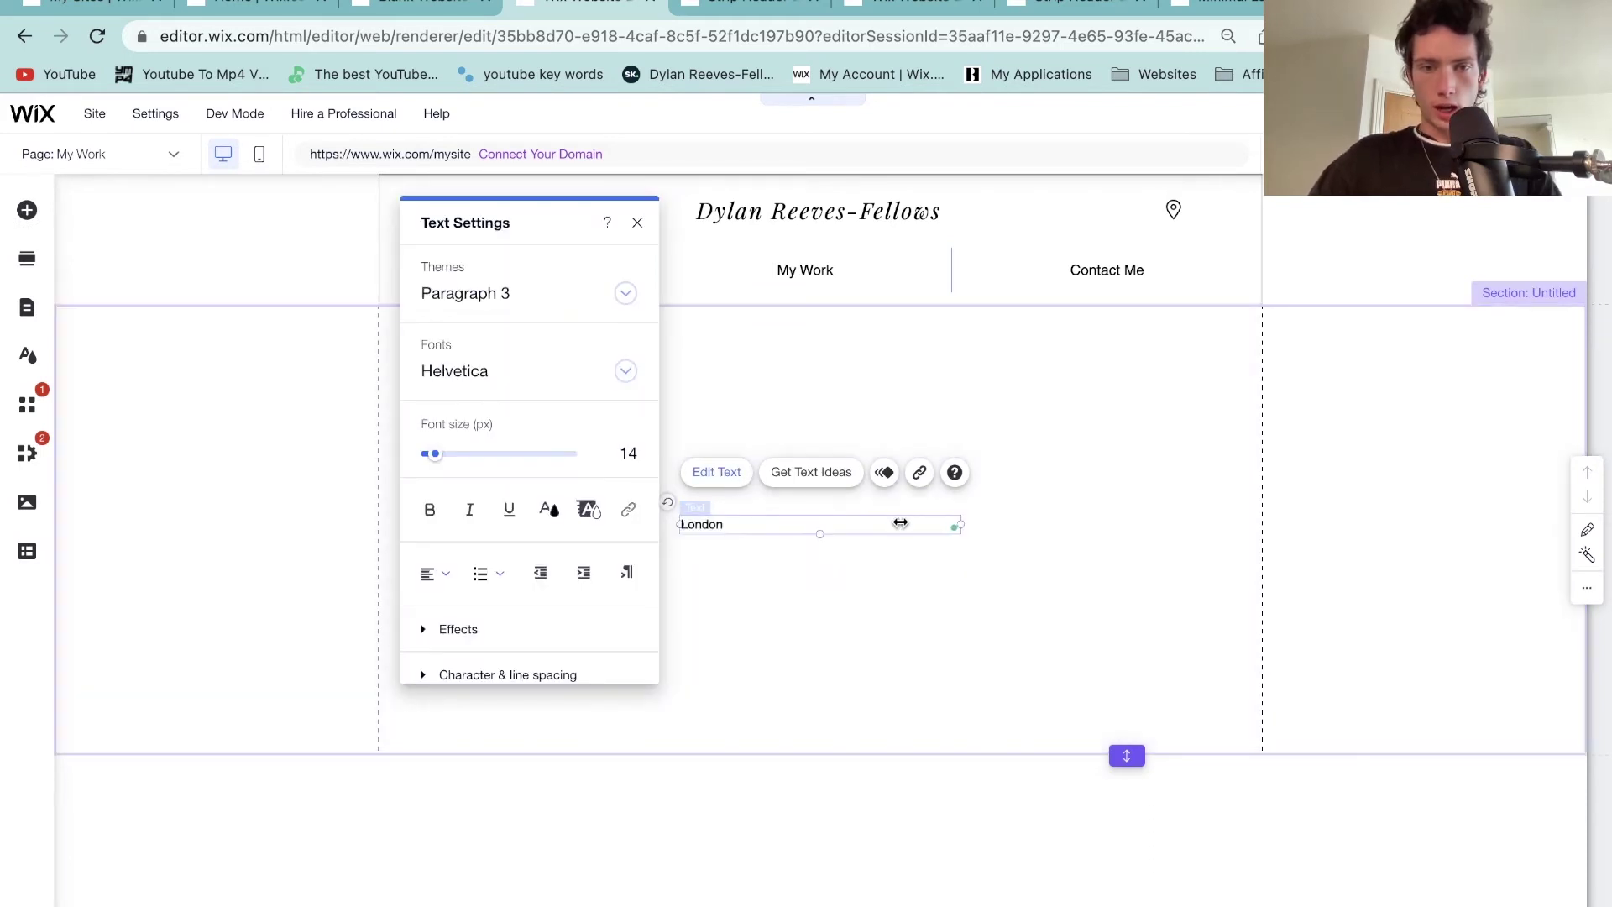
pyautogui.moveTo(961, 532); pyautogui.dragTo(1231, 210)
pyautogui.click(713, 533)
pyautogui.click(888, 252)
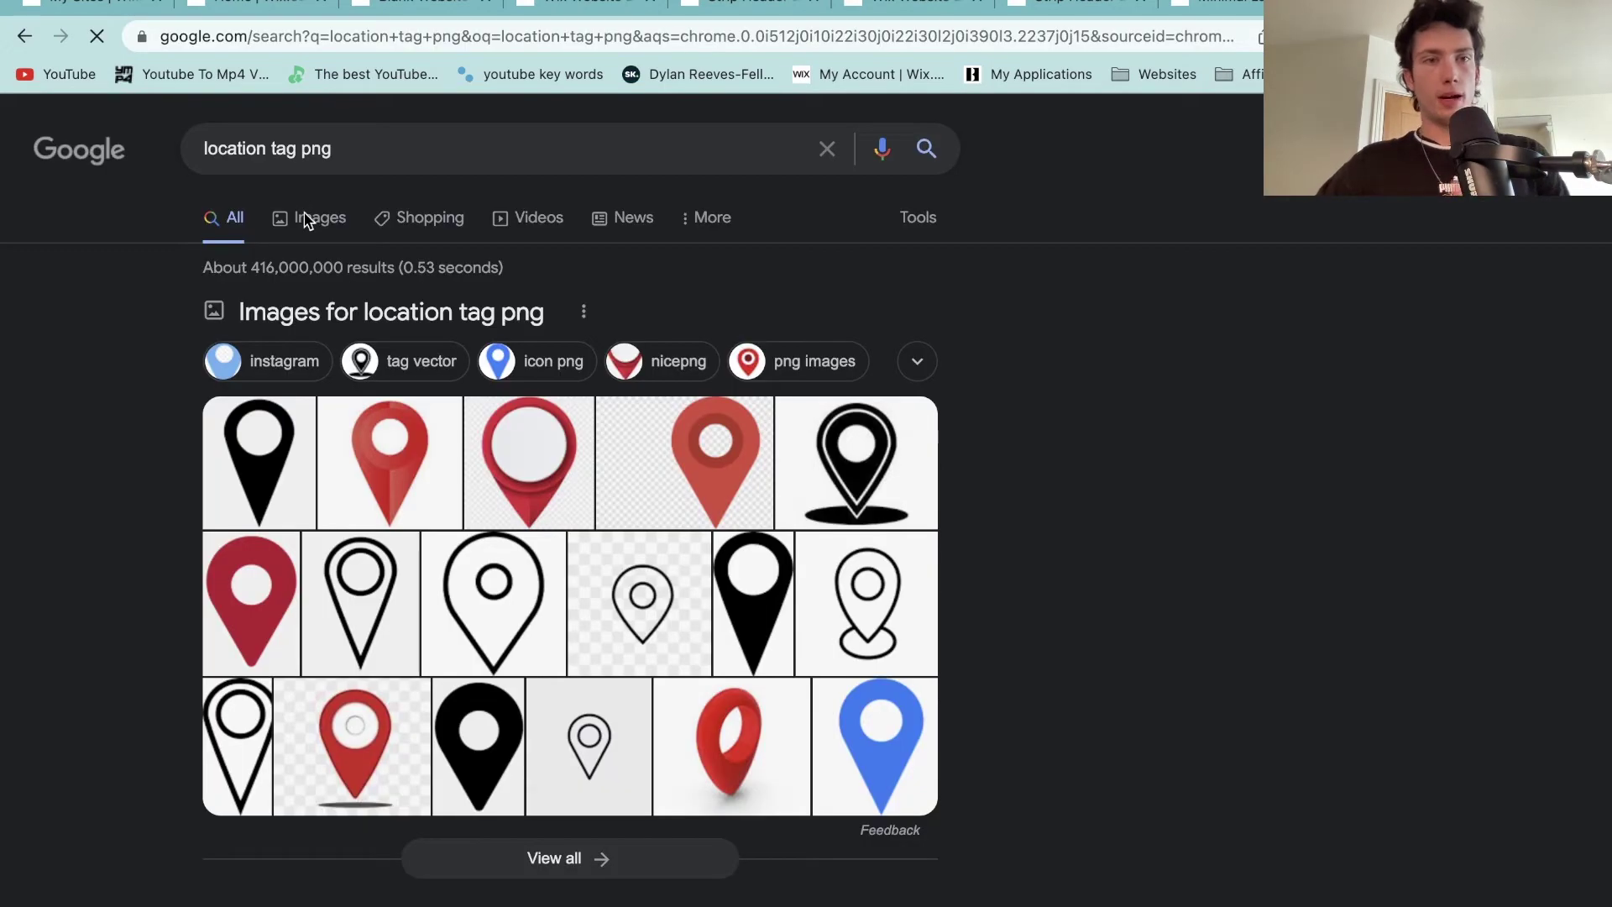
pyautogui.click(308, 217)
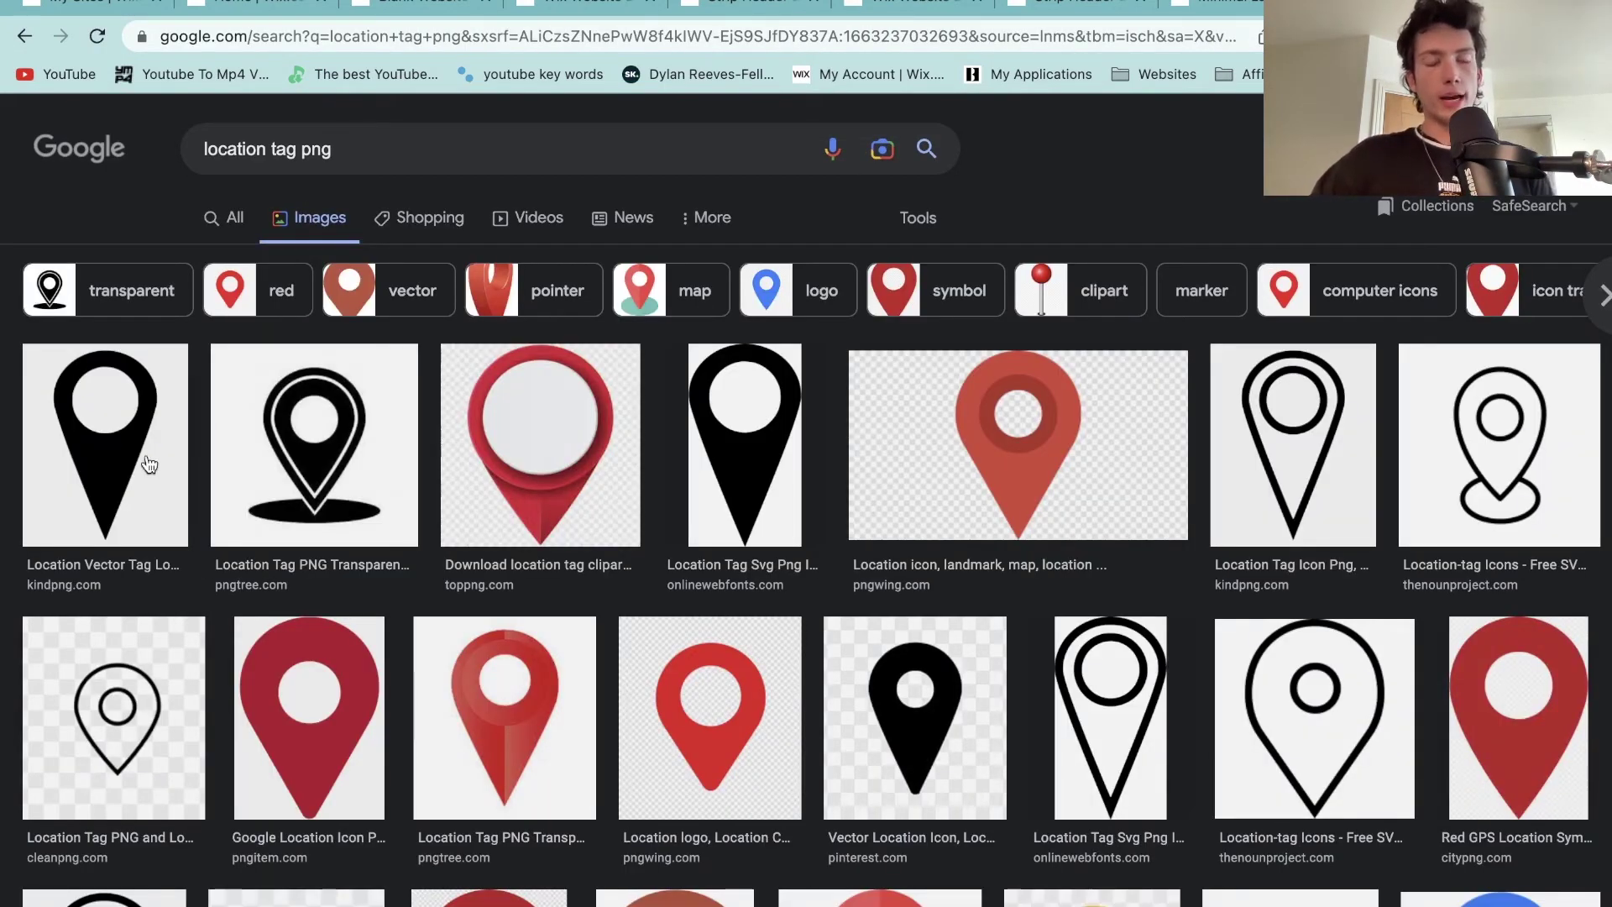
pyautogui.click(148, 464)
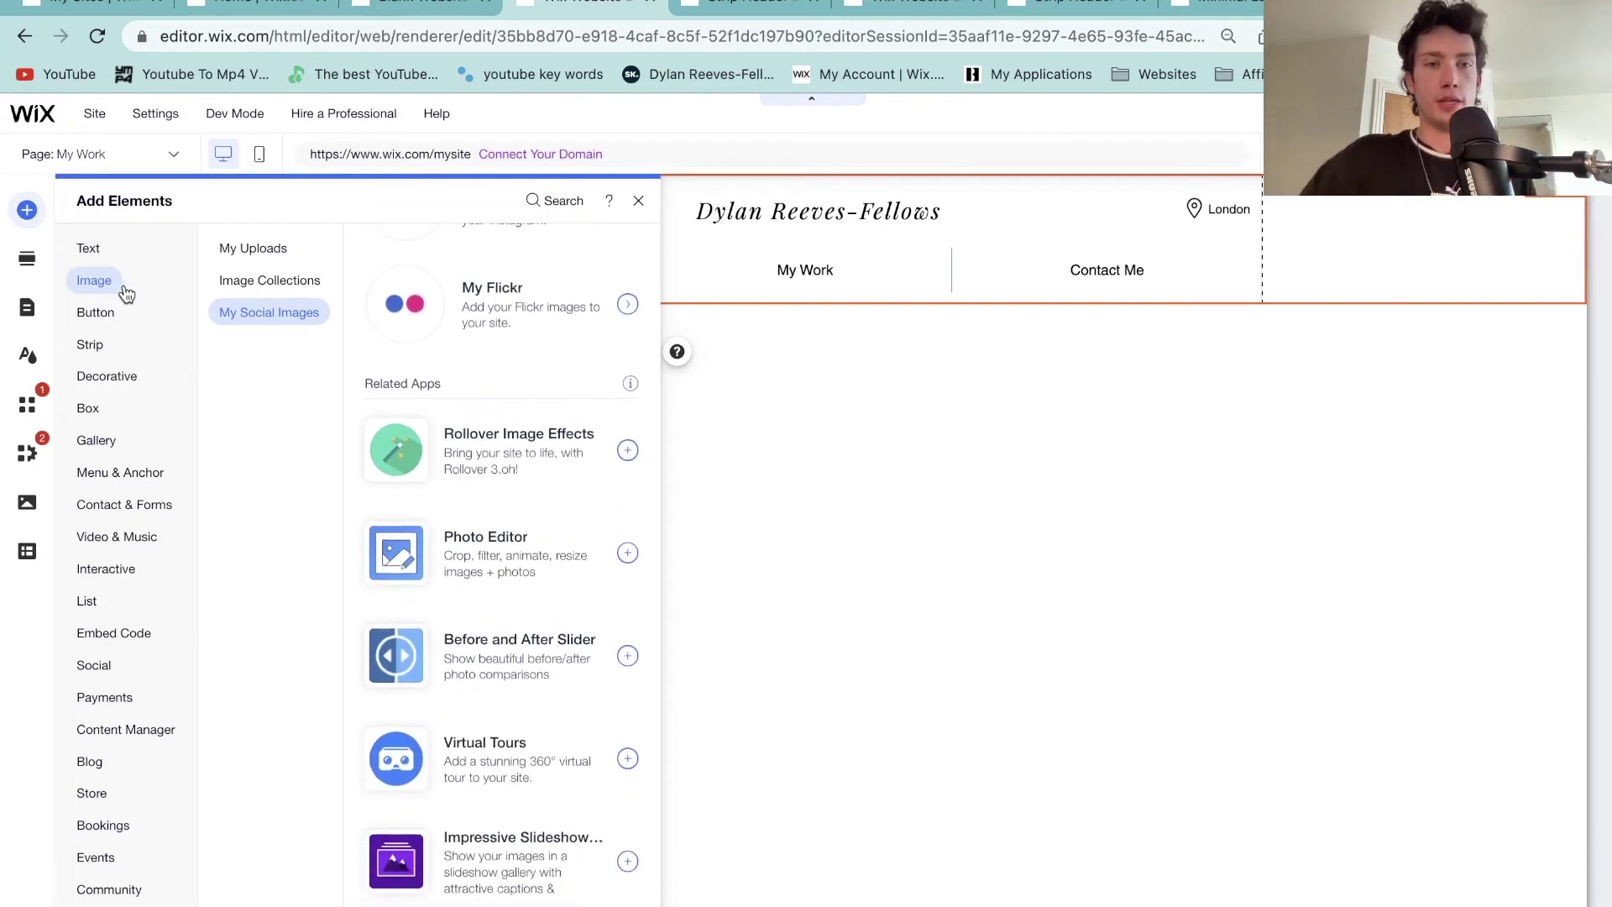
# - Use the Page dropdown to visit the Contact Me page, then the HOME page
pyautogui.click(113, 290)
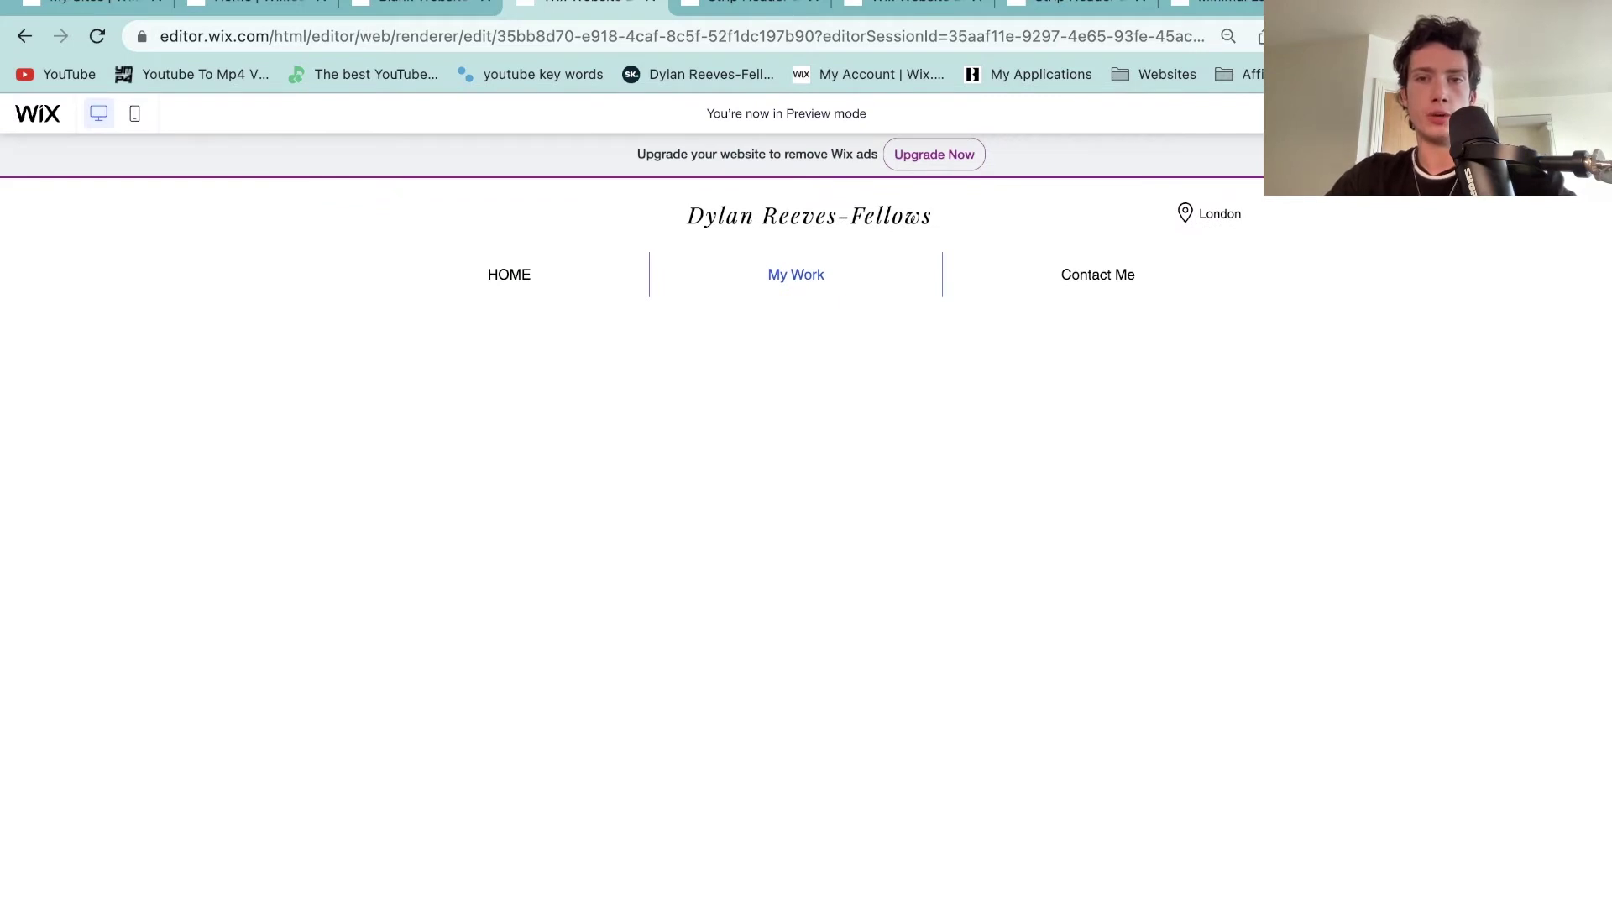
pyautogui.click(173, 155)
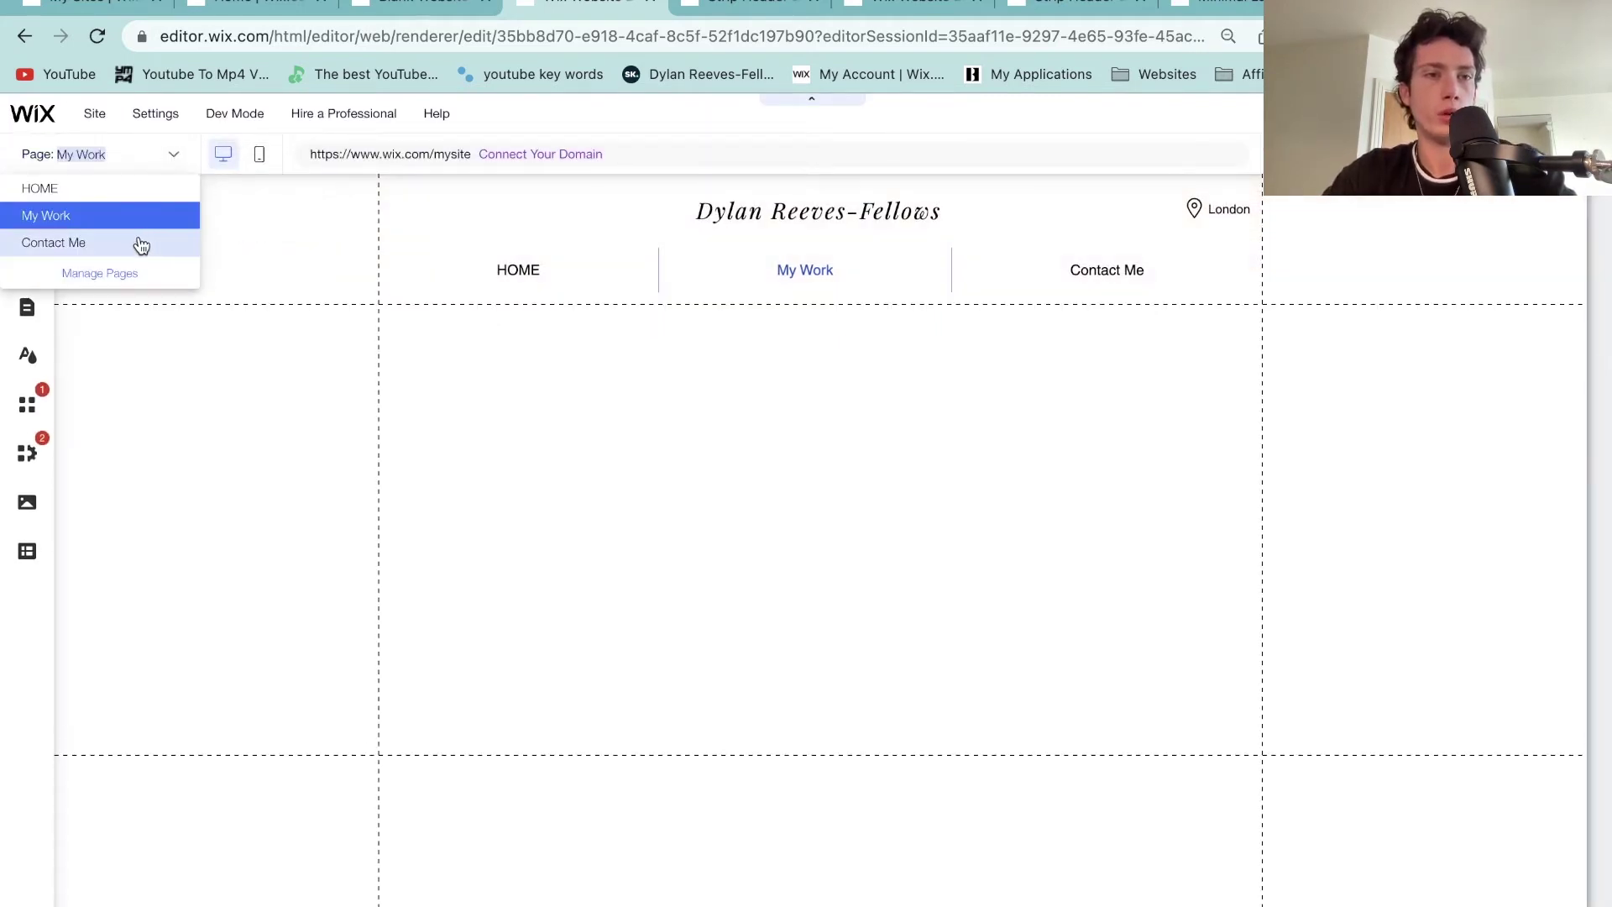
pyautogui.click(141, 243)
pyautogui.click(133, 156)
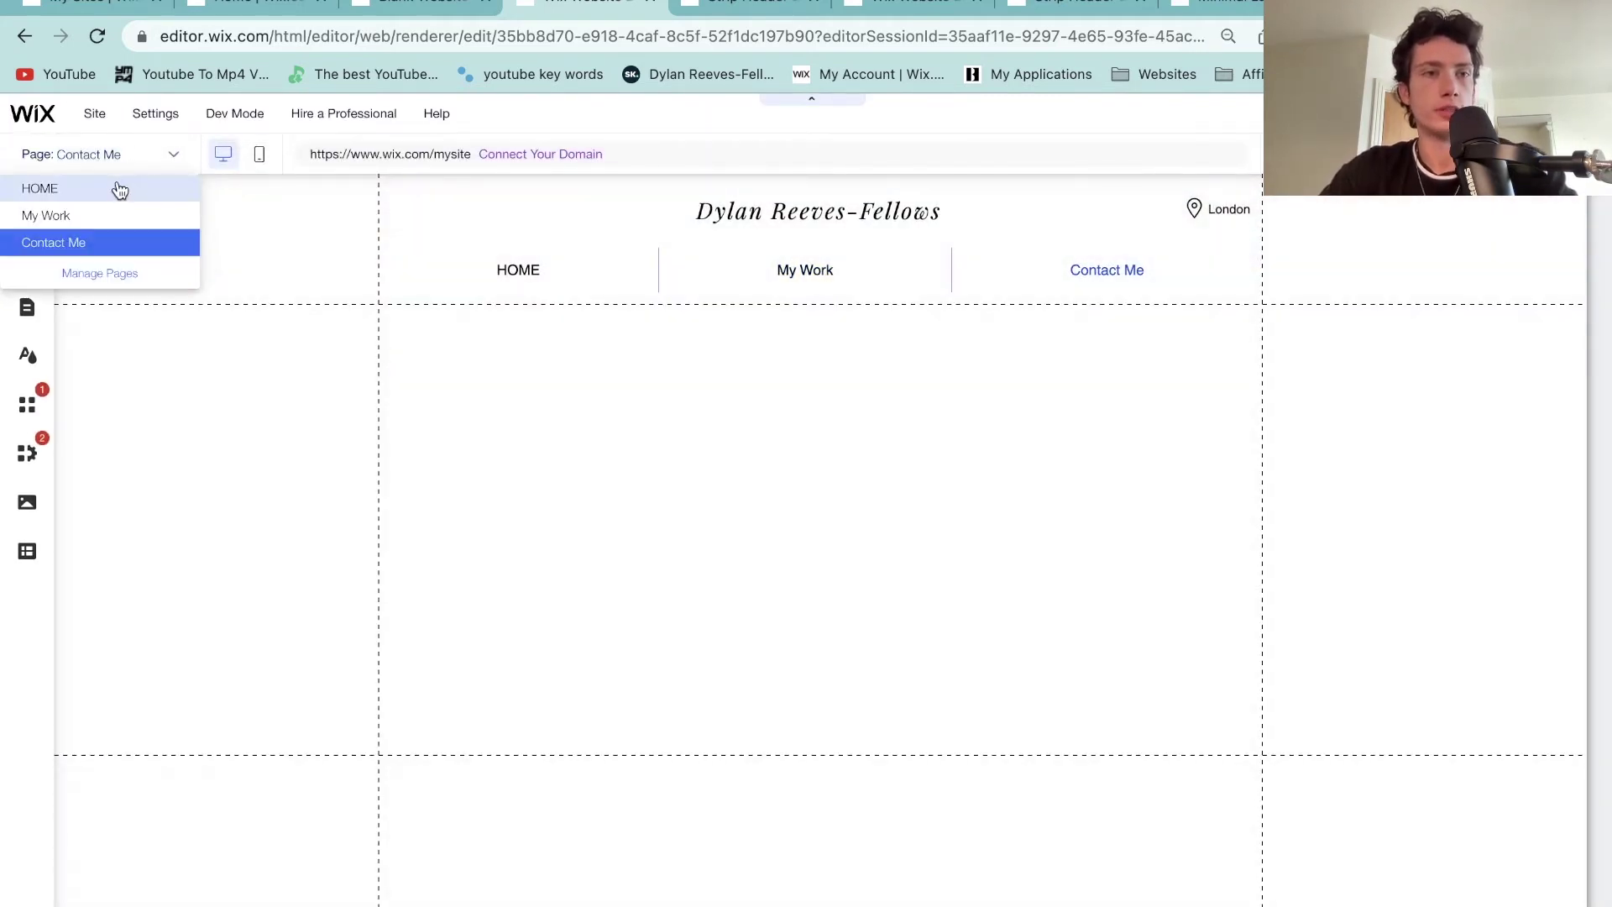
pyautogui.click(120, 189)
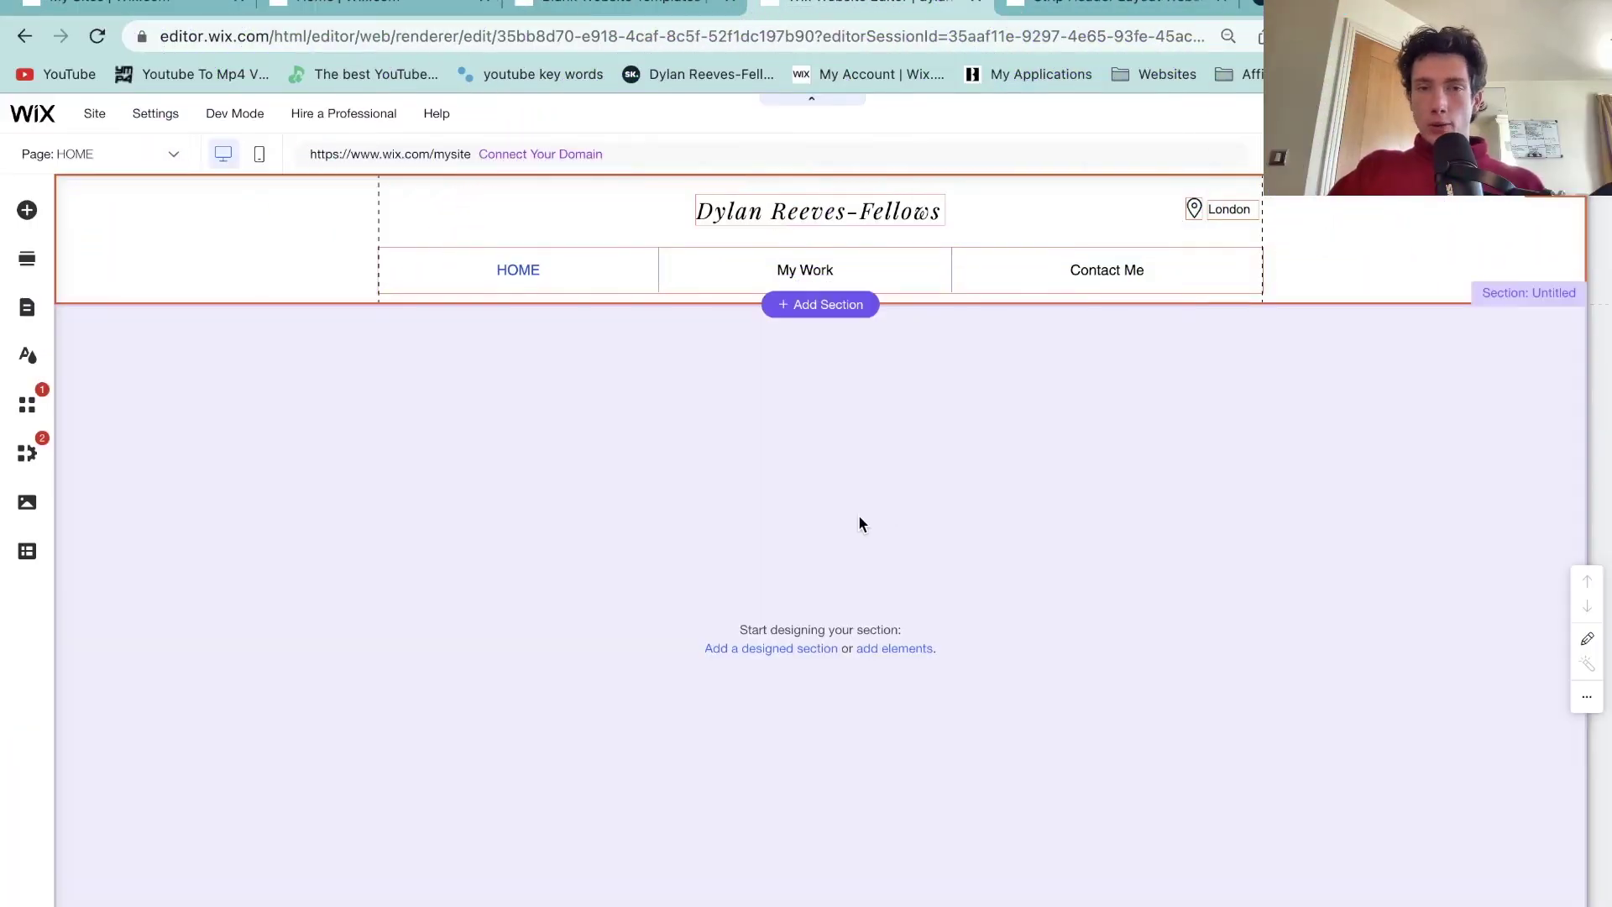
pyautogui.click(859, 518)
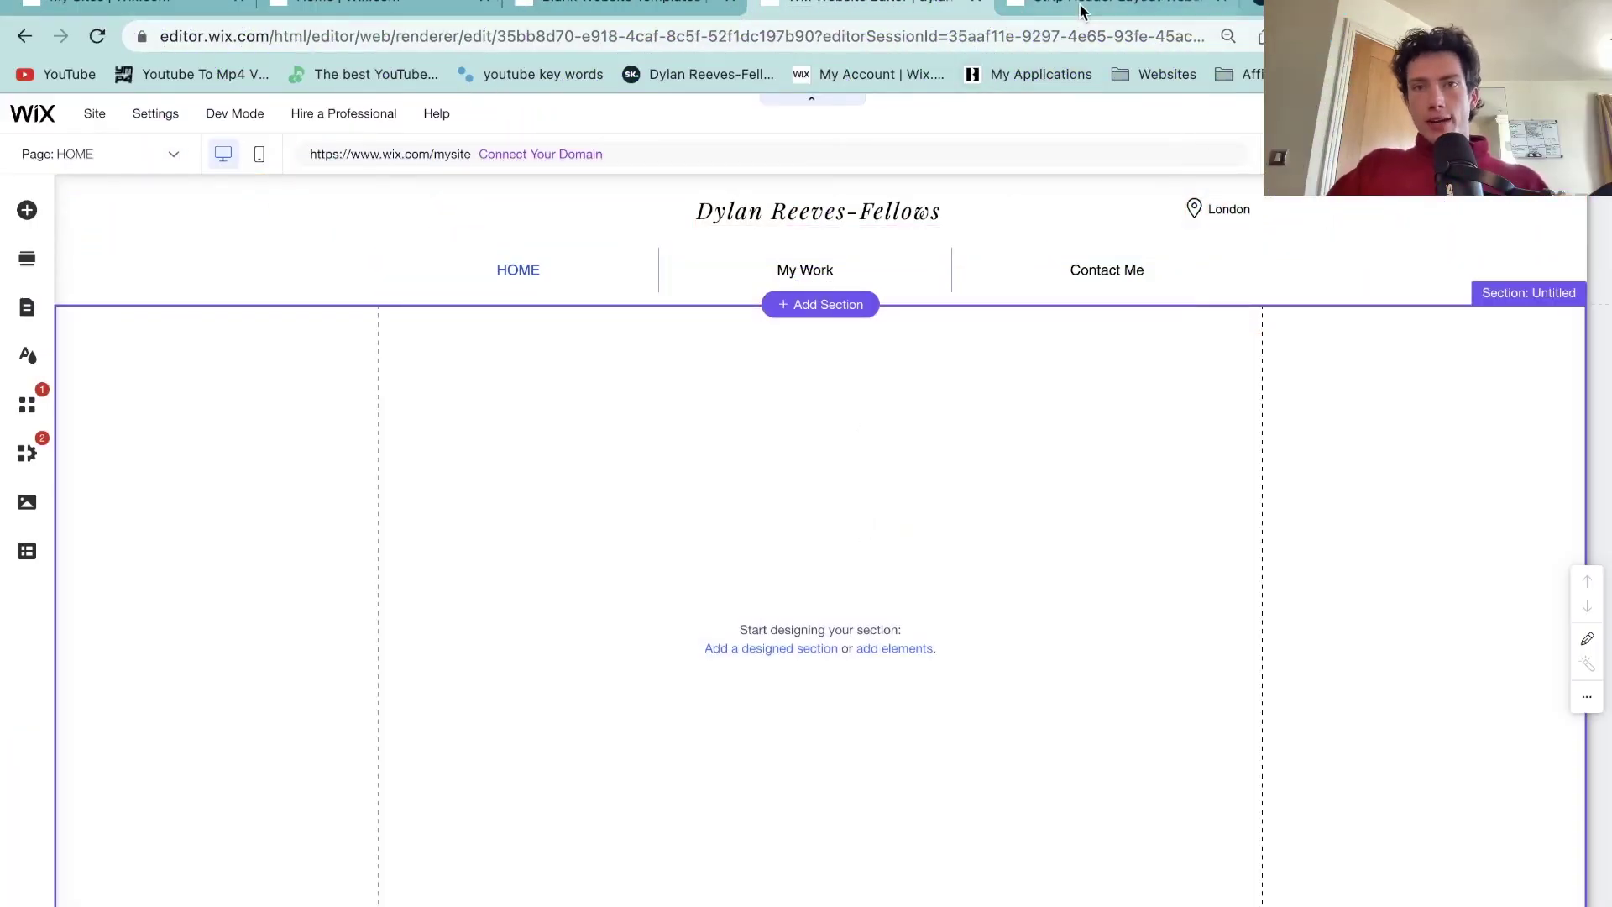
pyautogui.click(1081, 6)
pyautogui.scroll(-2, 753, 505)
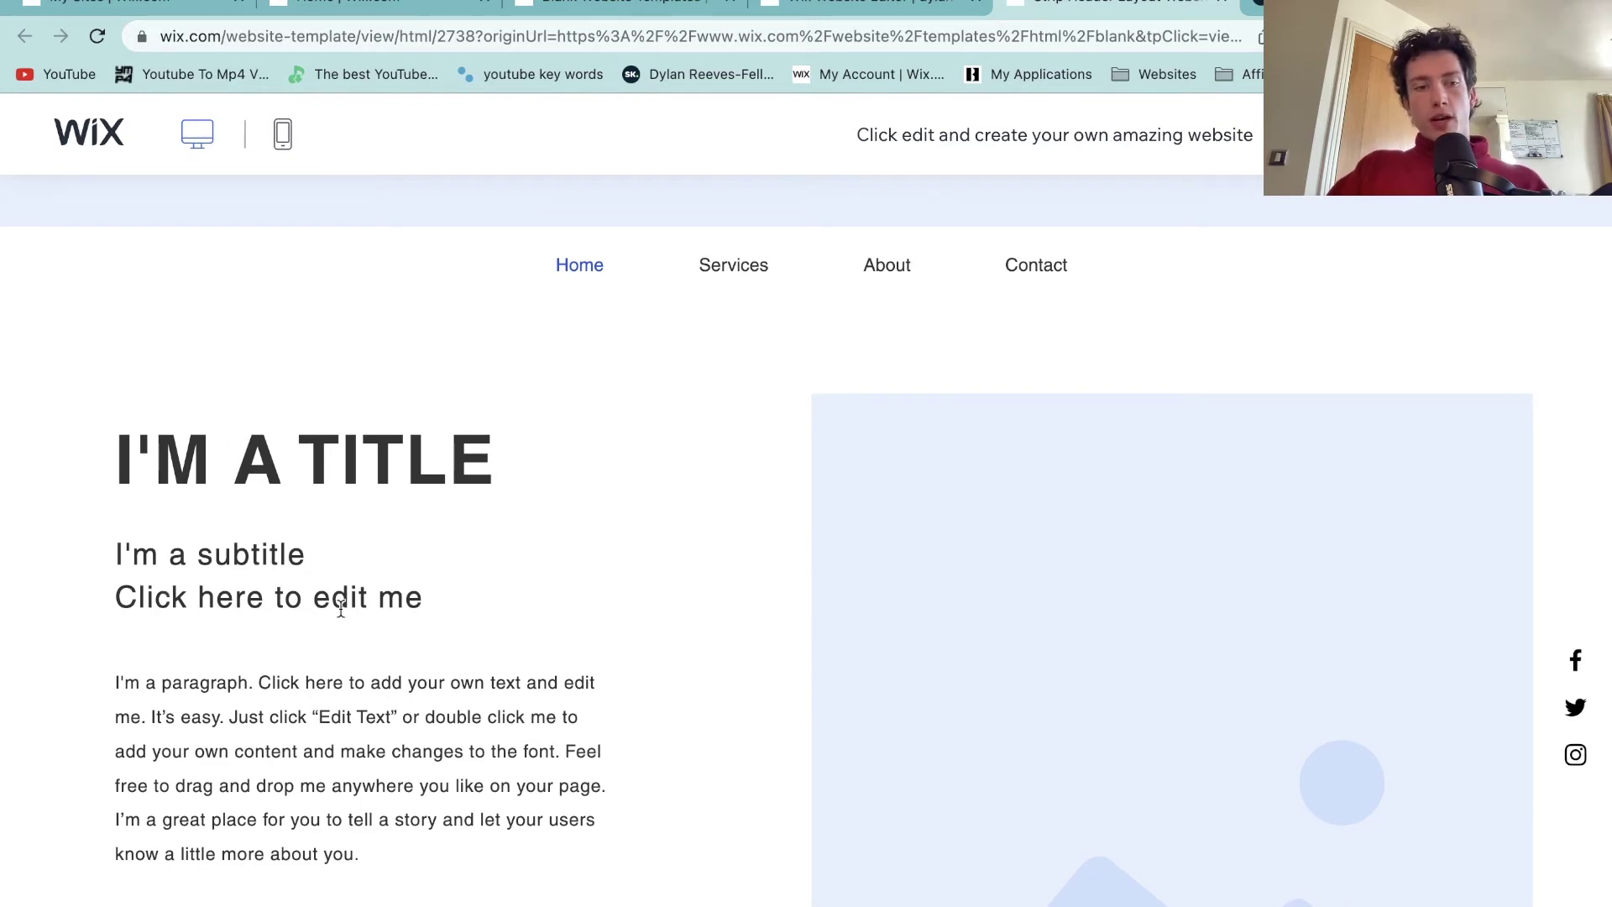
pyautogui.scroll(-4, 341, 609)
pyautogui.scroll(4, 979, 499)
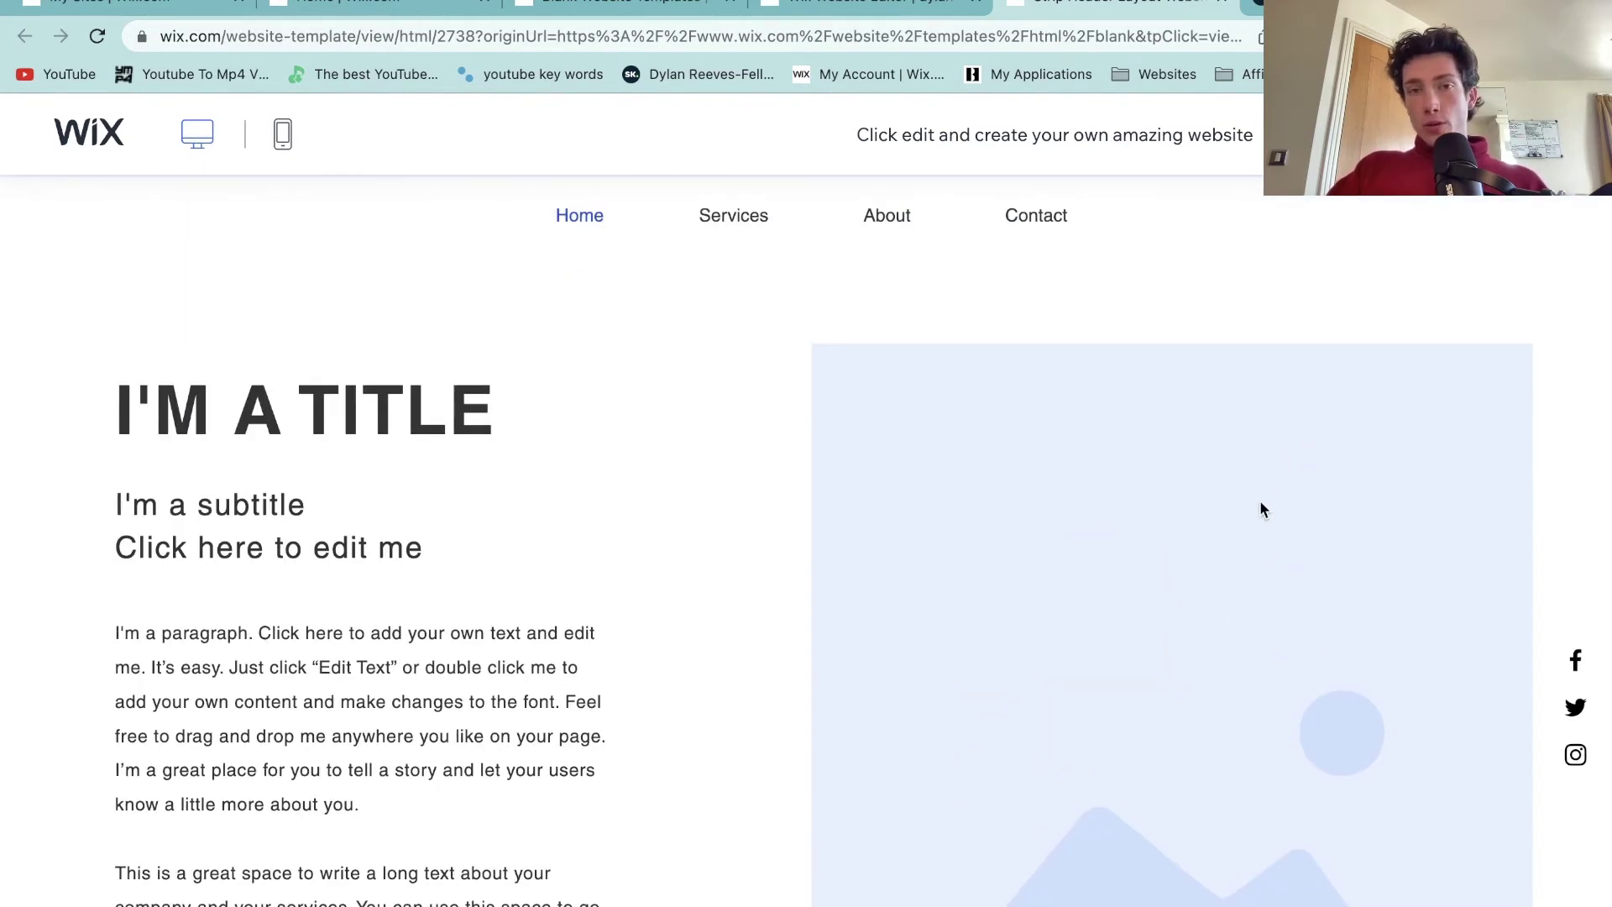
pyautogui.scroll(-5, 1253, 561)
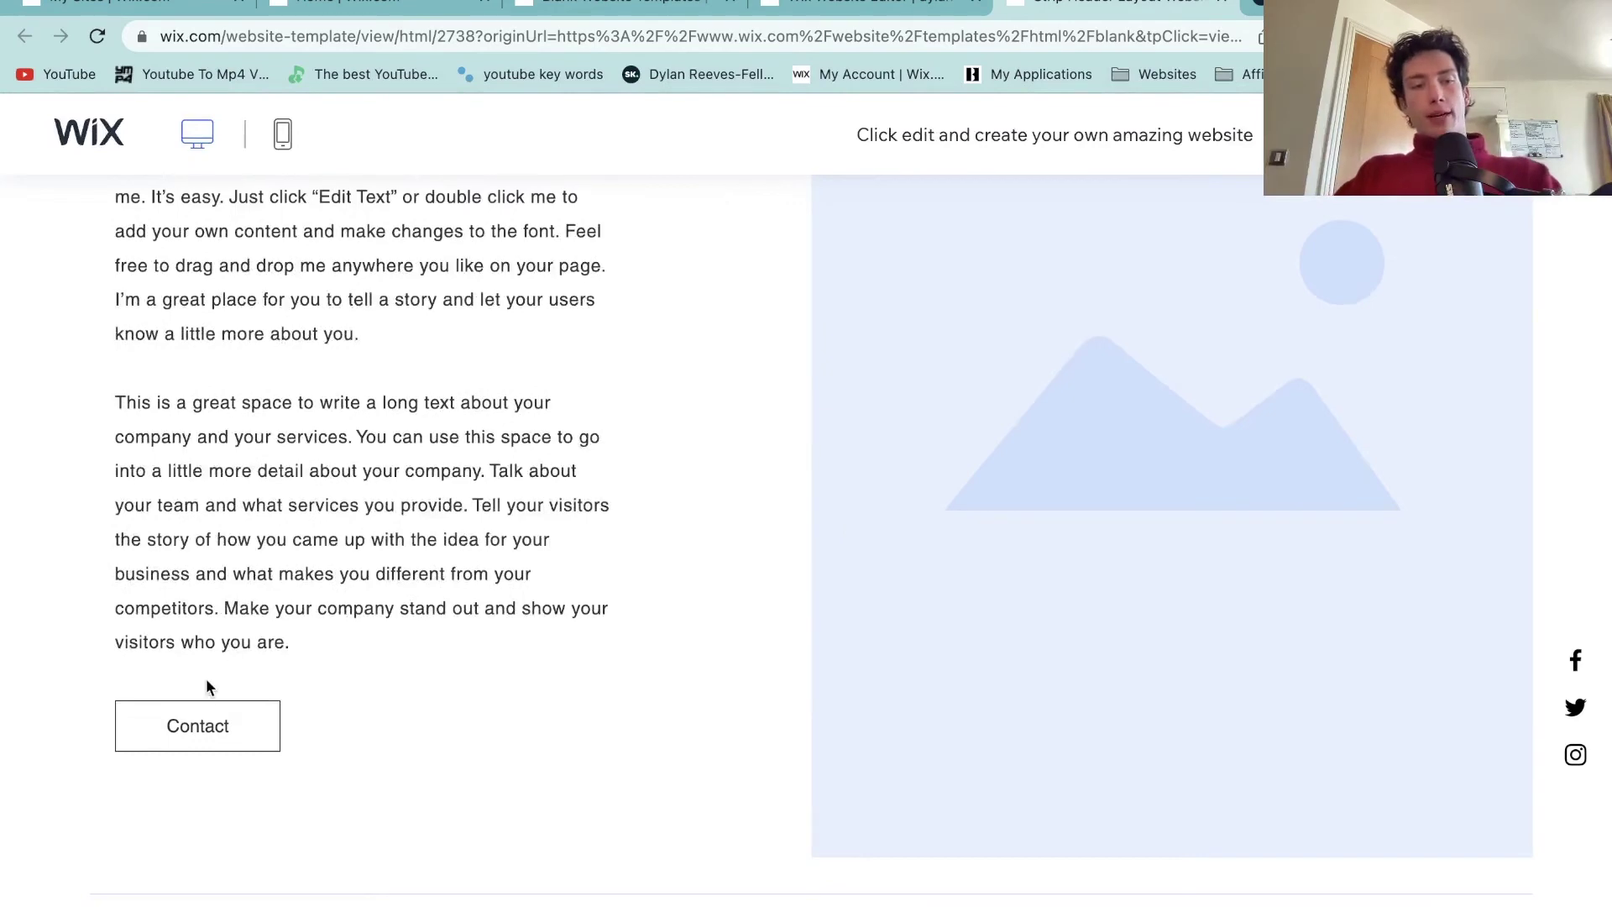
pyautogui.scroll(8, 917, 205)
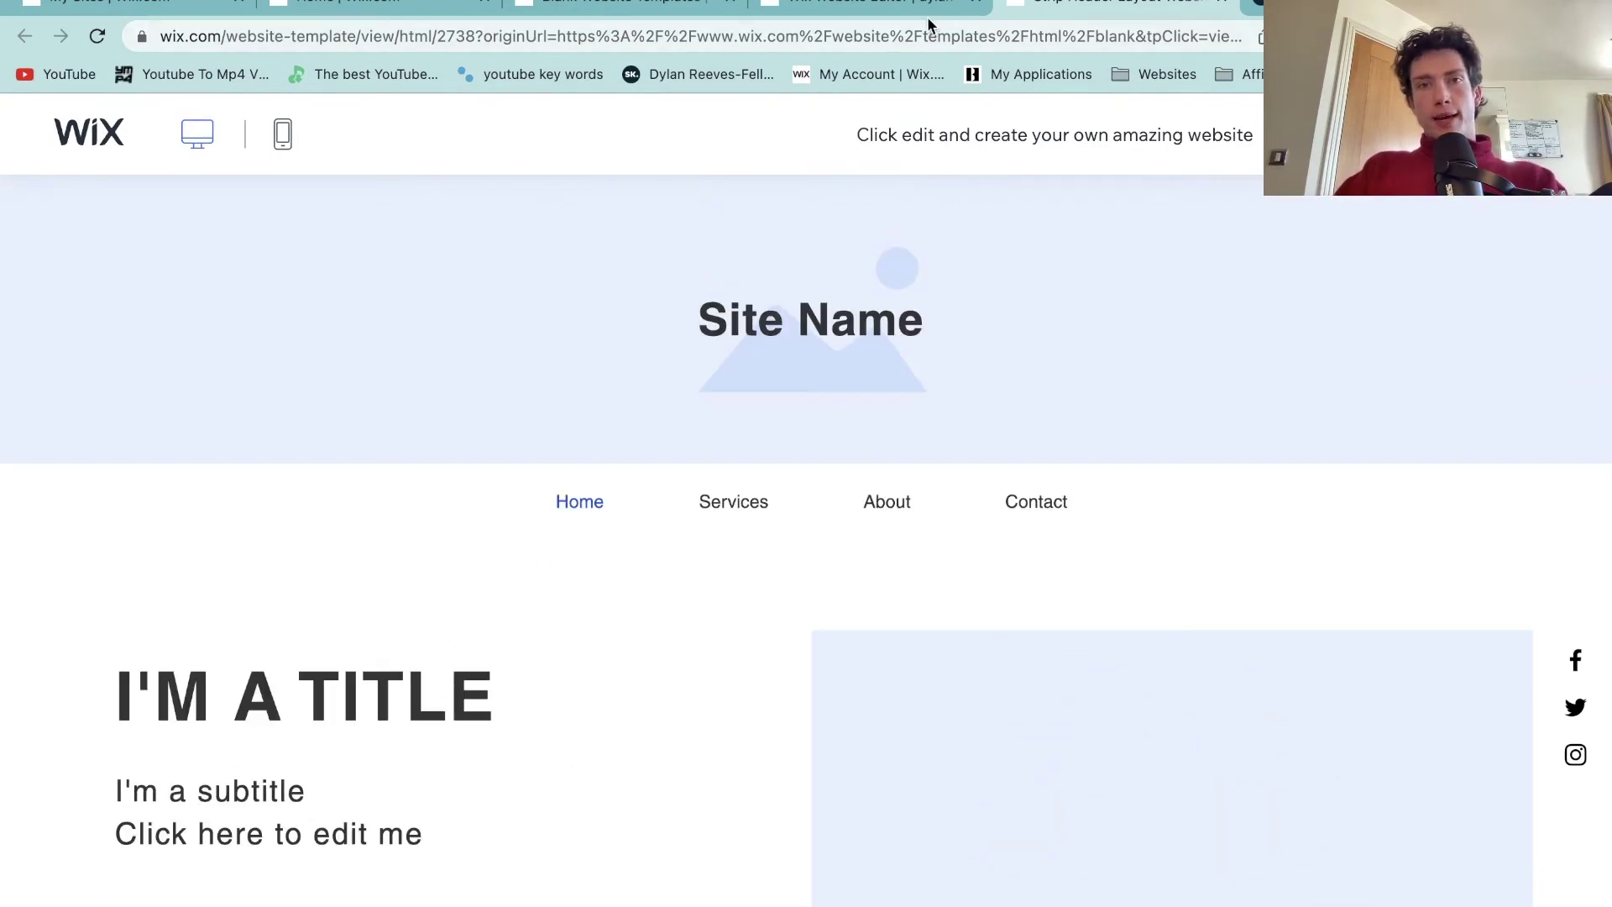
pyautogui.click(929, 19)
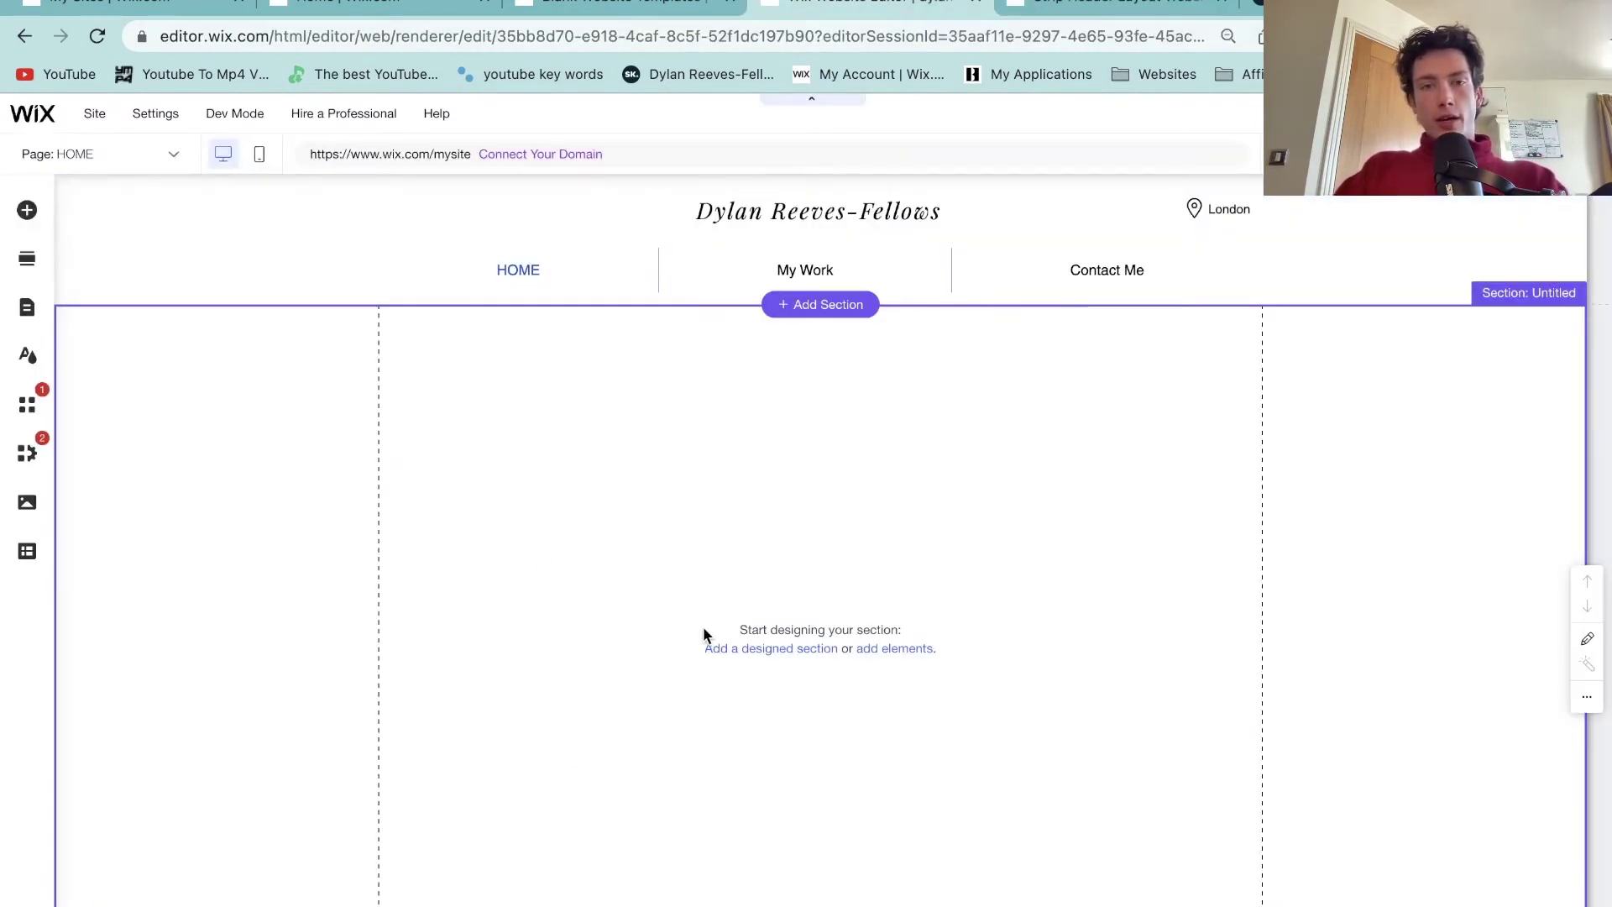
# - Add the headshot photo from the media library and resize it in the HOME section
pyautogui.click(27, 210)
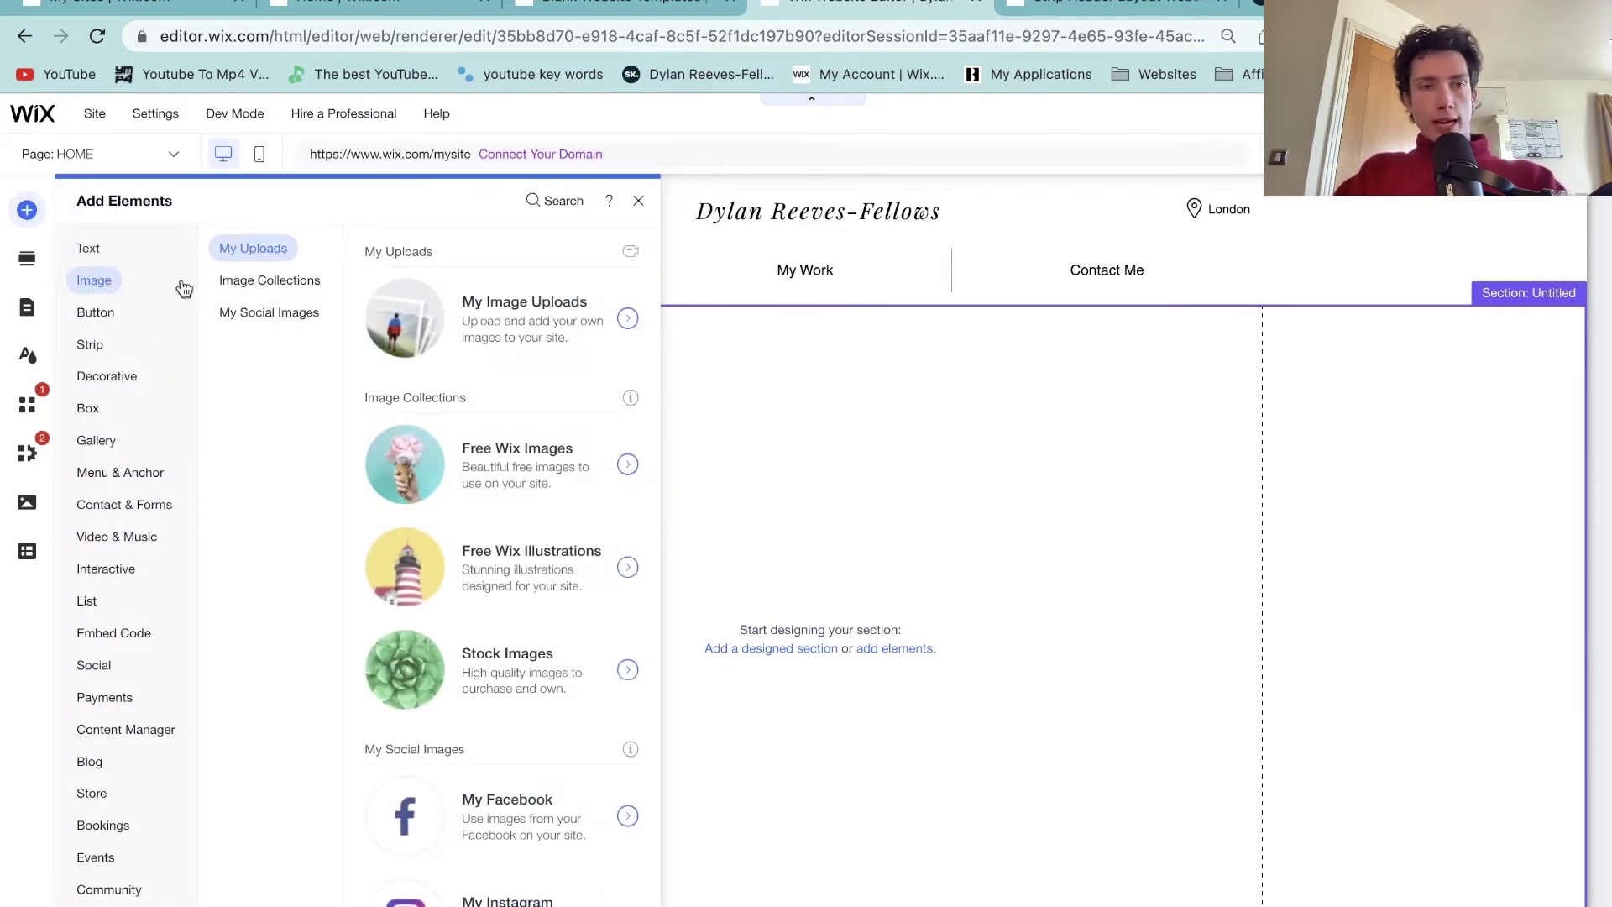
pyautogui.click(440, 330)
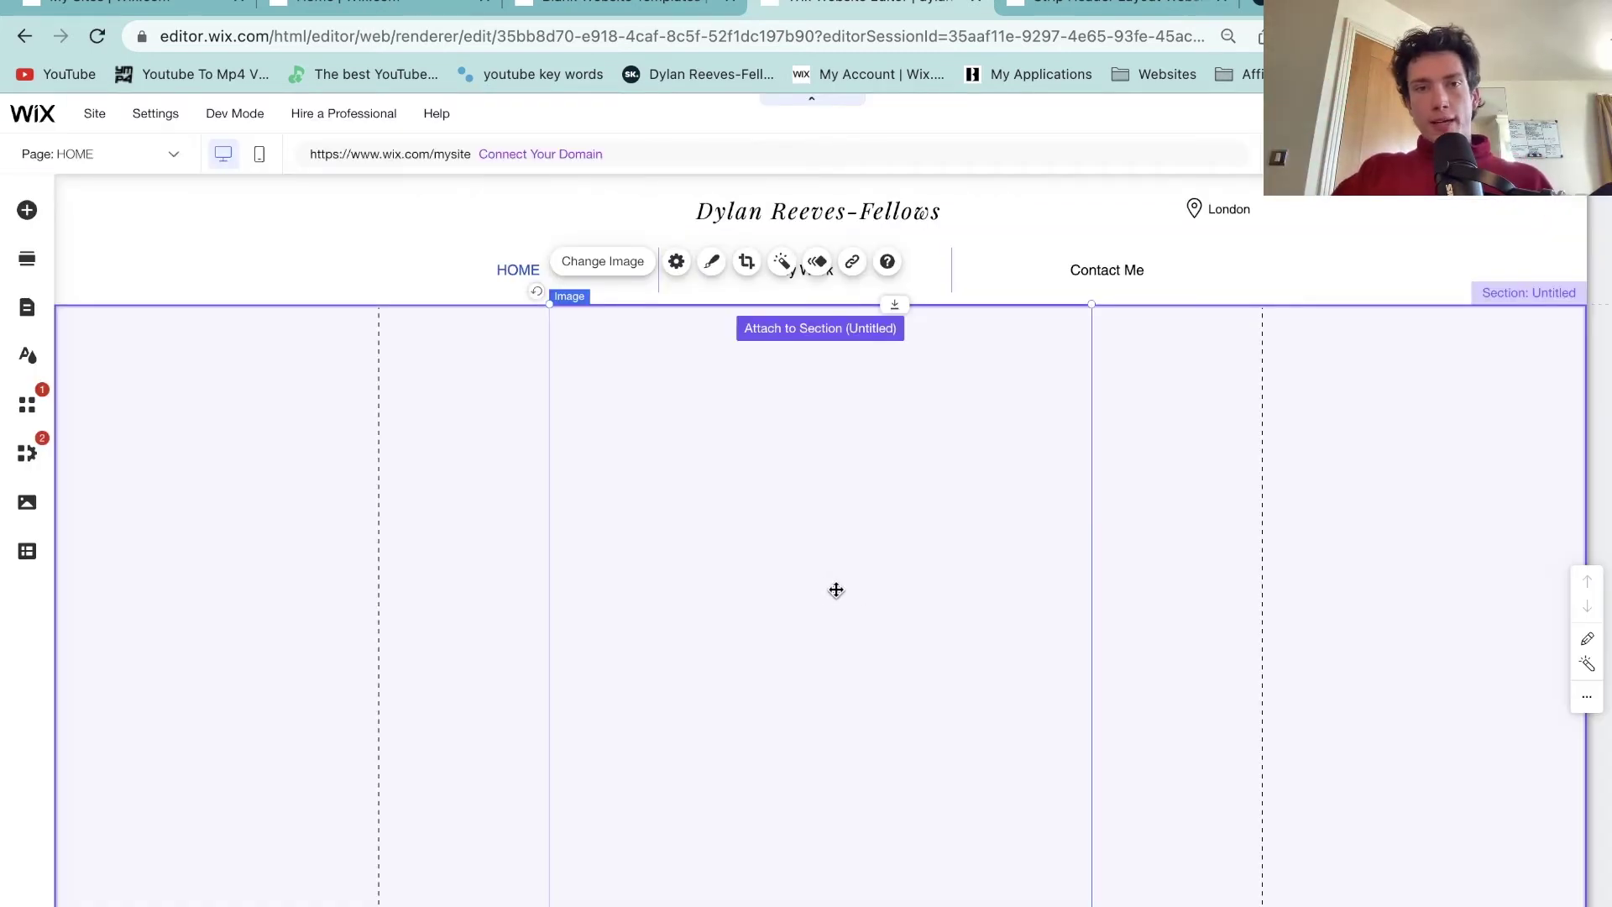
pyautogui.scroll(-1, 836, 589)
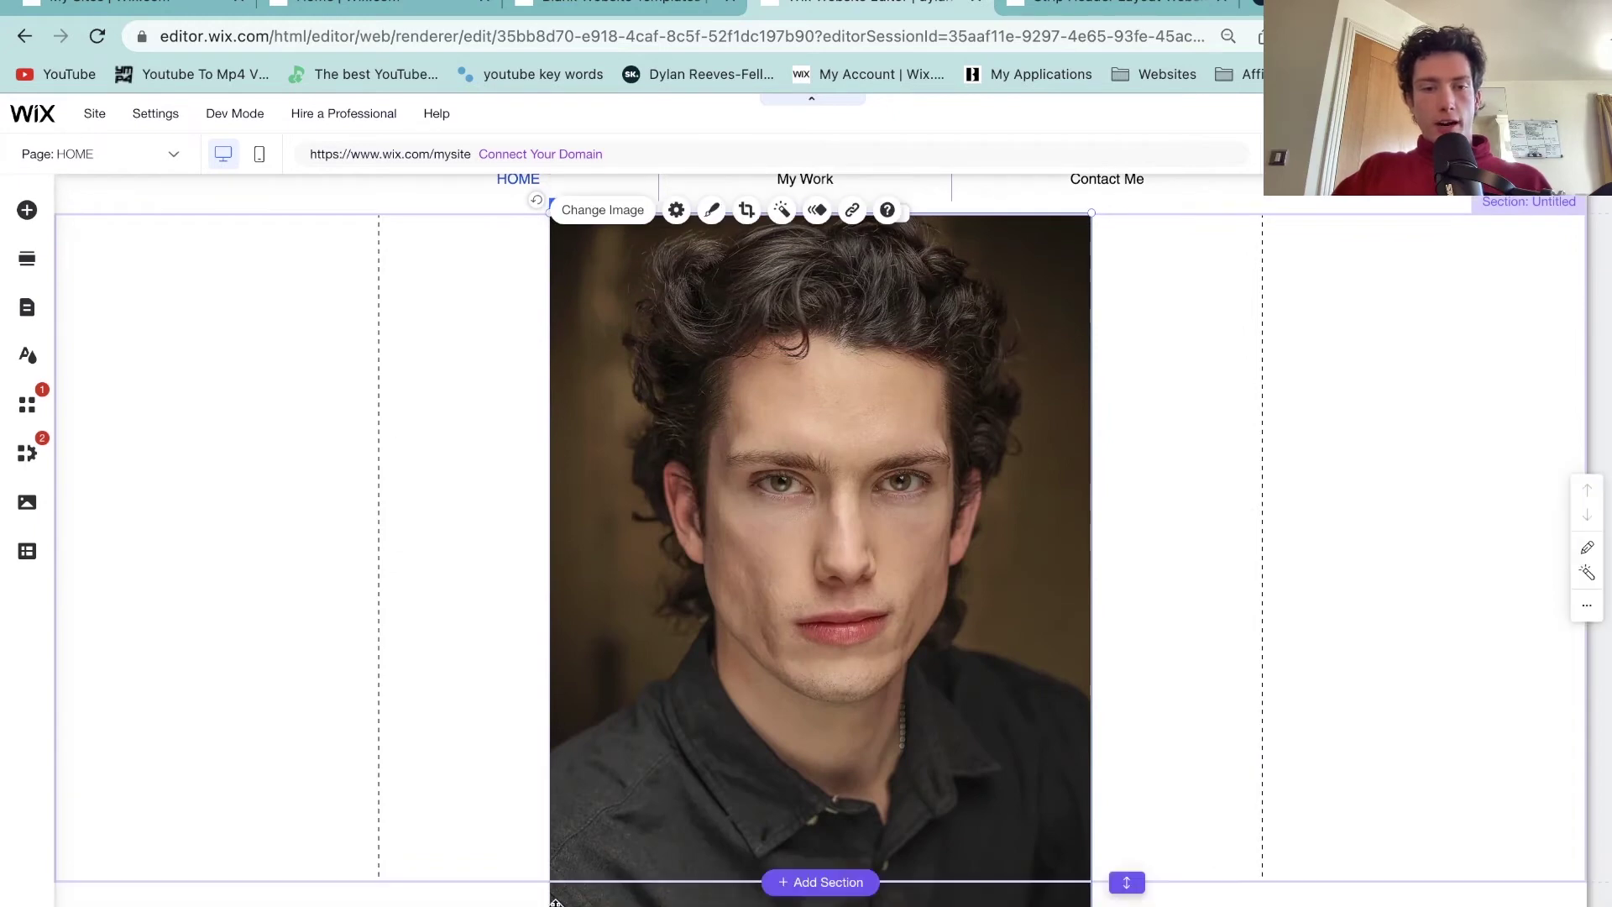
pyautogui.moveTo(646, 876); pyautogui.dragTo(813, 582)
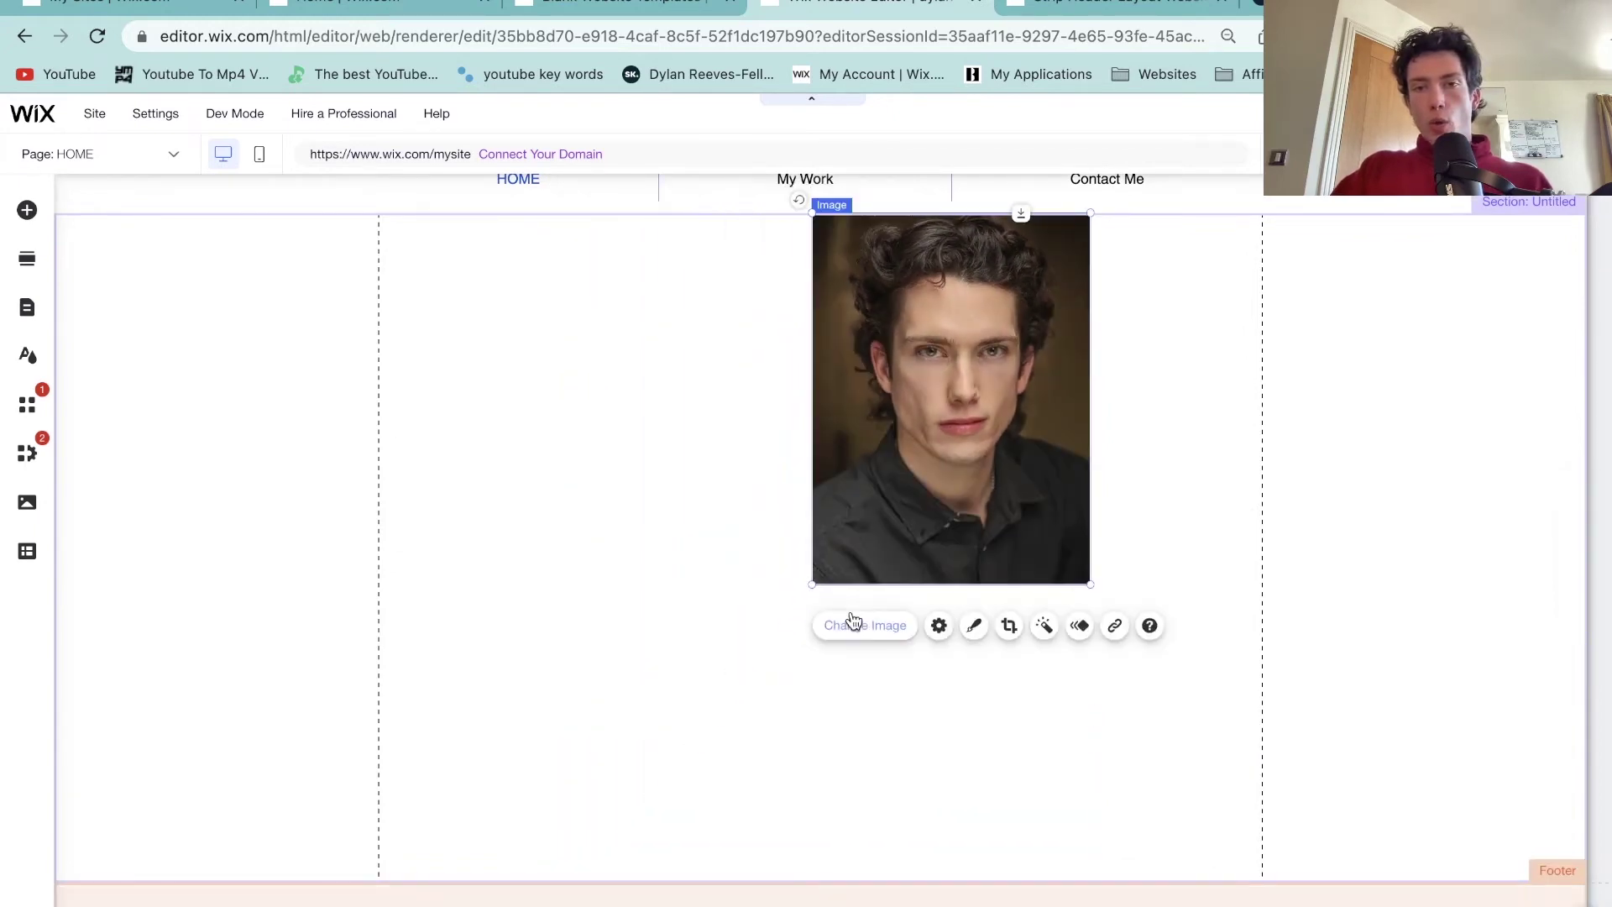
pyautogui.scroll(1, 849, 623)
pyautogui.moveTo(943, 461); pyautogui.dragTo(1119, 461)
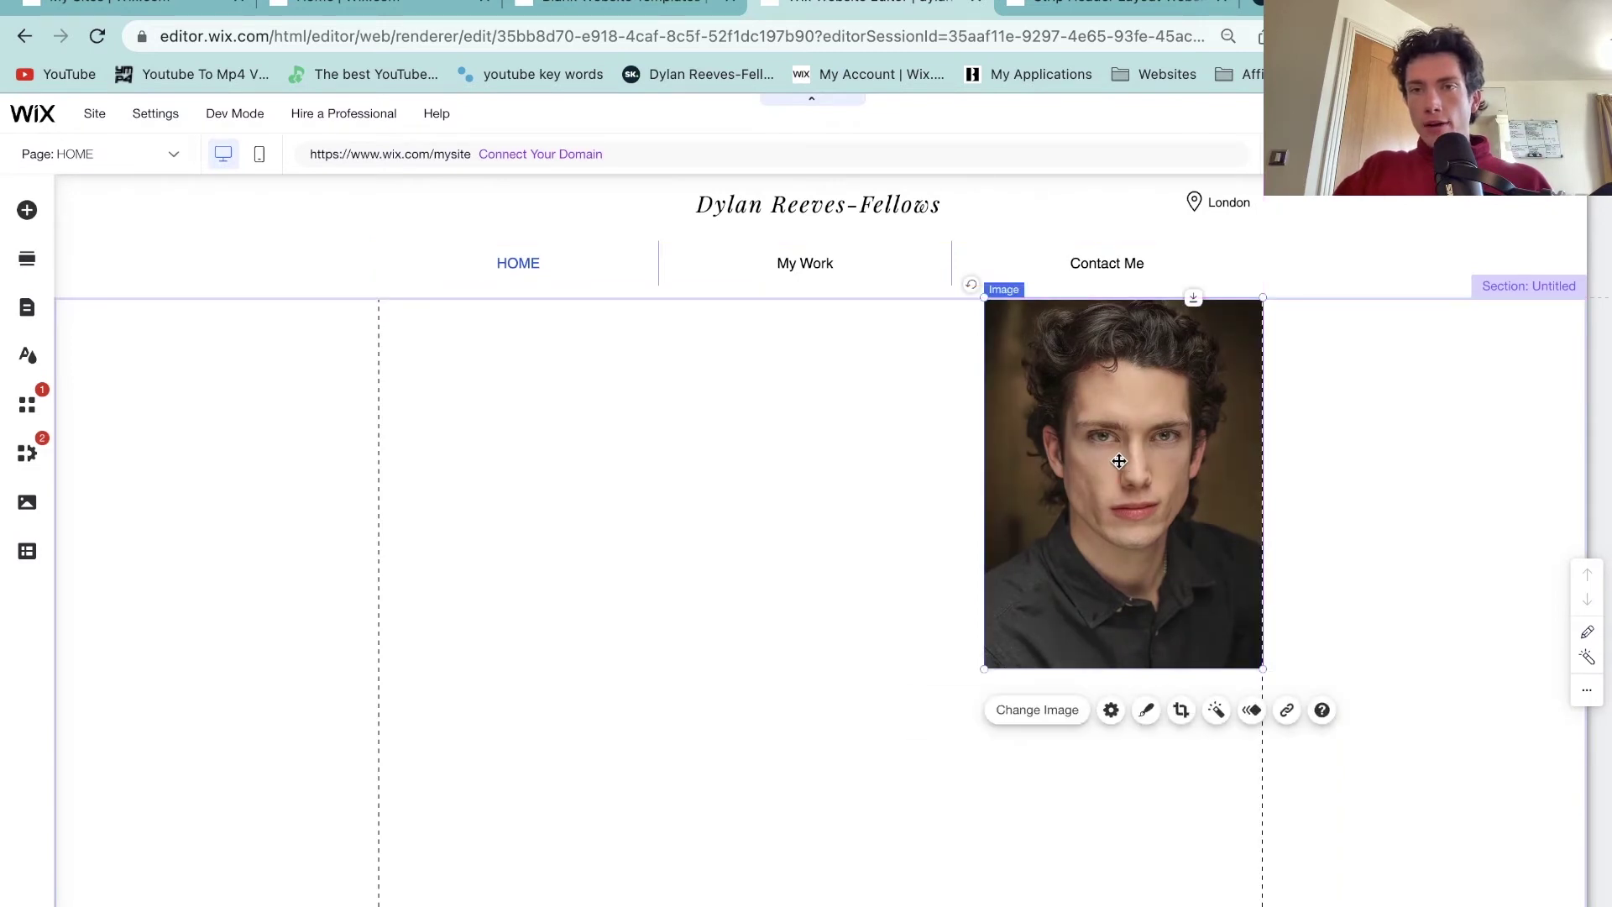
pyautogui.scroll(-1, 1120, 461)
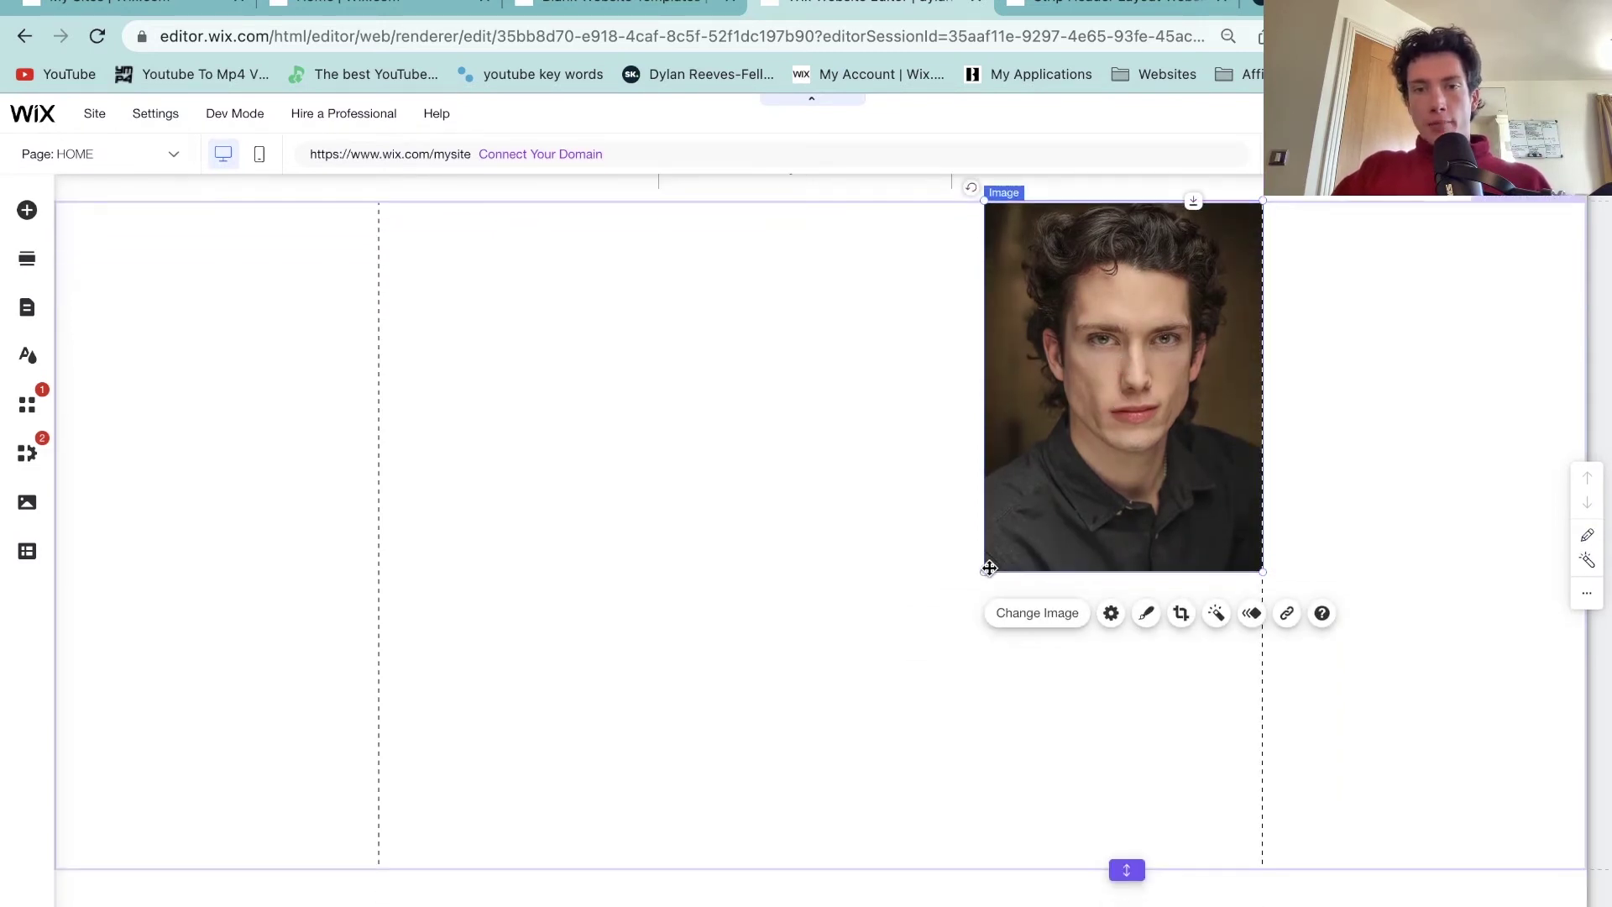
pyautogui.moveTo(989, 568); pyautogui.dragTo(882, 680)
# - Drag the section's bottom edge down to fit the portrait, then preview the page
pyautogui.scroll(-1, 1127, 853)
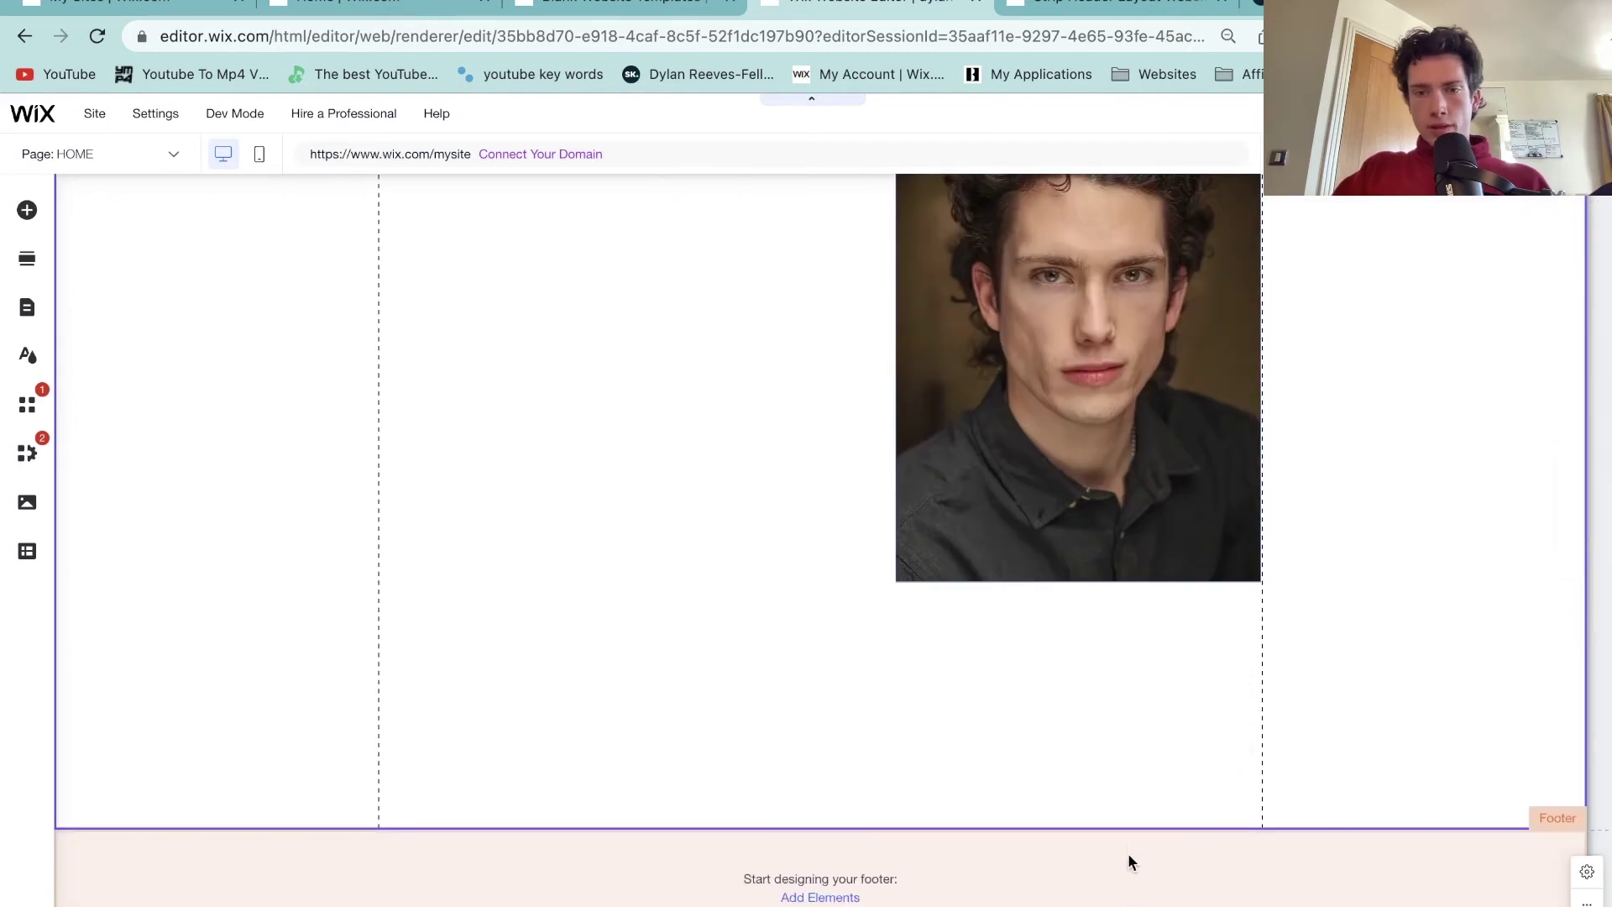
pyautogui.moveTo(1126, 827); pyautogui.dragTo(1127, 905)
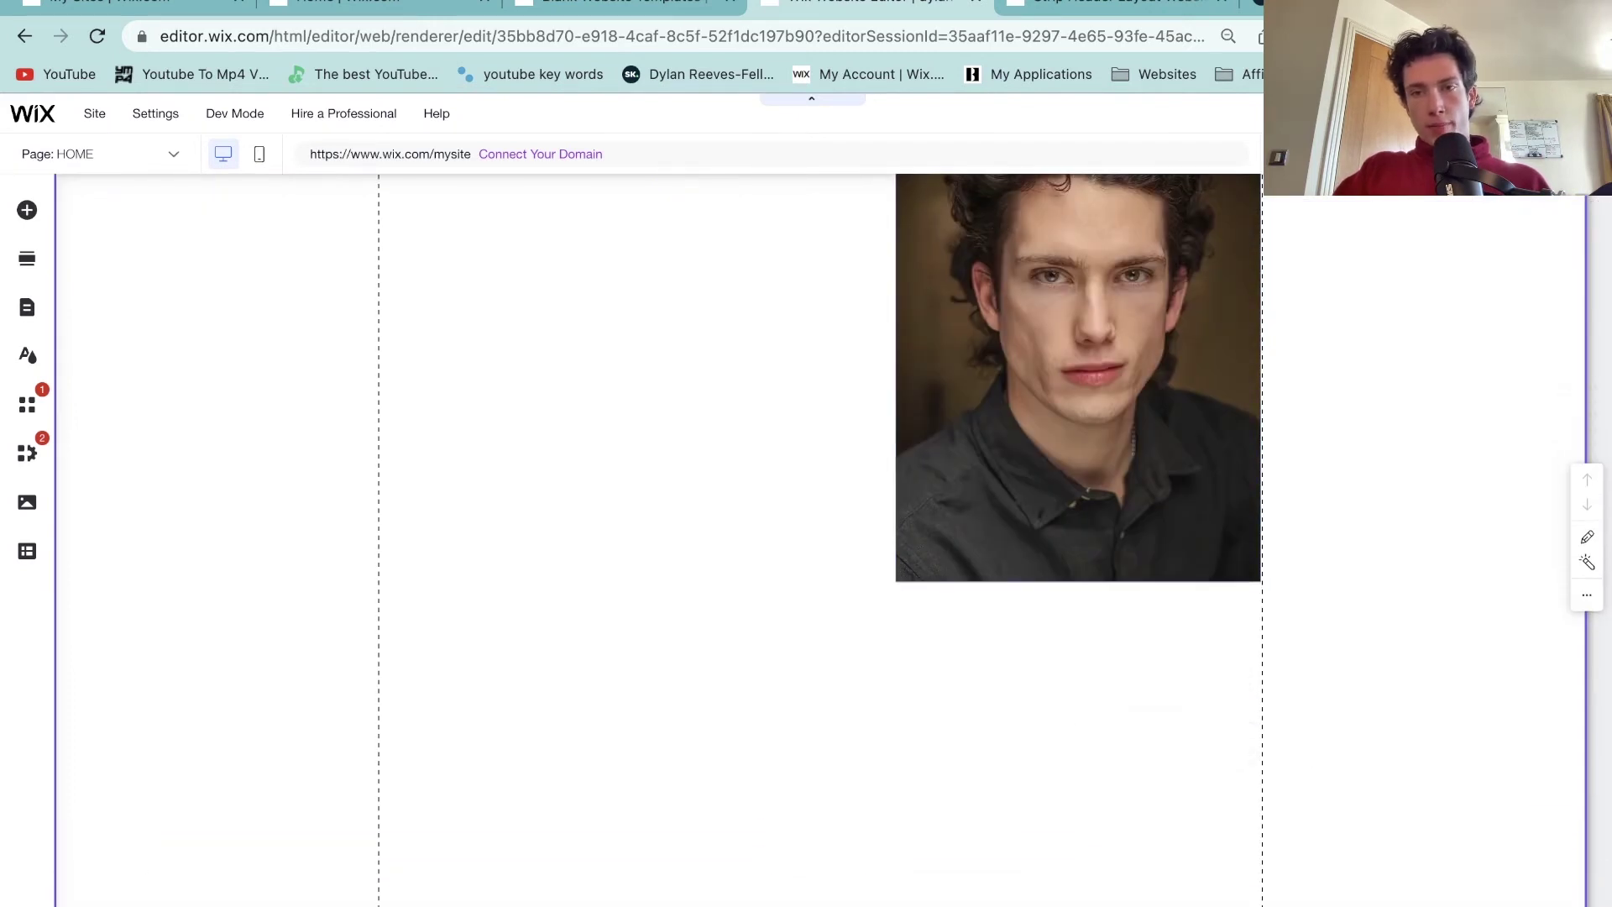
pyautogui.scroll(2, 1127, 685)
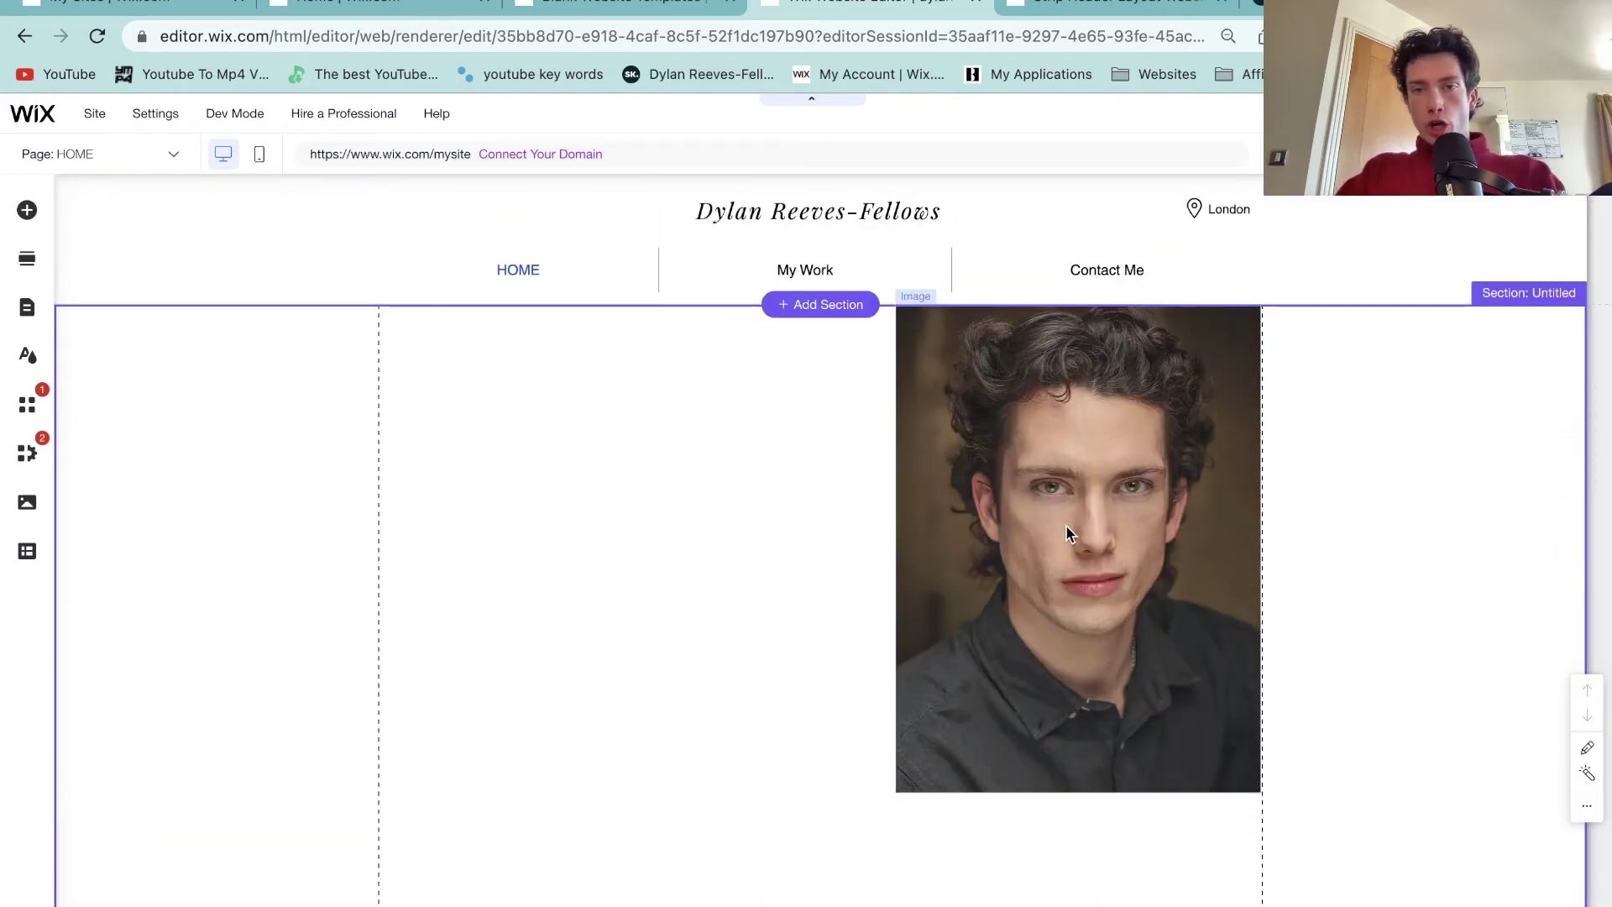
pyautogui.click(1491, 113)
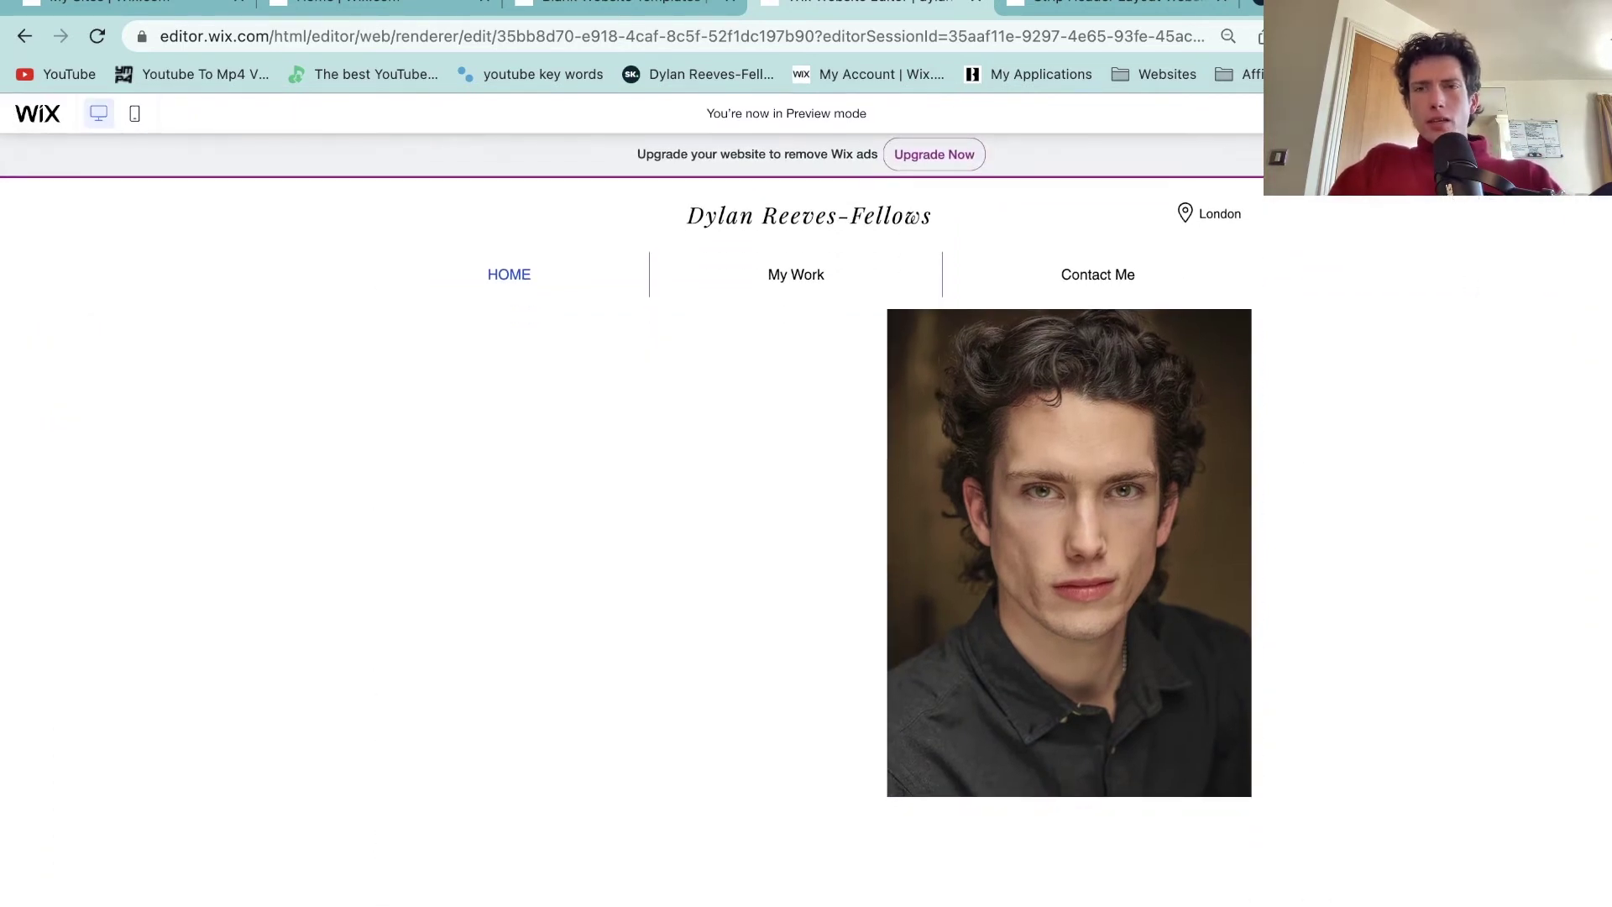
# - Back in the editor, move the headshot slightly down and left and enlarge it a little
pyautogui.click(1491, 114)
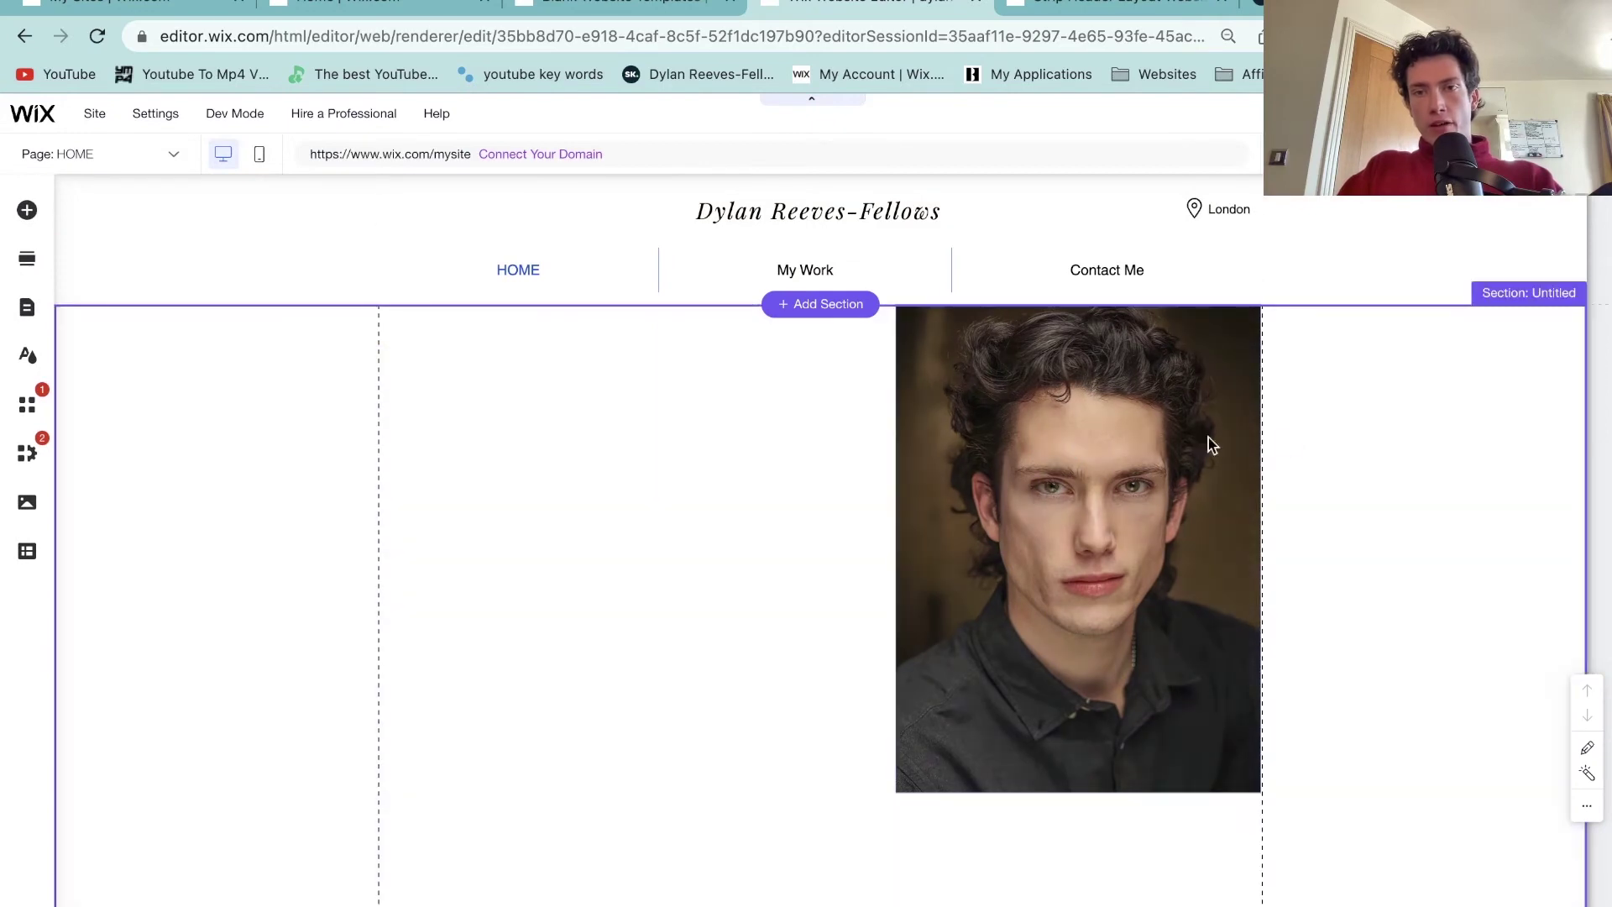
pyautogui.click(1080, 443)
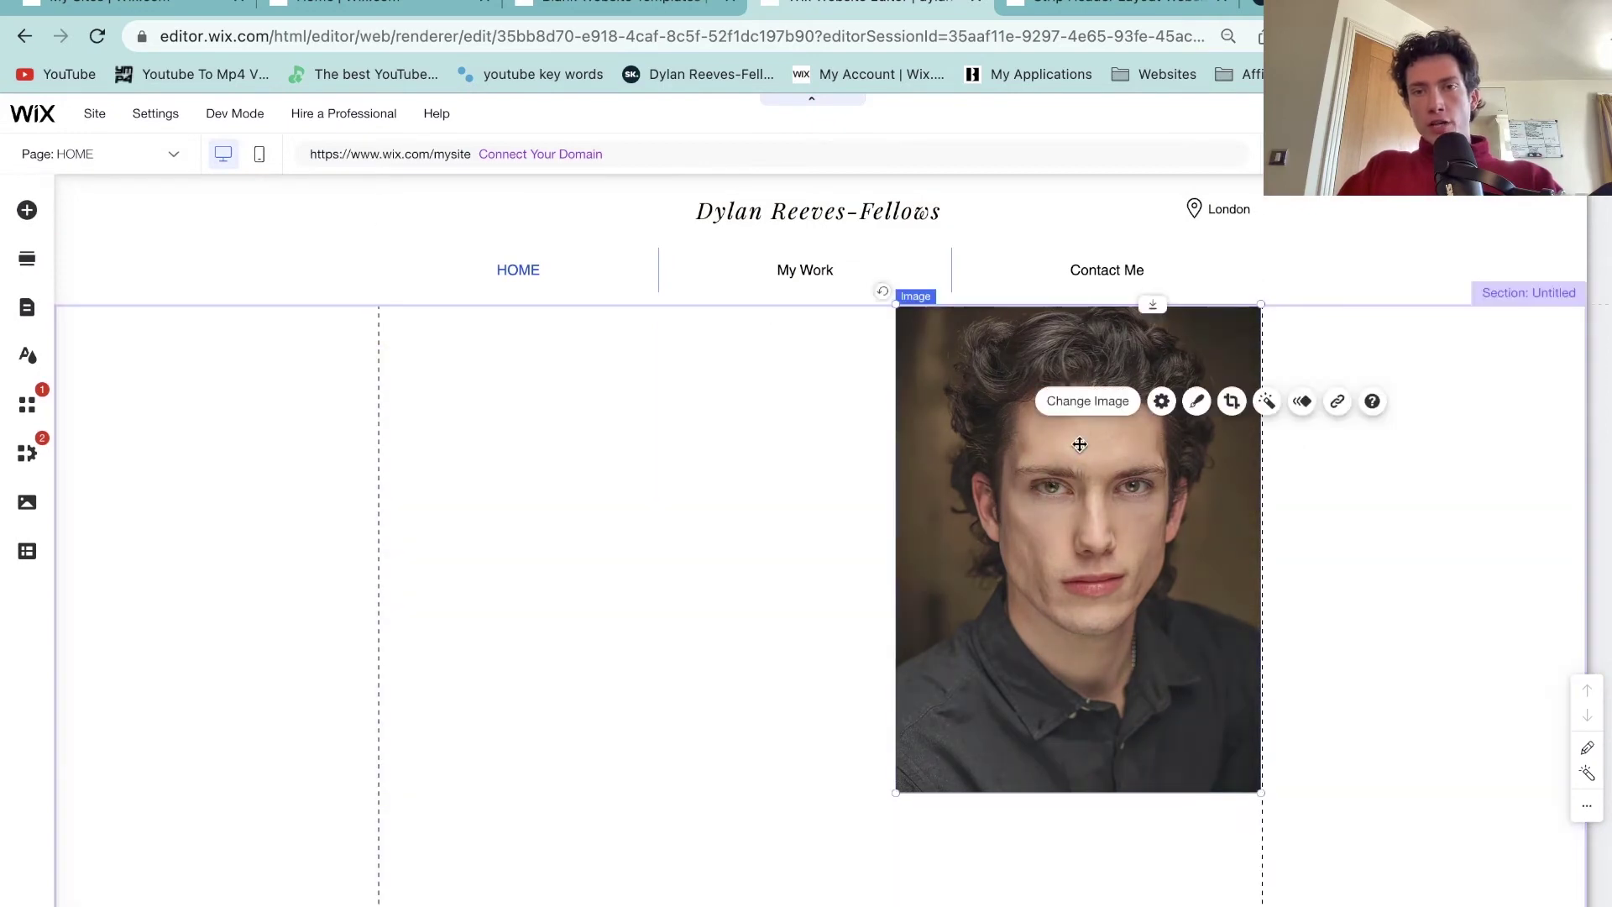
pyautogui.moveTo(1033, 497); pyautogui.dragTo(998, 552)
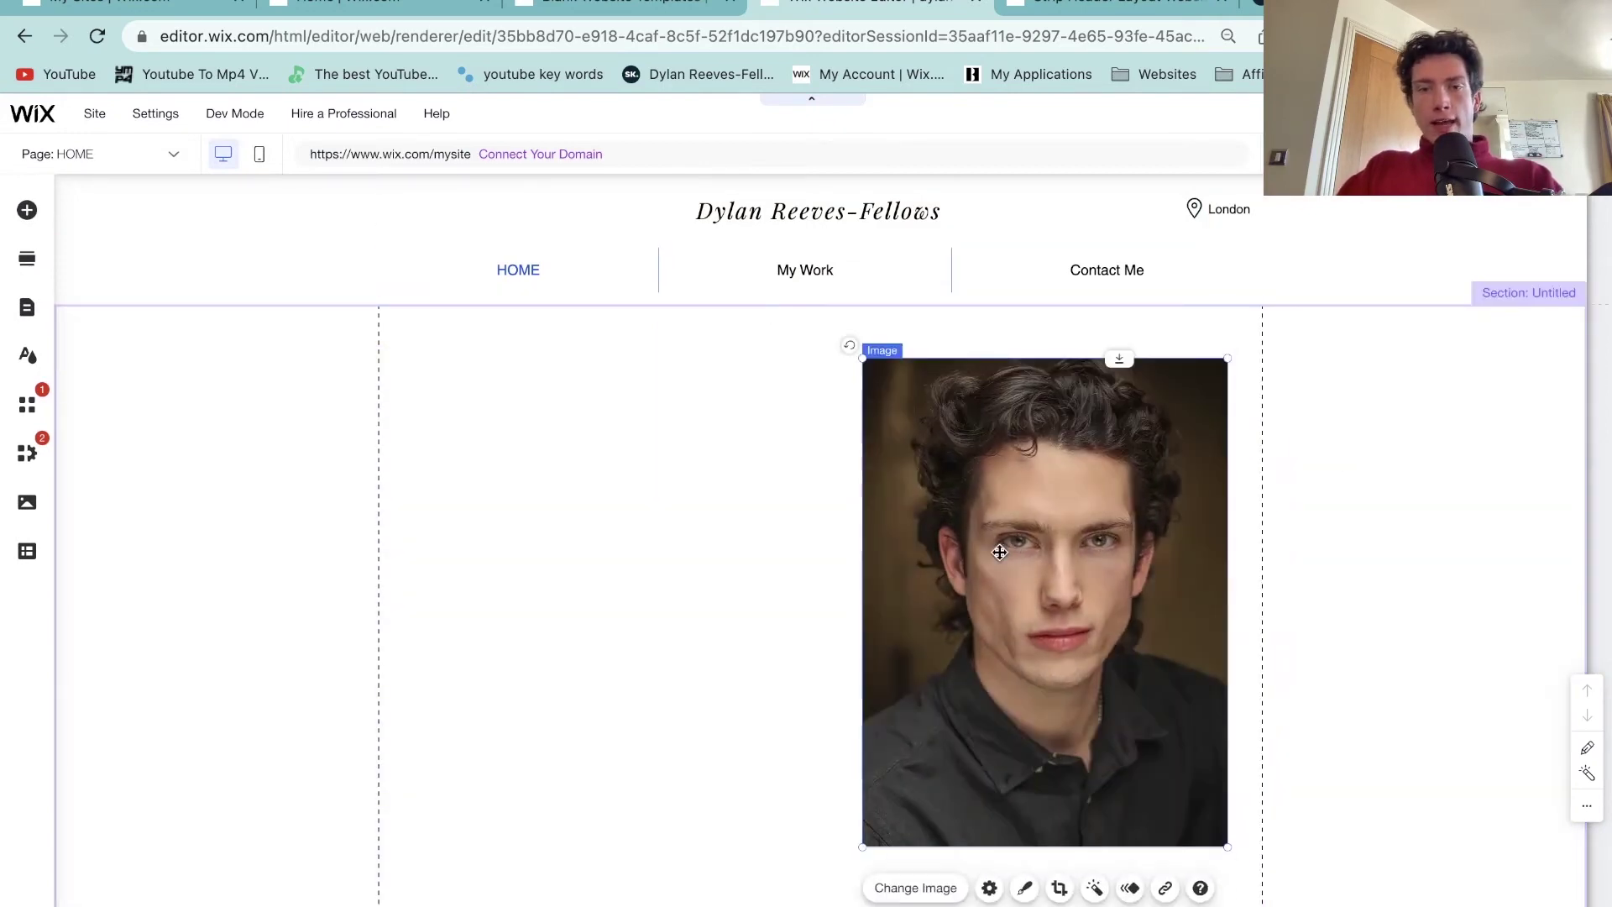
pyautogui.scroll(-1, 997, 554)
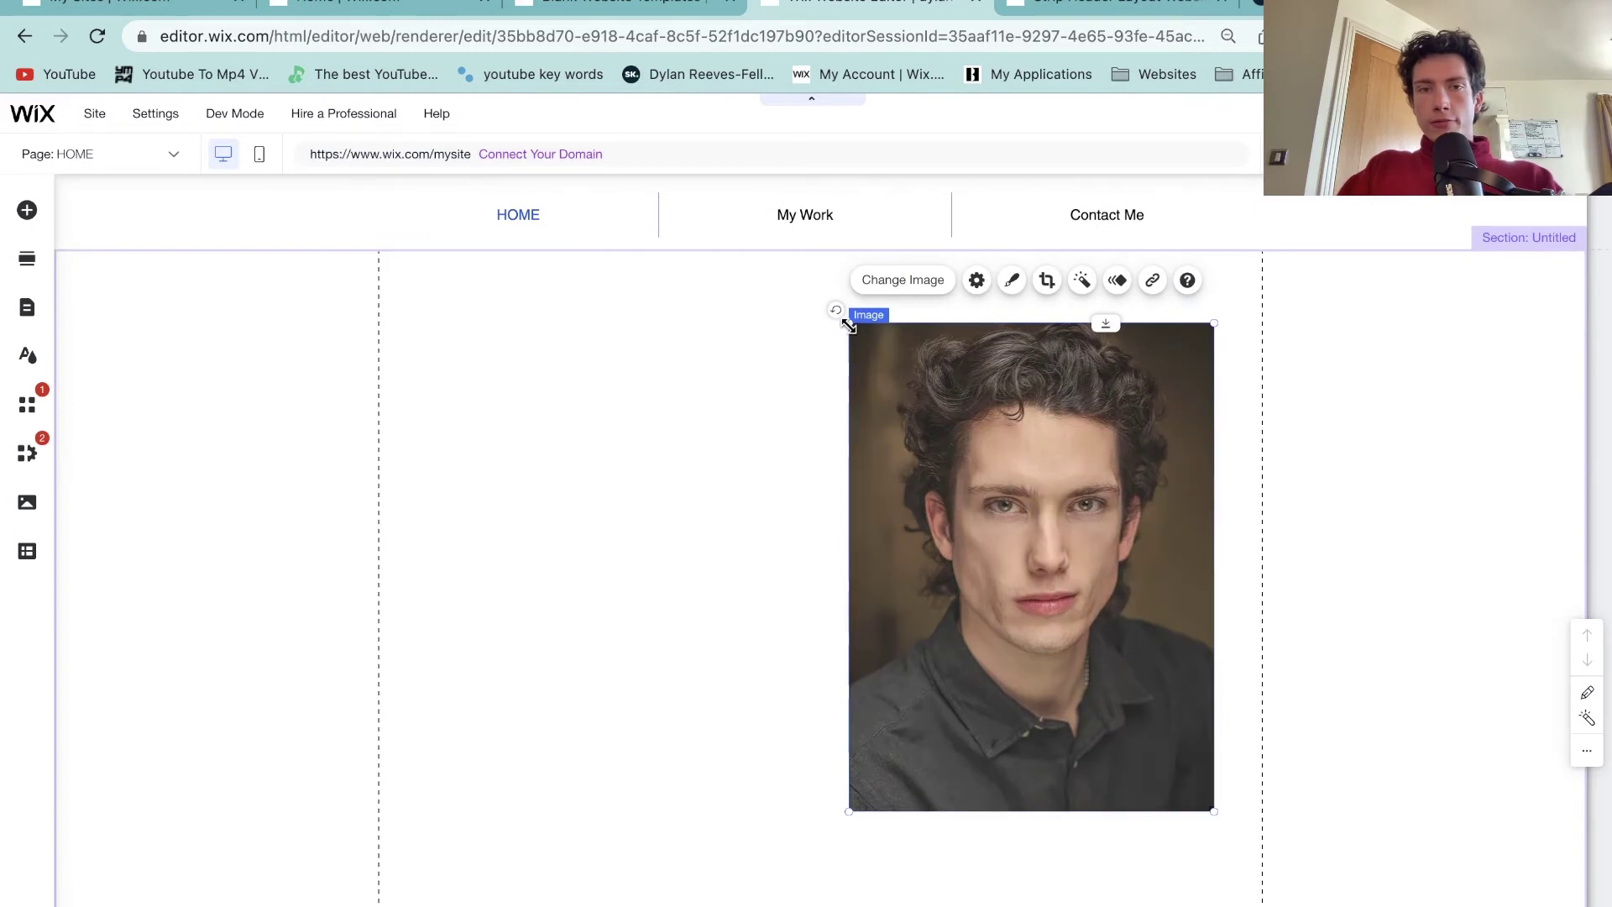
pyautogui.moveTo(835, 314); pyautogui.dragTo(824, 314)
pyautogui.moveTo(981, 355); pyautogui.dragTo(981, 355)
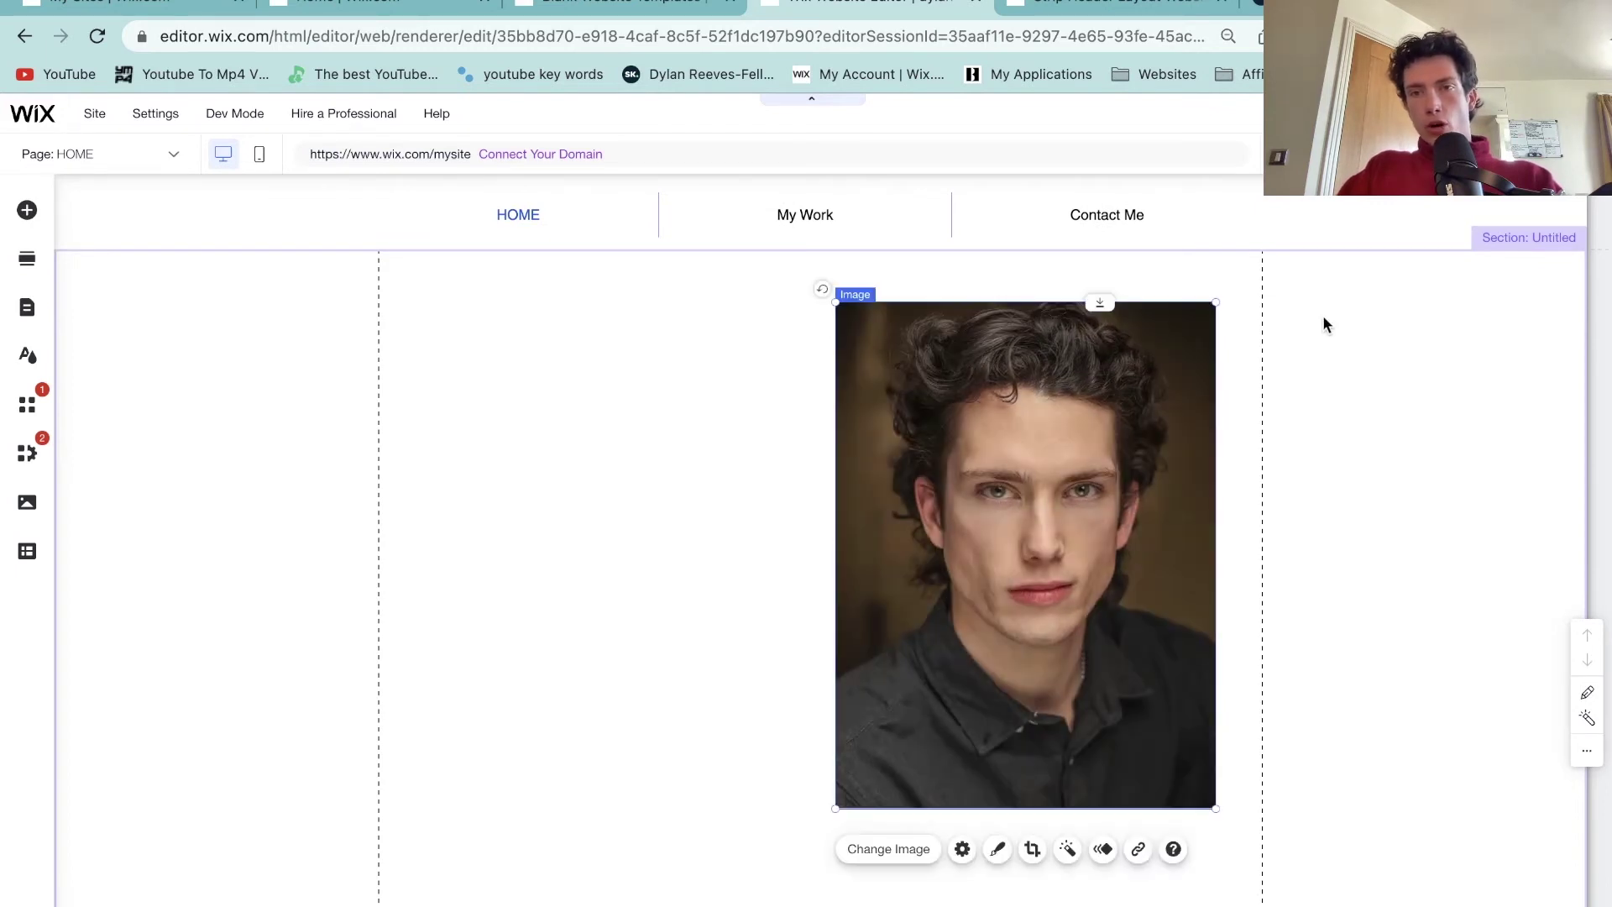
pyautogui.click(27, 210)
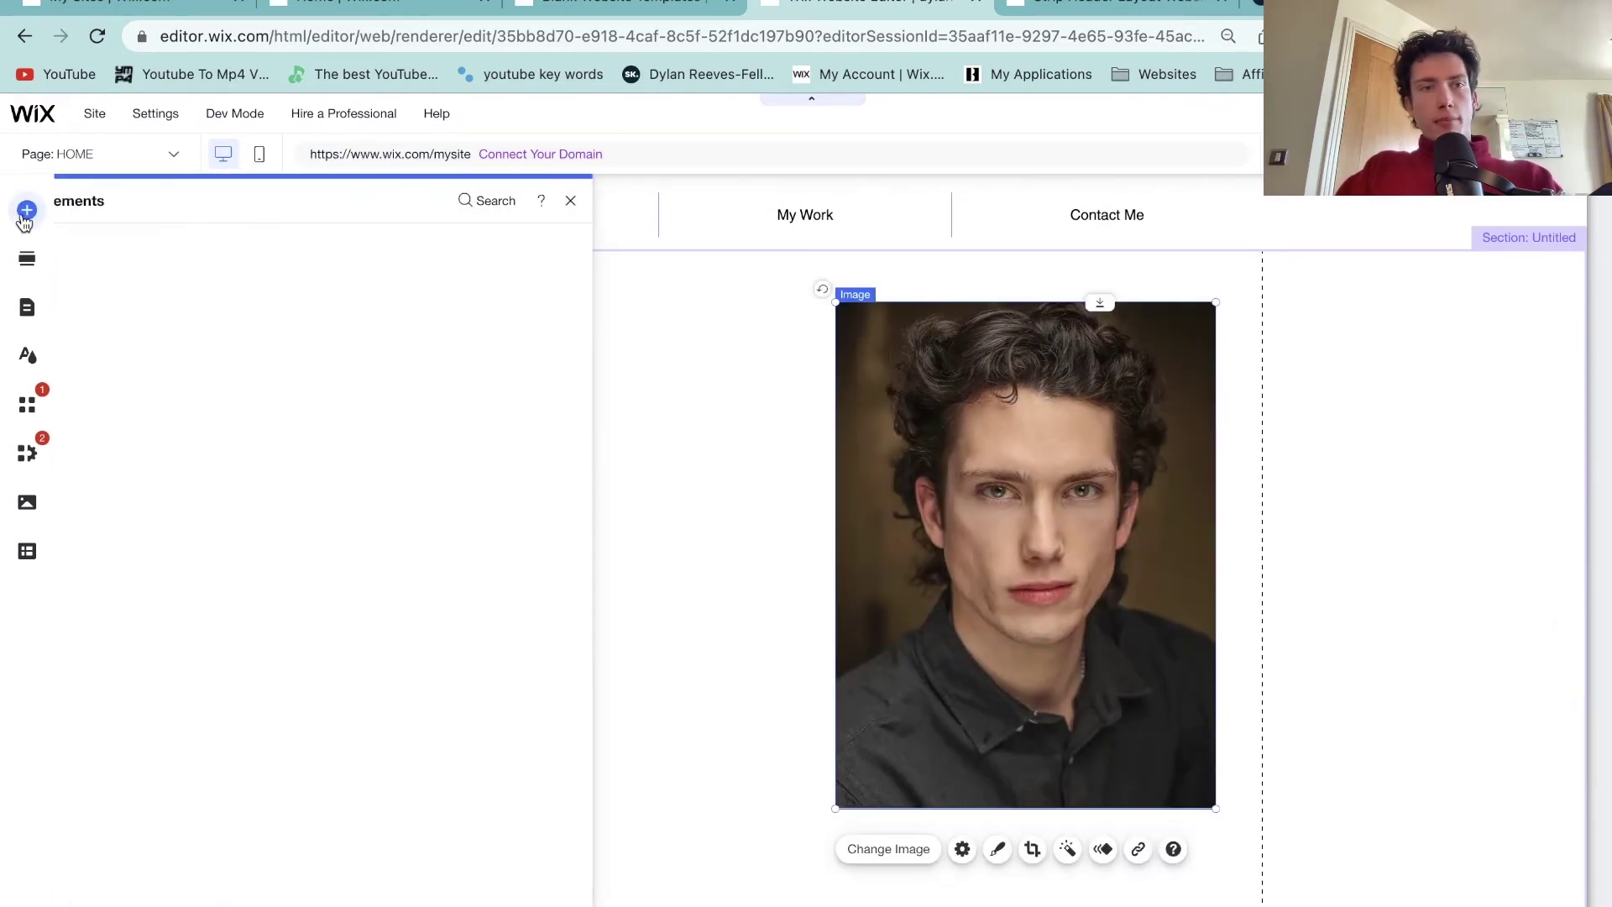
# - Add a Big Title heading and a Classic Title subheading at the section's upper left
pyautogui.click(89, 248)
pyautogui.scroll(-3, 454, 504)
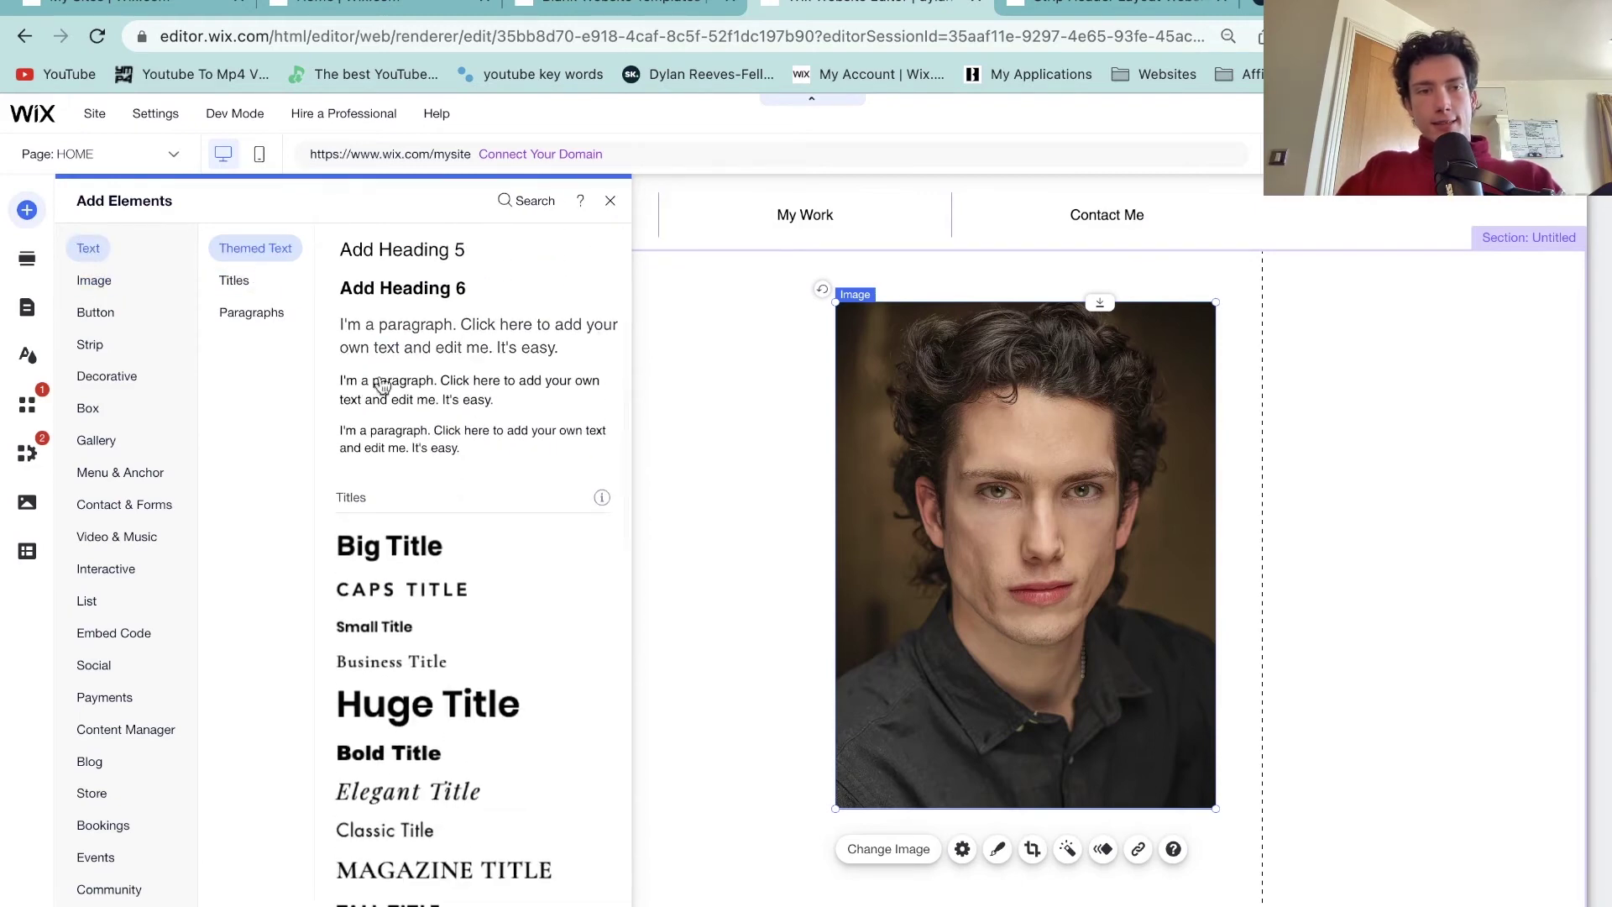
pyautogui.click(407, 476)
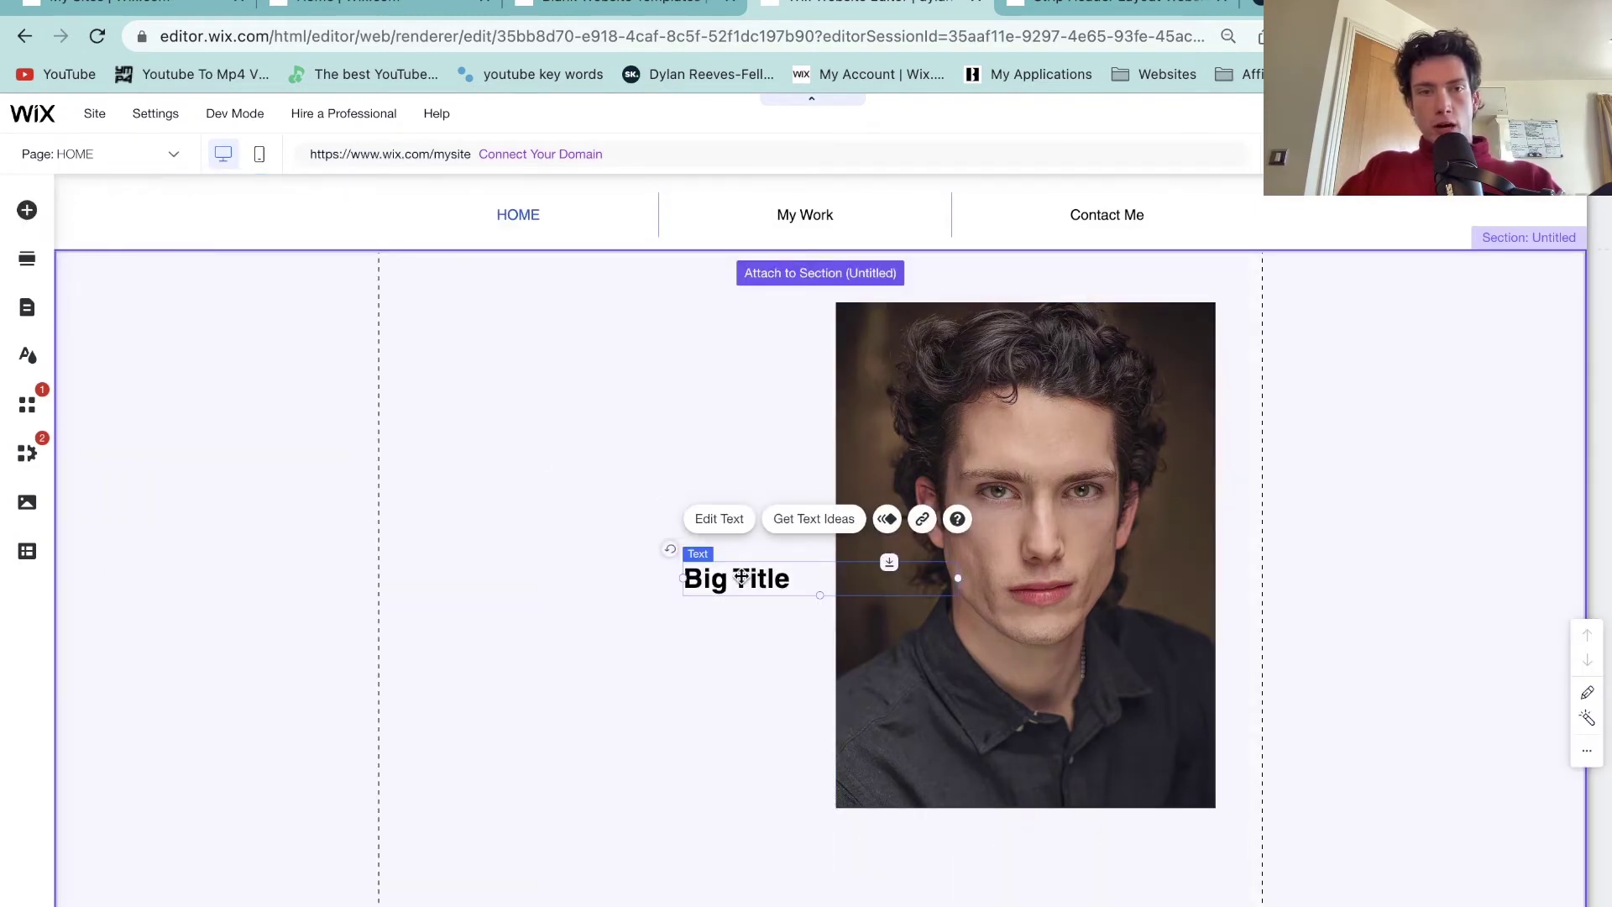
pyautogui.moveTo(741, 576); pyautogui.dragTo(465, 316)
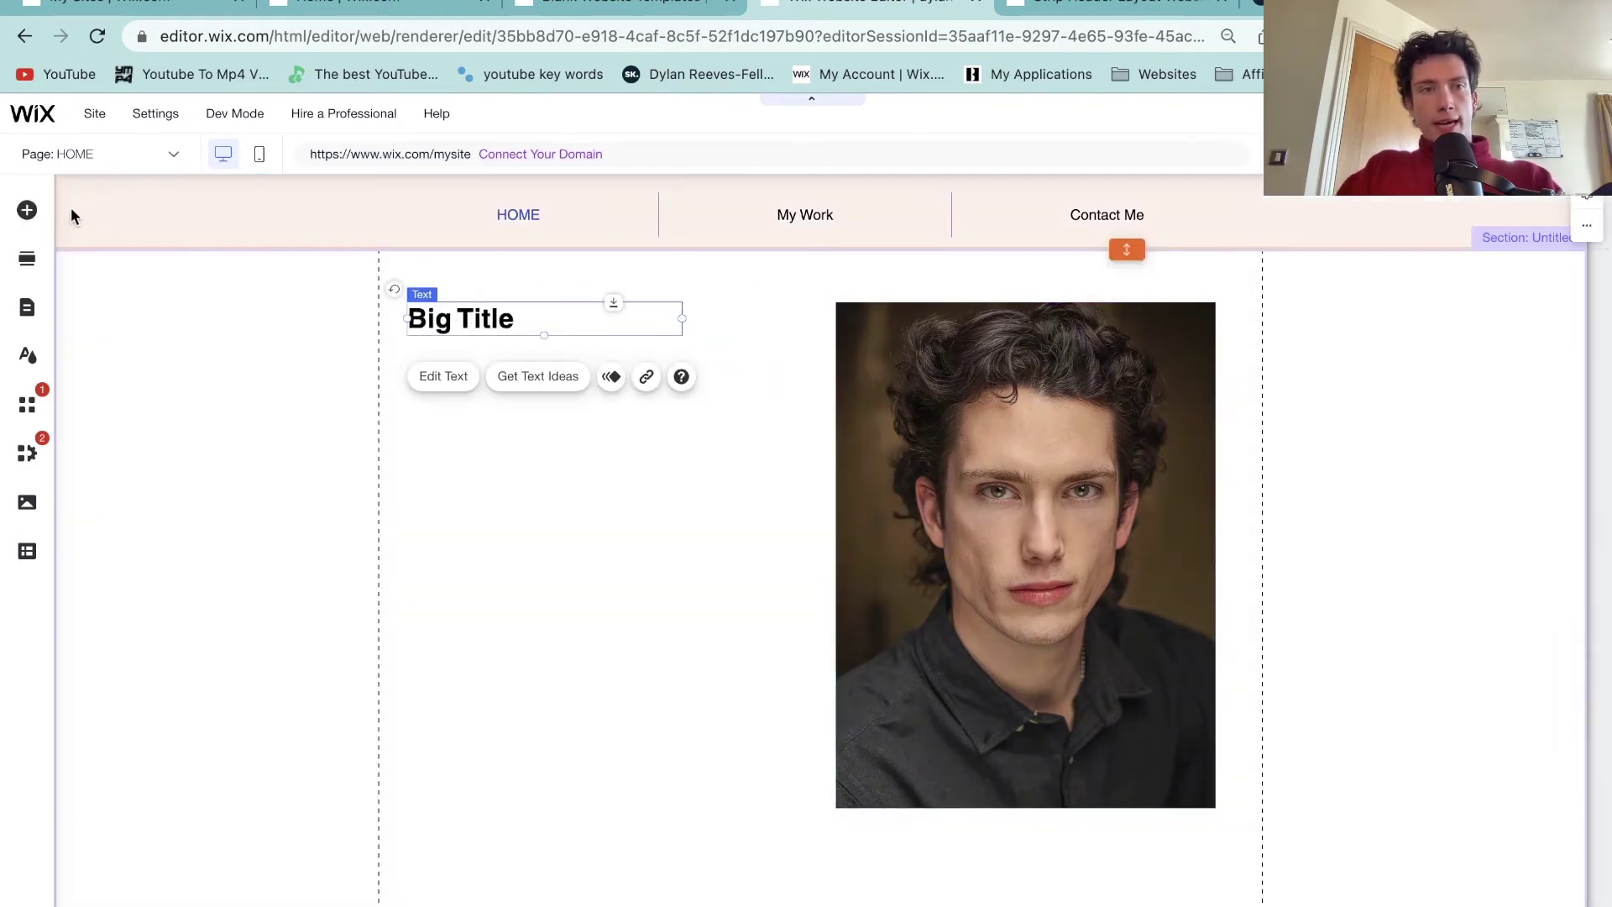
pyautogui.click(26, 220)
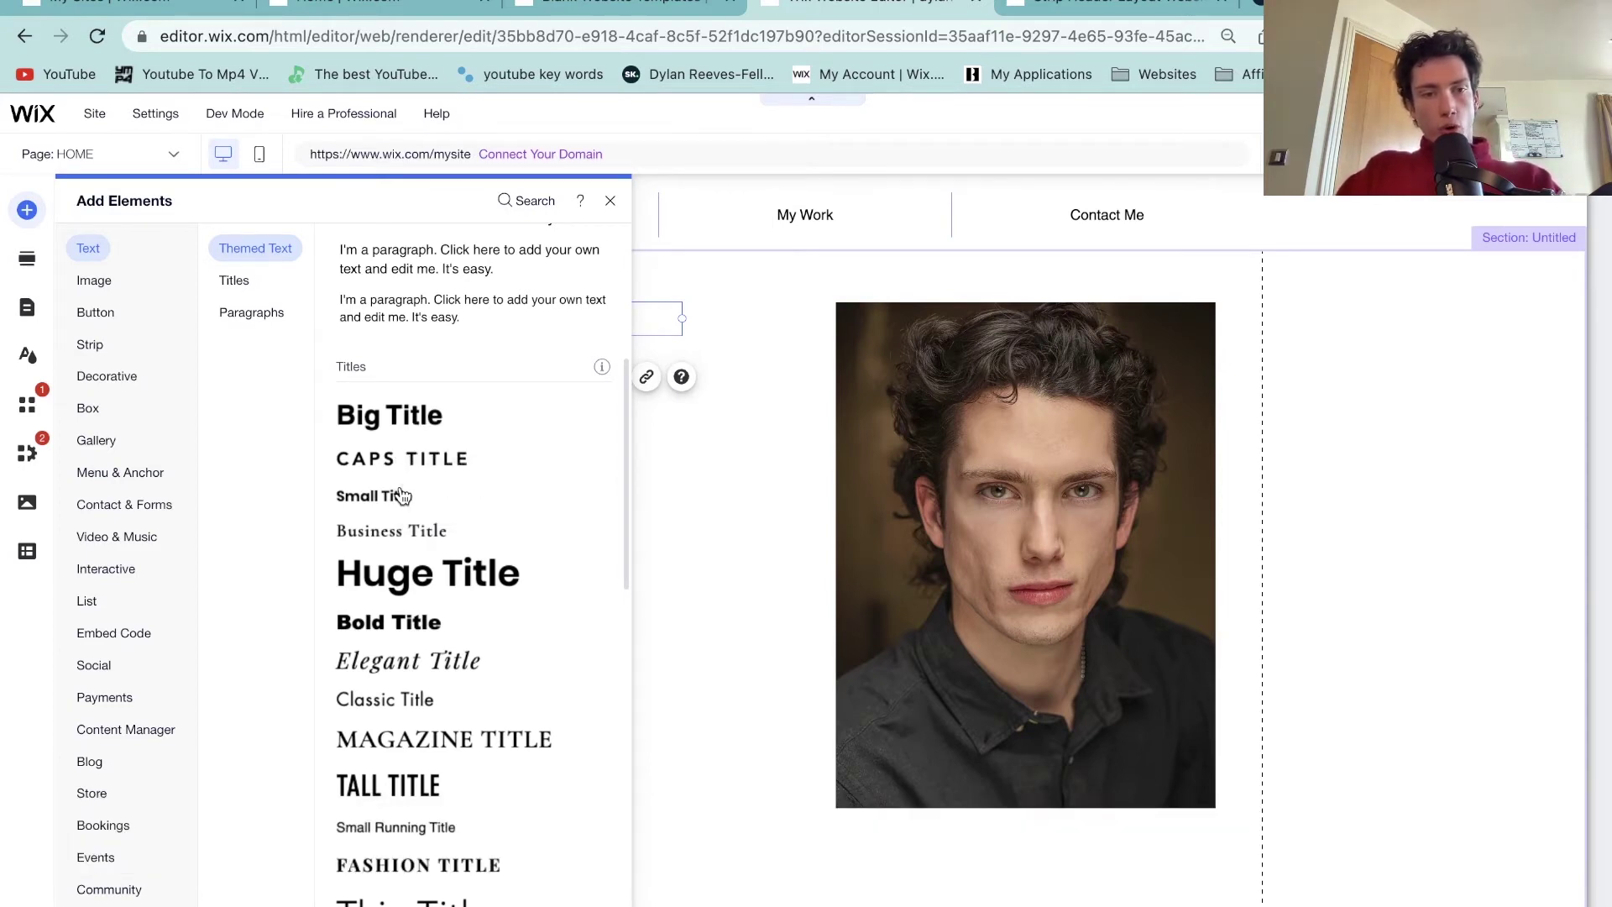
pyautogui.click(372, 712)
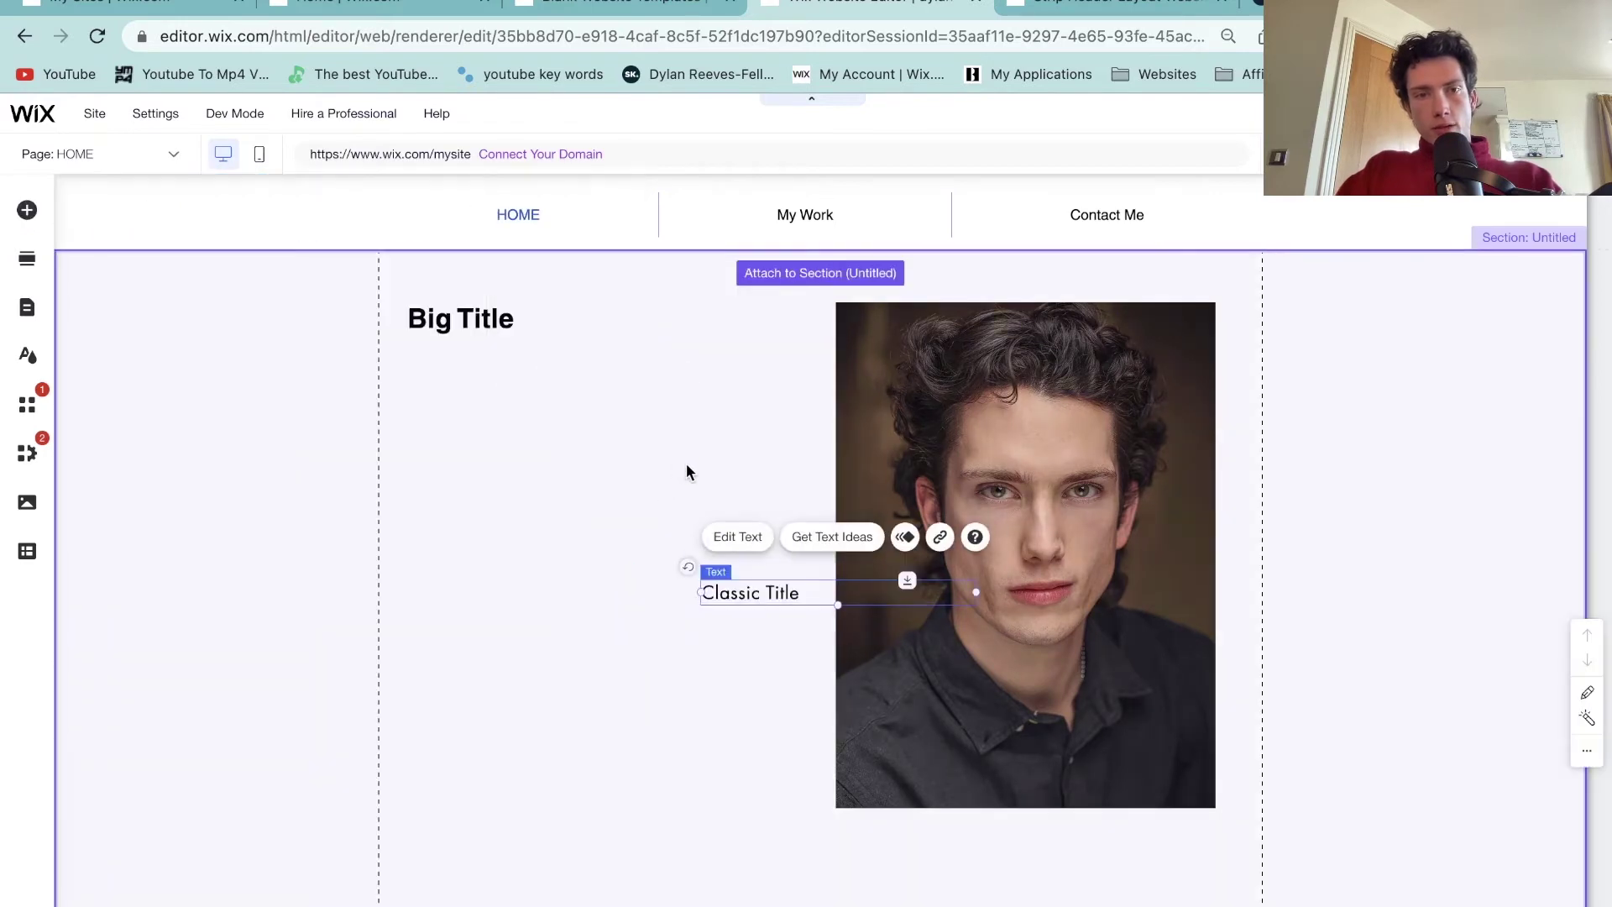
pyautogui.moveTo(724, 590); pyautogui.dragTo(439, 372)
# - Add a paragraph under the titles and widen it to two lines
pyautogui.scroll(1, 442, 378)
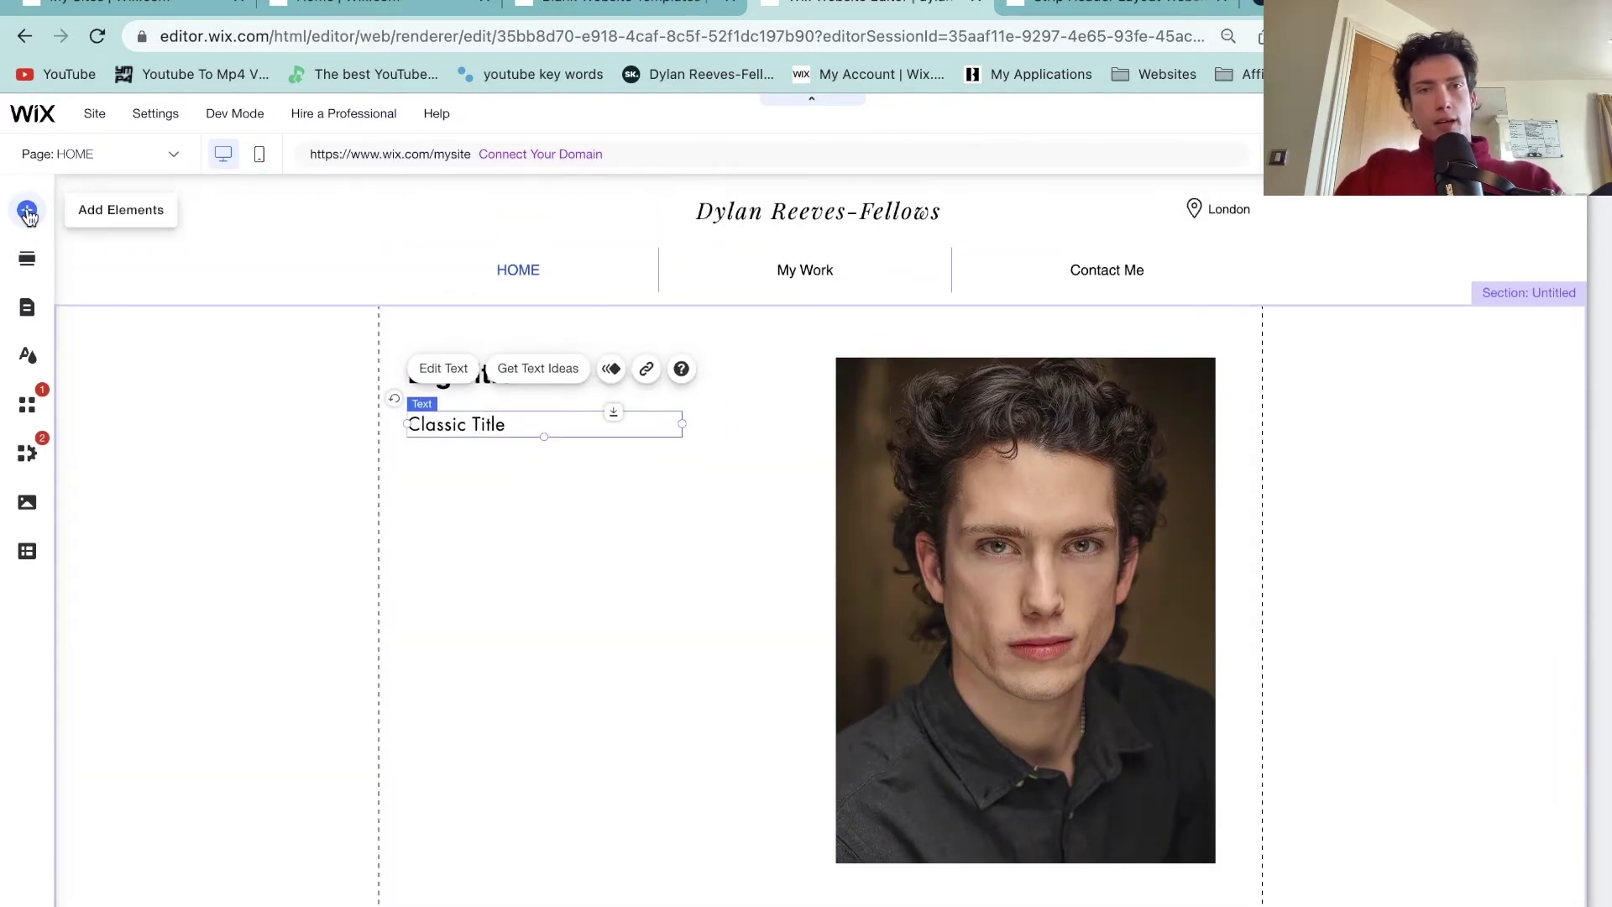
pyautogui.click(27, 210)
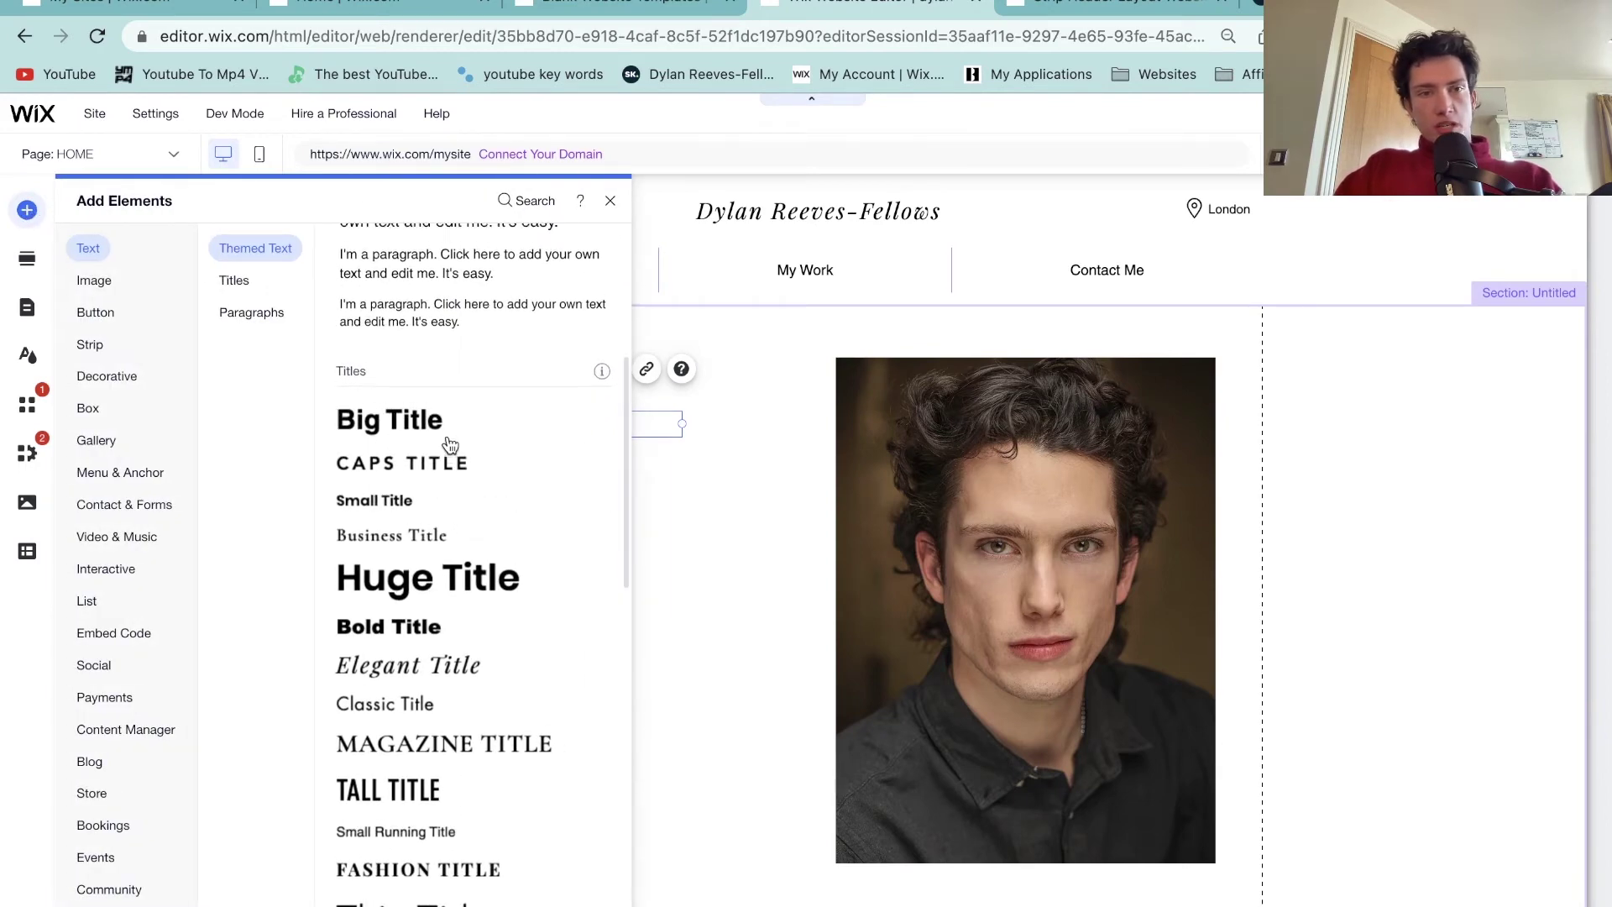
pyautogui.scroll(3, 452, 510)
pyautogui.moveTo(452, 436); pyautogui.dragTo(450, 512)
pyautogui.moveTo(677, 494); pyautogui.dragTo(636, 487)
# - Check a template for reference, then add the black View More themed button under the paragraph
pyautogui.click(1117, 4)
pyautogui.scroll(-7, 804, 623)
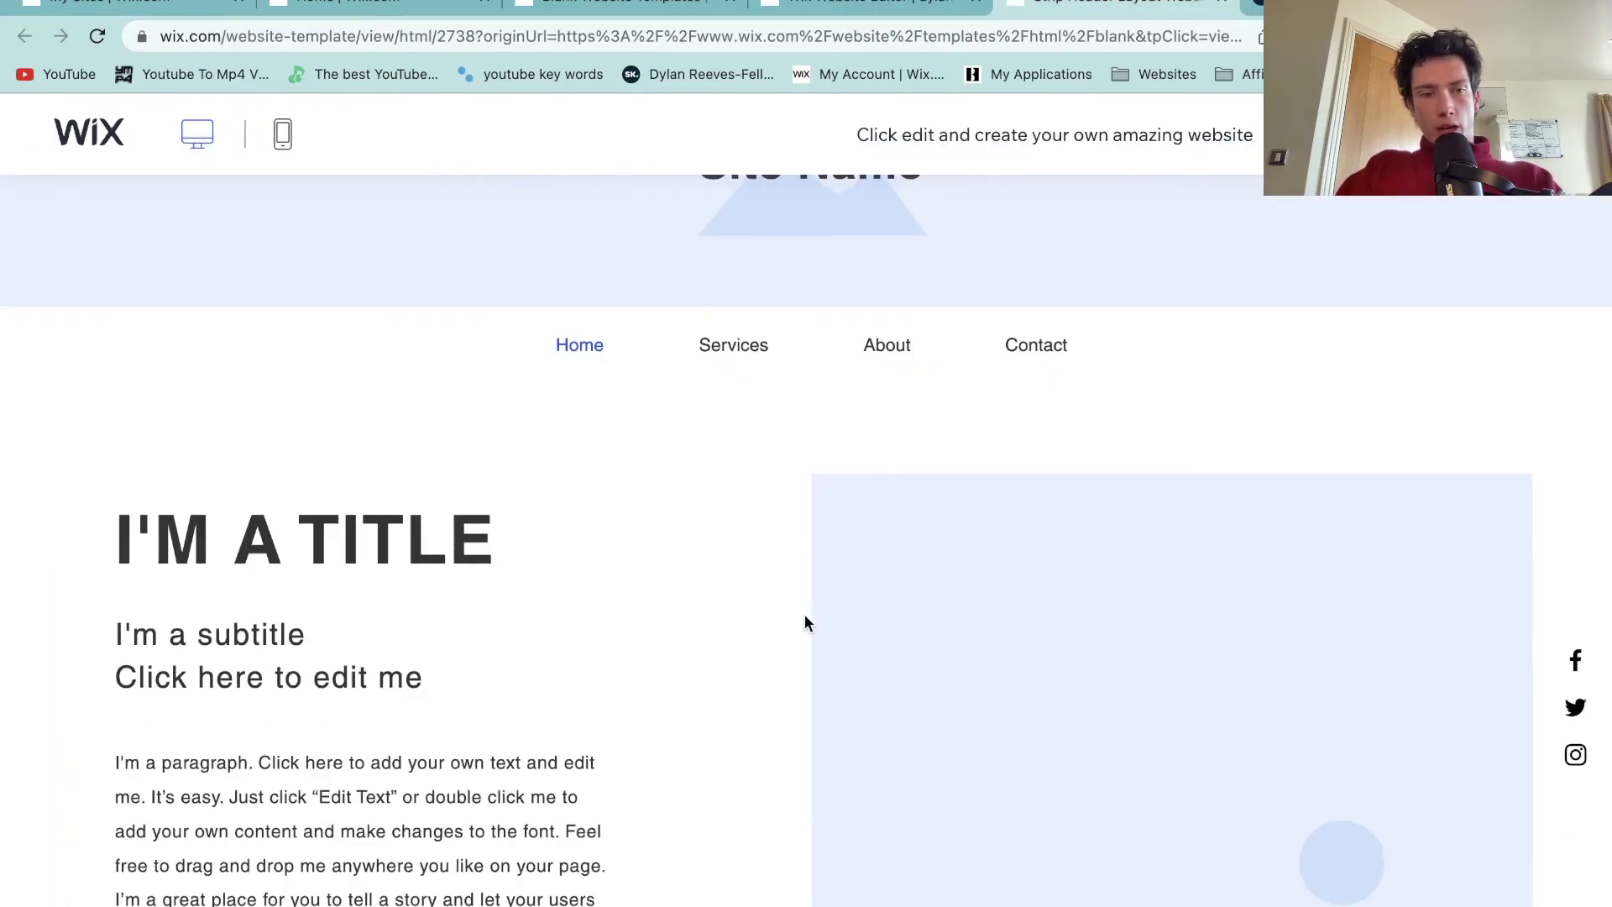
pyautogui.click(895, 5)
pyautogui.click(27, 211)
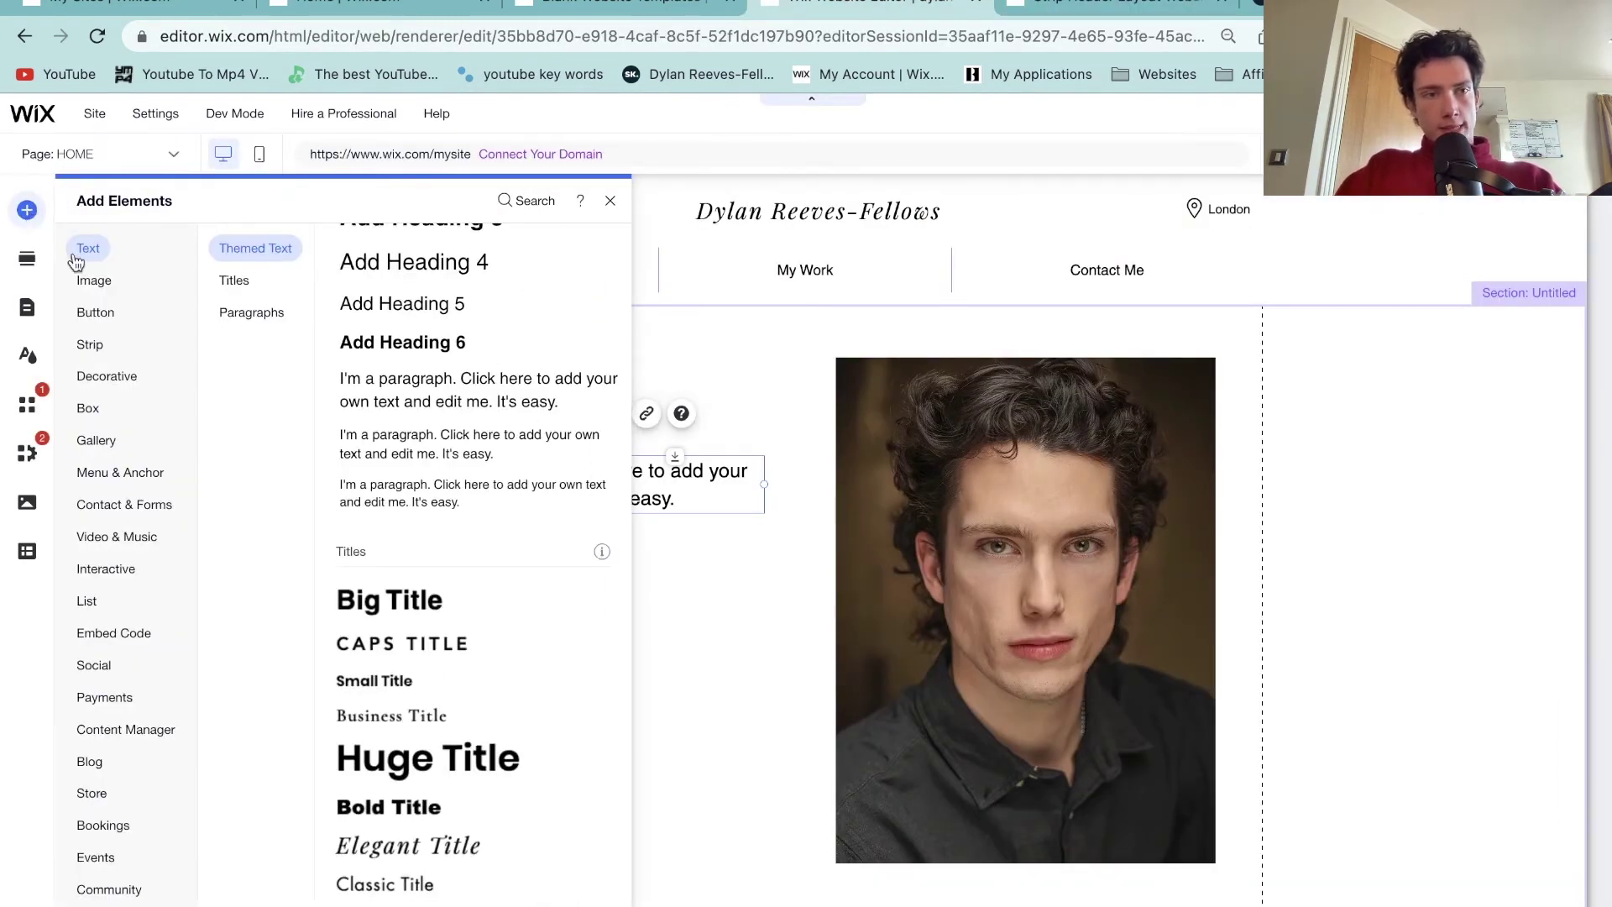
pyautogui.click(91, 280)
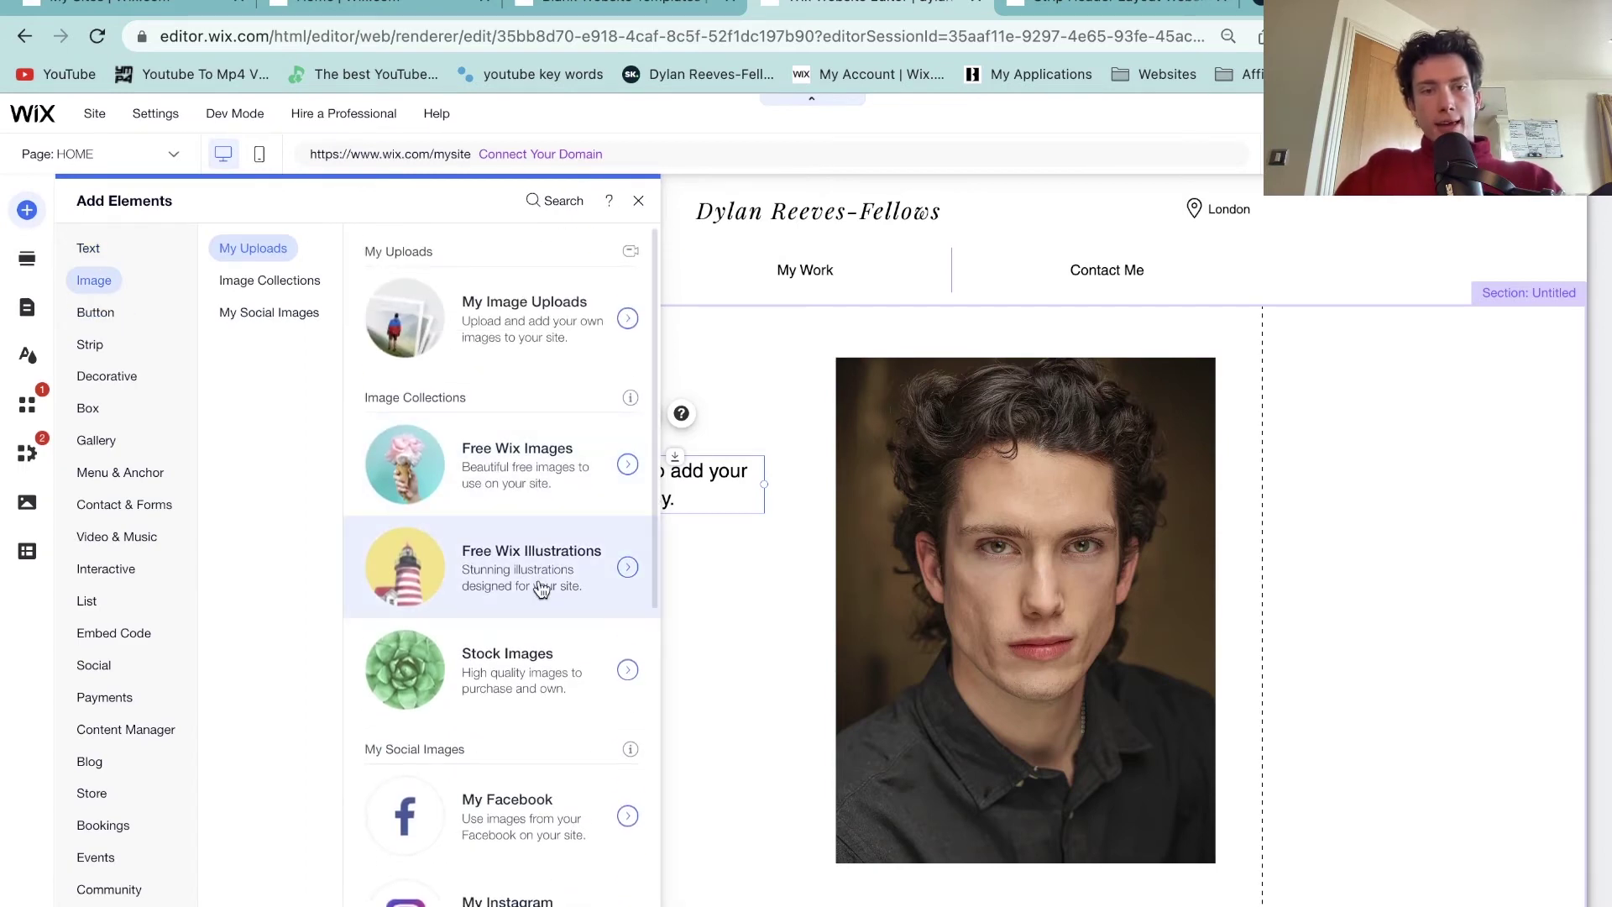
pyautogui.click(118, 316)
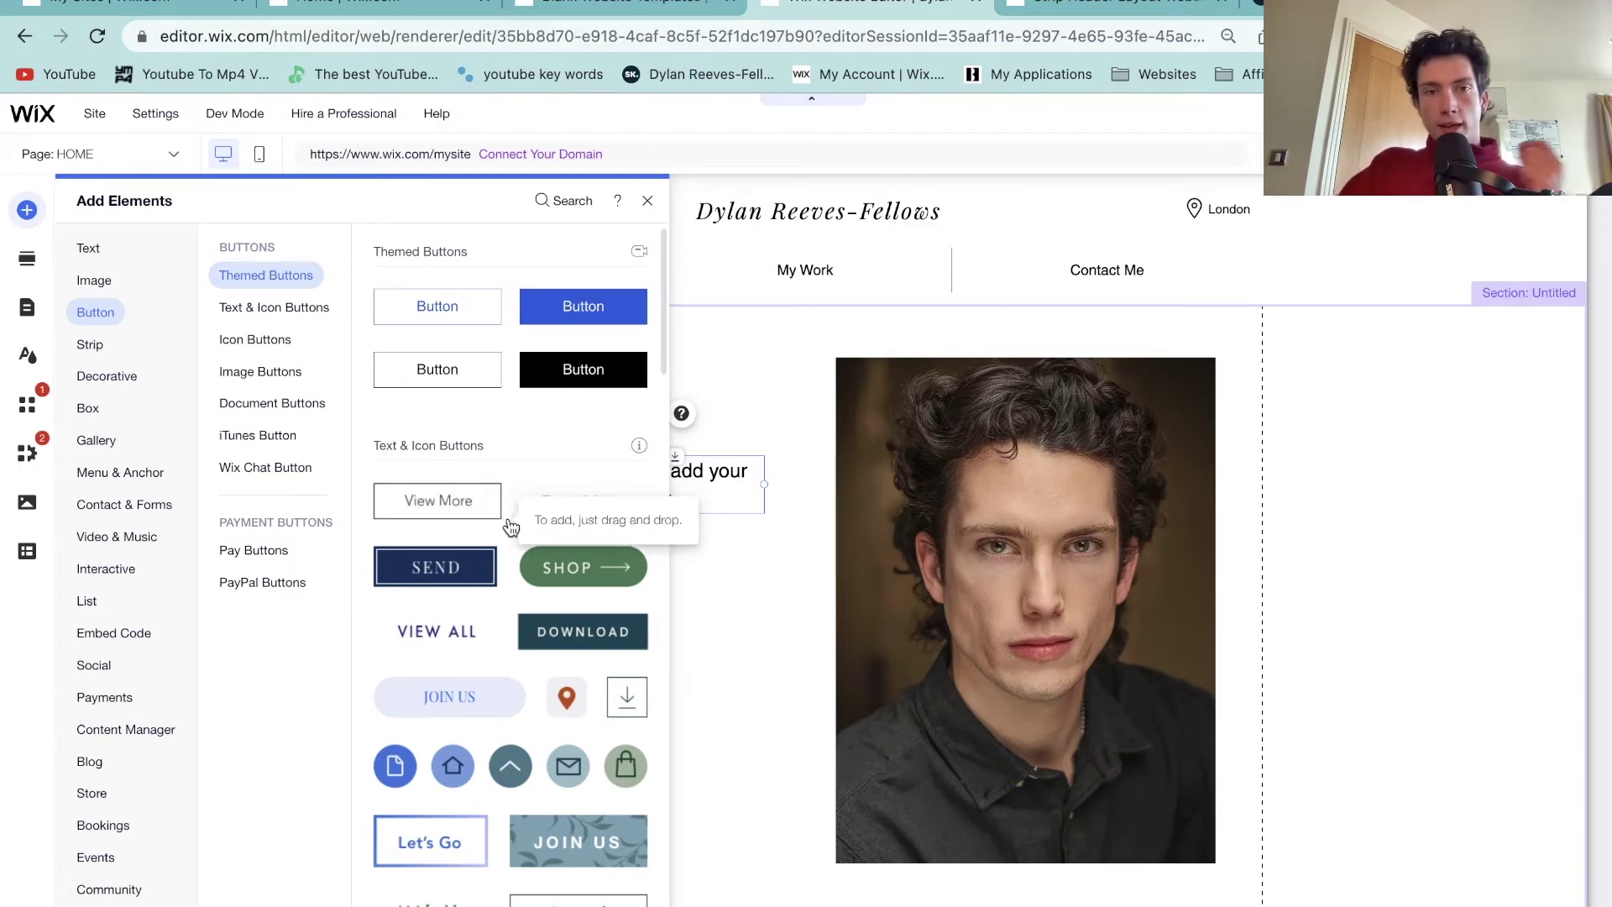
pyautogui.moveTo(453, 497); pyautogui.dragTo(450, 556)
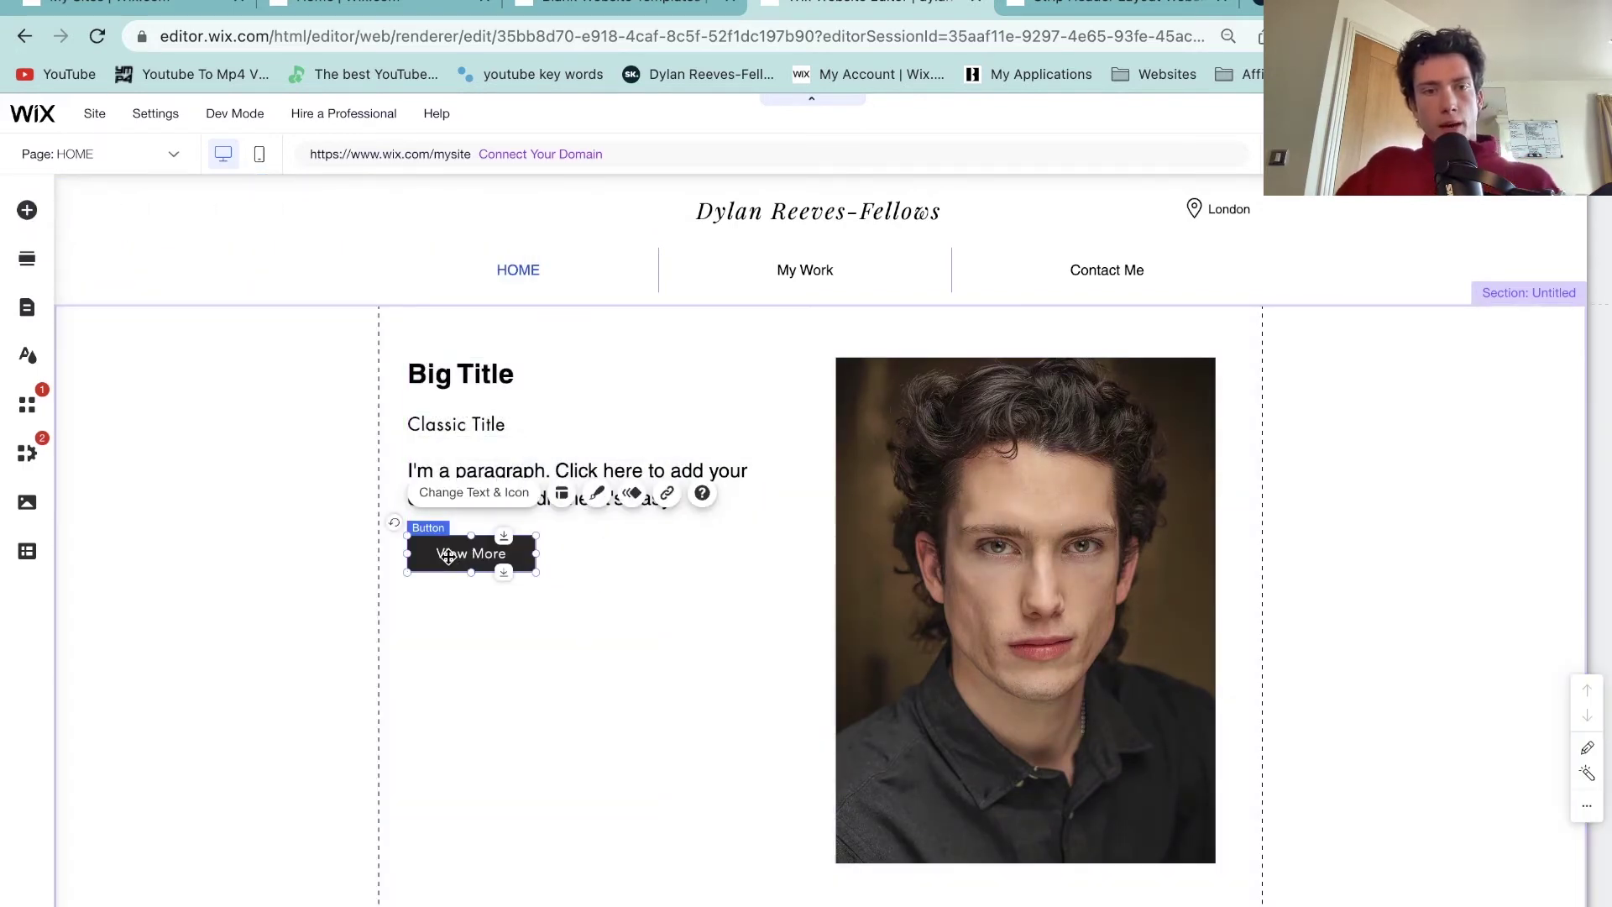
# - Relabel the button 'Contact Me'
pyautogui.click(473, 493)
pyautogui.write('Contact Me')
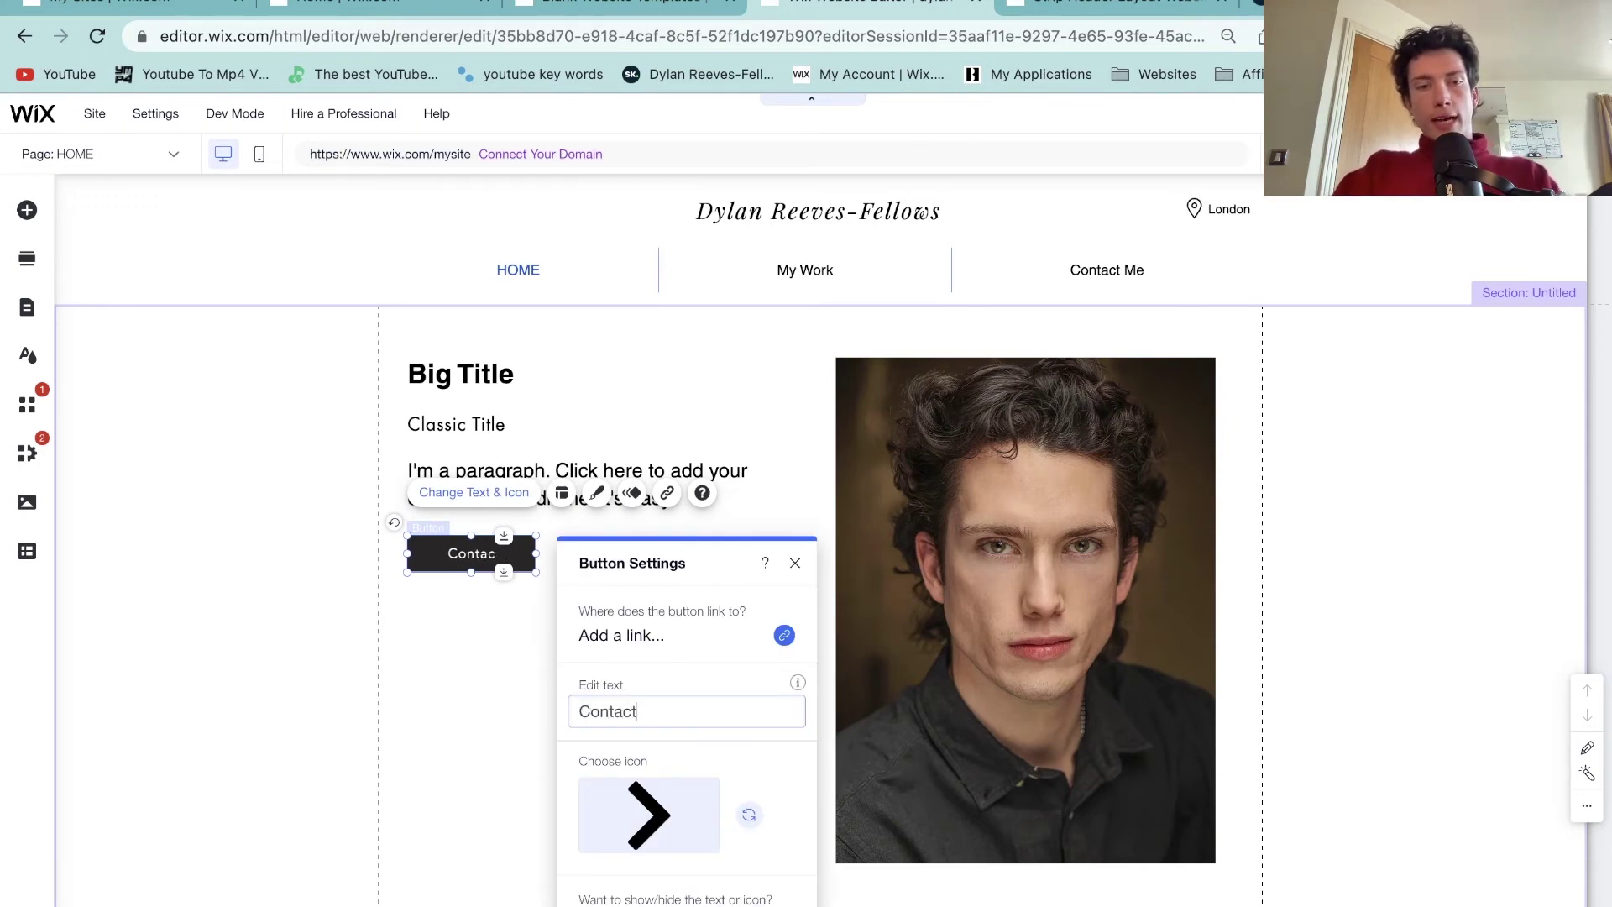
pyautogui.click(795, 563)
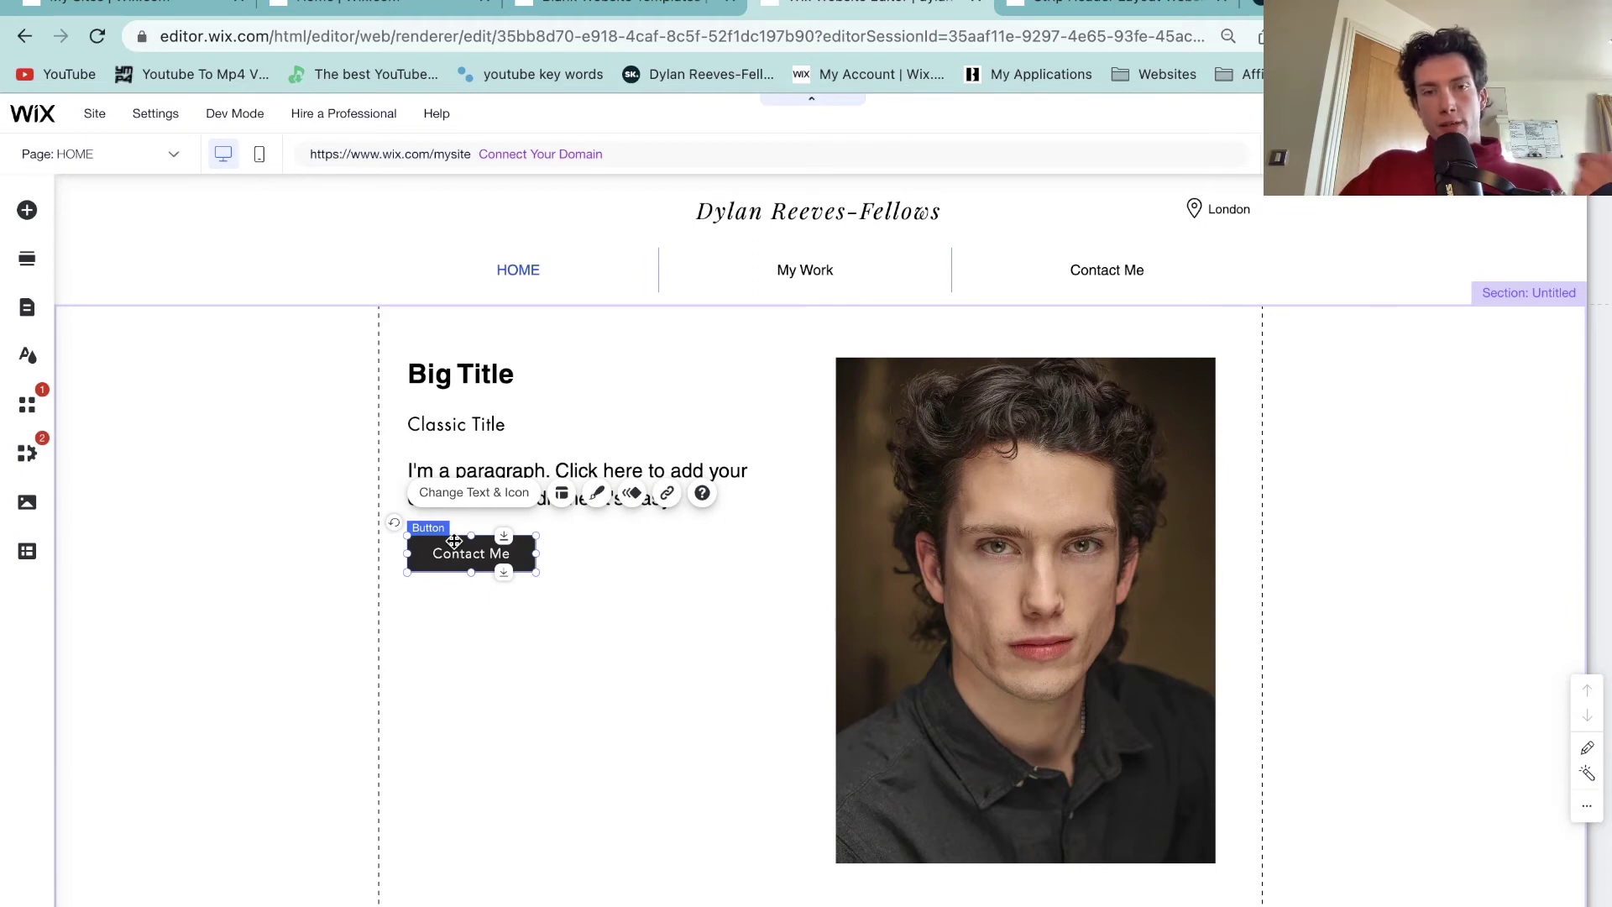
# - Link the button to the Contact Me page and preview the result
pyautogui.click(668, 497)
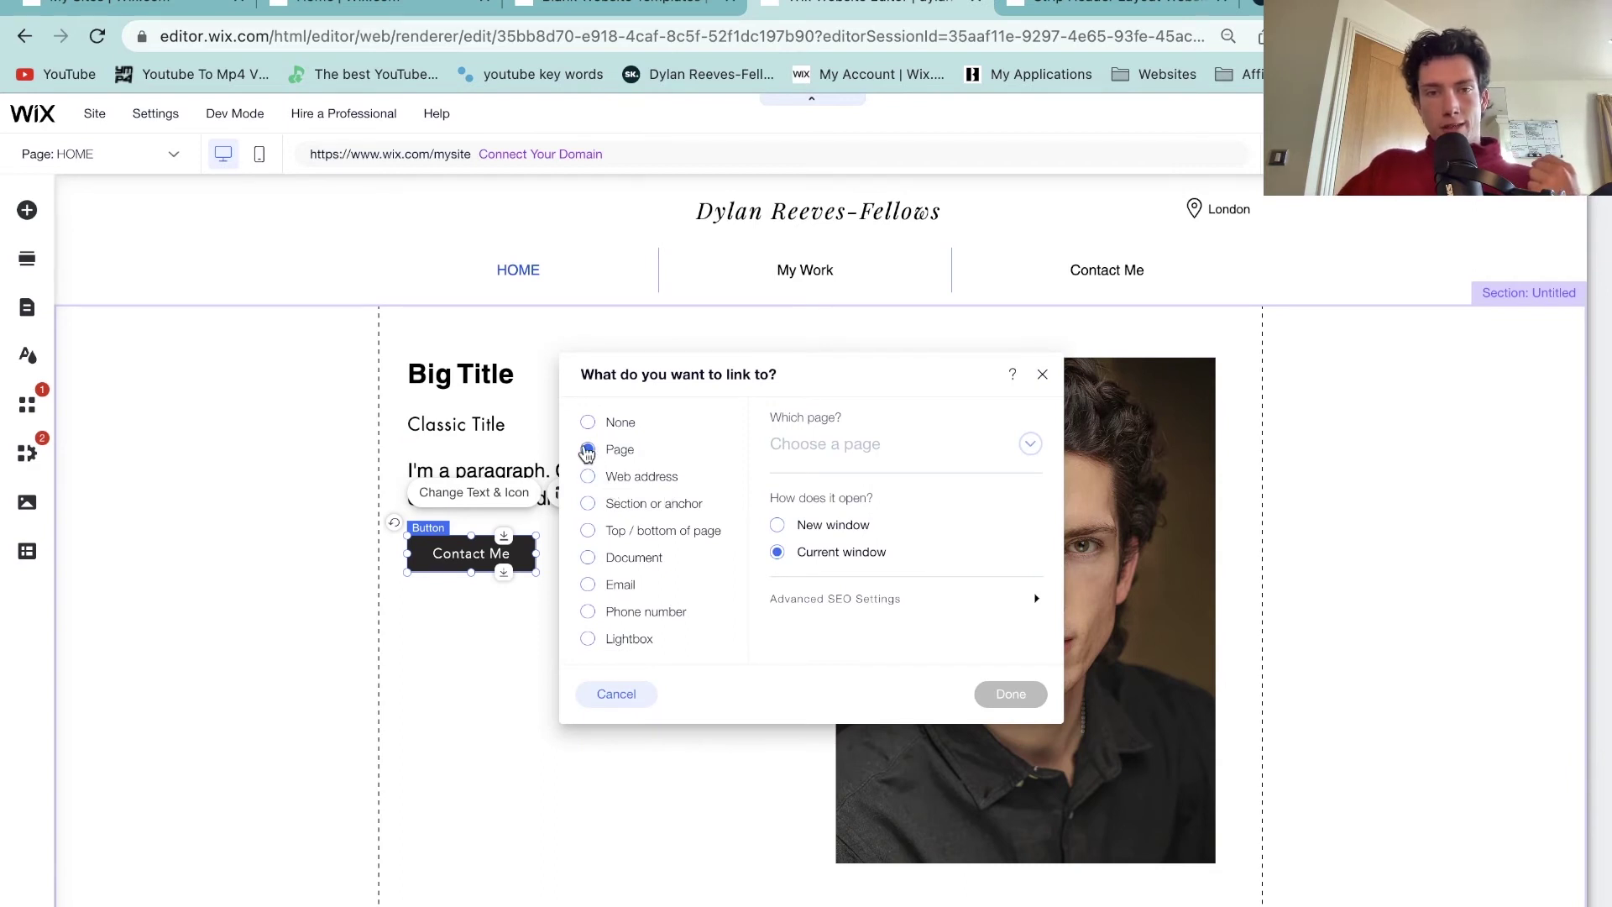
pyautogui.click(927, 452)
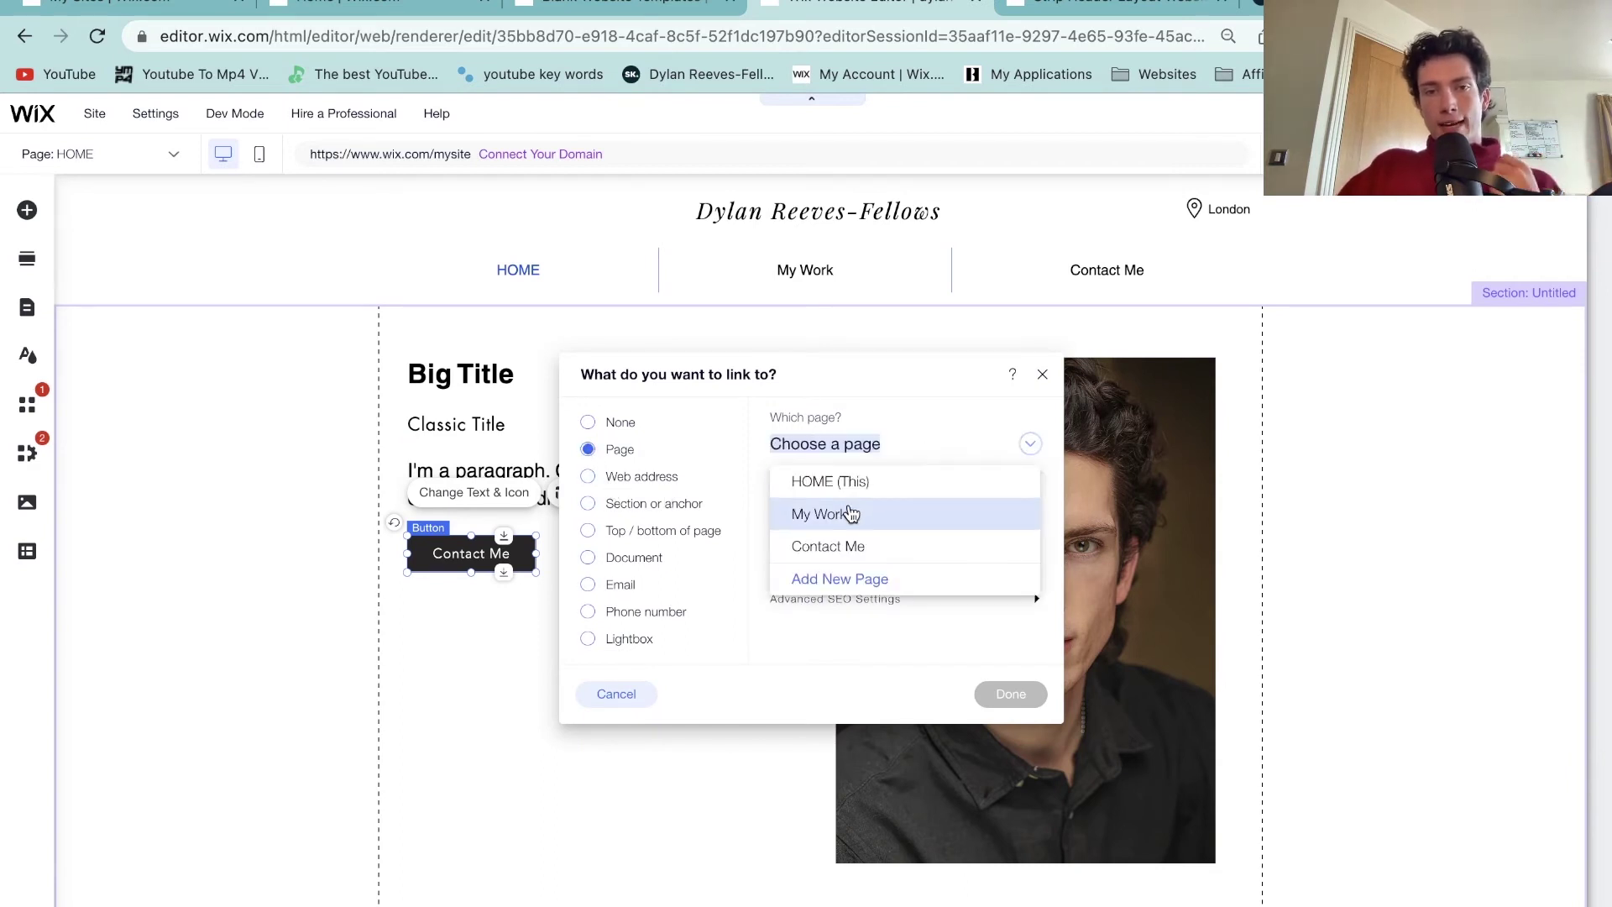
pyautogui.click(811, 548)
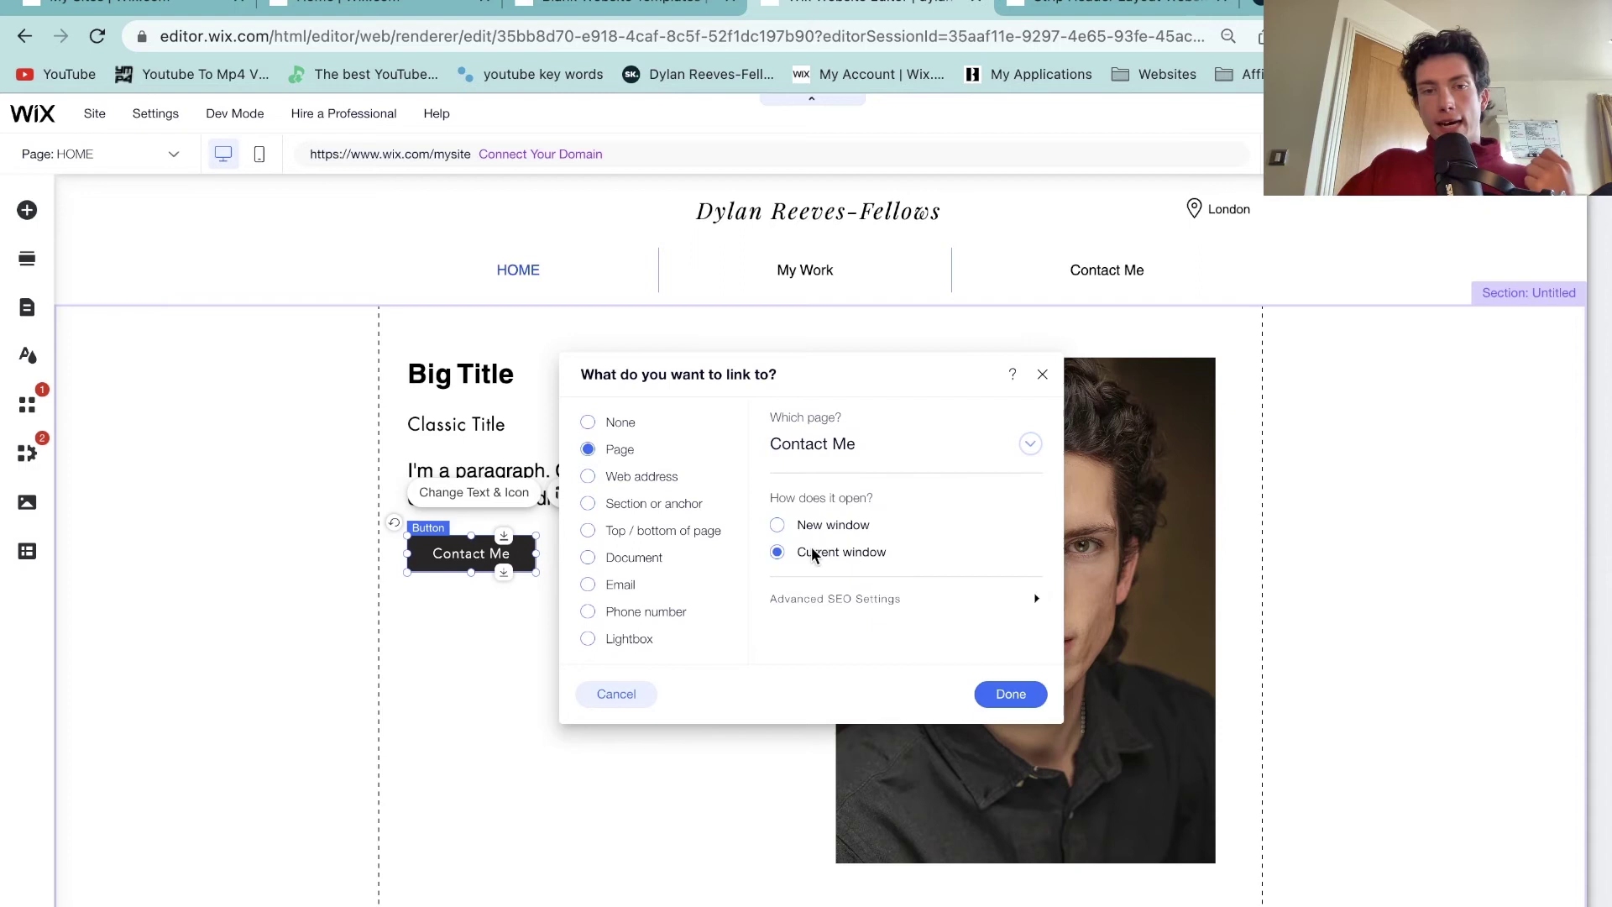
pyautogui.click(1011, 694)
pyautogui.click(1487, 113)
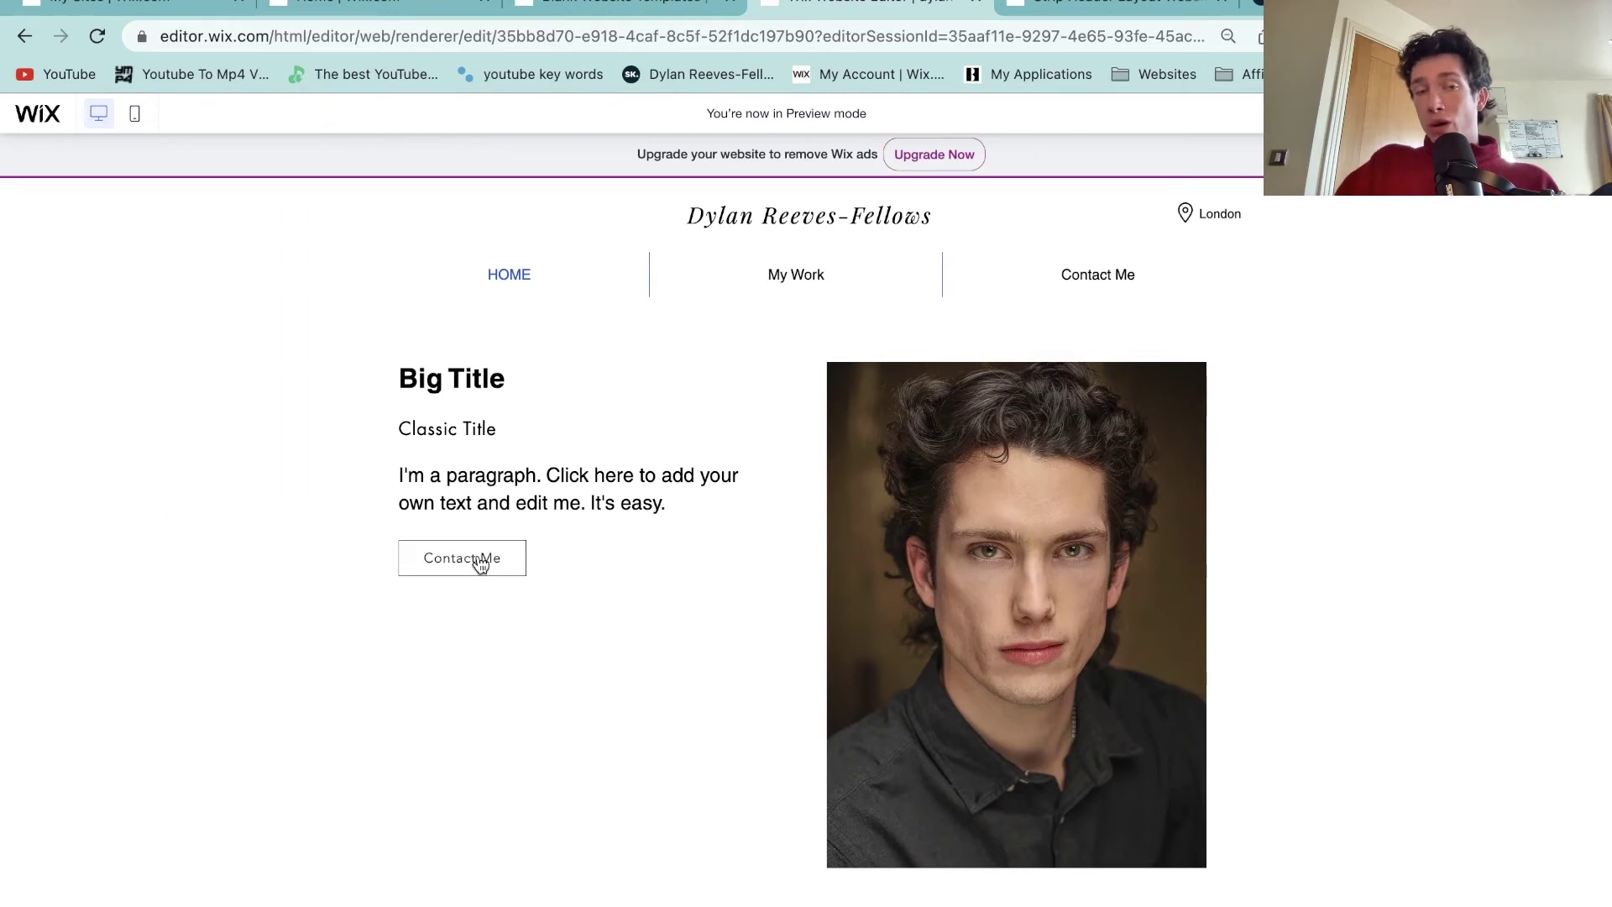
# - Follow the Contact Me button to its page in preview, then return to HOME
pyautogui.click(480, 563)
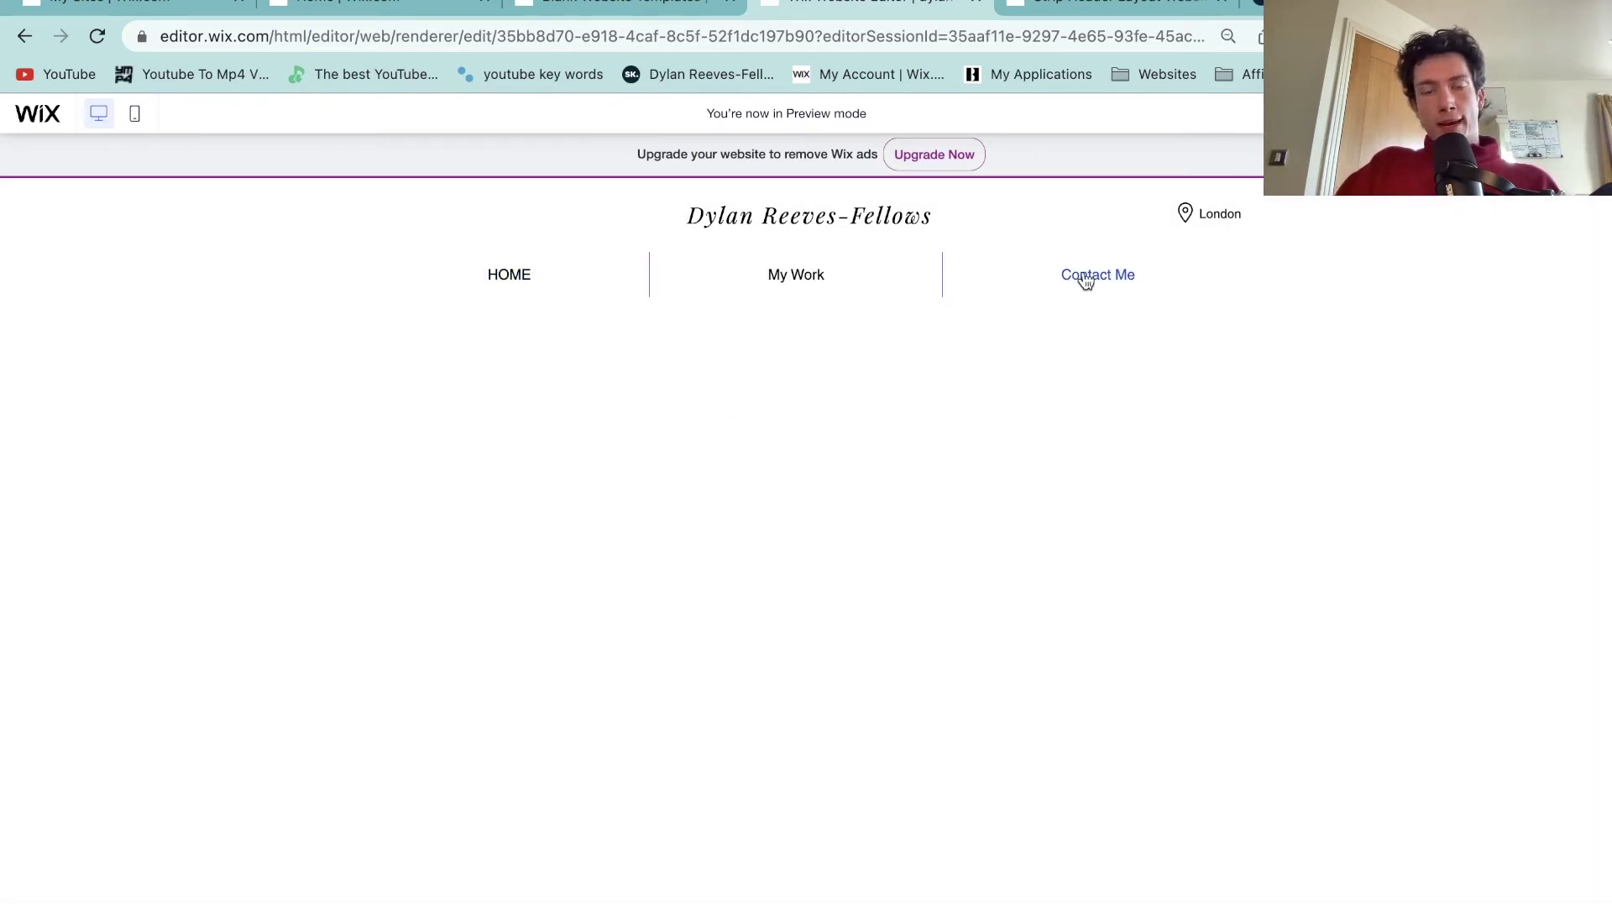
pyautogui.click(504, 289)
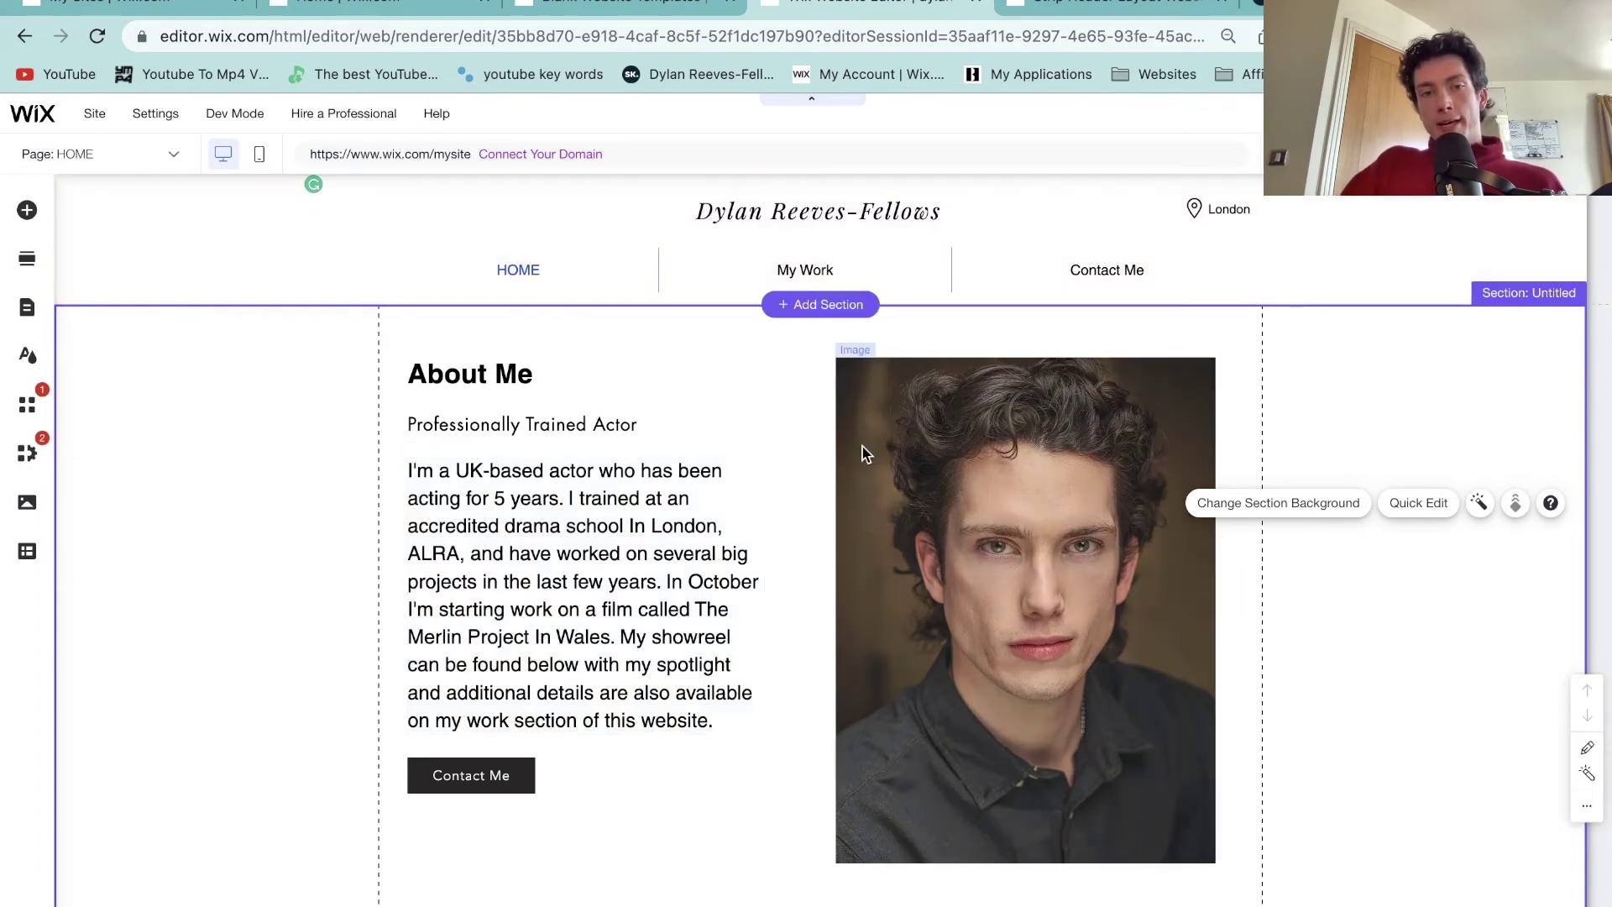
# - Add a YouTube video player below the About Me content, enlarging and positioning it
pyautogui.scroll(-4, 863, 449)
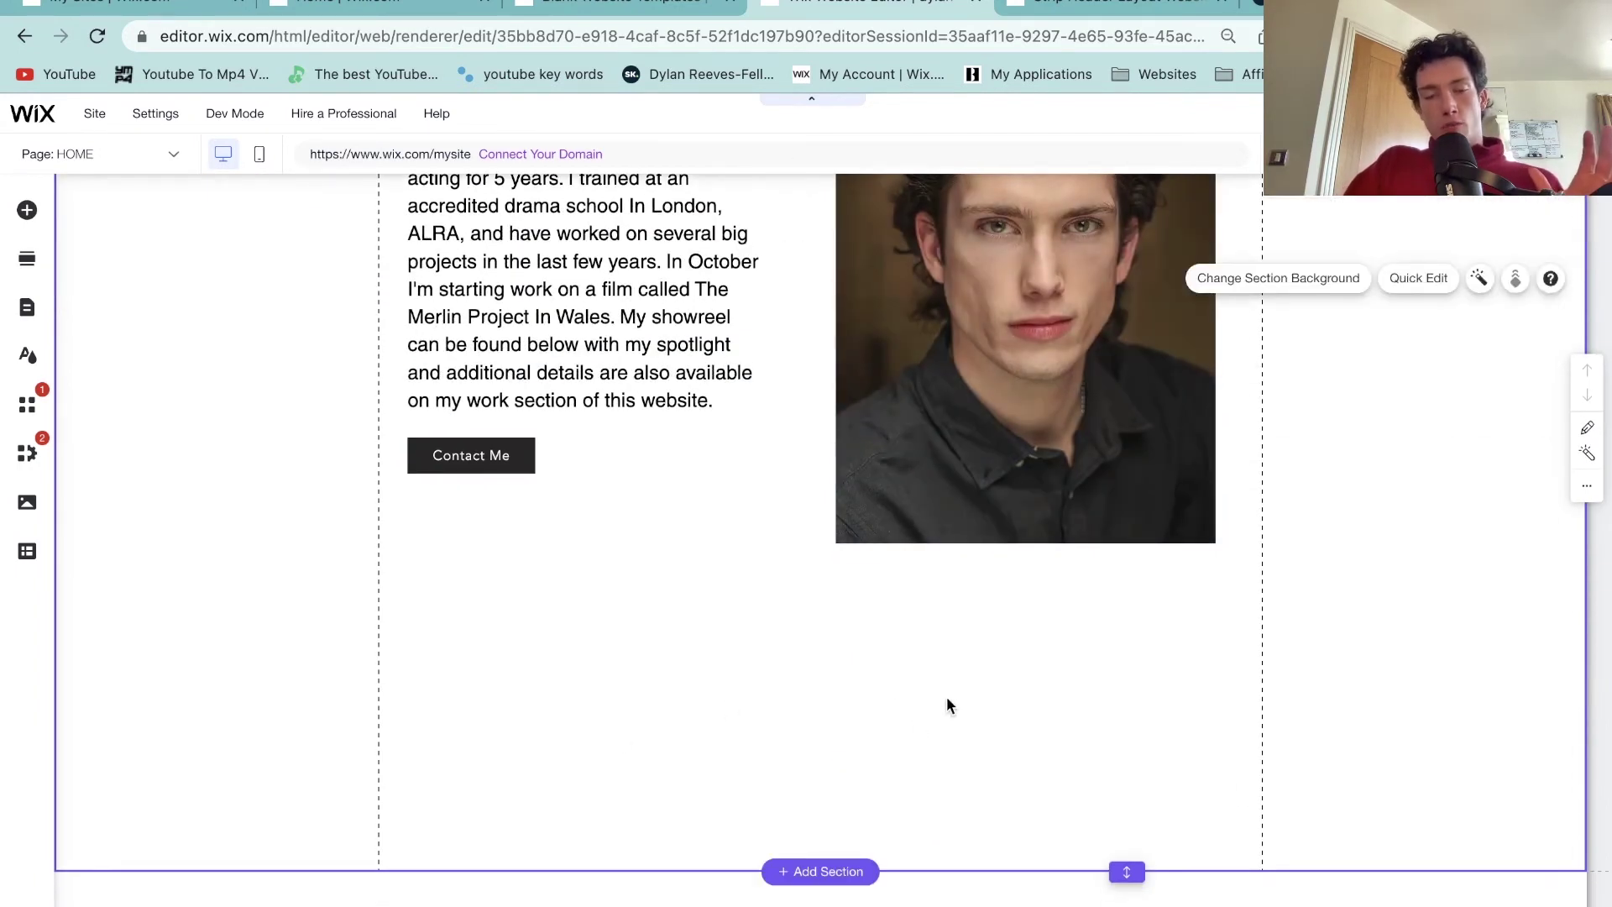
pyautogui.scroll(4, 804, 712)
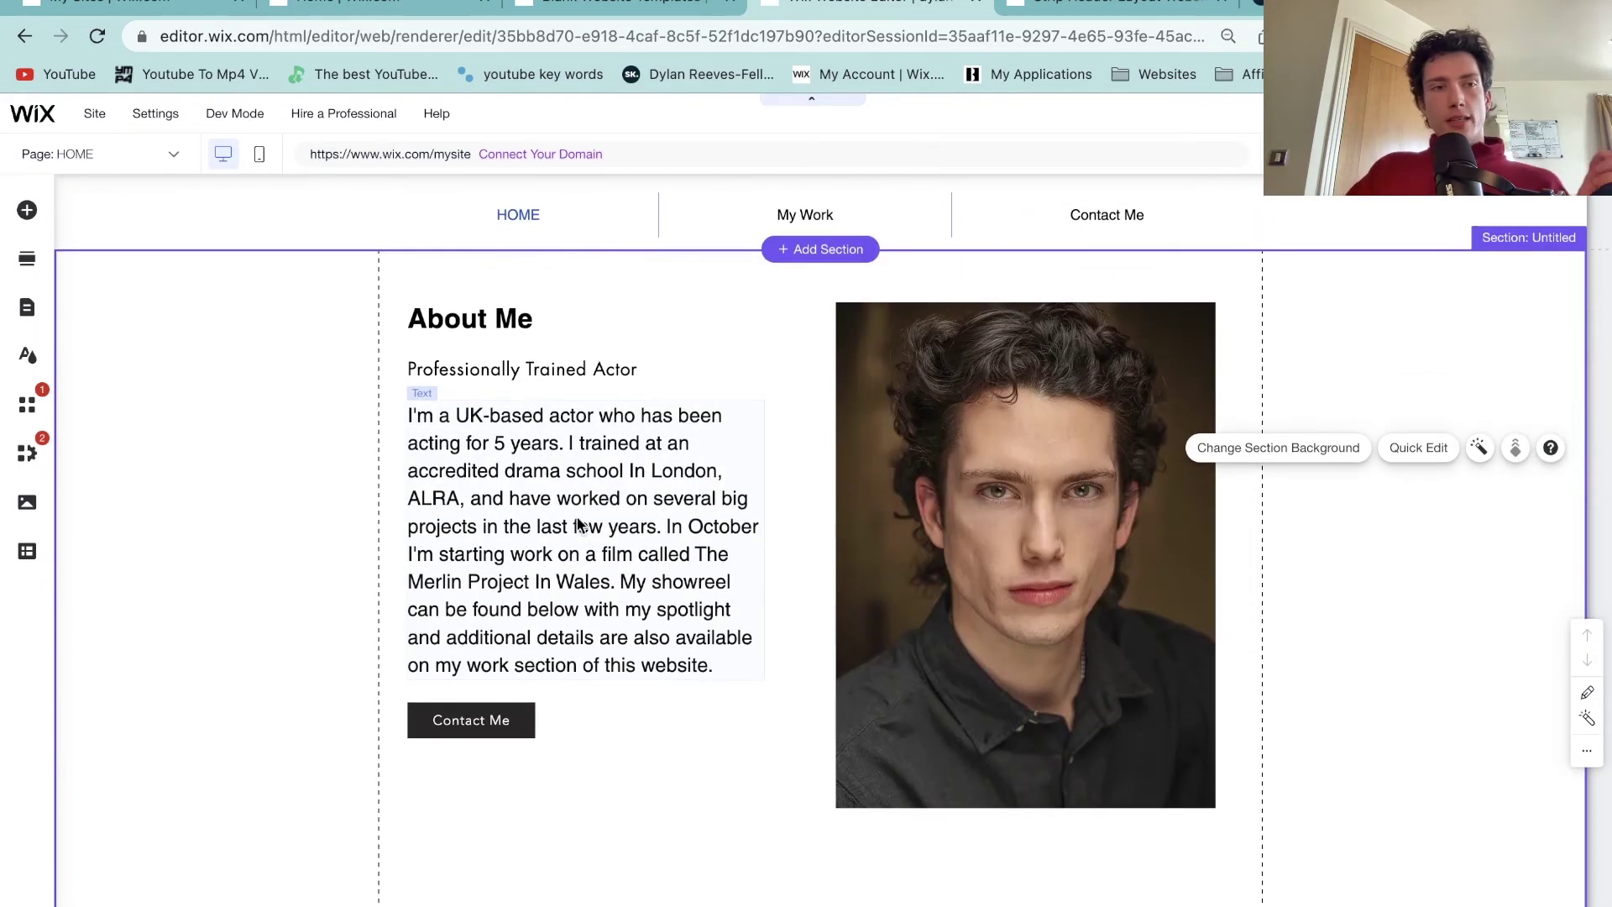
pyautogui.click(27, 211)
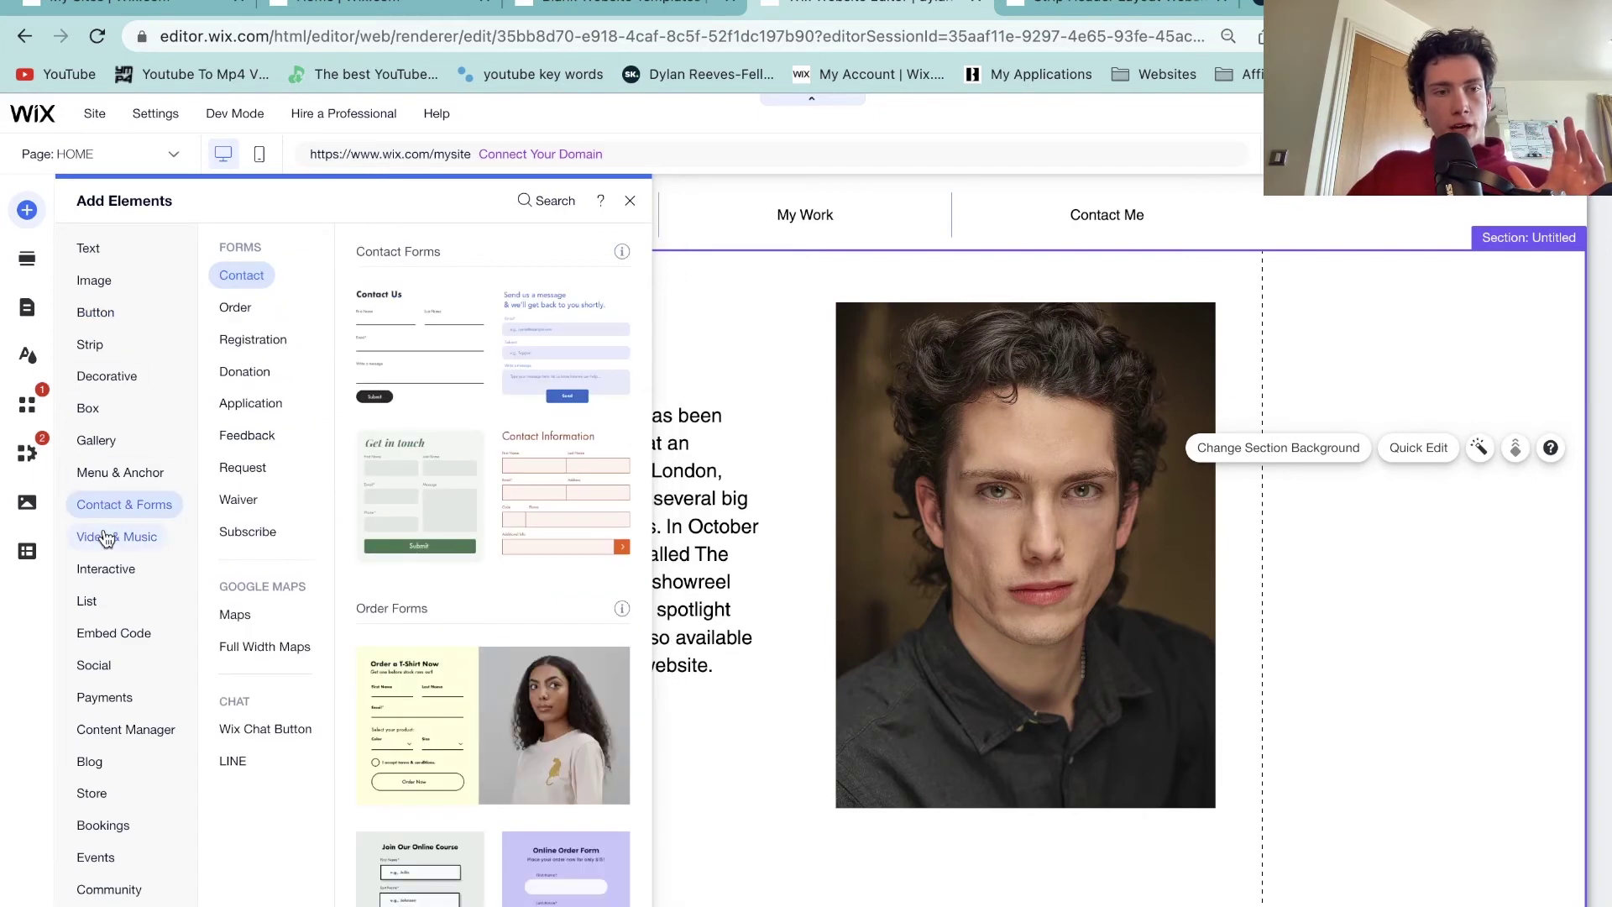
pyautogui.moveTo(119, 536)
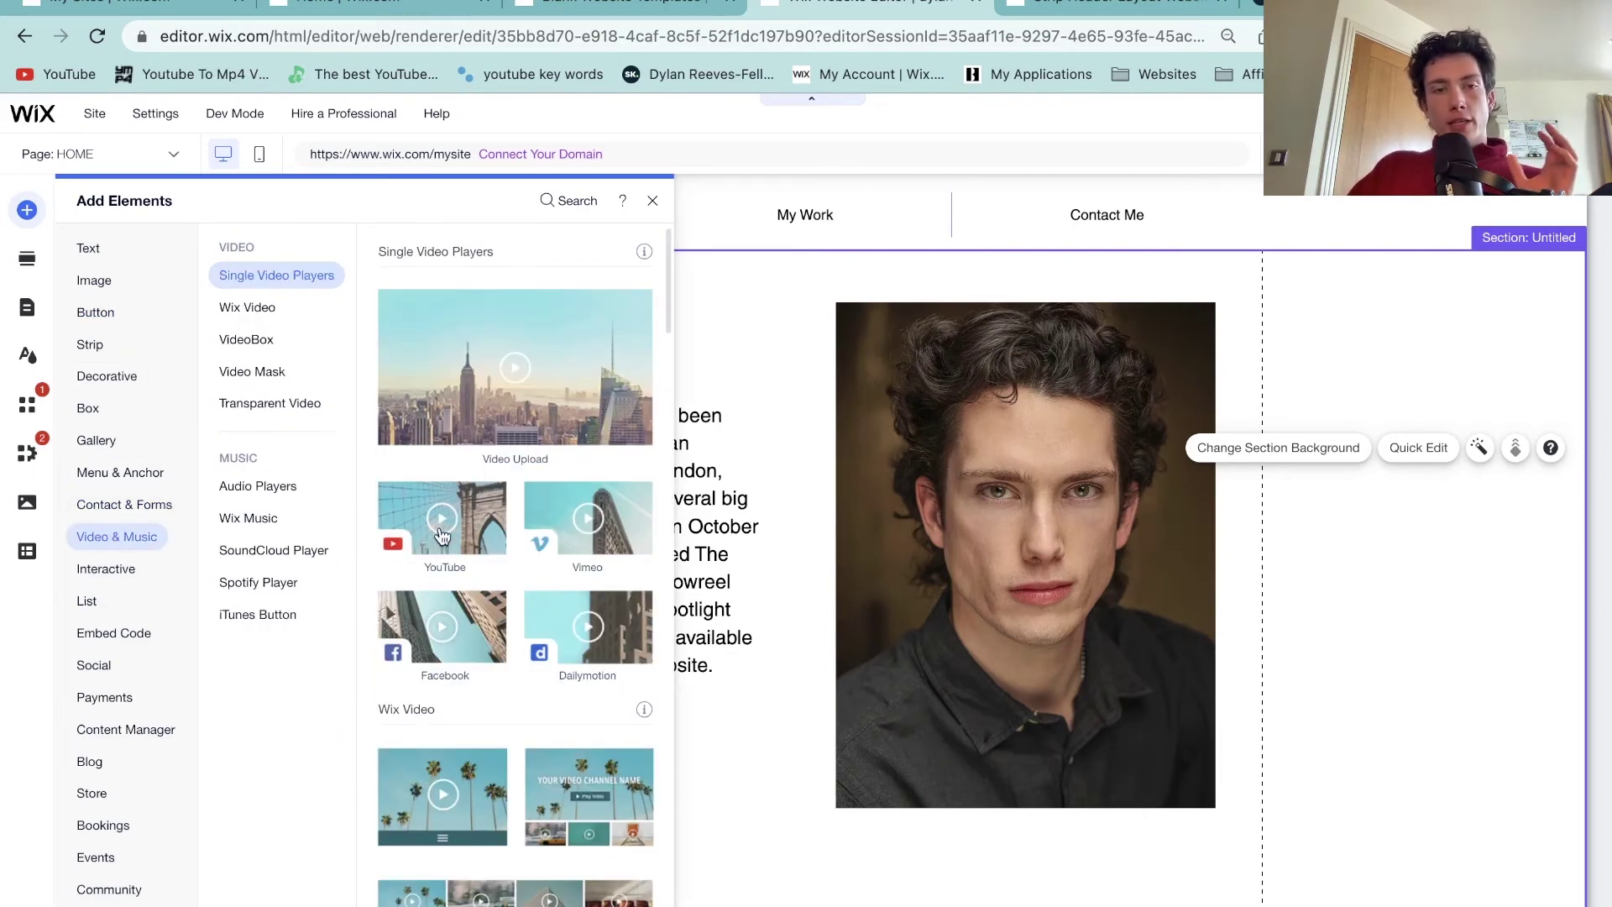
pyautogui.click(442, 536)
pyautogui.moveTo(726, 393); pyautogui.dragTo(700, 804)
pyautogui.scroll(-1, 1188, 692)
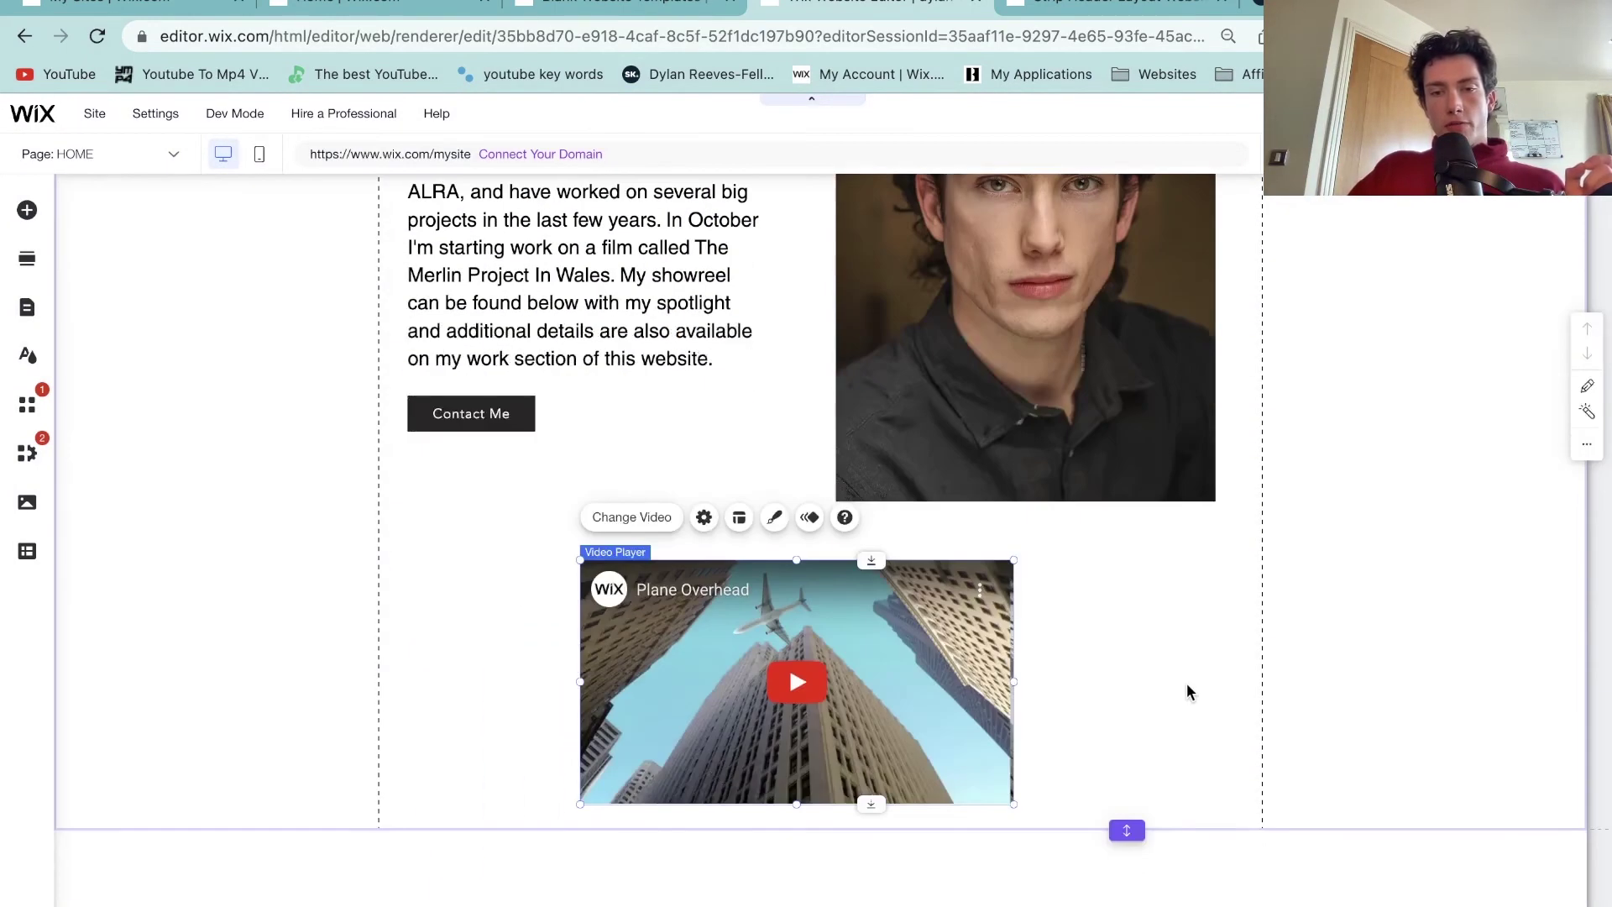
pyautogui.click(1189, 692)
pyautogui.scroll(-2, 898, 630)
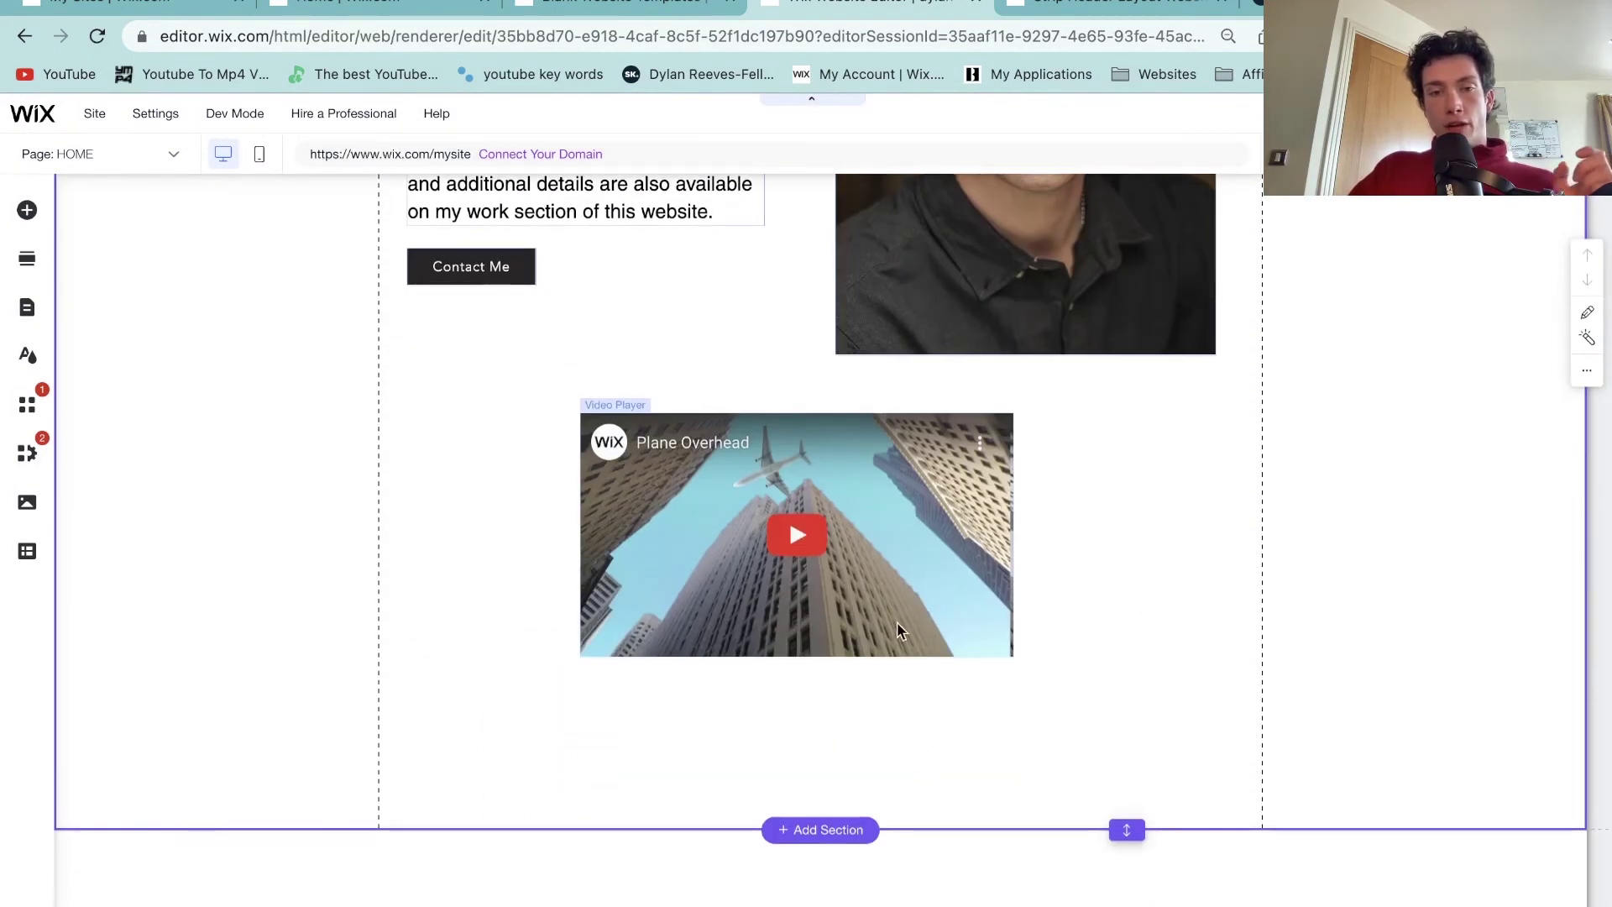
pyautogui.moveTo(898, 630); pyautogui.dragTo(907, 798)
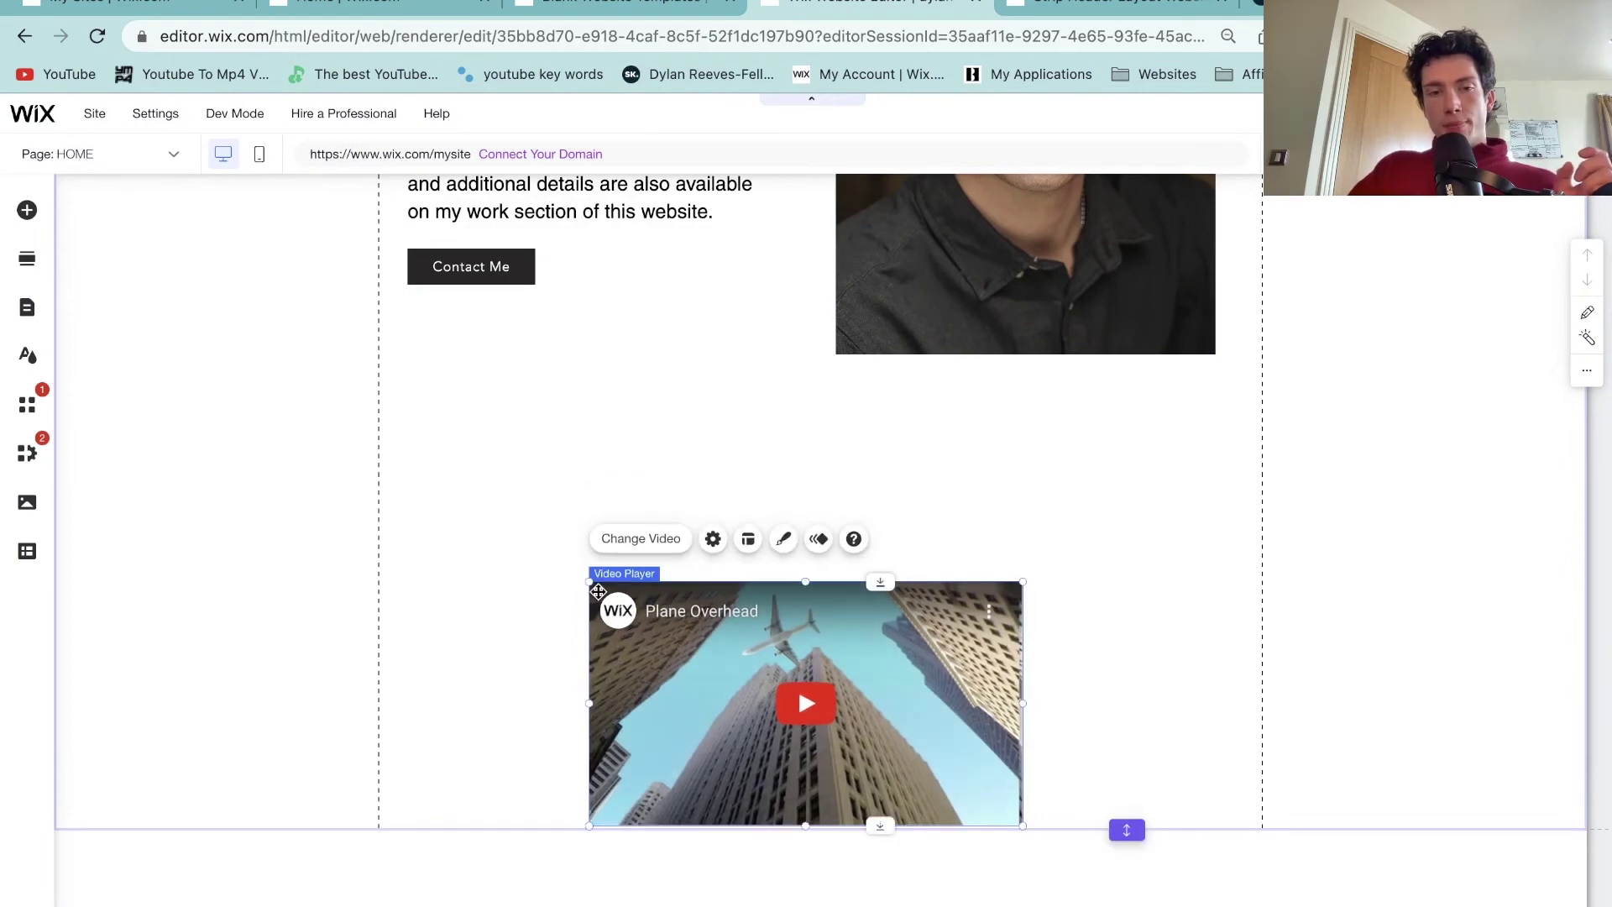
pyautogui.moveTo(590, 582); pyautogui.dragTo(333, 527)
pyautogui.moveTo(670, 545); pyautogui.dragTo(793, 544)
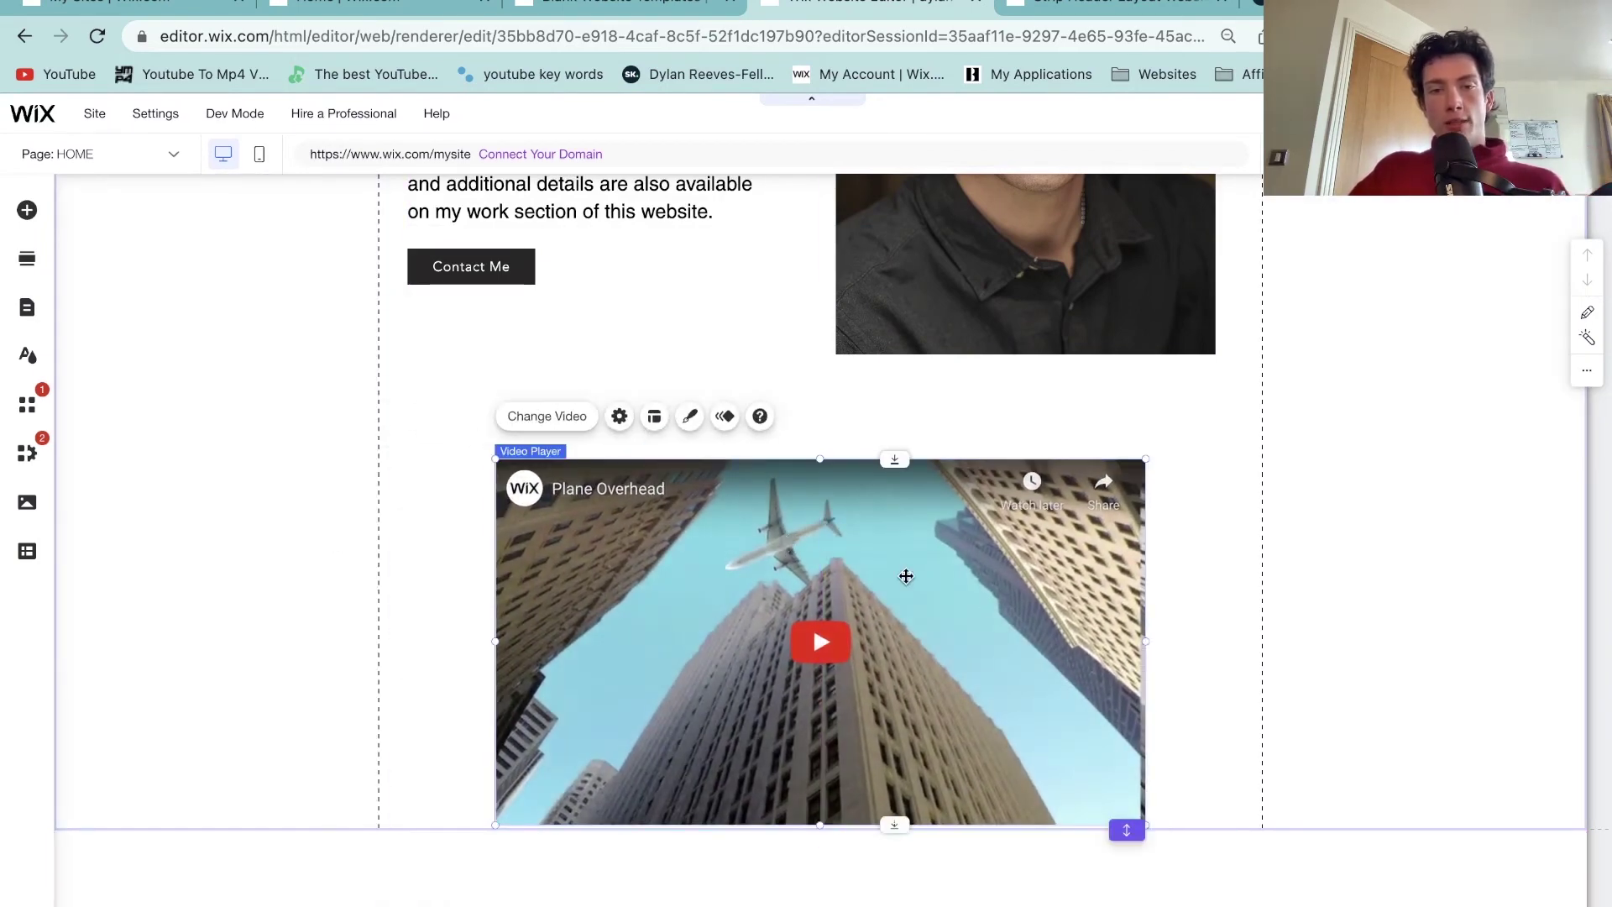
# - Replace the video's web address with the pasted Showreel 2022 V4 link
pyautogui.click(542, 419)
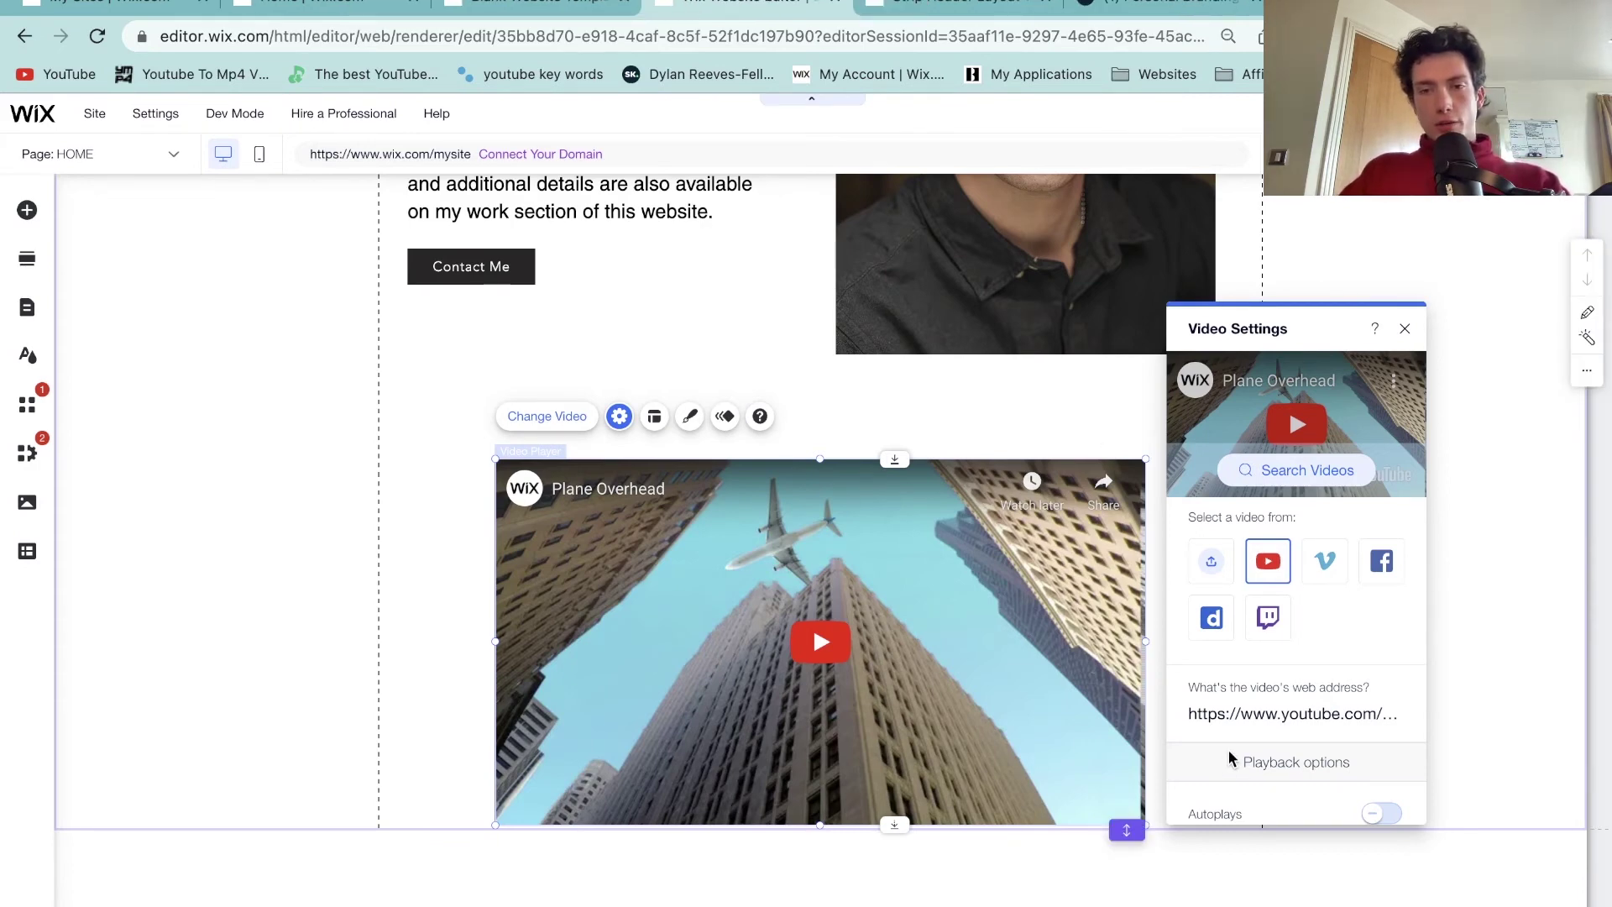
pyautogui.click(1226, 718)
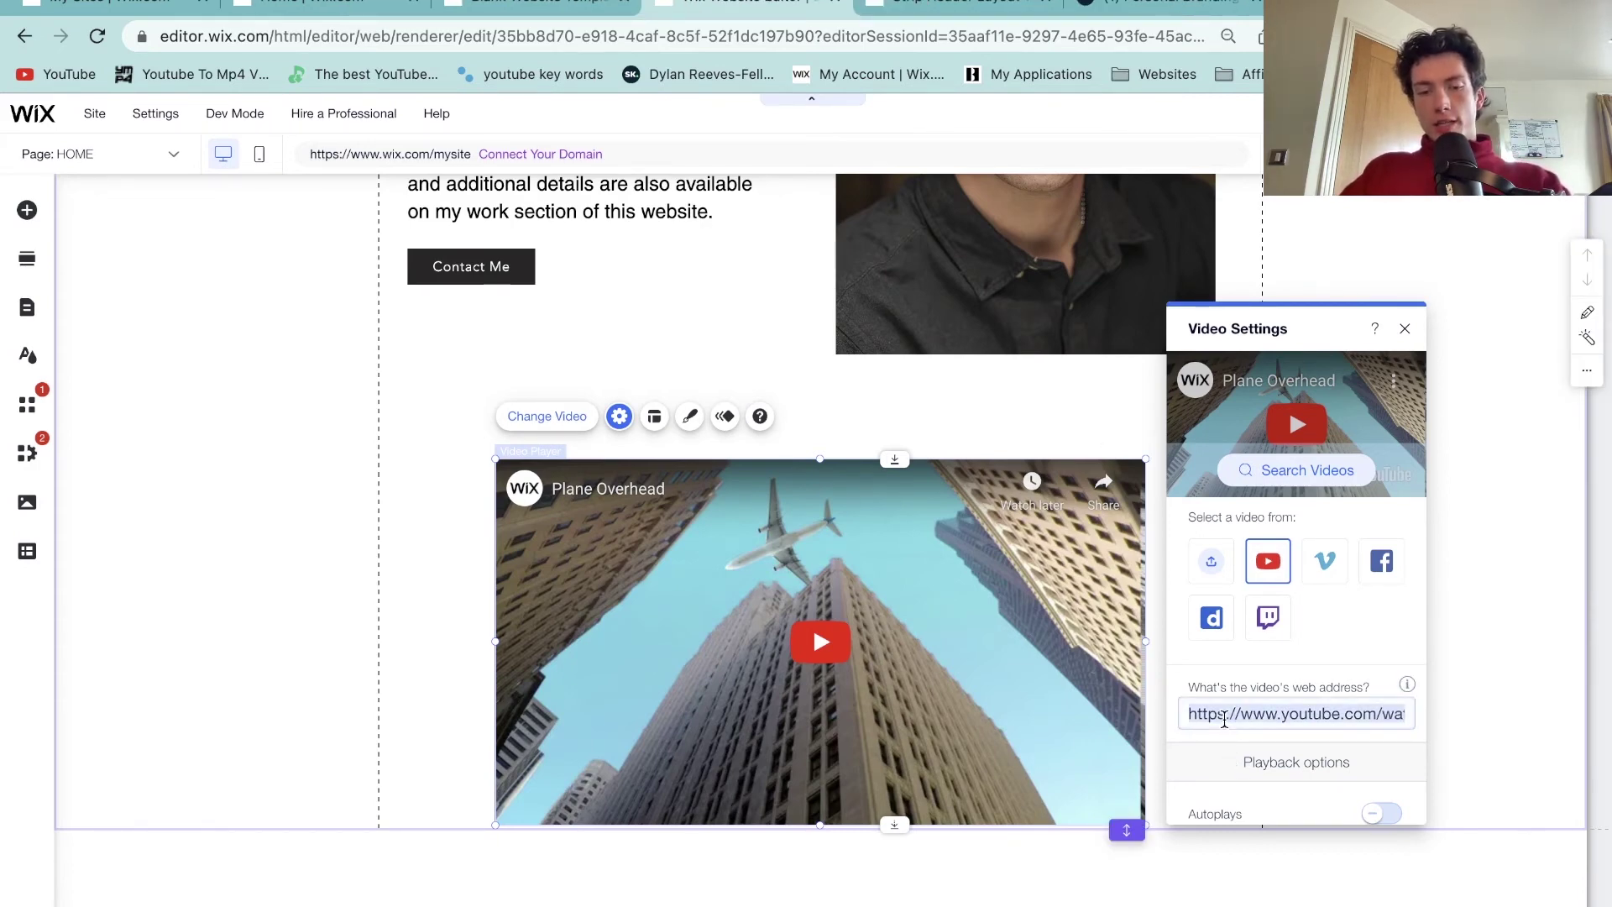
pyautogui.write('https://youtu.be/R3FLxvESjy8')
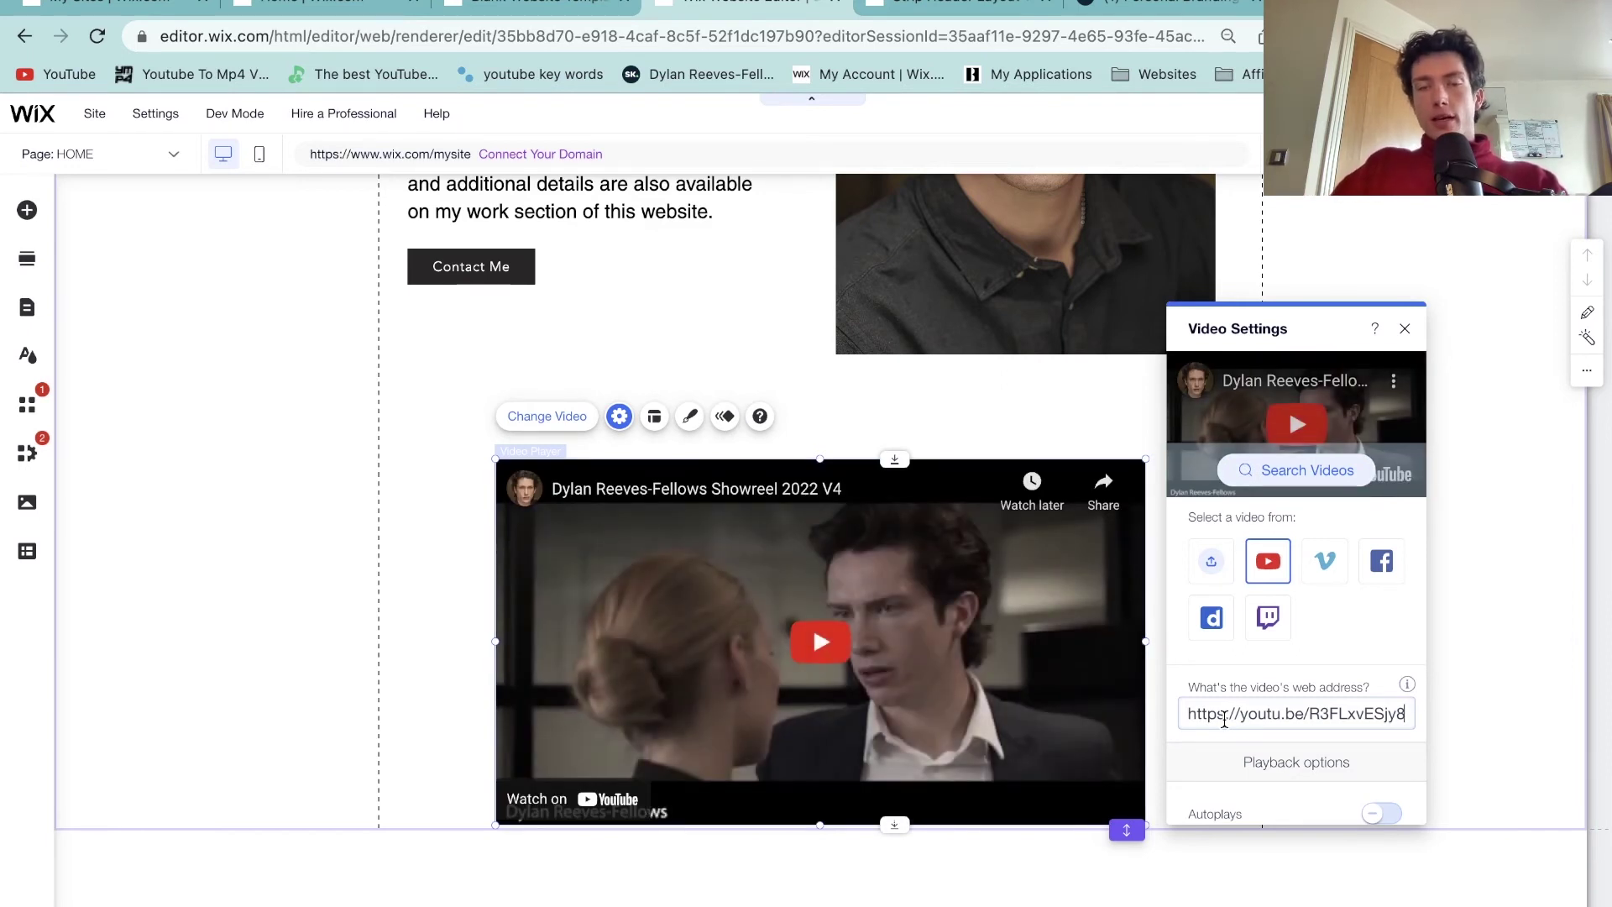
pyautogui.click(1405, 330)
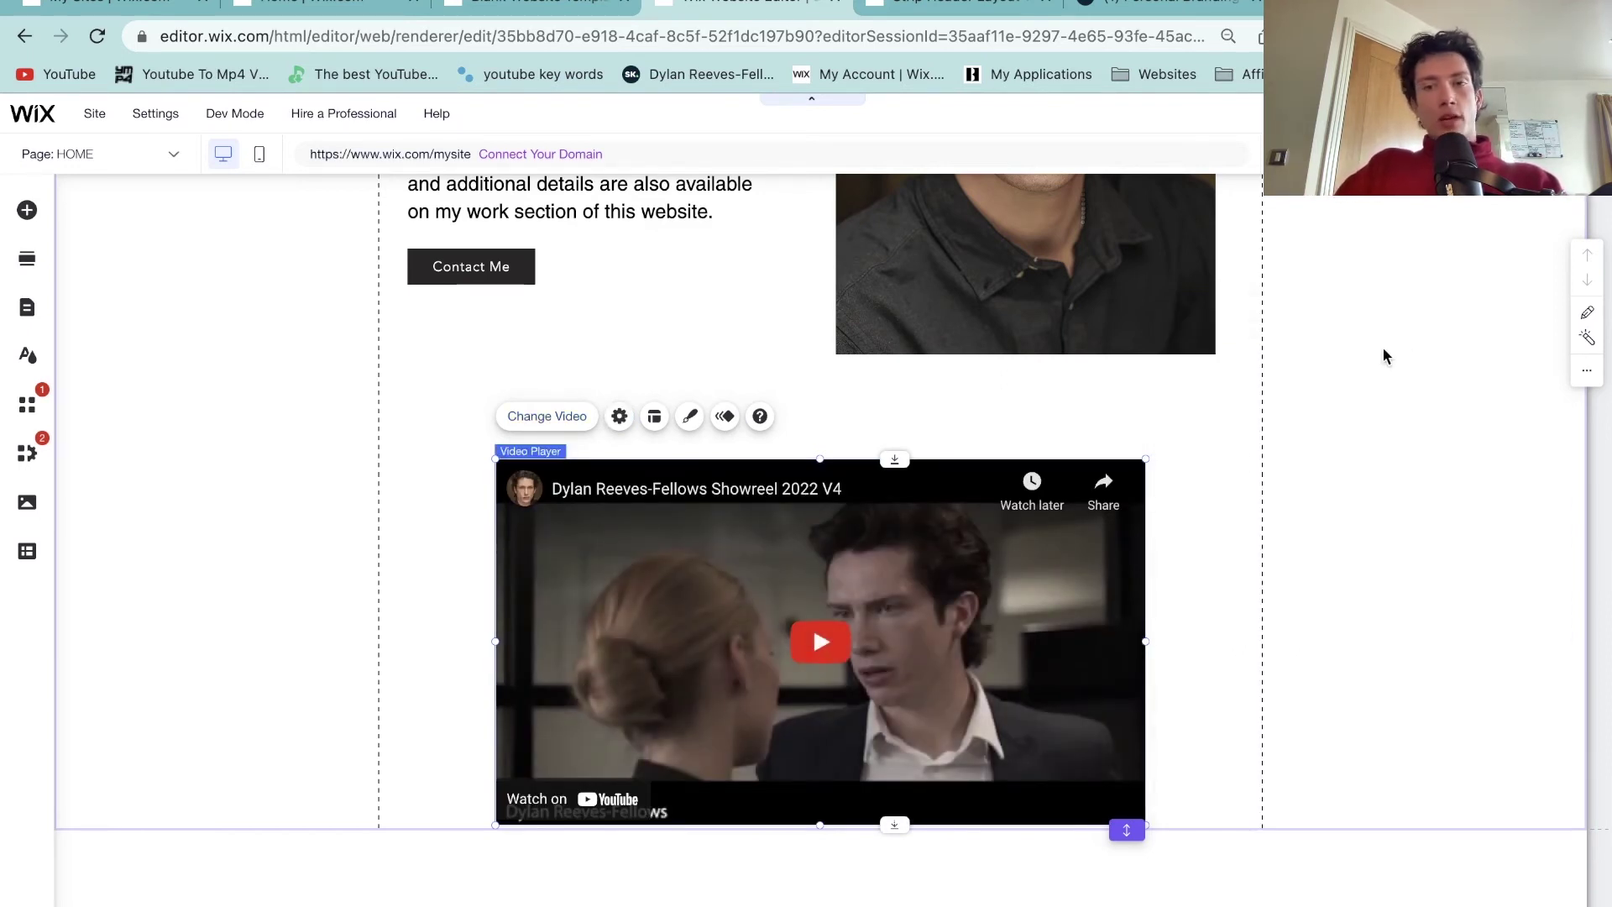
pyautogui.click(1161, 605)
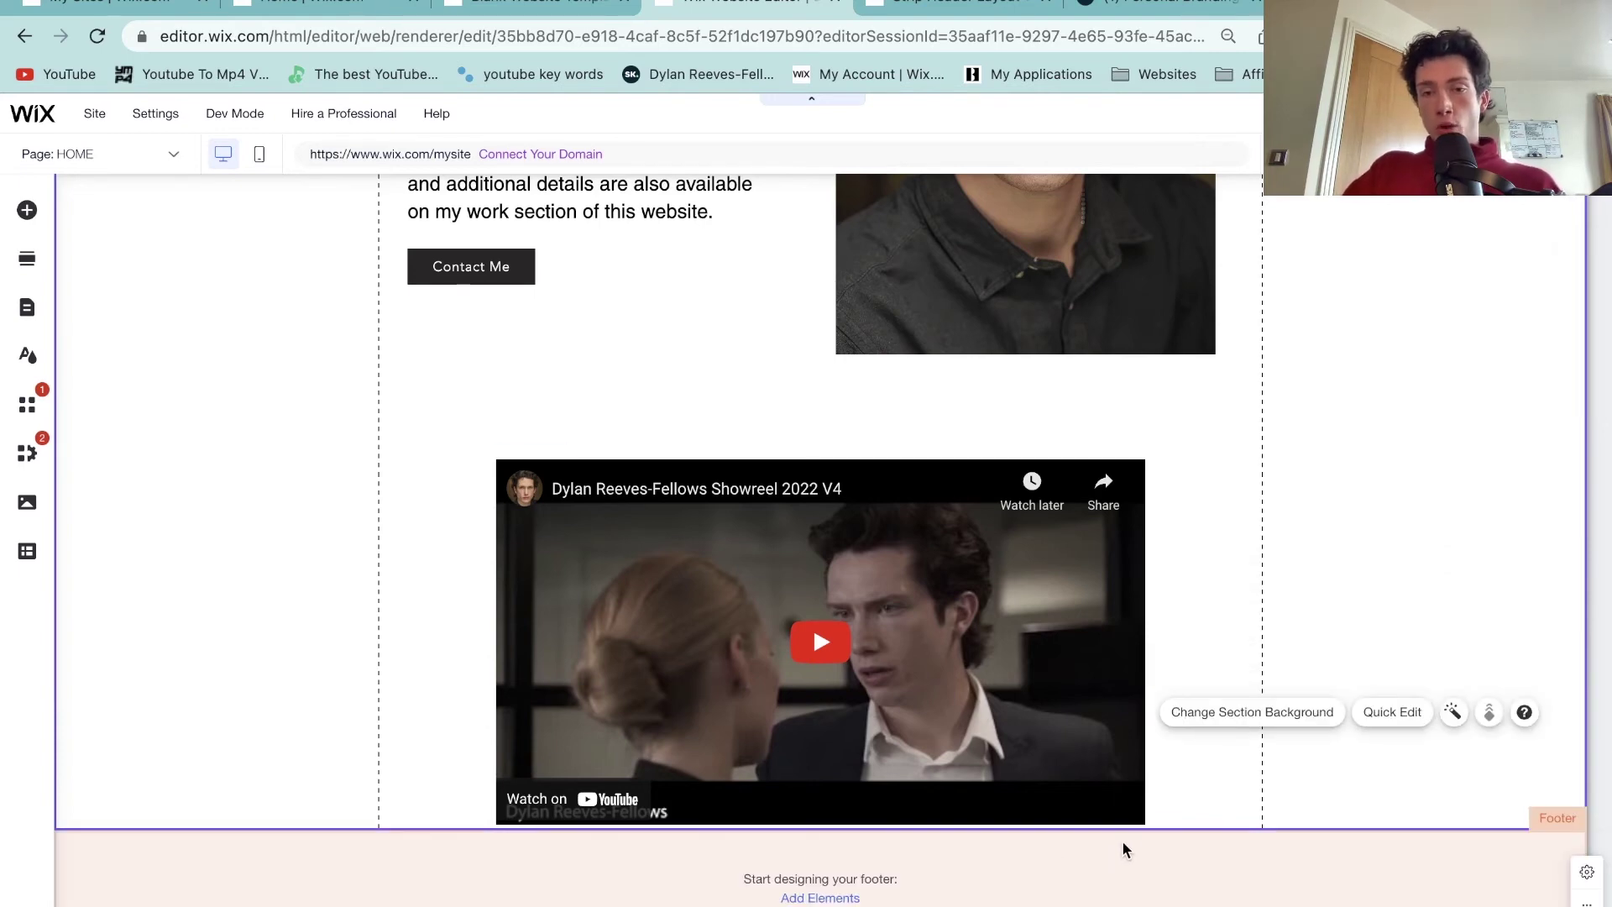
# - Move the showreel video left to x 245, in line with the text column
pyautogui.scroll(3, 1090, 651)
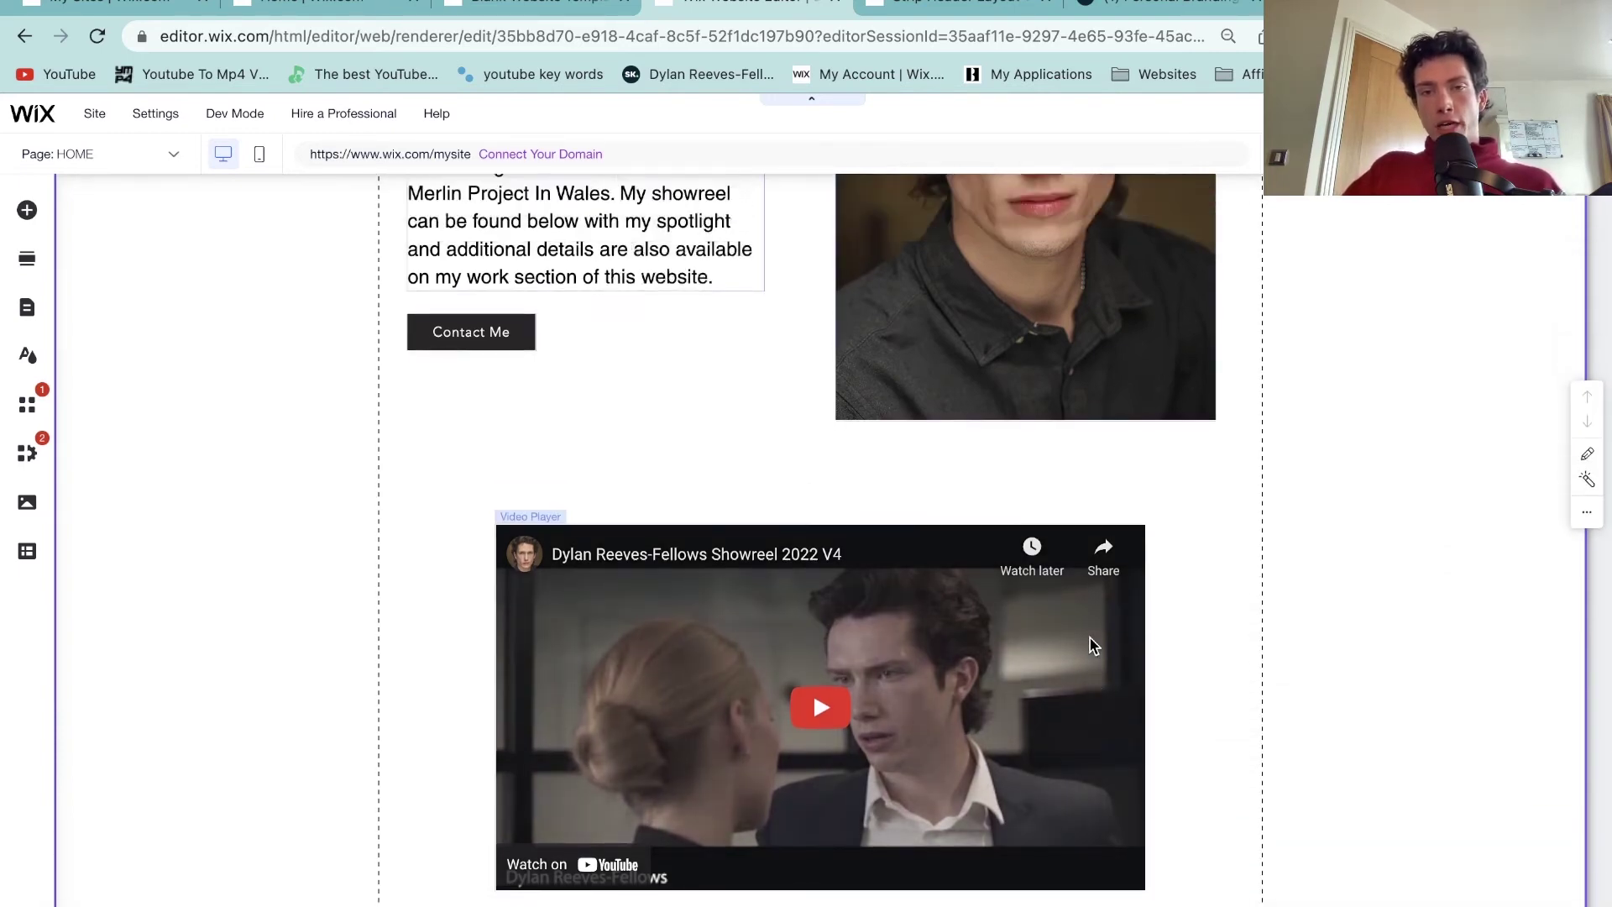
pyautogui.click(985, 685)
pyautogui.moveTo(985, 685); pyautogui.dragTo(1026, 623)
# - Lower the Contact Me button and bio paragraph to add space above them
pyautogui.scroll(15, 1007, 666)
pyautogui.scroll(-3, 420, 723)
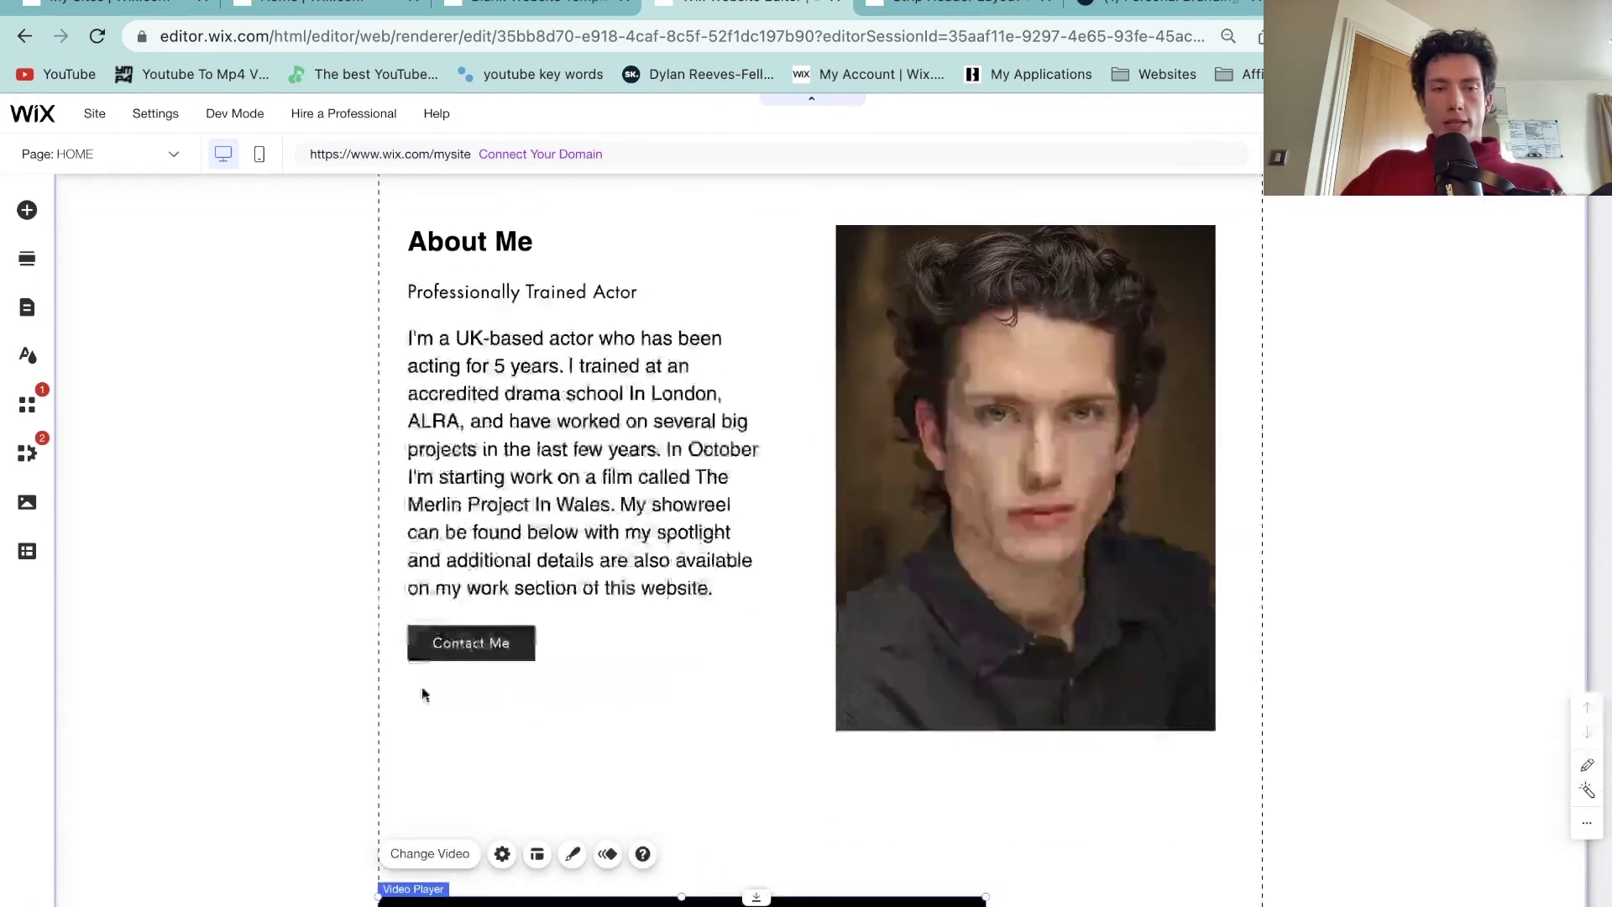
pyautogui.click(466, 640)
pyautogui.moveTo(466, 640); pyautogui.dragTo(466, 711)
pyautogui.moveTo(481, 559); pyautogui.dragTo(478, 537)
pyautogui.scroll(2, 504, 546)
pyautogui.click(461, 748)
pyautogui.click(814, 779)
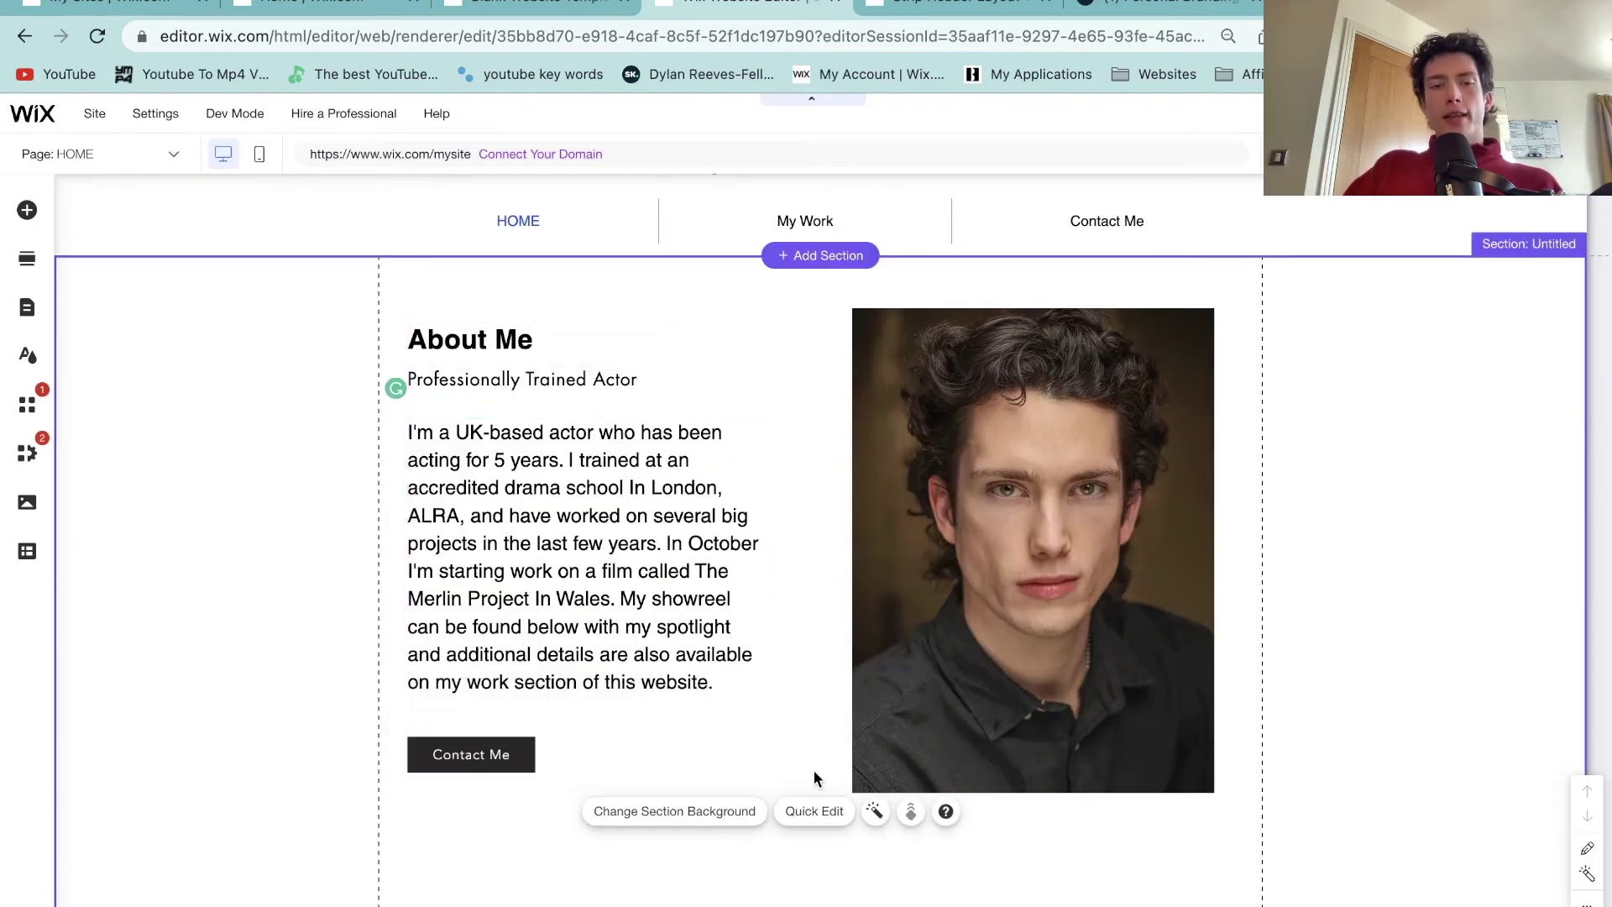
pyautogui.scroll(-3, 1312, 528)
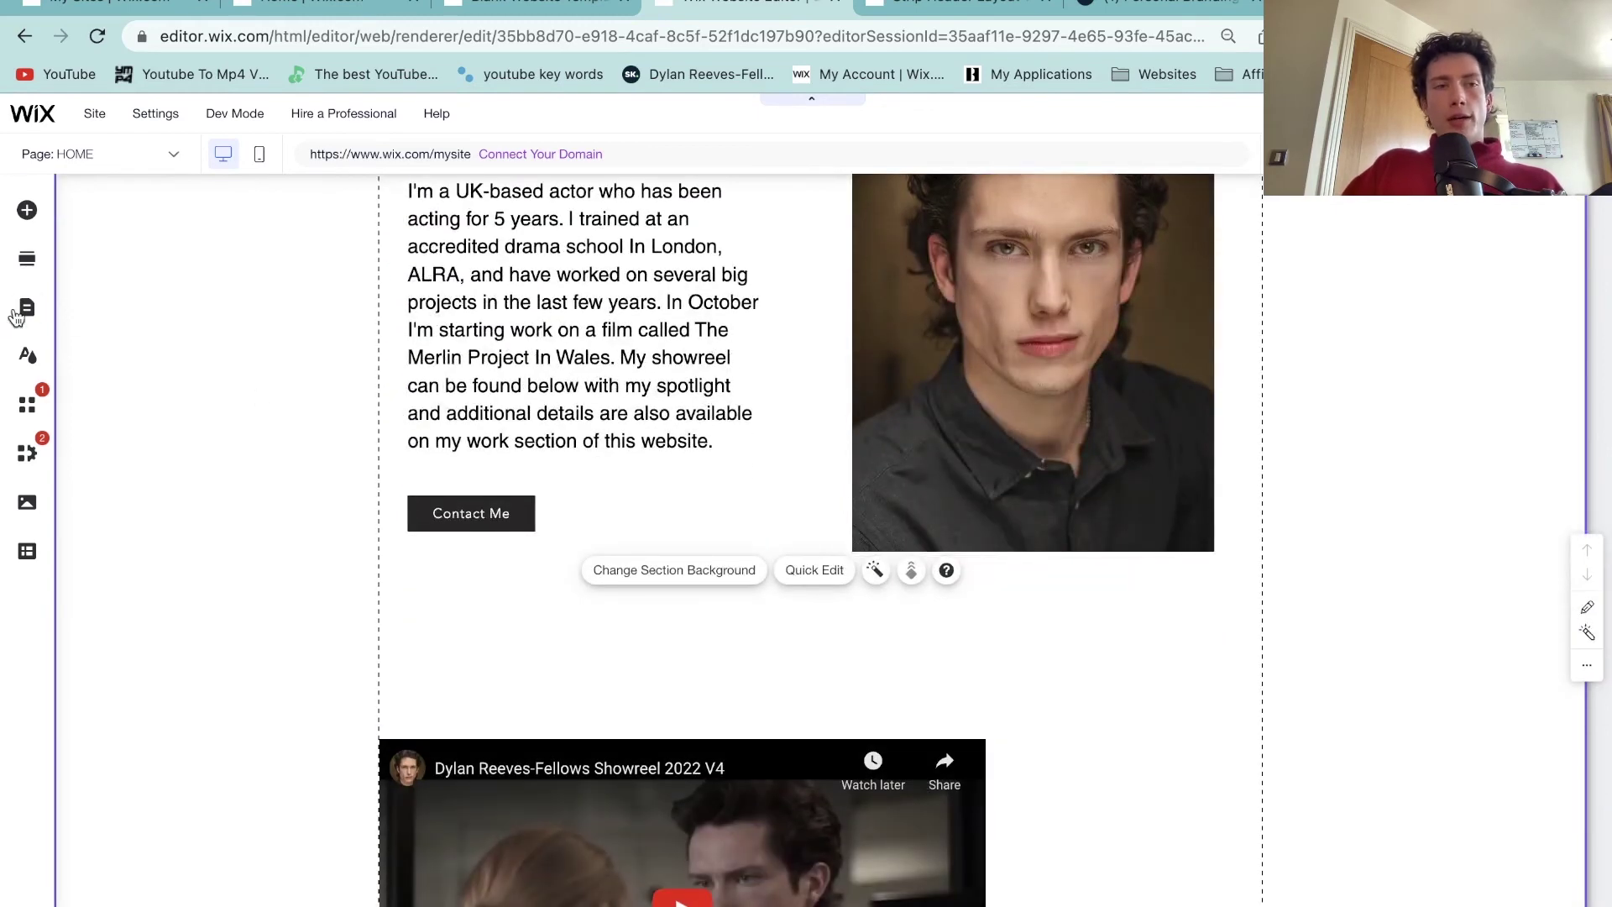
pyautogui.scroll(1, 802, 669)
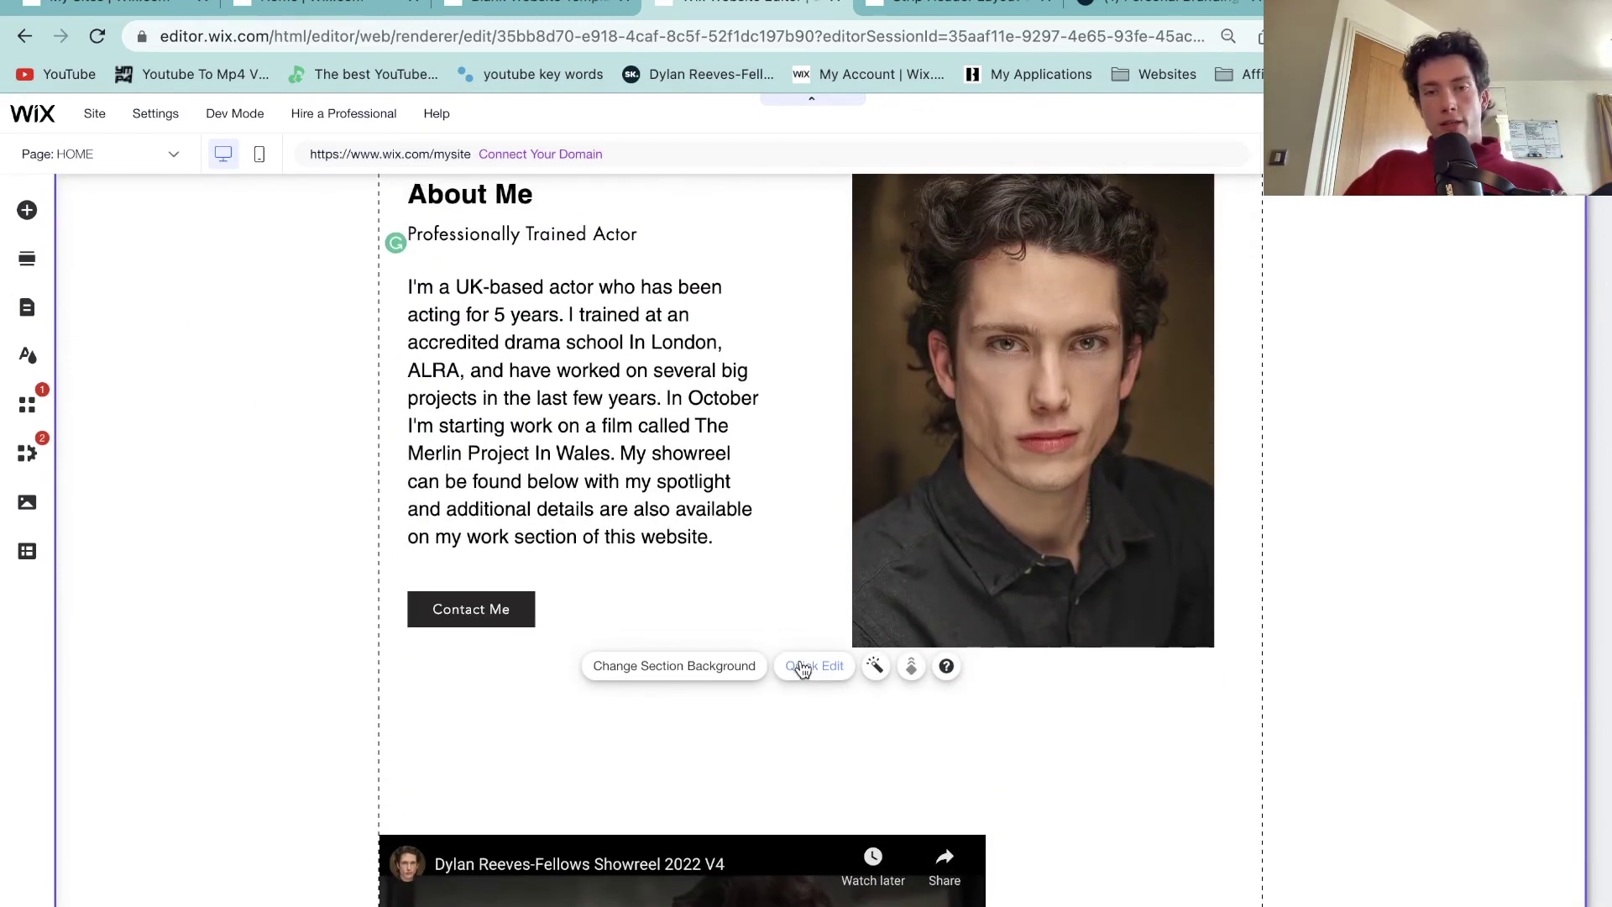
pyautogui.scroll(2, 802, 670)
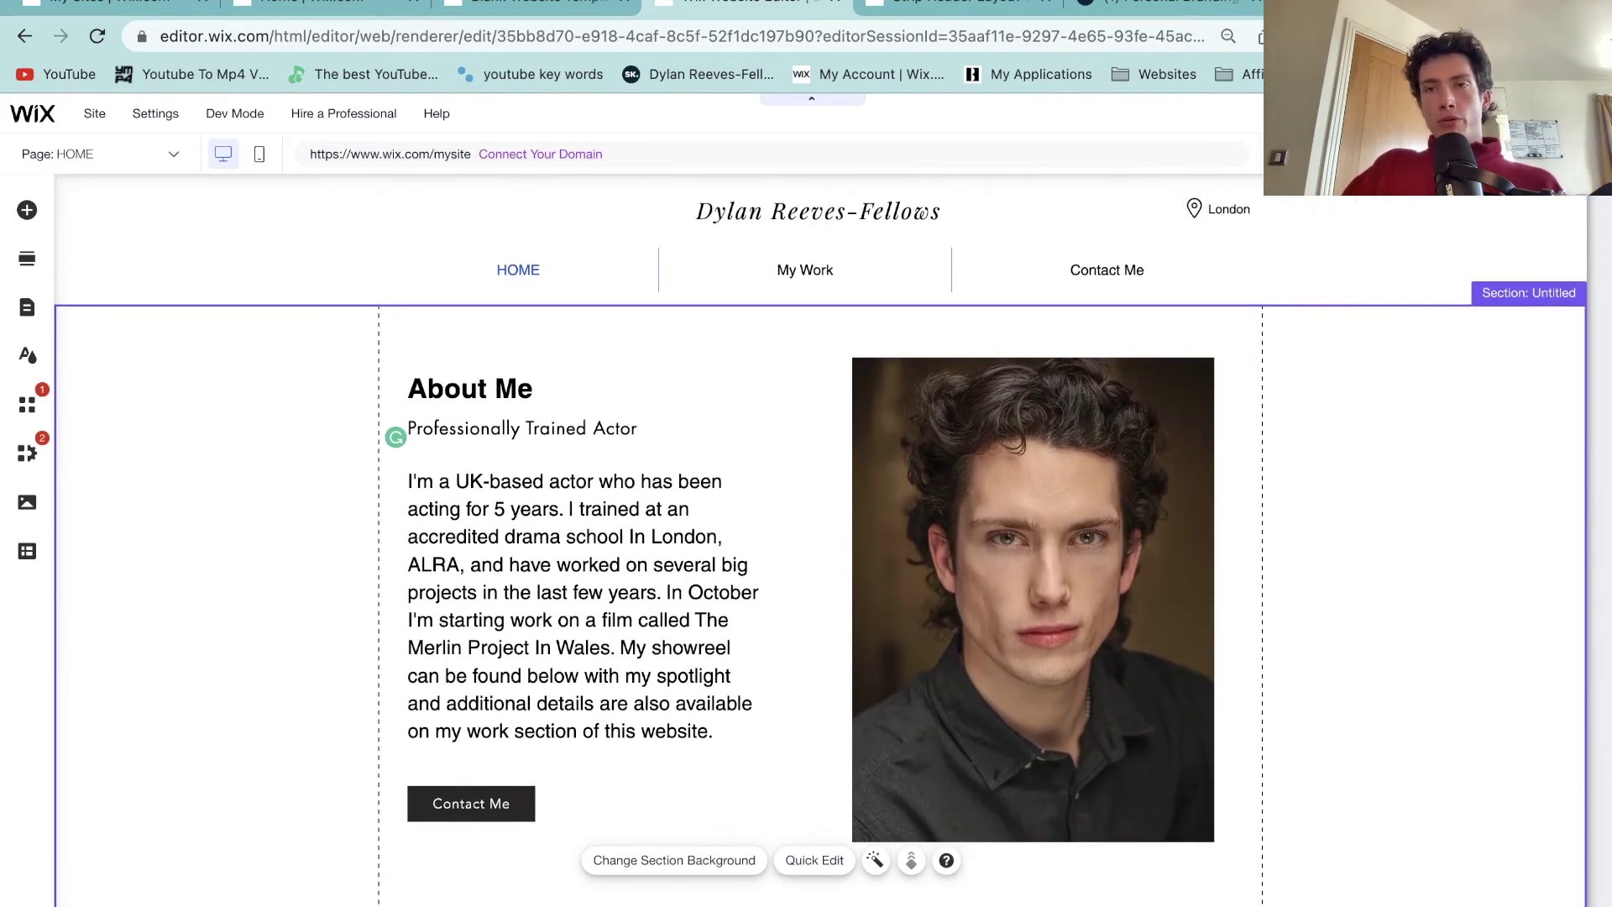
# - Preview the page to check the showreel beneath the bio, then return to editing
pyautogui.click(1486, 114)
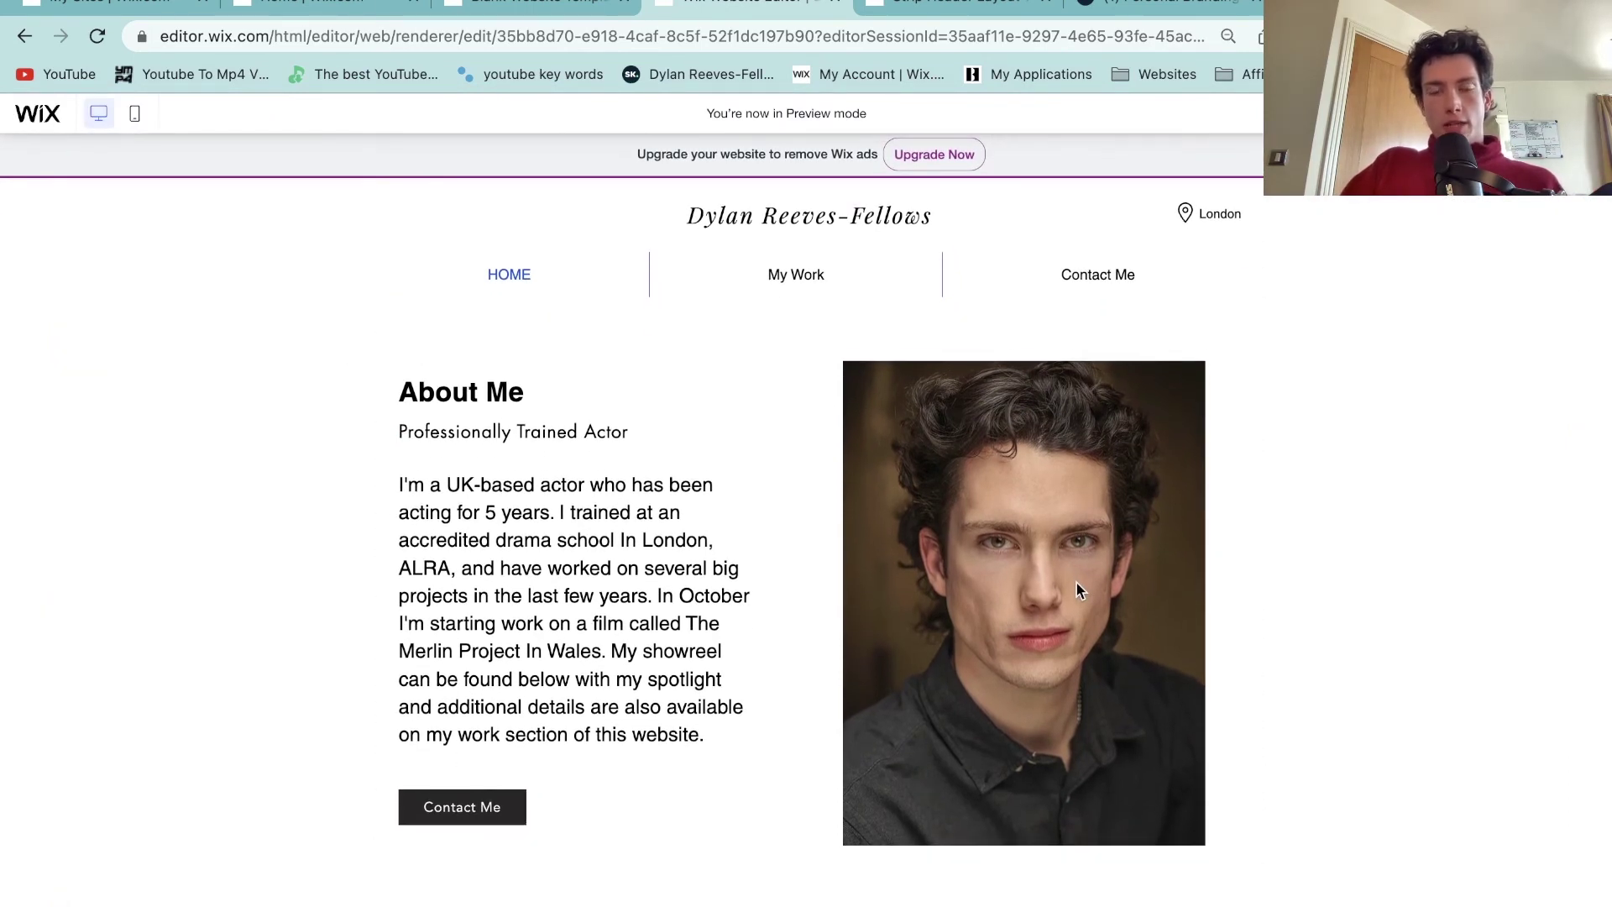
pyautogui.scroll(-1, 1079, 588)
pyautogui.scroll(-4, 1079, 588)
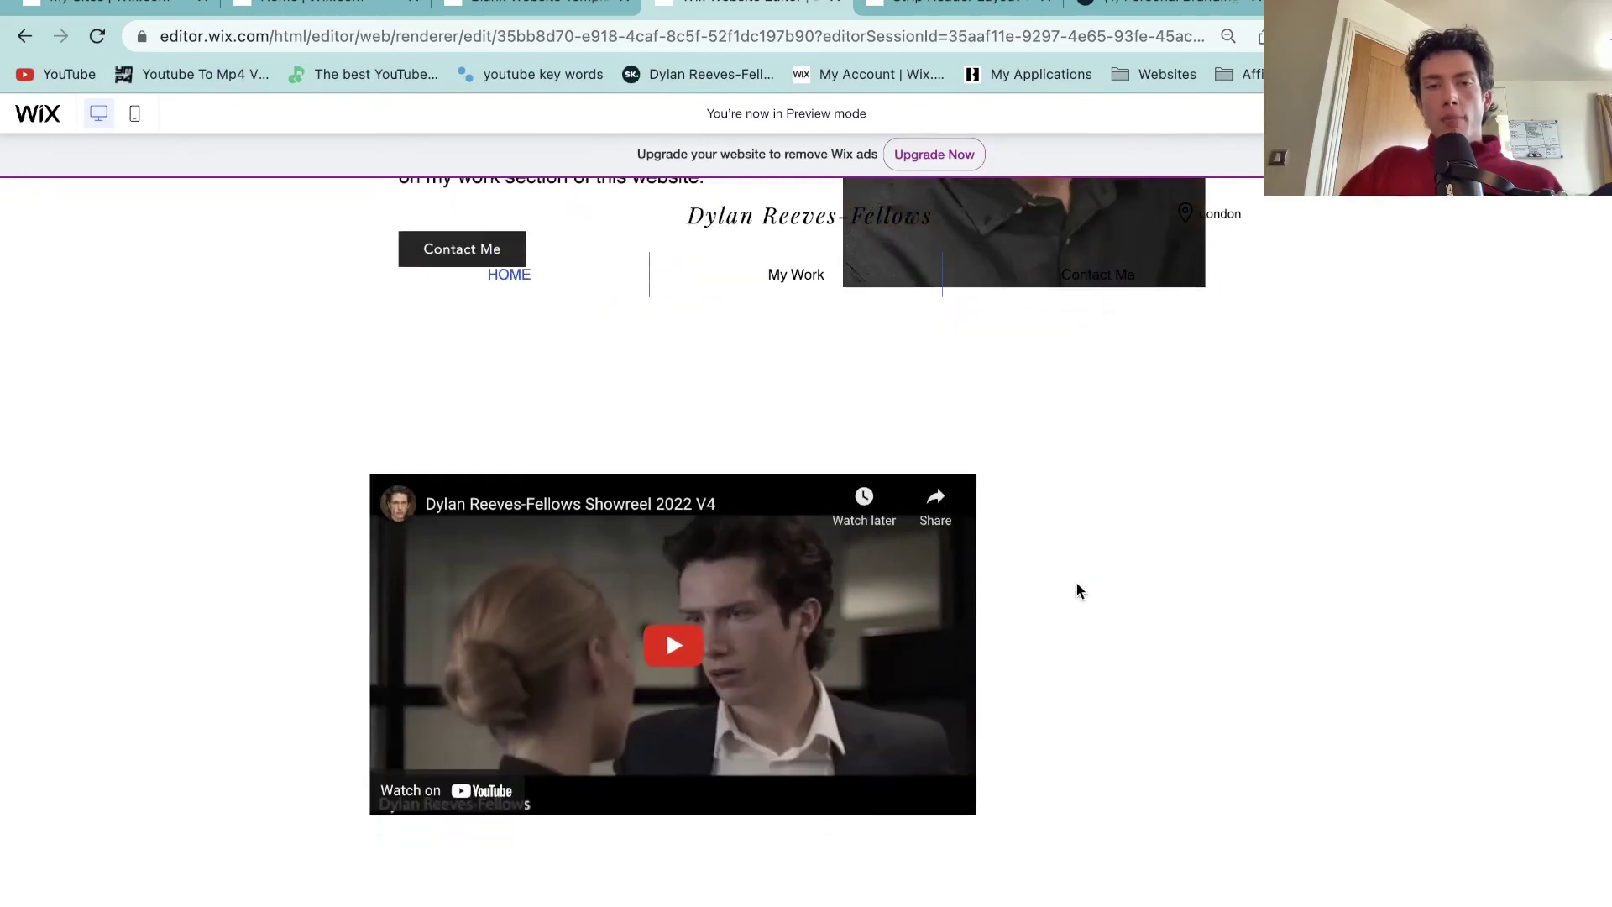
pyautogui.scroll(6, 1076, 581)
pyautogui.scroll(-6, 1268, 309)
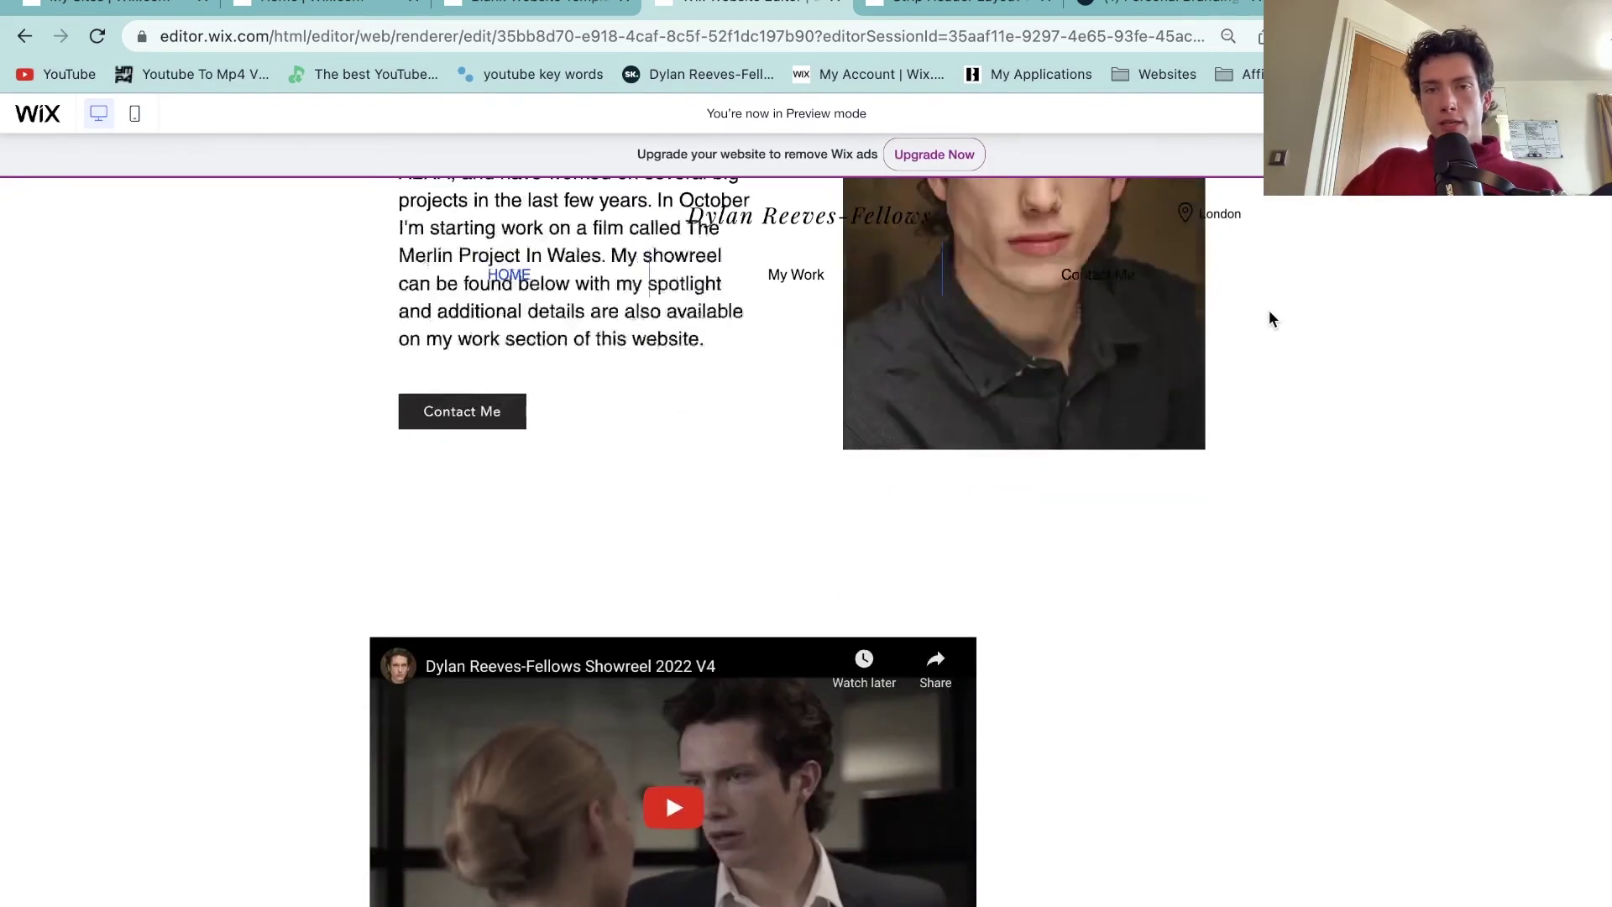
pyautogui.scroll(6, 1268, 310)
pyautogui.click(1554, 113)
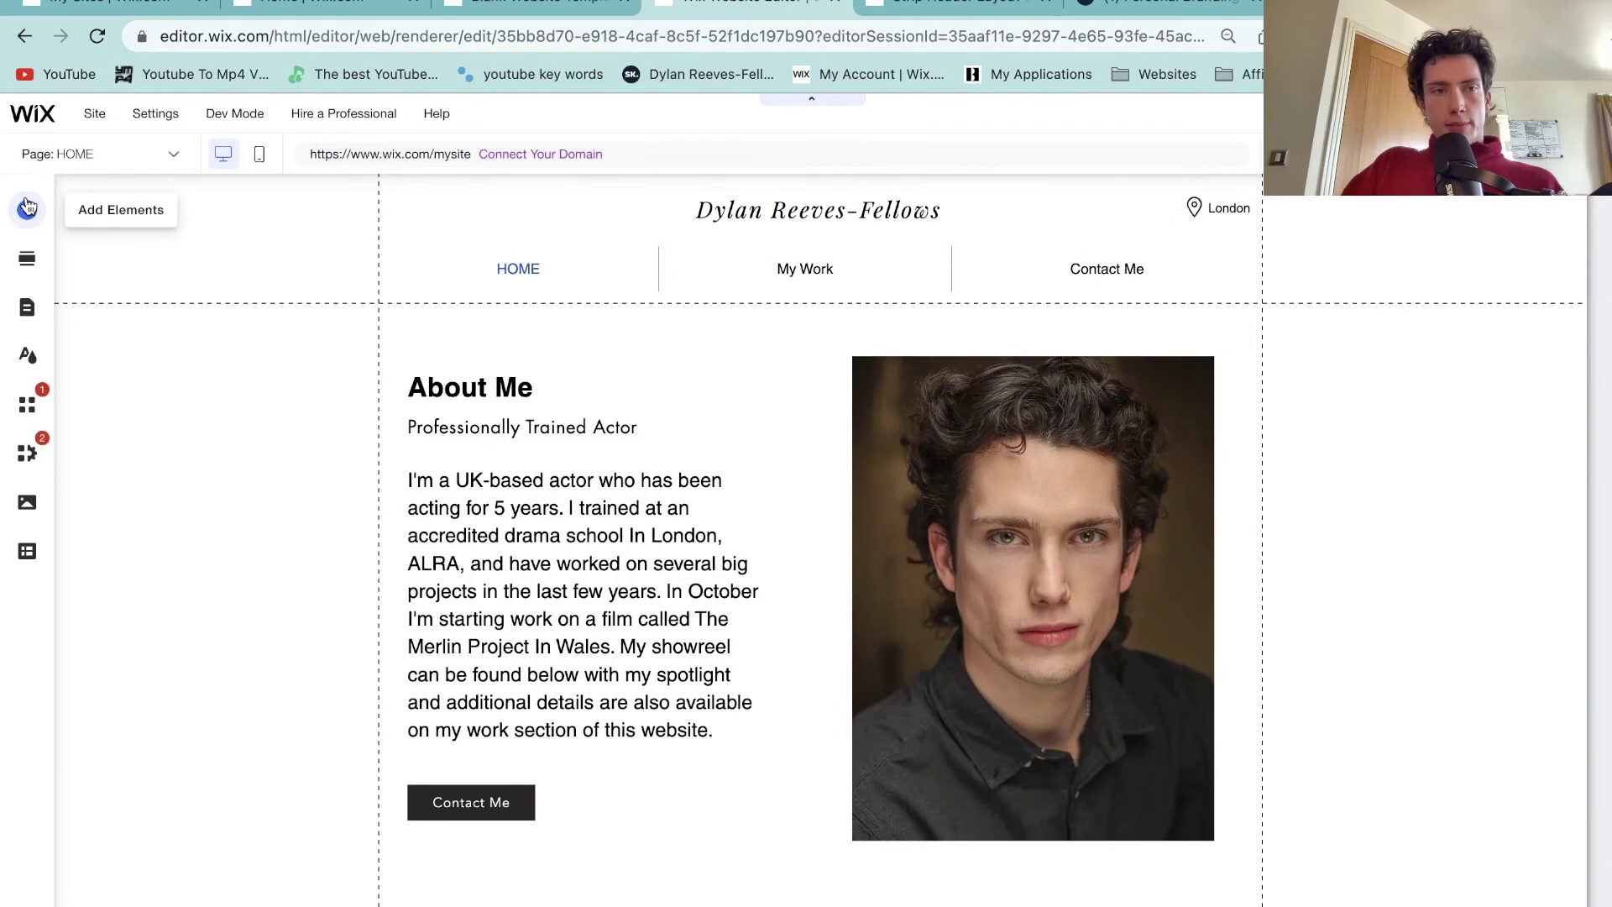
# - Add a Themed Line separator from Add Elements and stretch it wider
pyautogui.click(27, 207)
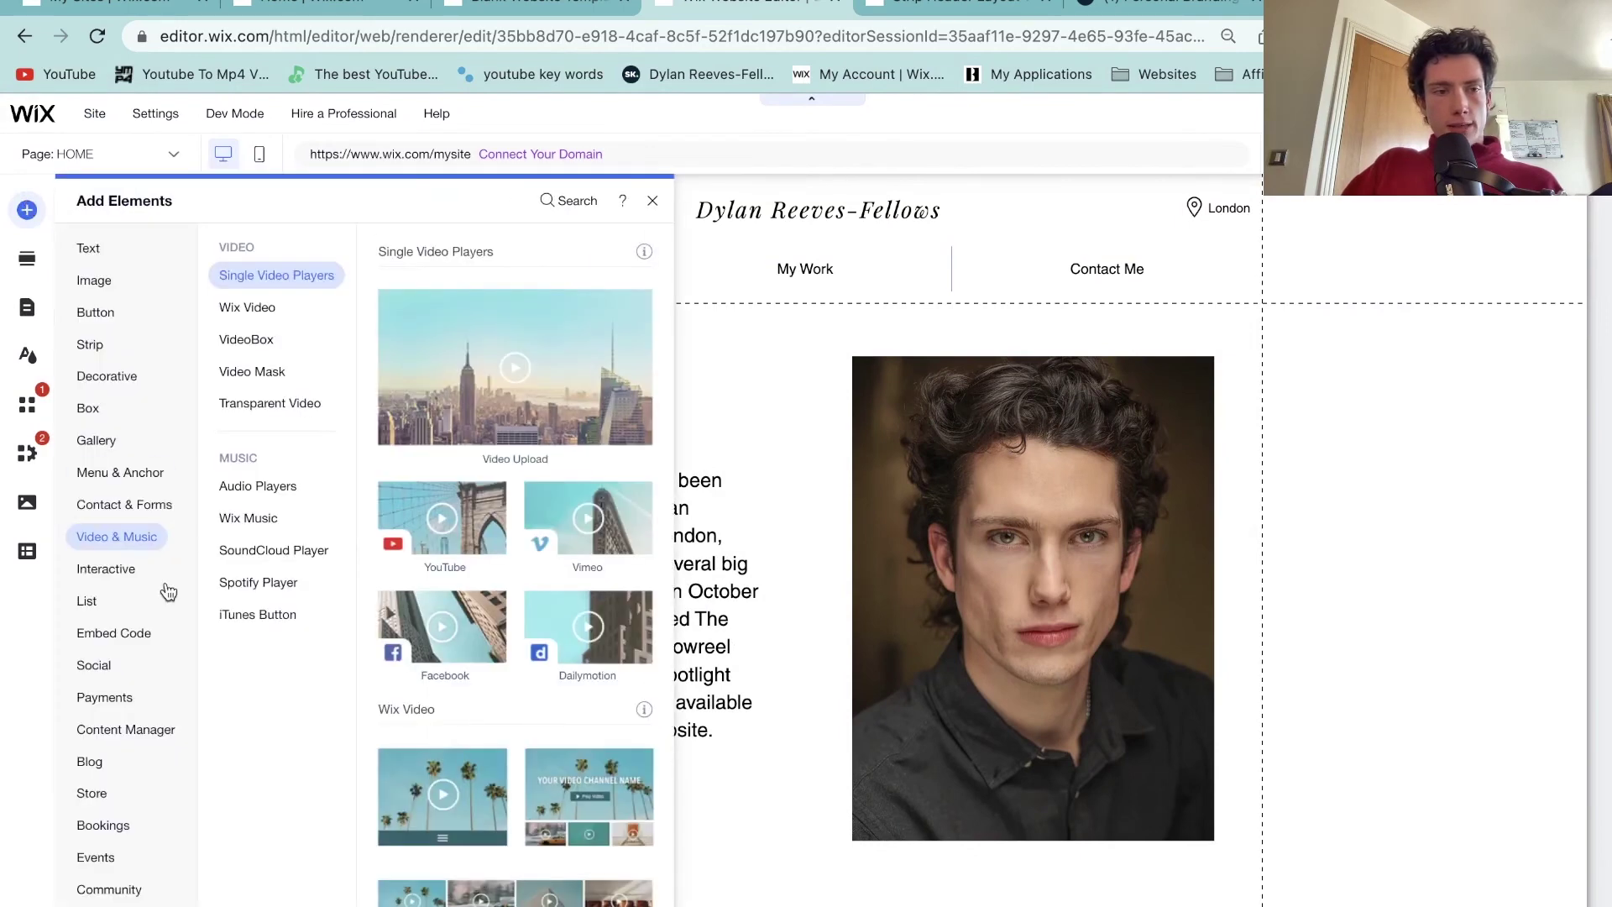
pyautogui.moveTo(106, 376)
pyautogui.moveTo(234, 518)
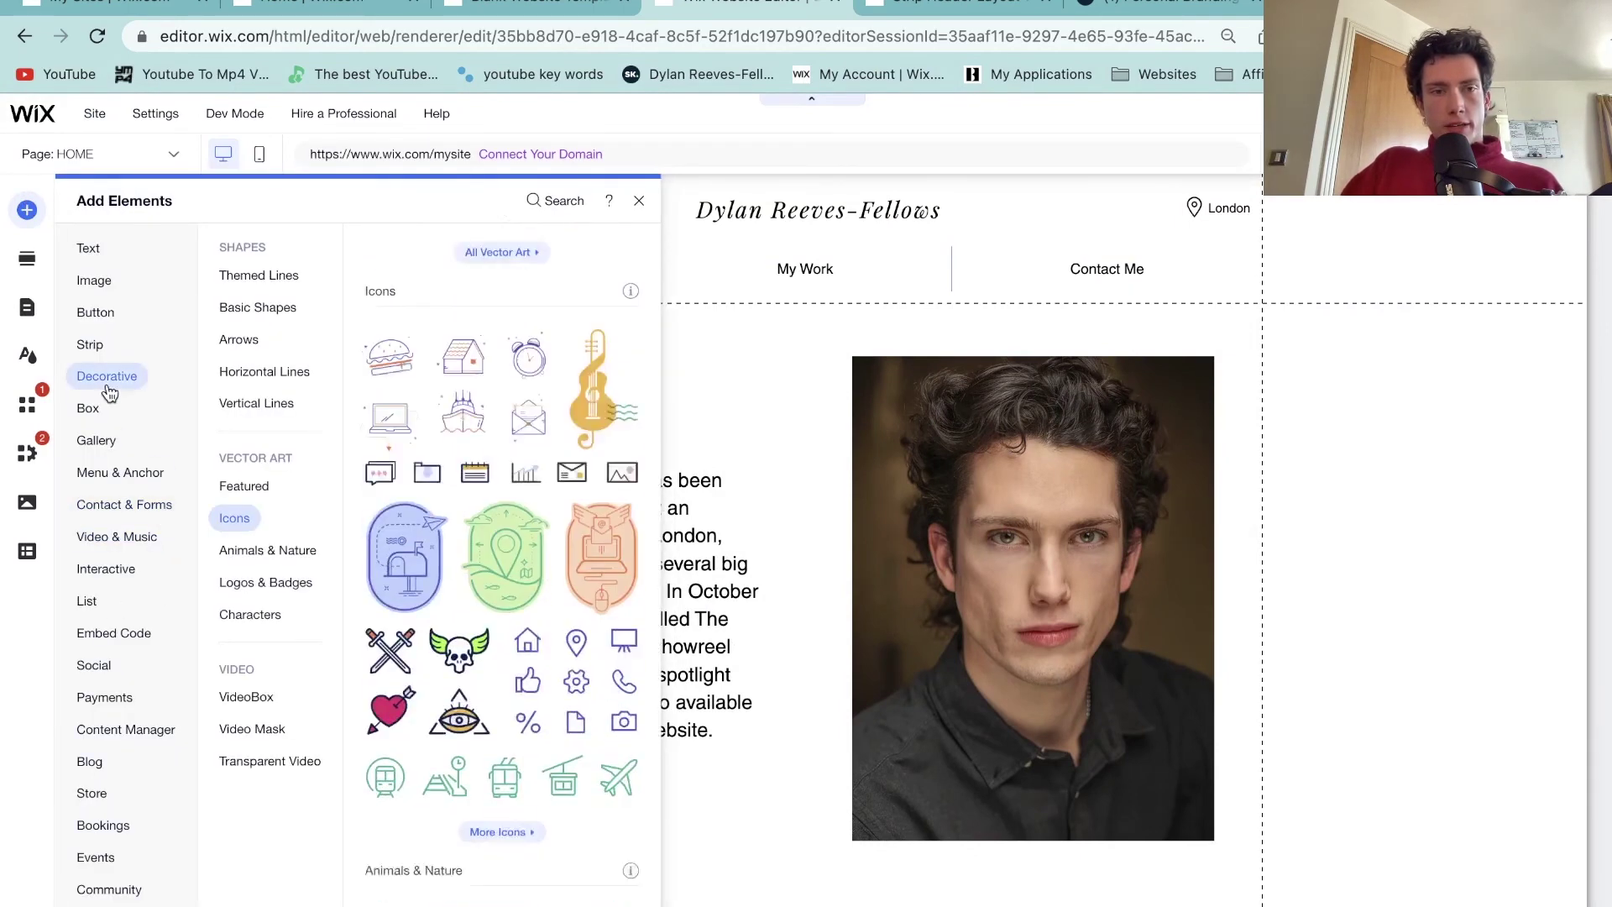
pyautogui.scroll(10, 512, 626)
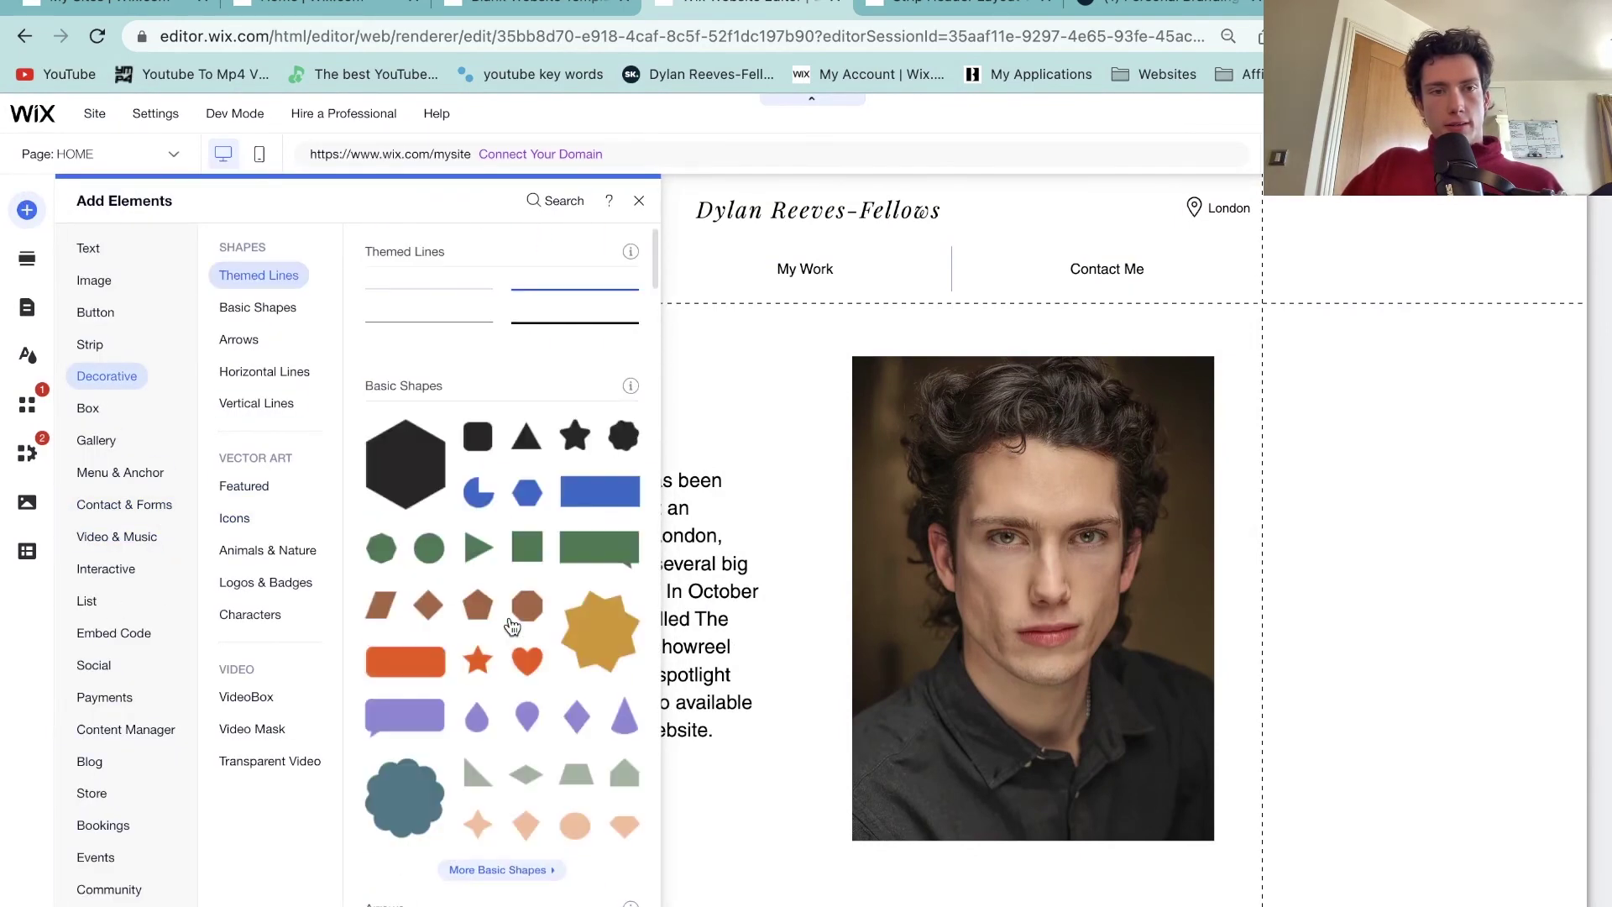
pyautogui.moveTo(576, 326); pyautogui.dragTo(377, 564)
pyautogui.moveTo(949, 581); pyautogui.dragTo(1262, 578)
# - Place the separator line just below the Contact Me button
pyautogui.scroll(-2, 1249, 588)
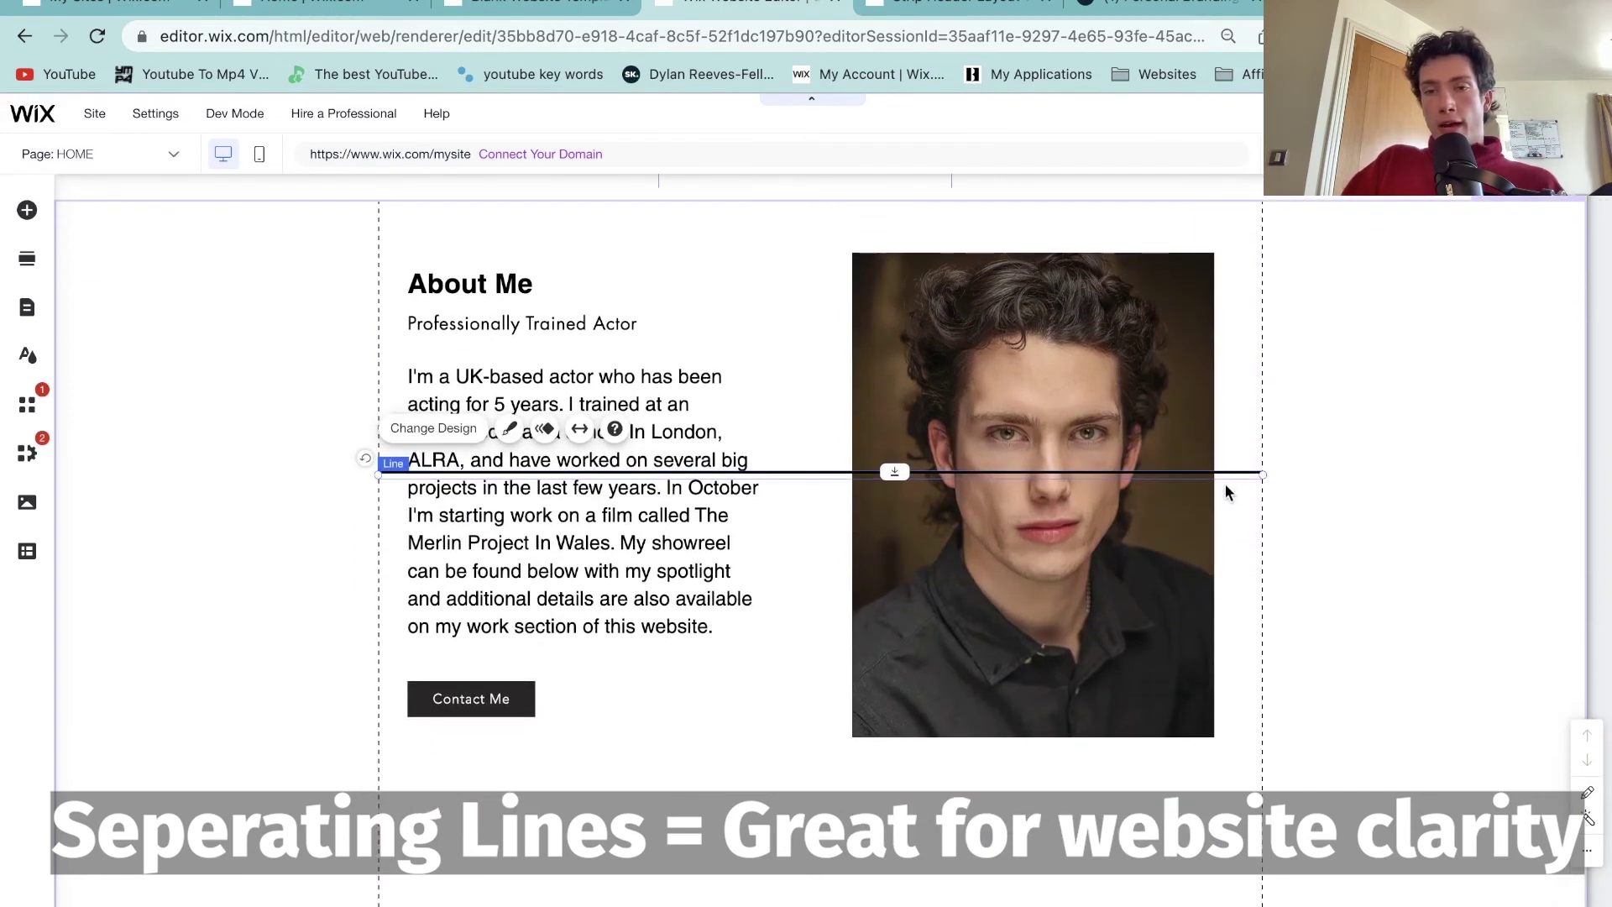
pyautogui.moveTo(1227, 472); pyautogui.dragTo(1231, 778)
pyautogui.click(1381, 652)
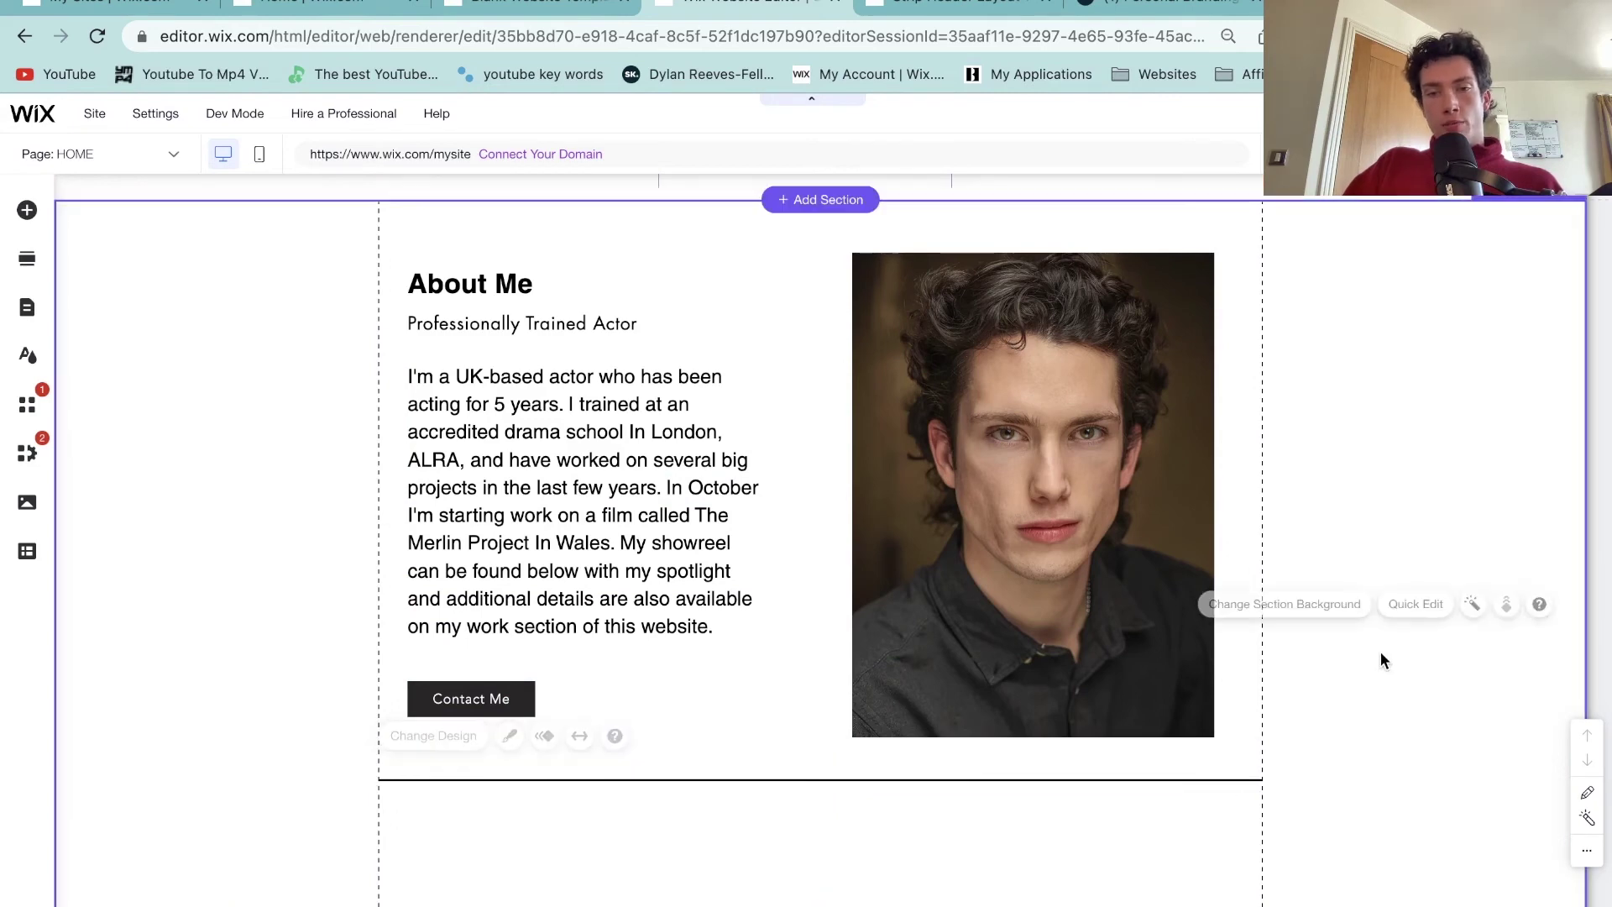
pyautogui.click(1017, 780)
pyautogui.moveTo(1010, 779); pyautogui.dragTo(1006, 791)
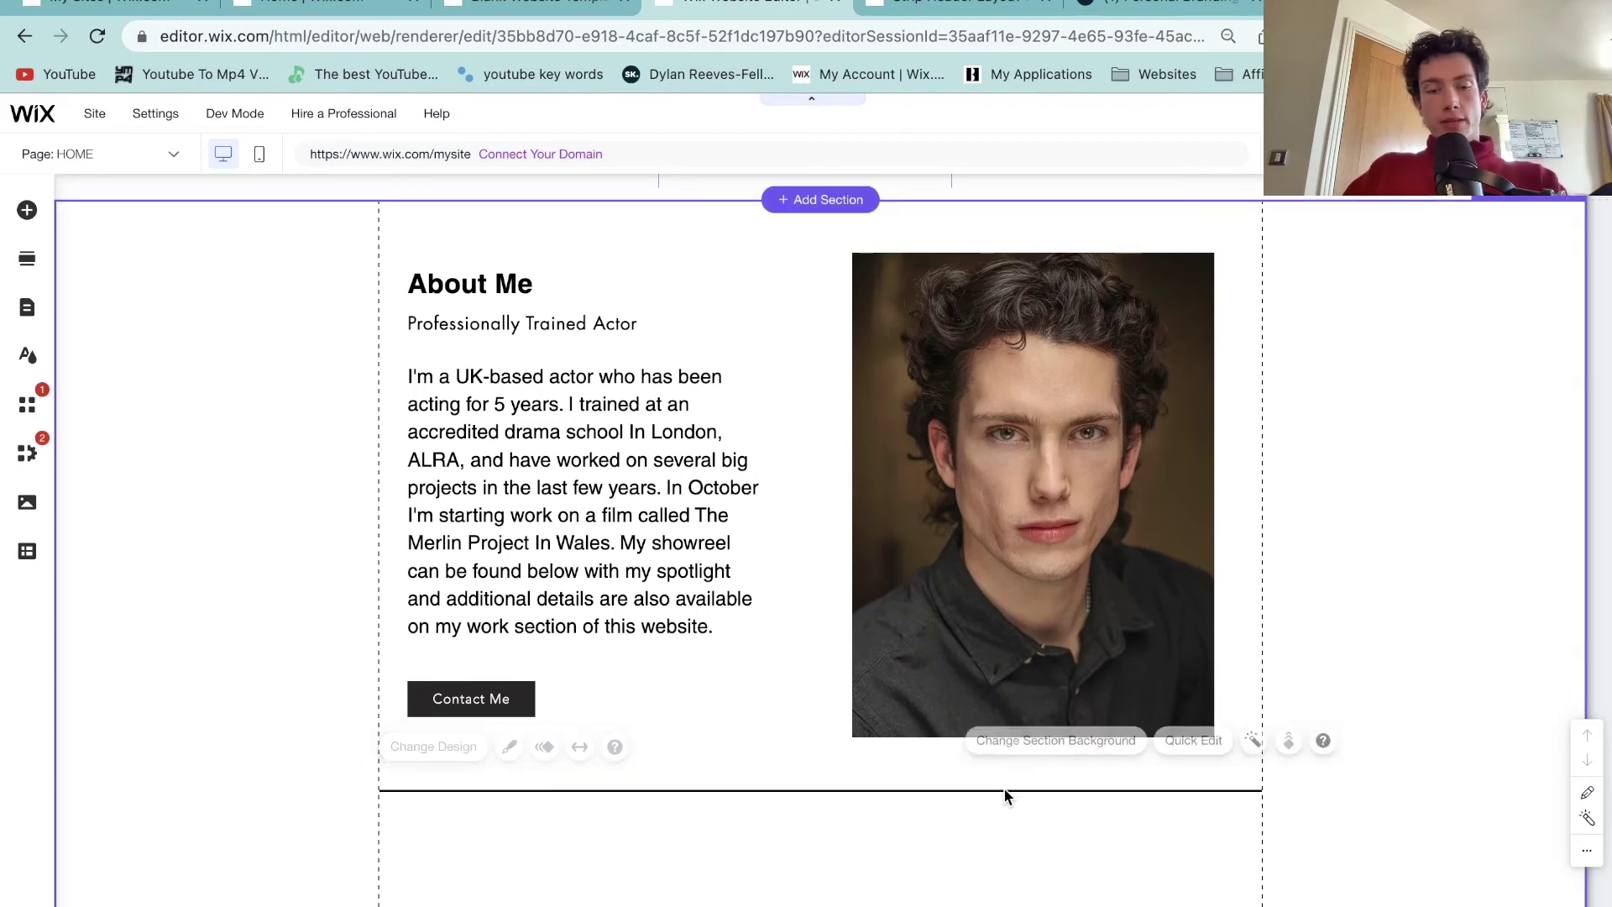
# - Enlarge the showreel video to span the content width
pyautogui.scroll(-3, 1005, 789)
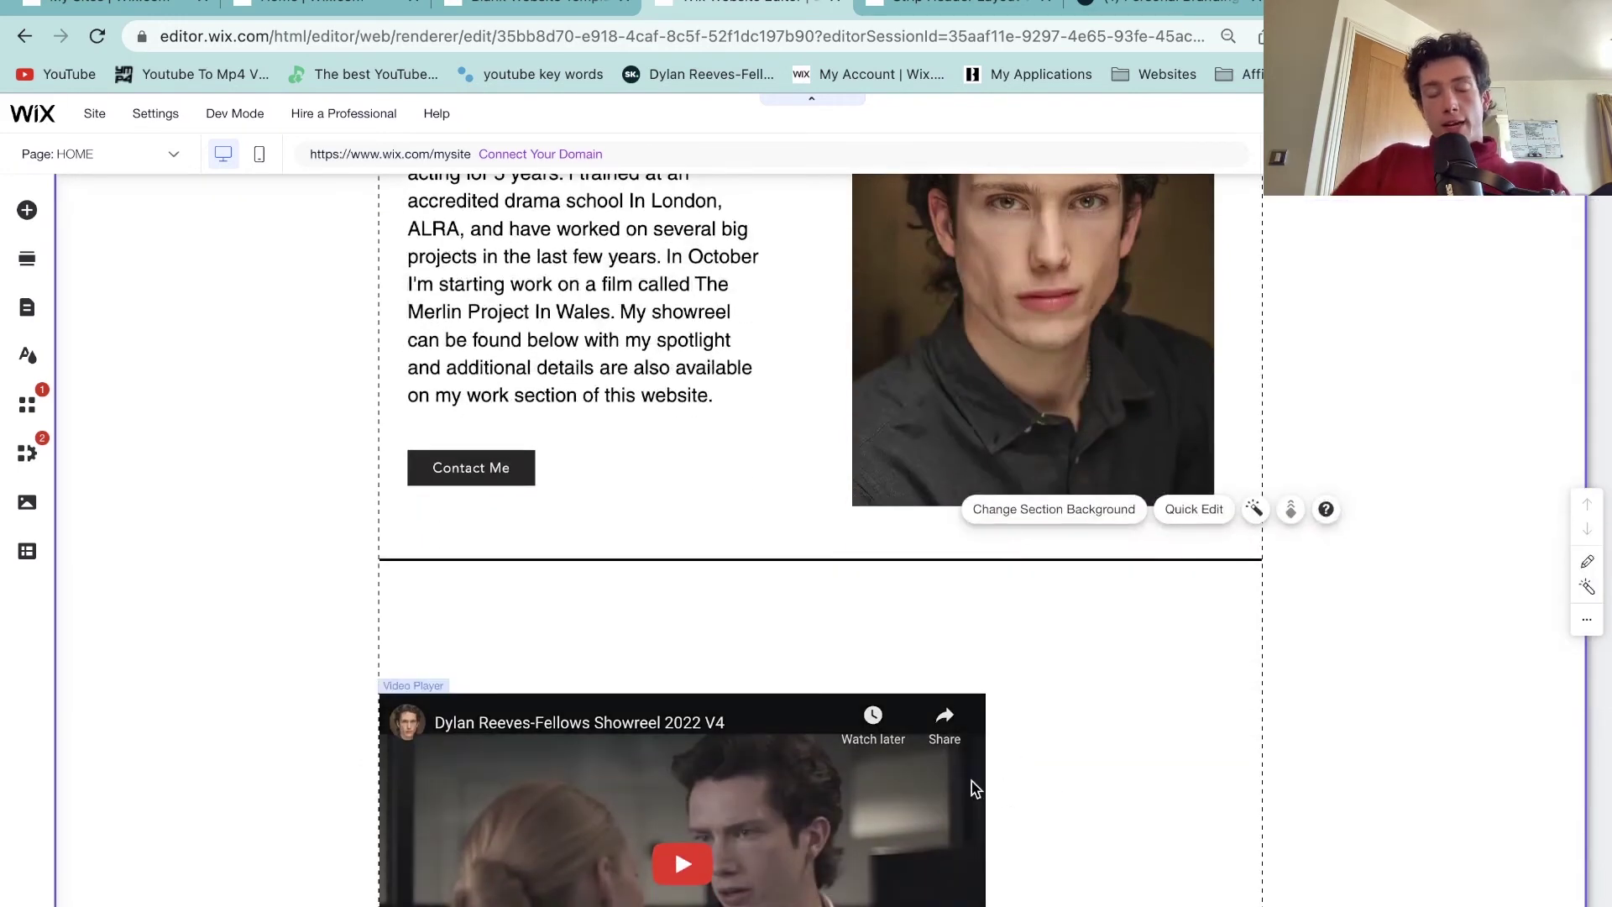
pyautogui.scroll(4, 971, 781)
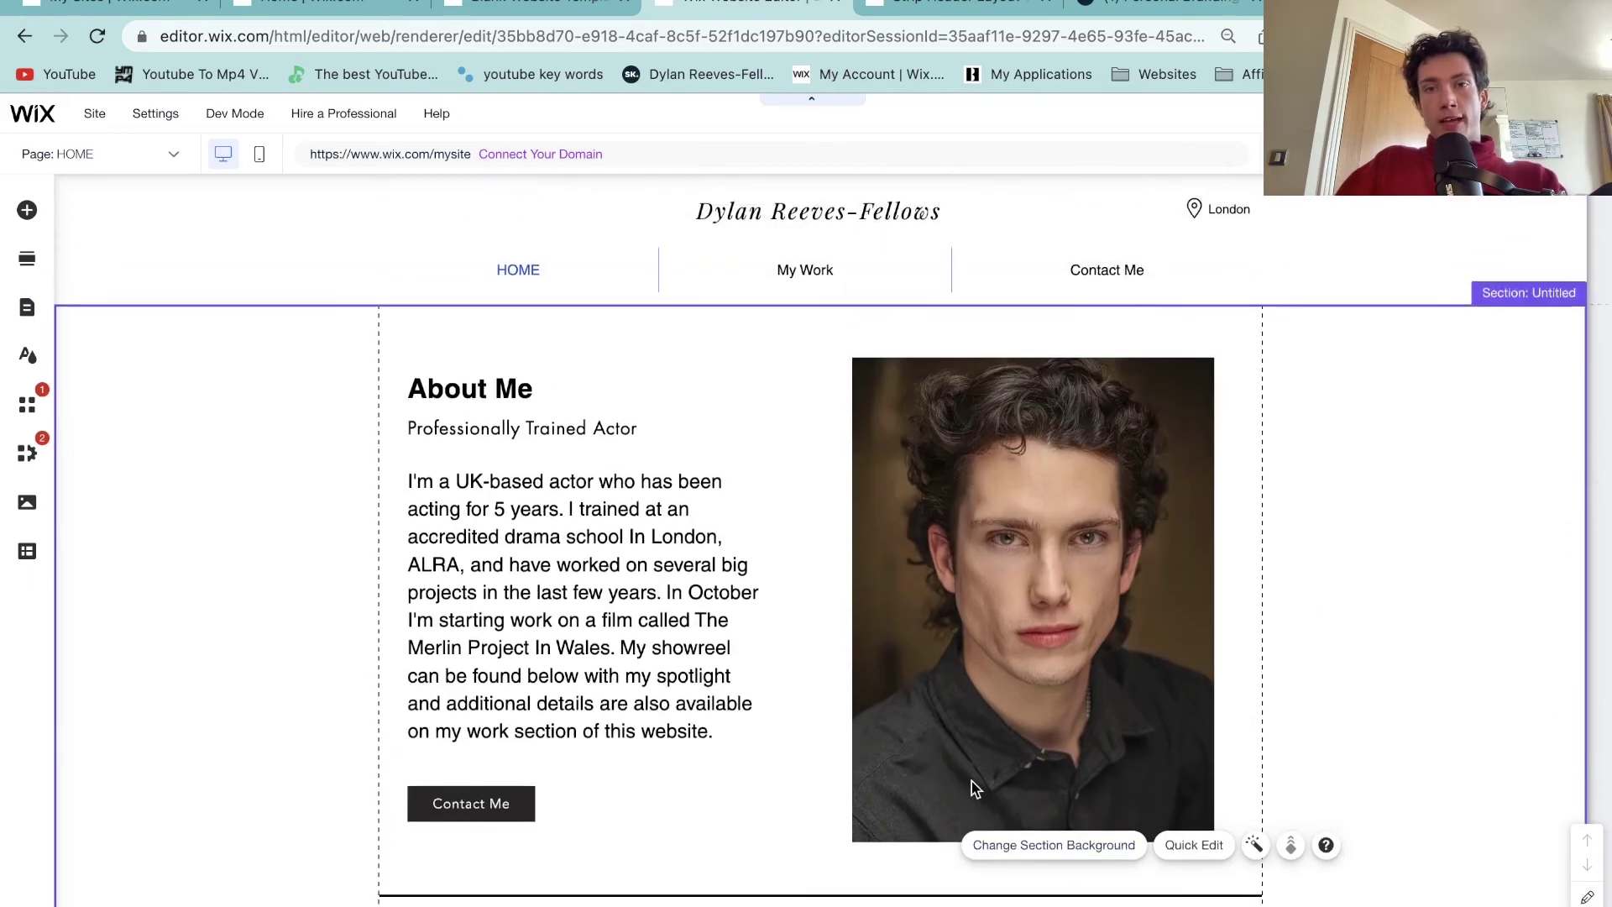
pyautogui.scroll(-7, 971, 785)
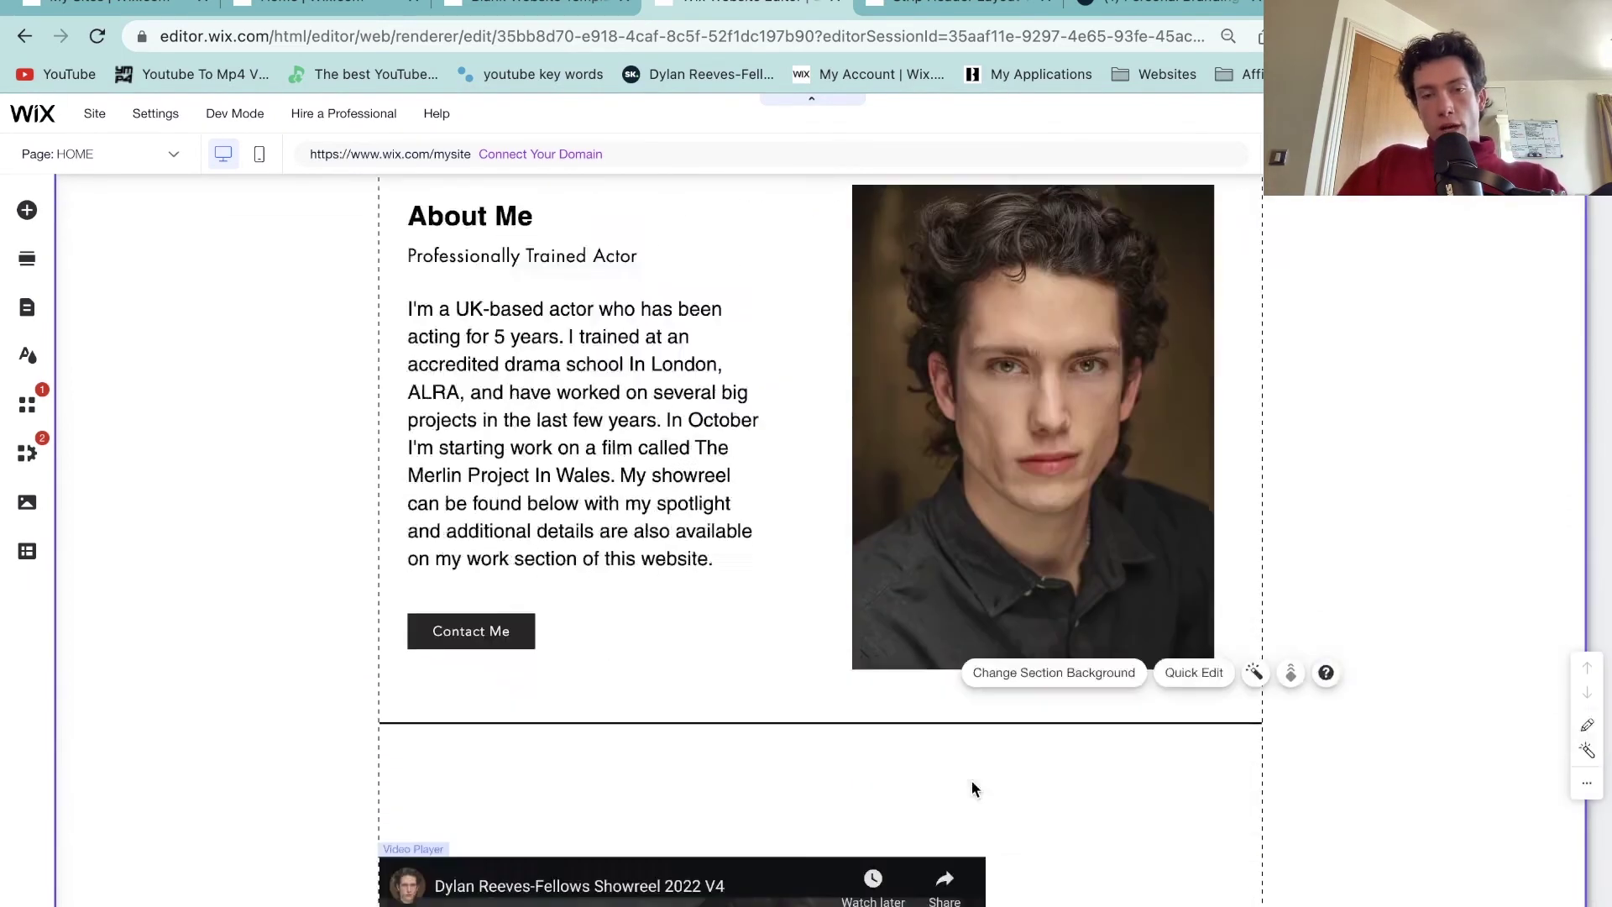
pyautogui.click(971, 787)
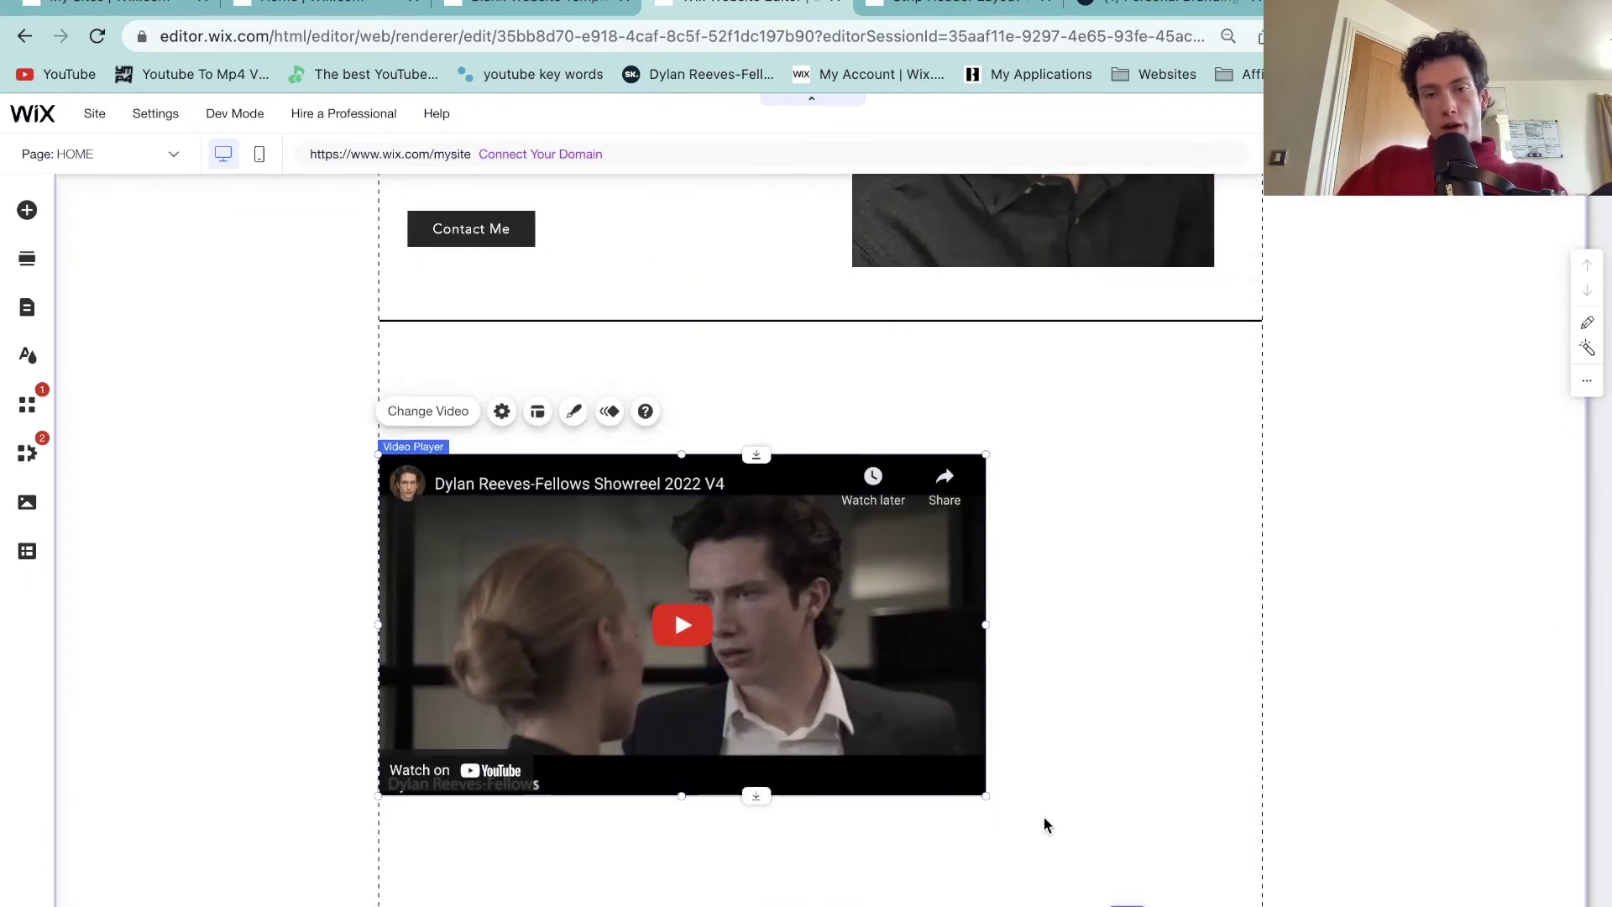
pyautogui.moveTo(984, 793); pyautogui.dragTo(1263, 885)
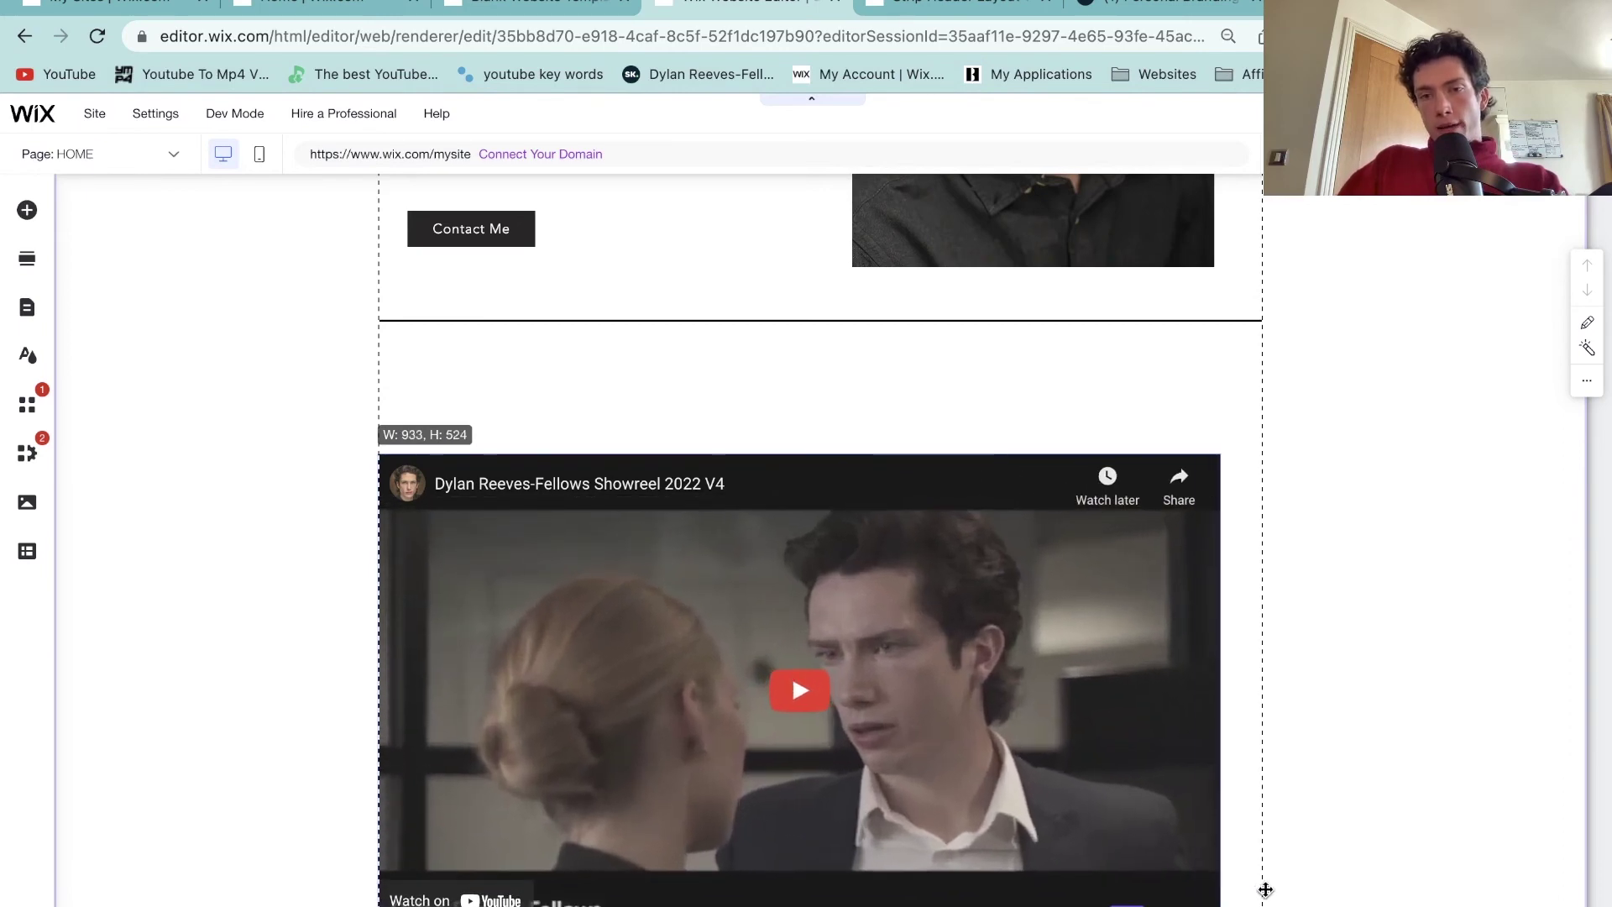
pyautogui.moveTo(1011, 730); pyautogui.dragTo(1033, 728)
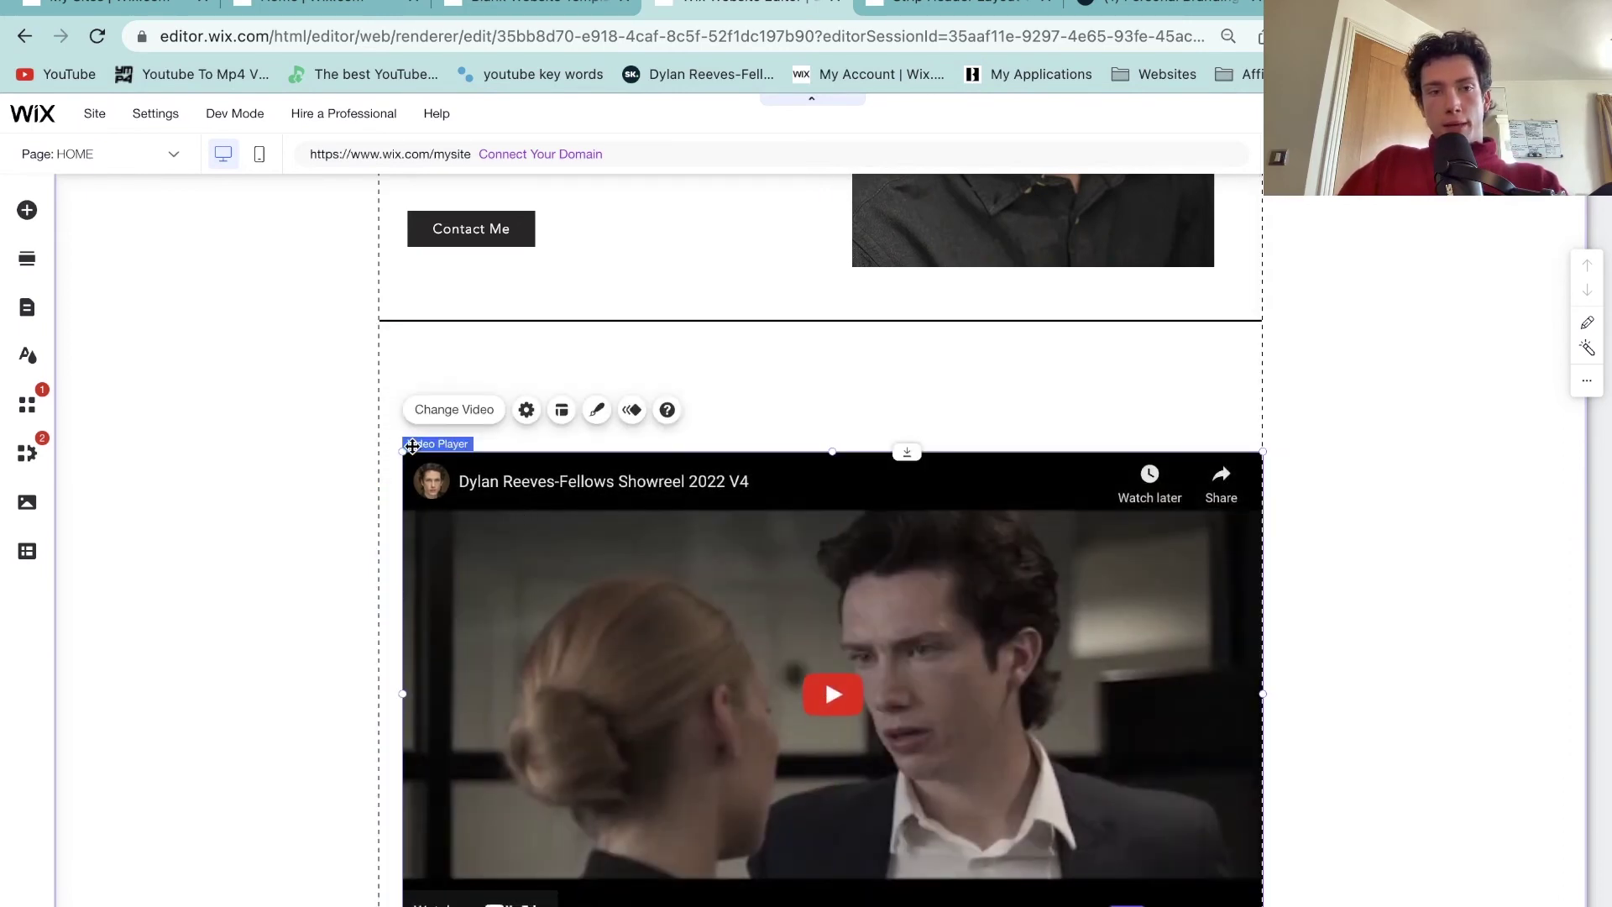
# - Copy the separator line above the About Me heading and preview the page
pyautogui.scroll(-1, 562, 519)
pyautogui.scroll(8, 883, 899)
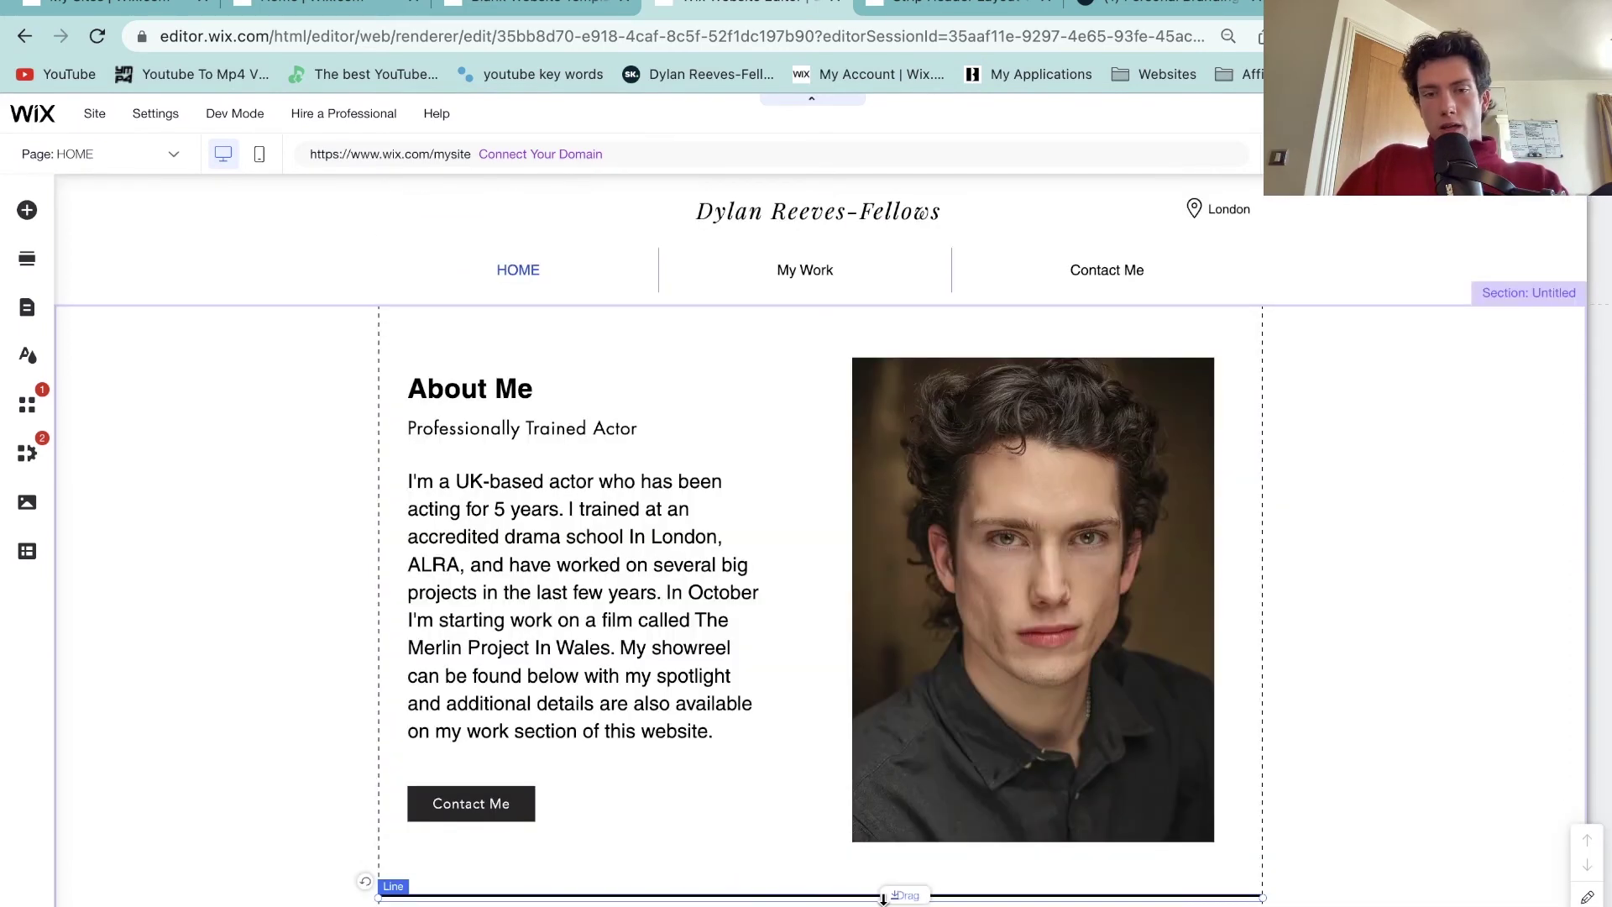
pyautogui.click(884, 896)
pyautogui.rightClick(865, 895)
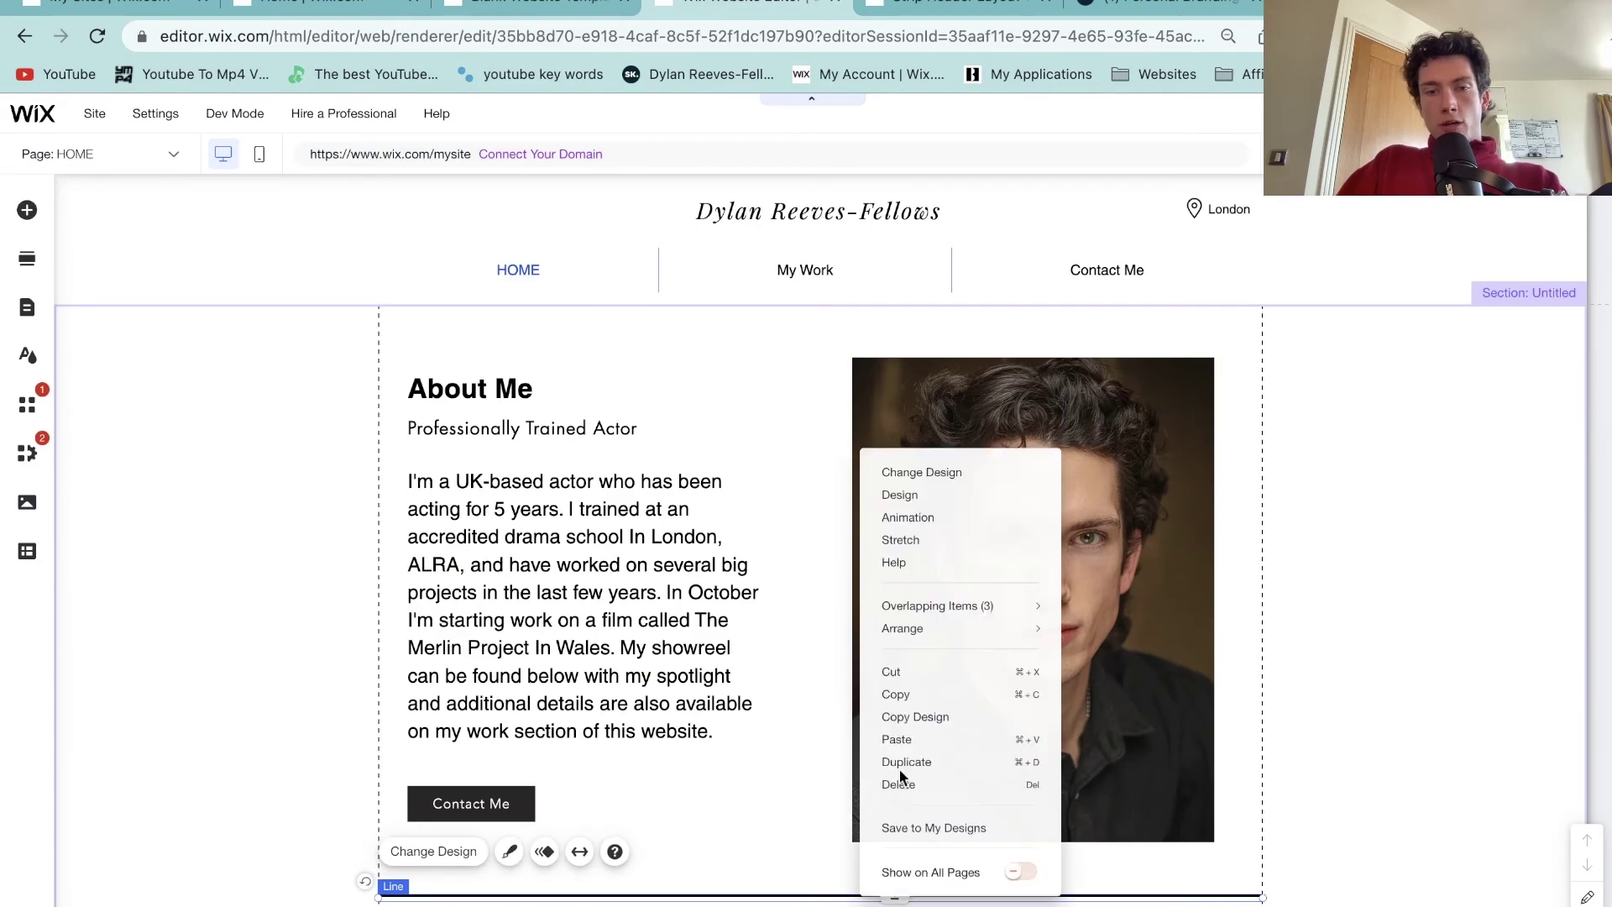
pyautogui.click(907, 697)
pyautogui.hotkey('ctrl', 'v')
pyautogui.moveTo(839, 896); pyautogui.dragTo(727, 336)
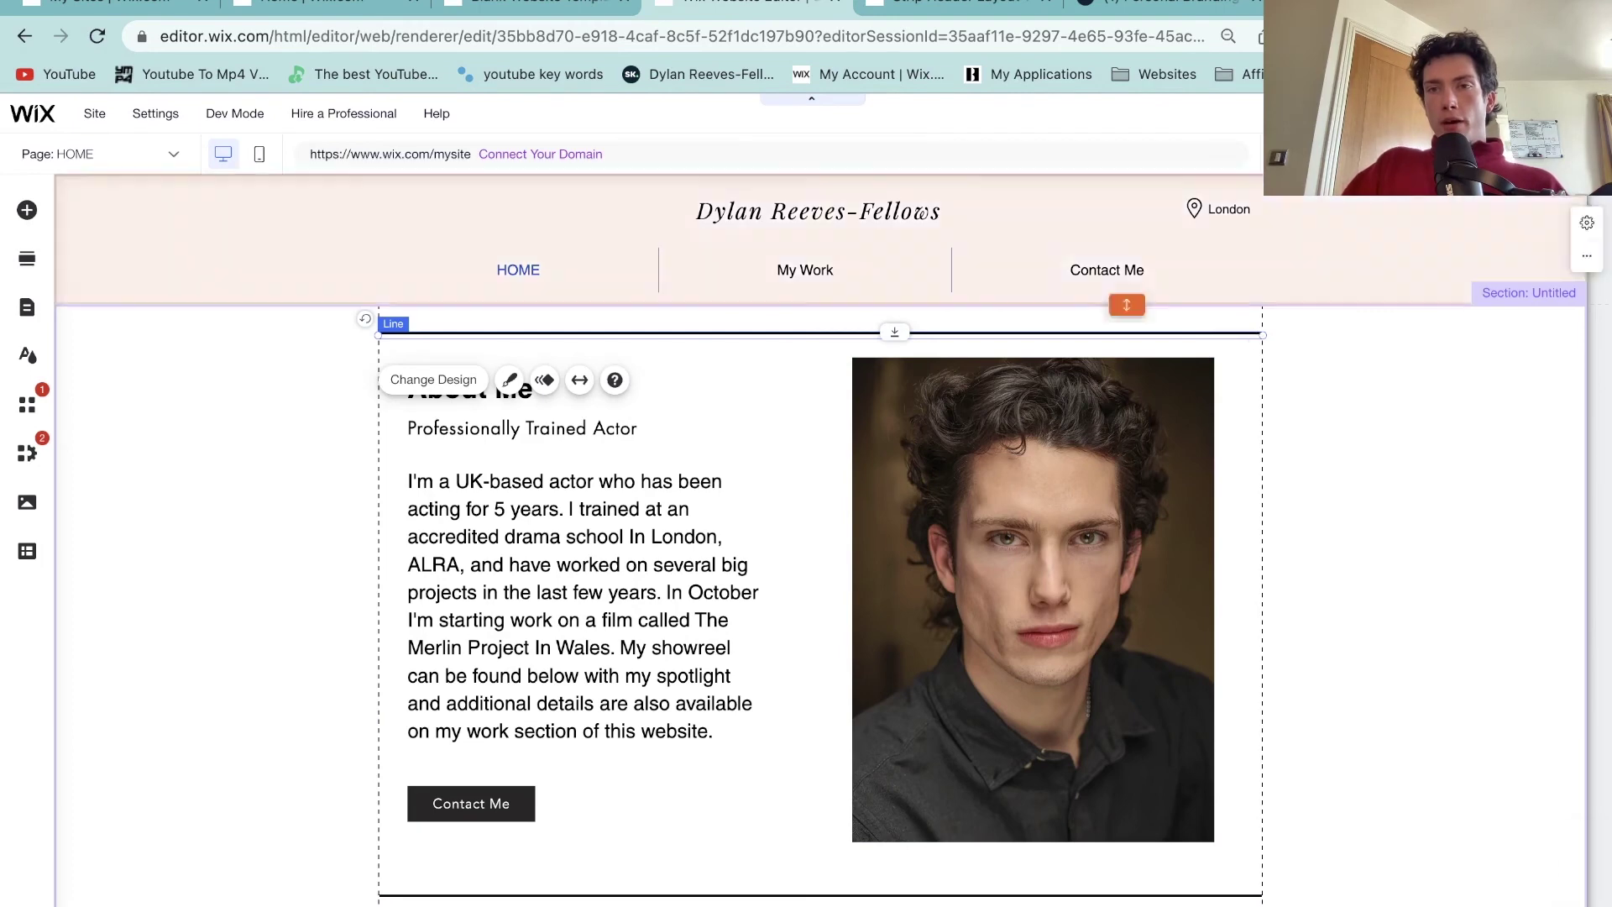
pyautogui.click(1482, 113)
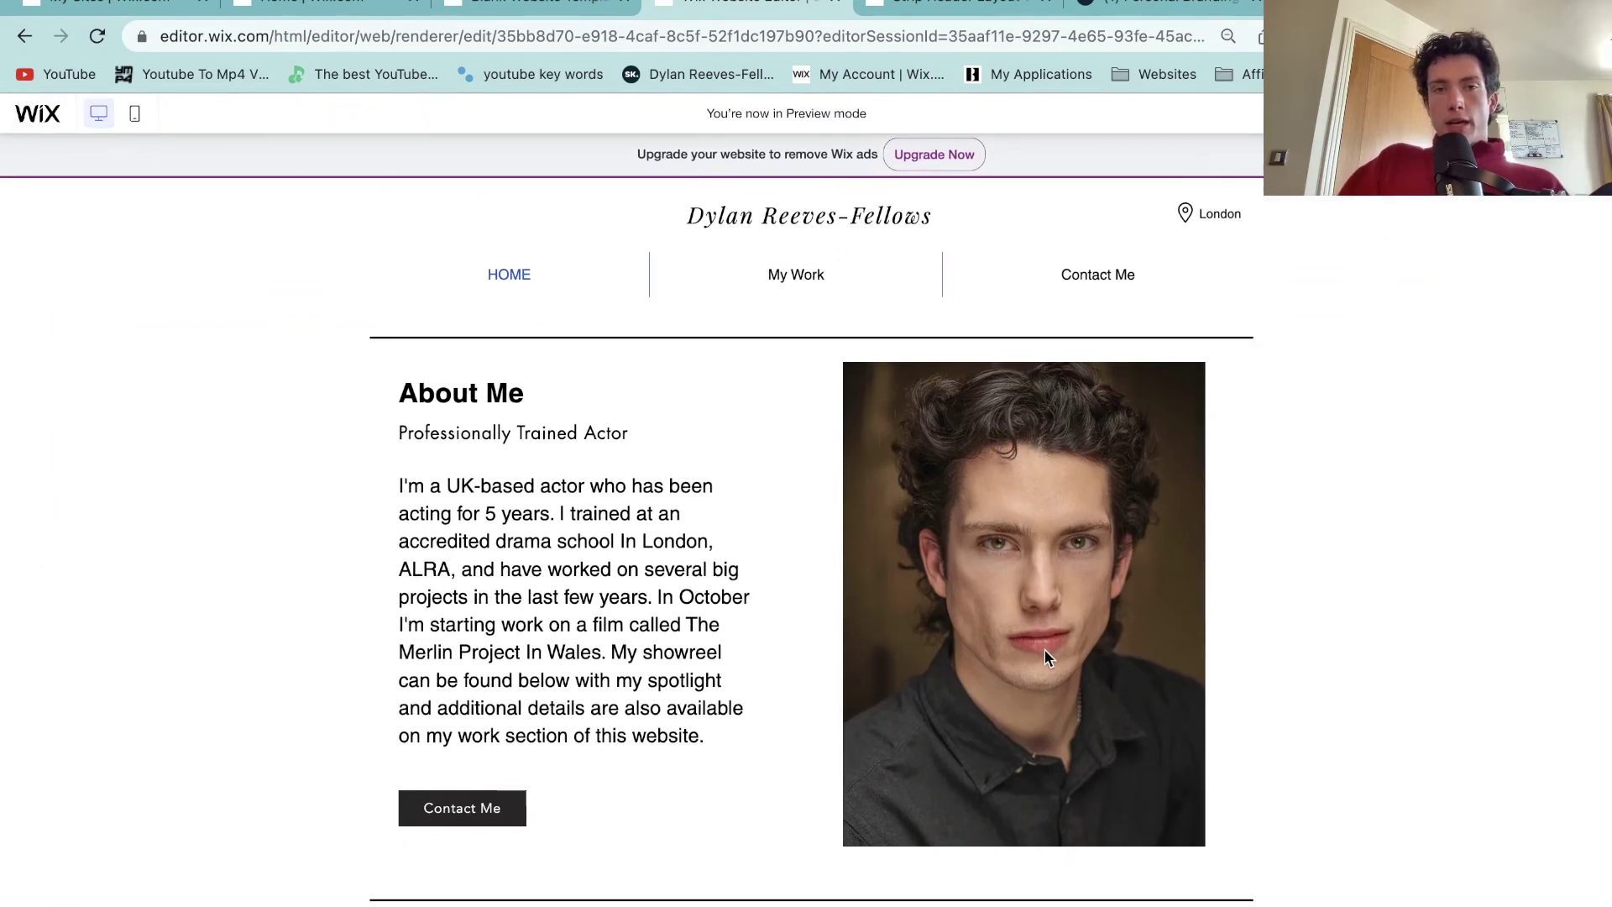
# - Scroll the preview, then exit it back to editing the HOME page
pyautogui.scroll(-8, 1045, 651)
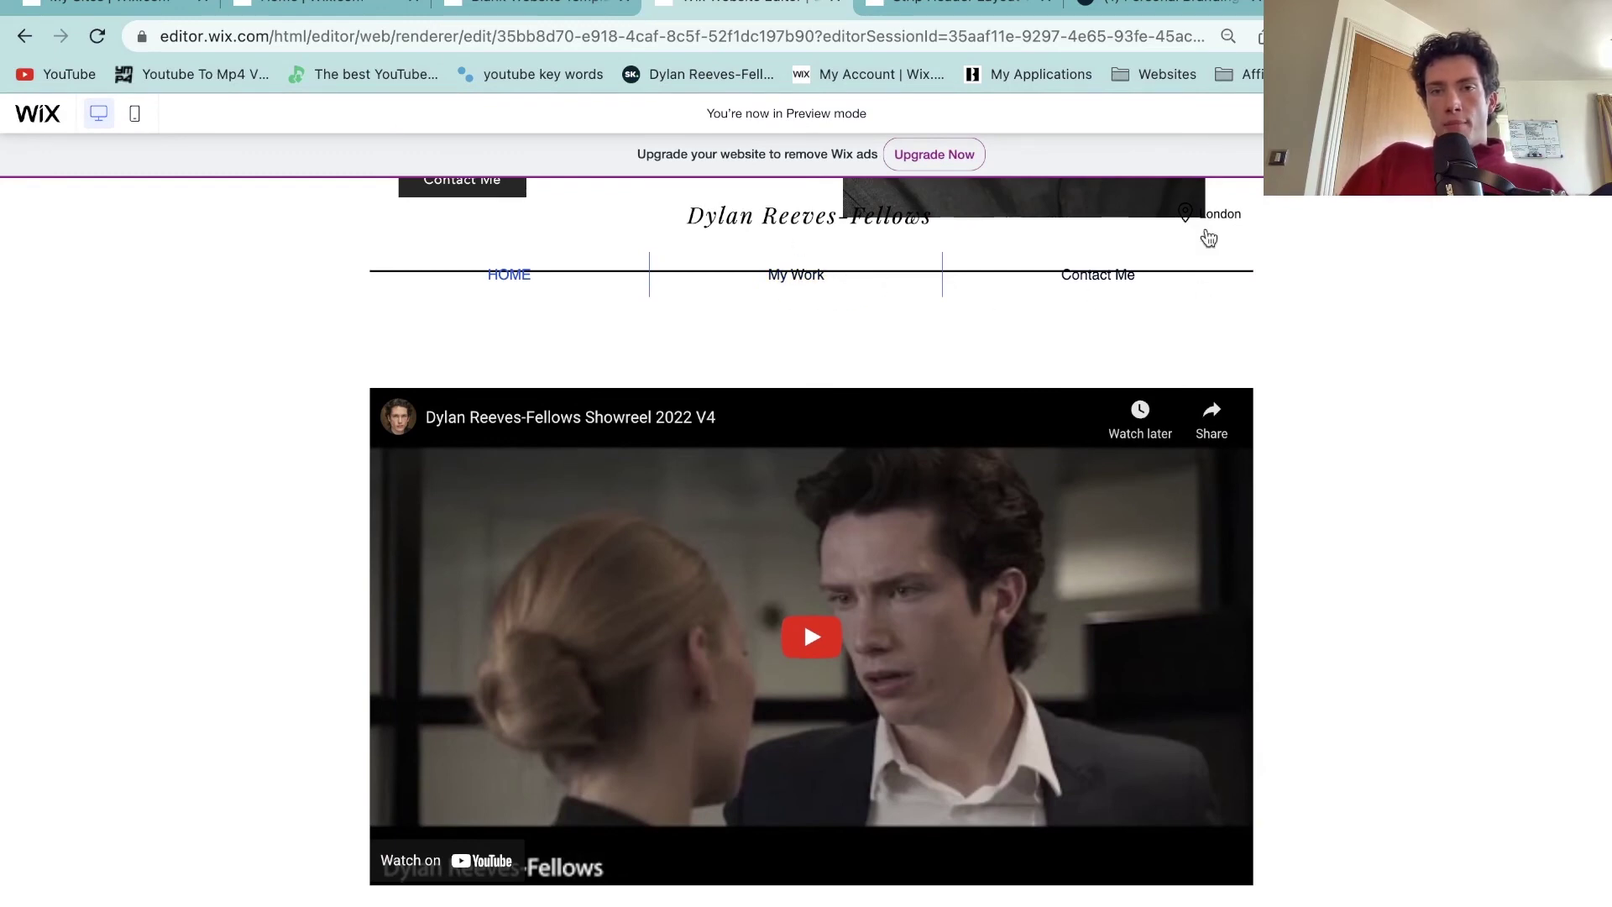
pyautogui.press('super+shift+p')
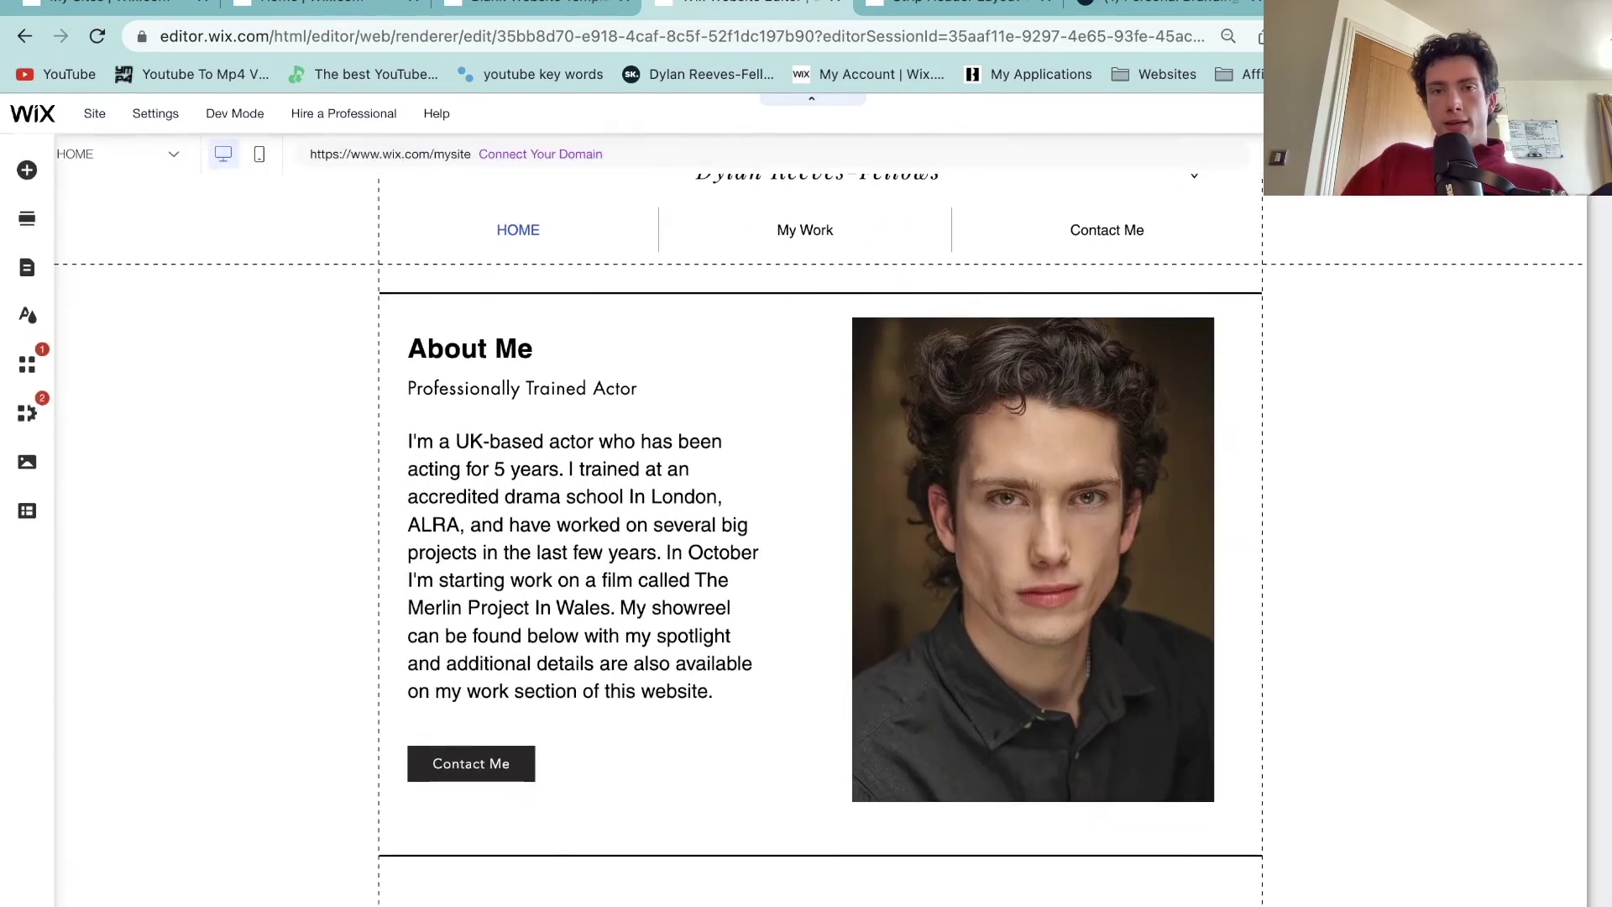
# - Apply the grey textured preset to the site header design, then preview the page
pyautogui.click(1370, 251)
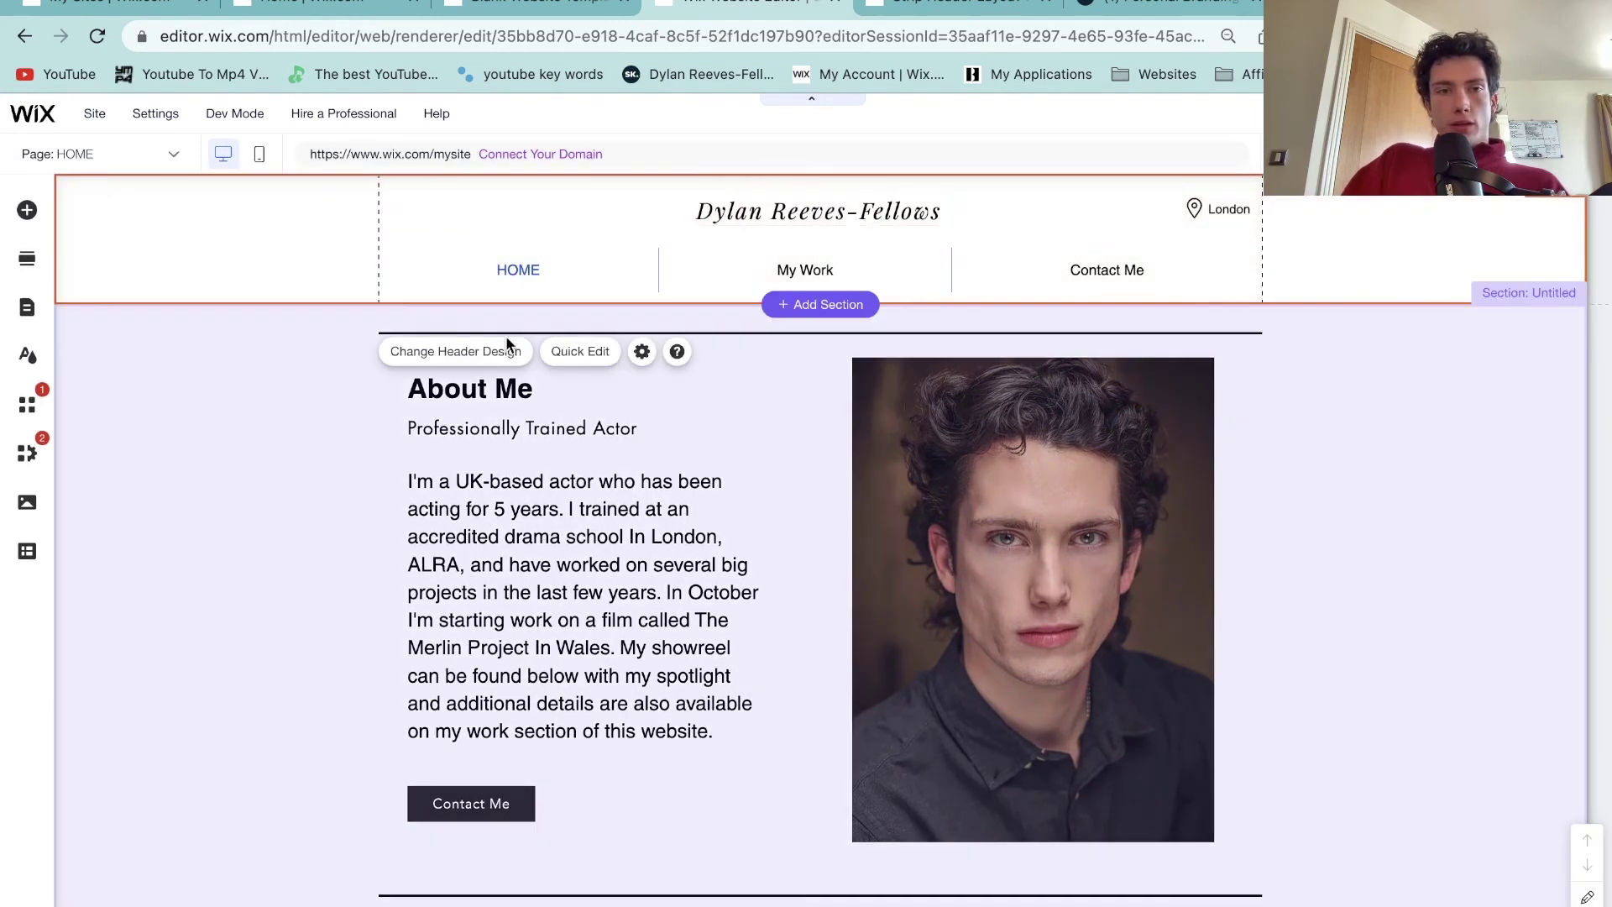
pyautogui.click(492, 357)
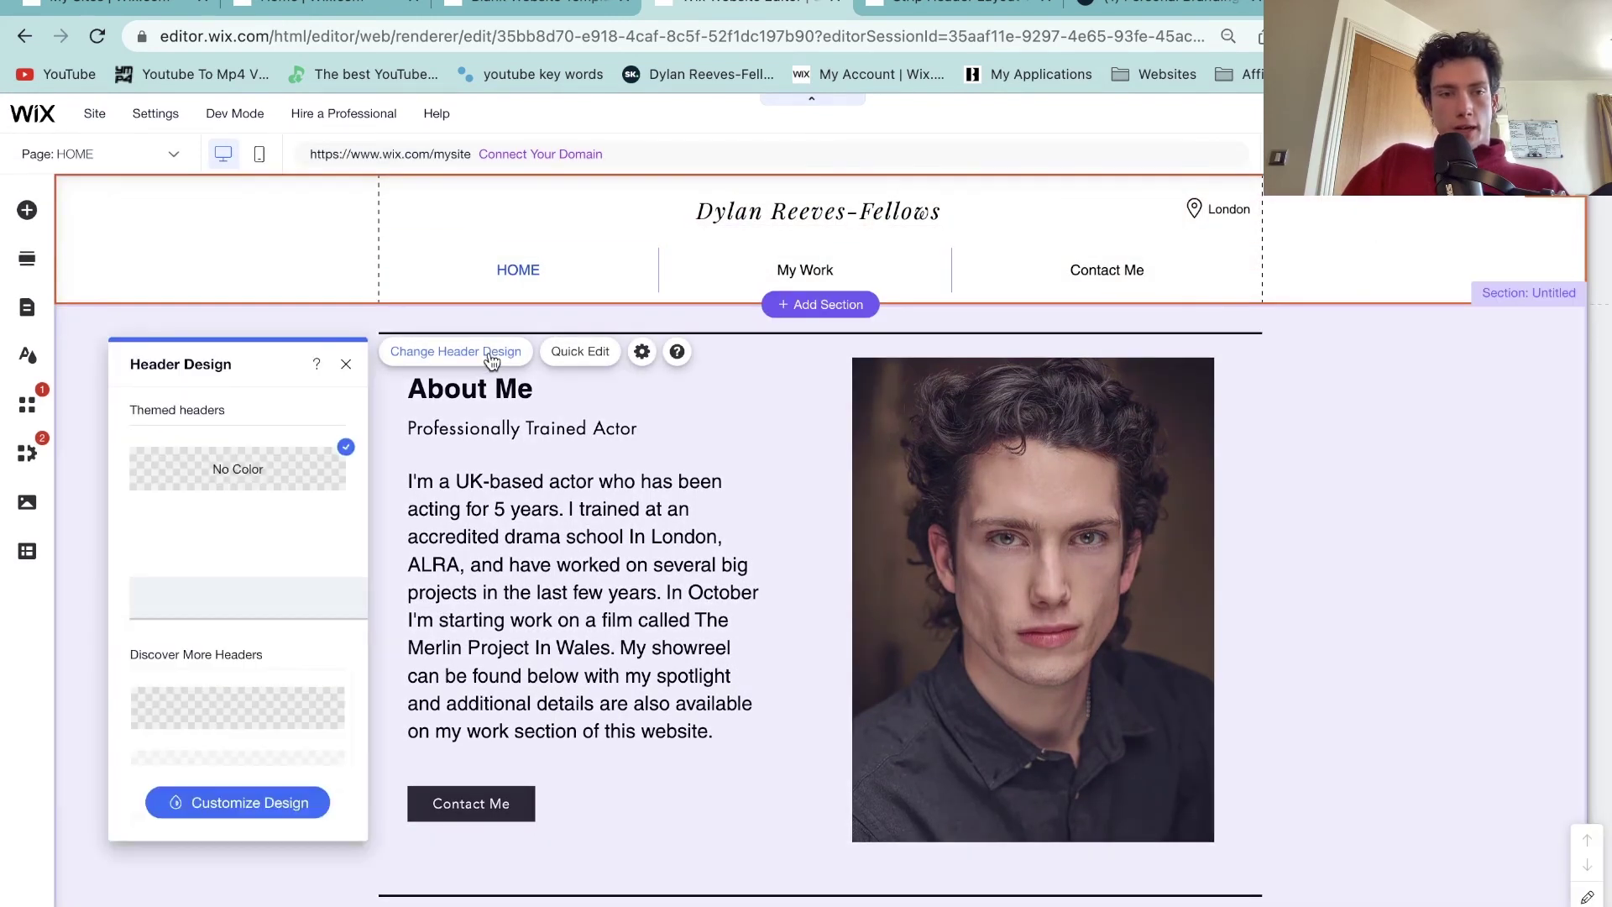
pyautogui.click(232, 813)
pyautogui.click(361, 424)
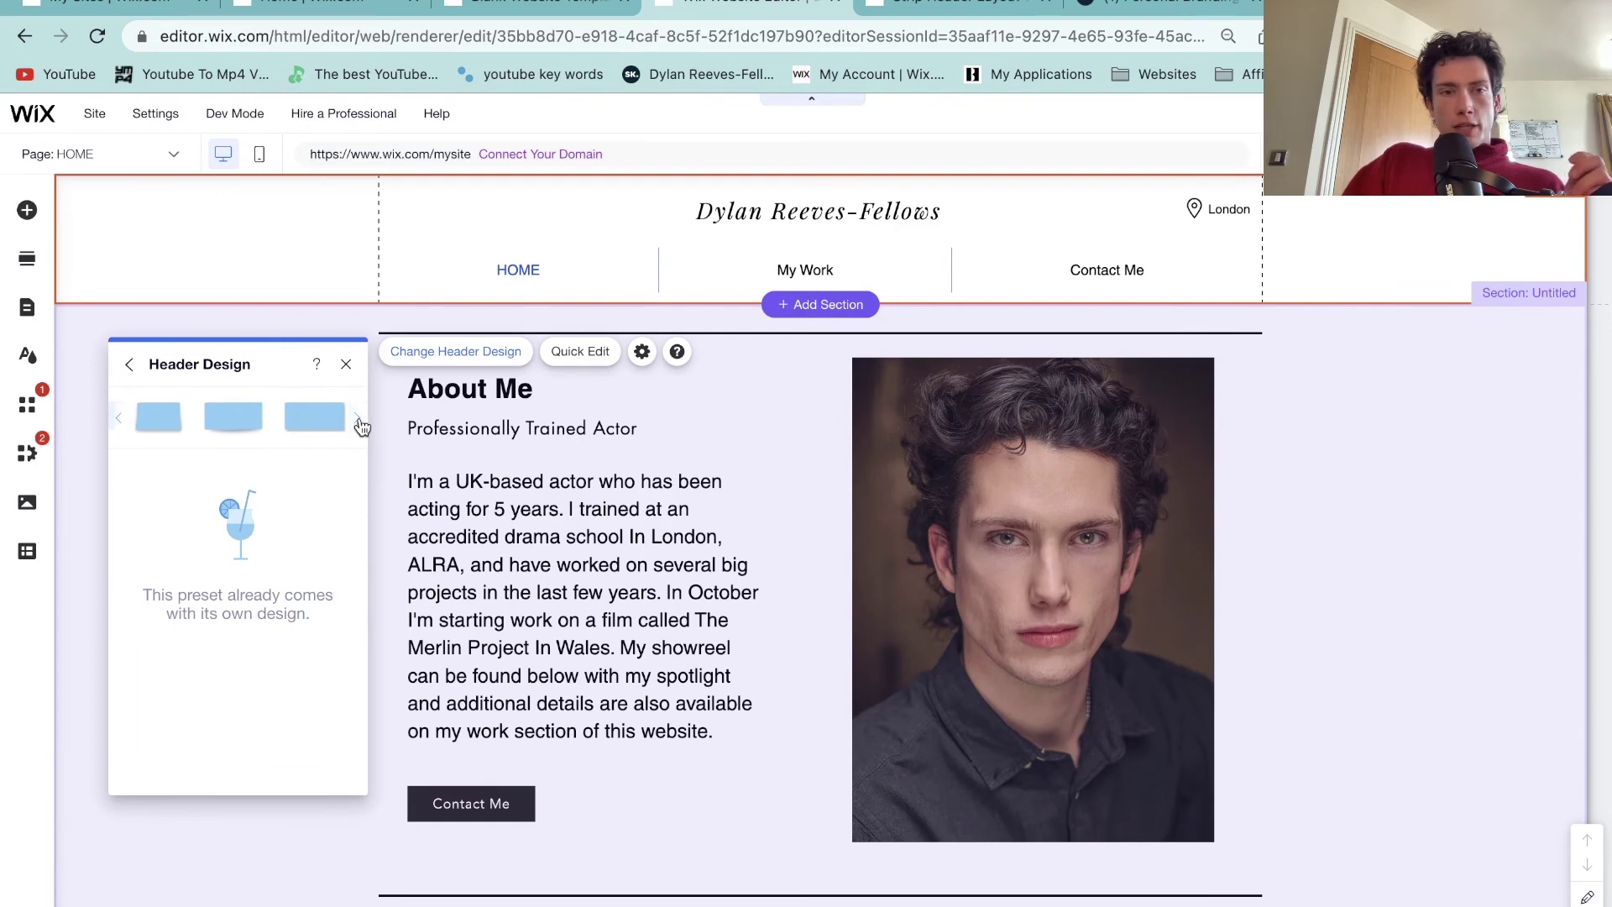
pyautogui.click(236, 420)
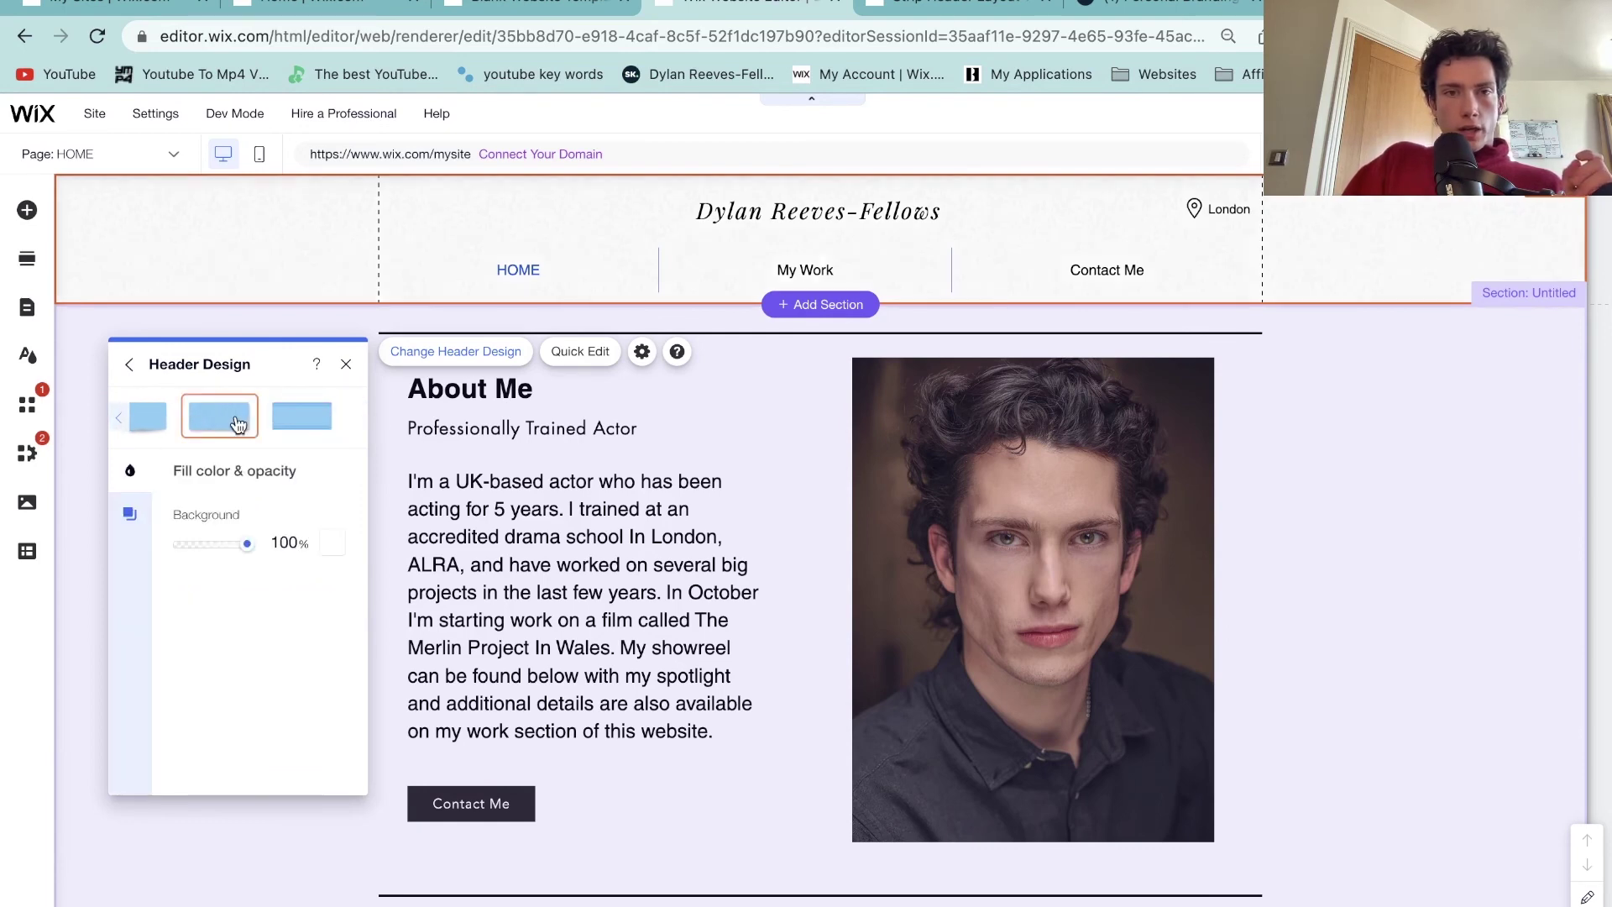
pyautogui.click(301, 418)
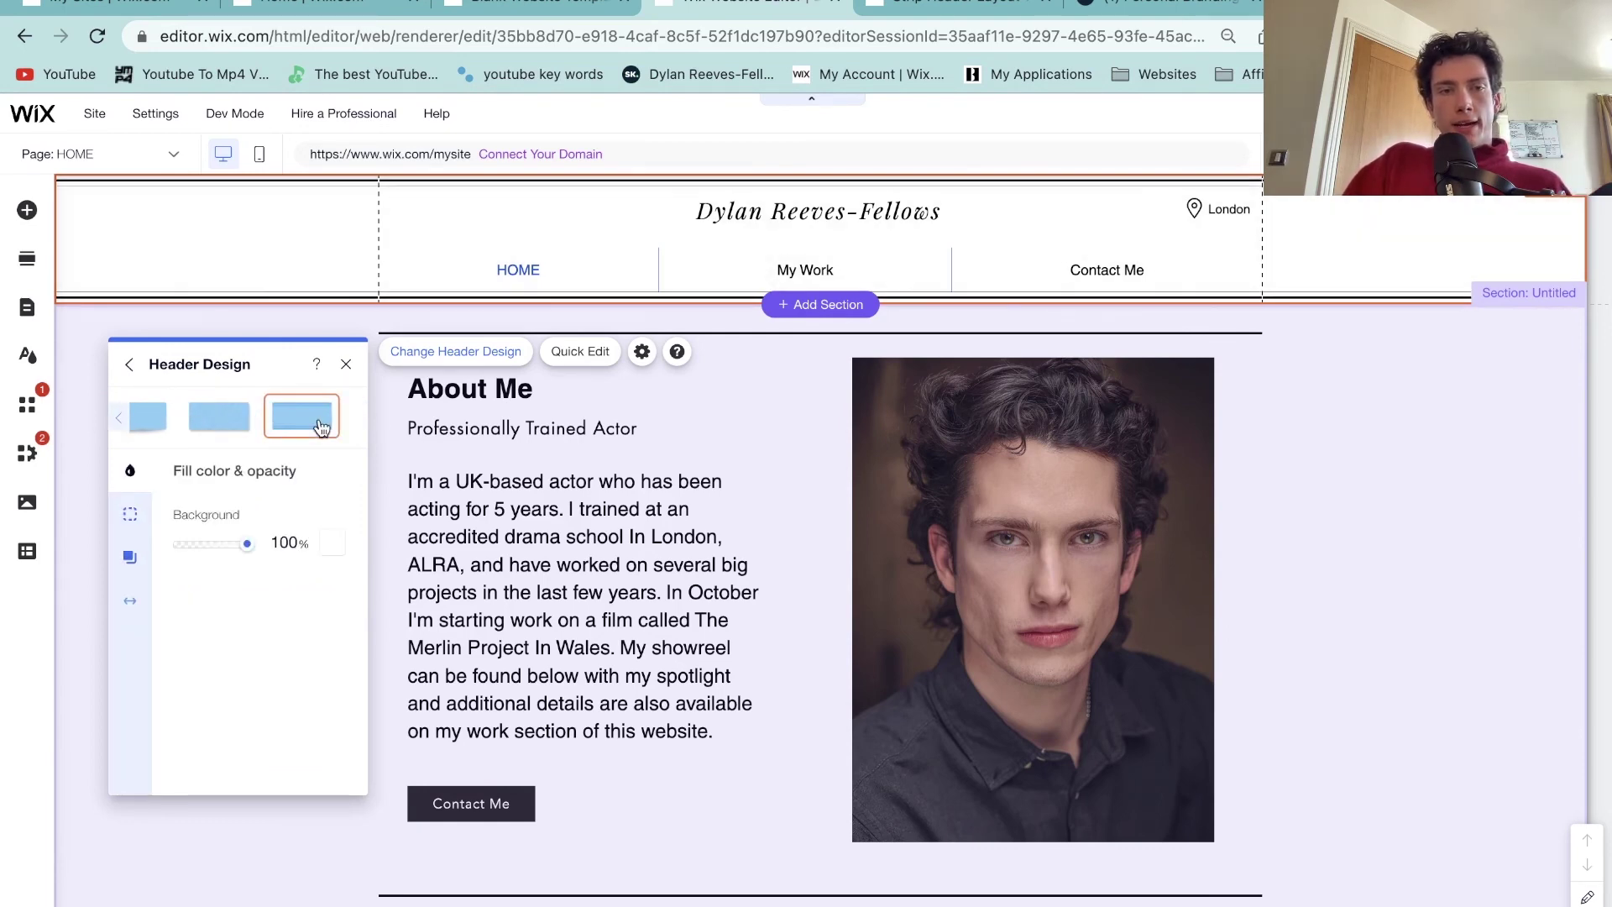
pyautogui.click(229, 426)
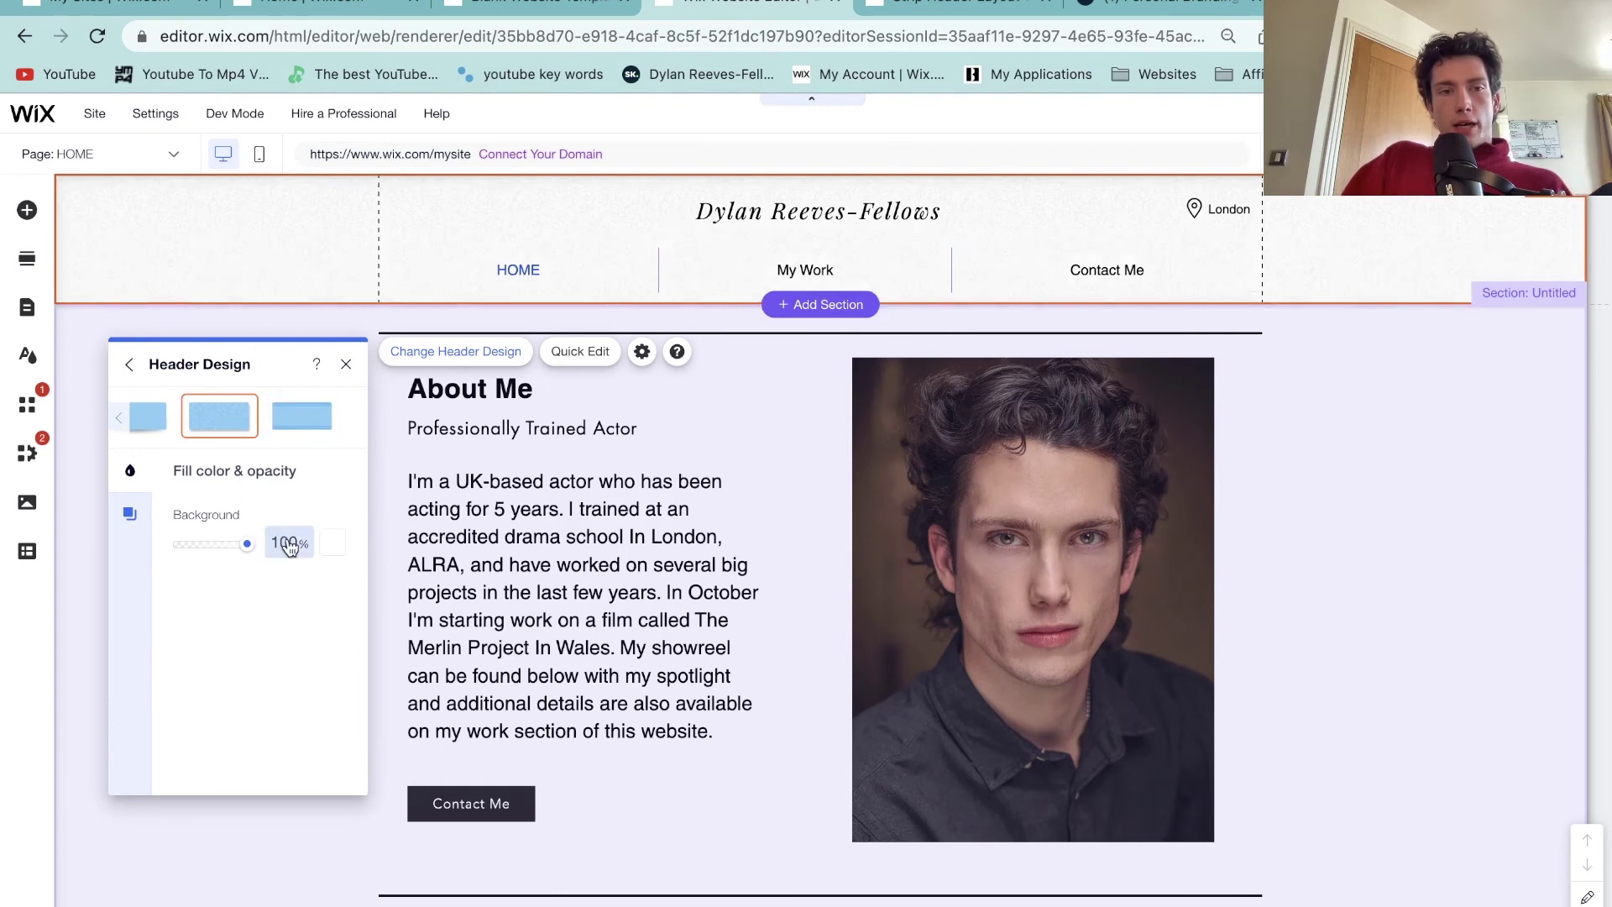
pyautogui.click(346, 364)
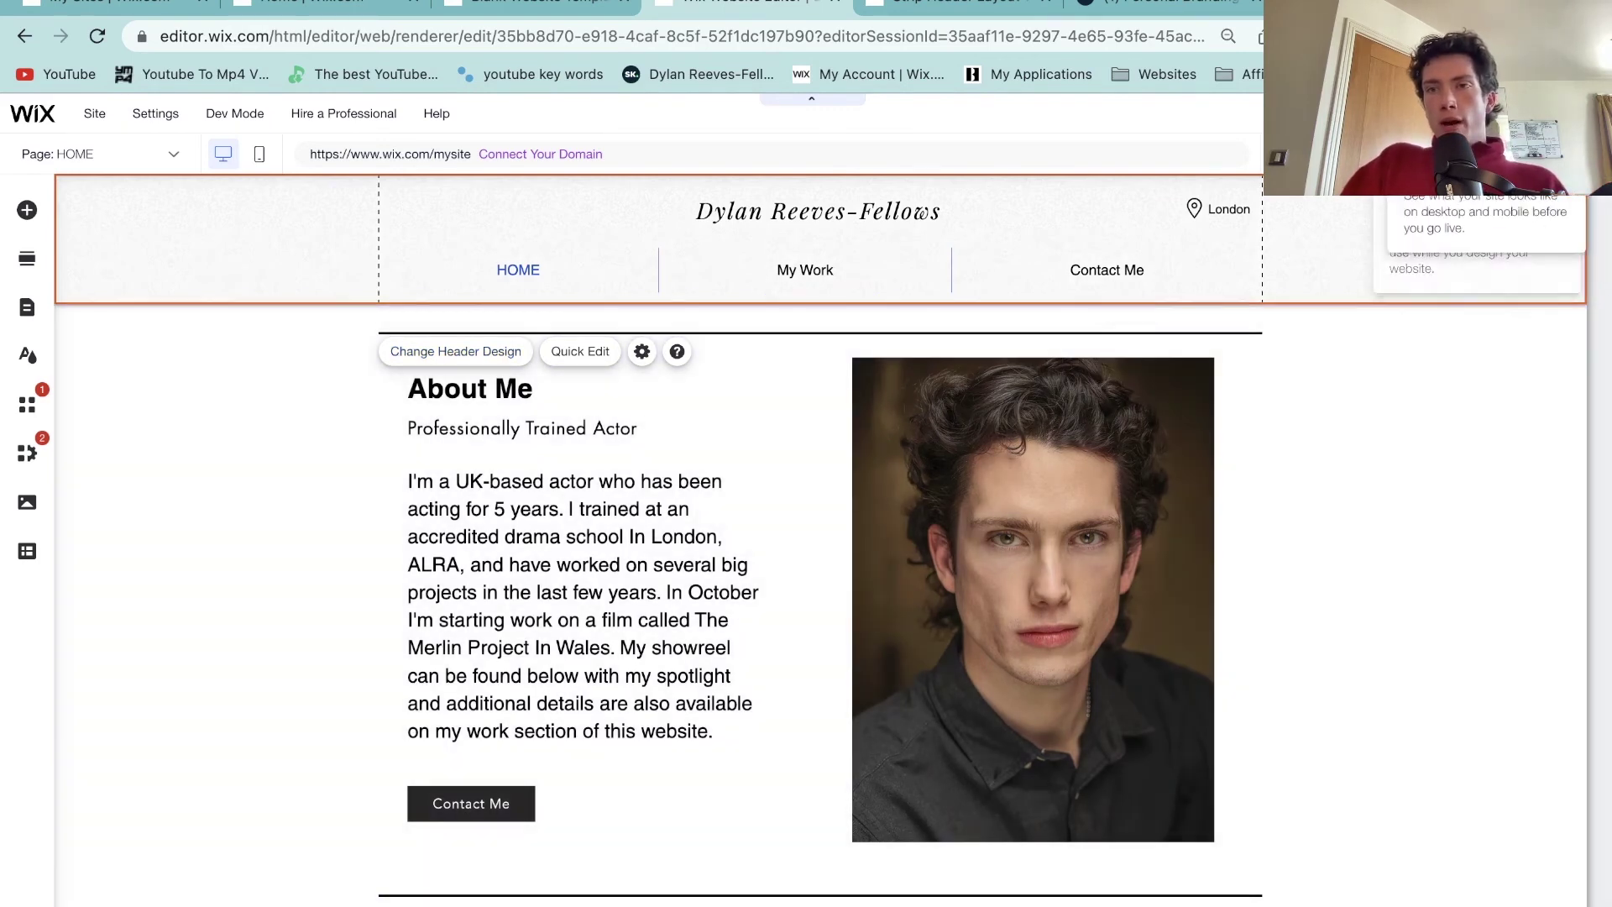
pyautogui.click(1507, 113)
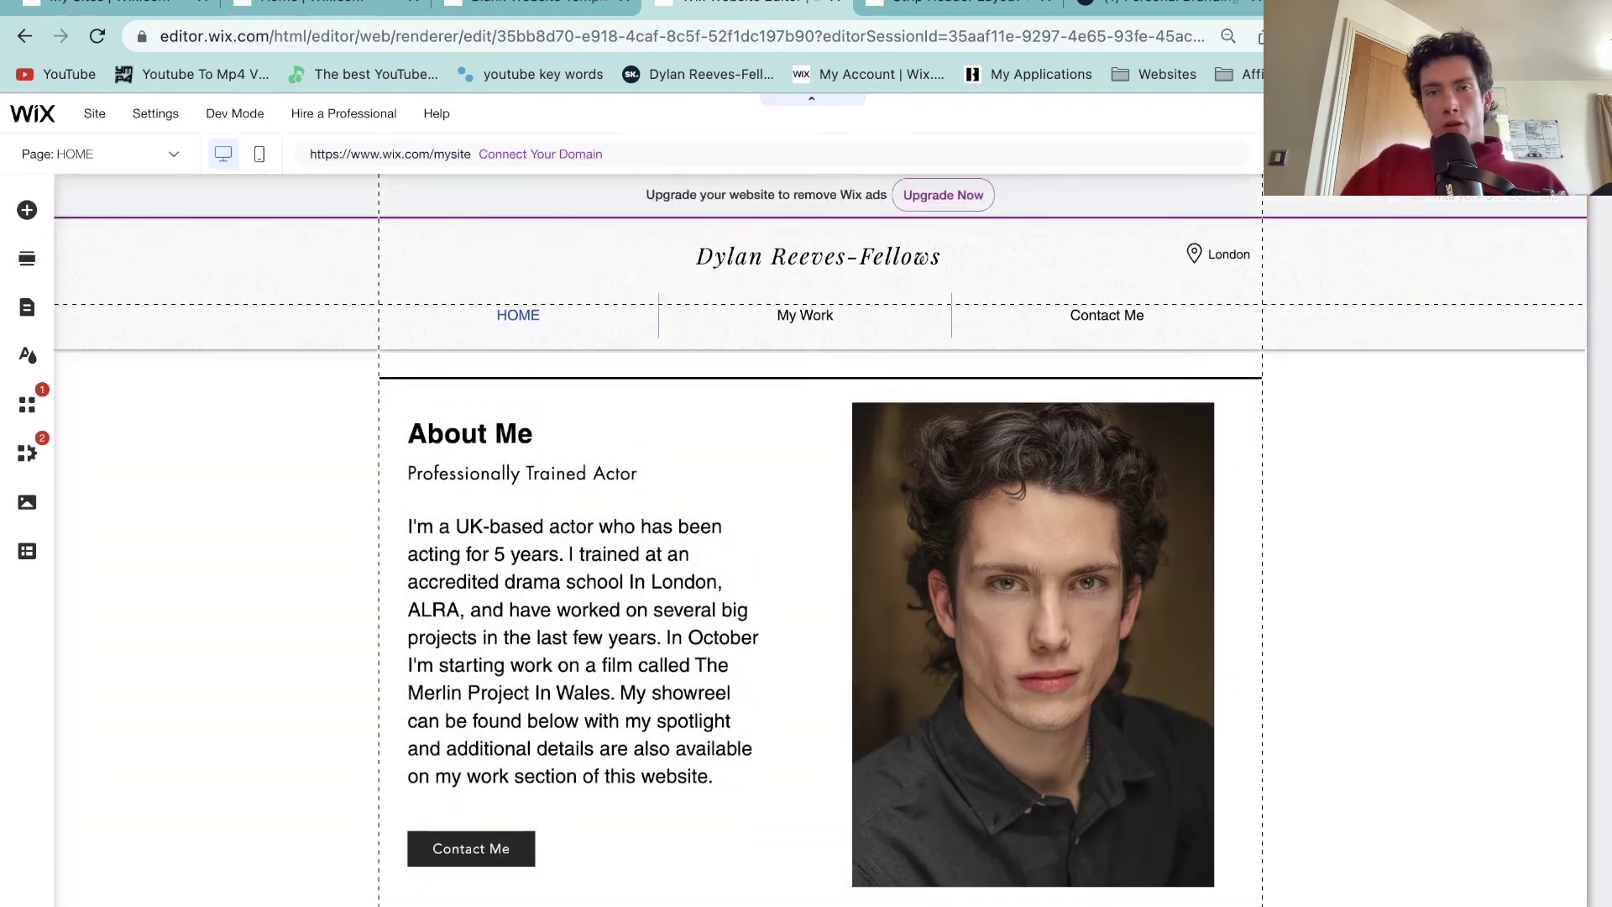
# - Scroll the preview to check the showreel below the separator, then return to editing
pyautogui.scroll(-6, 1308, 477)
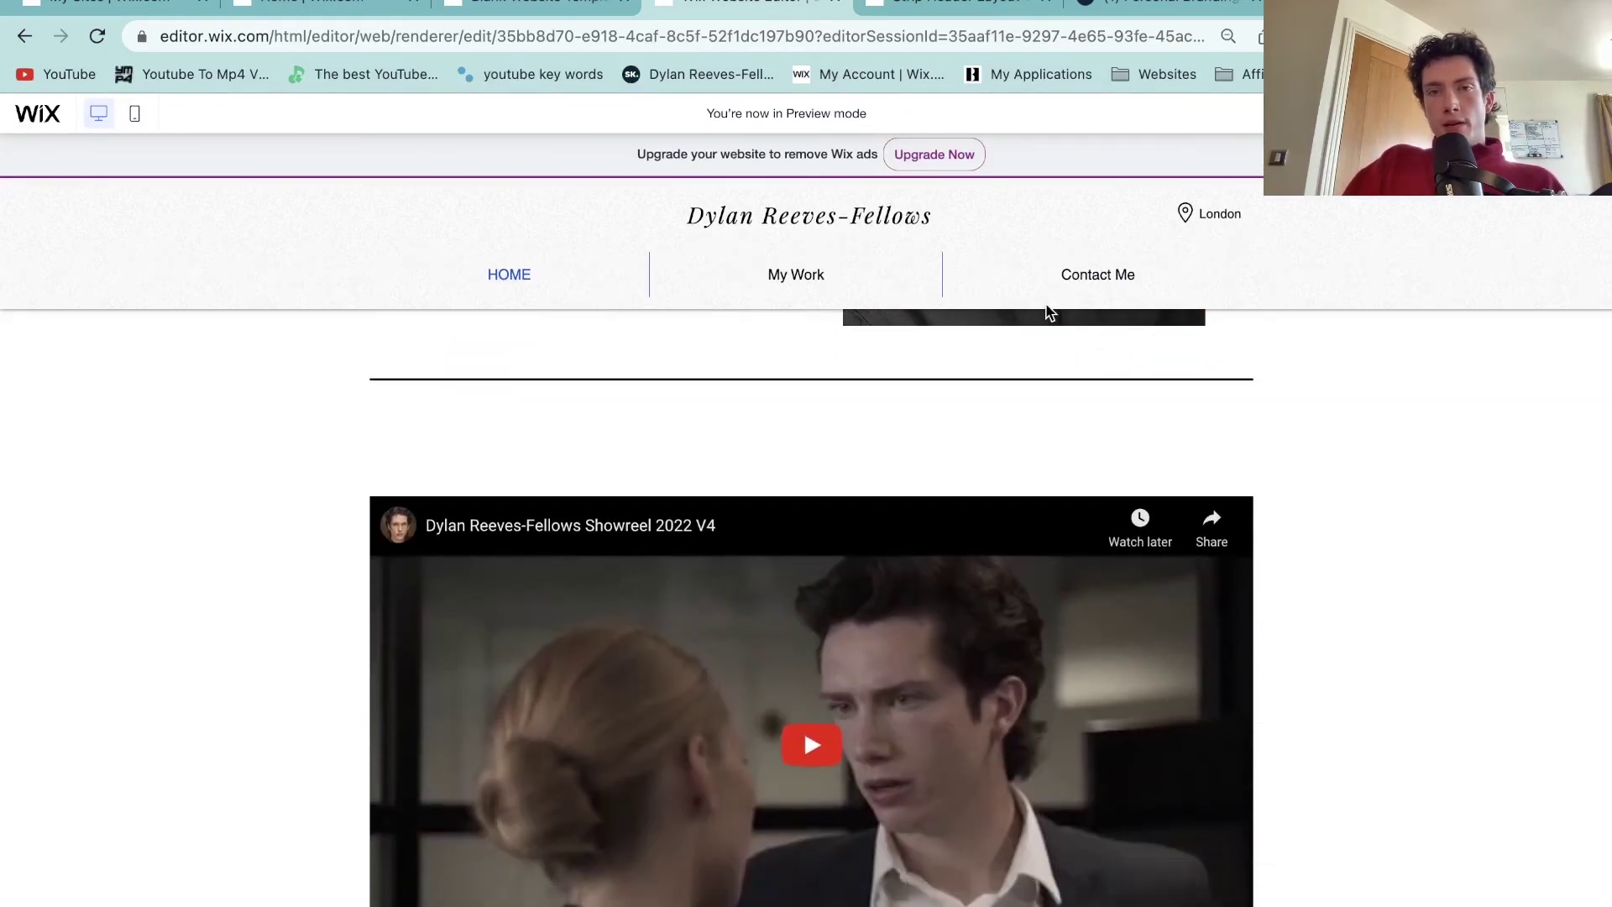
pyautogui.scroll(6, 1045, 302)
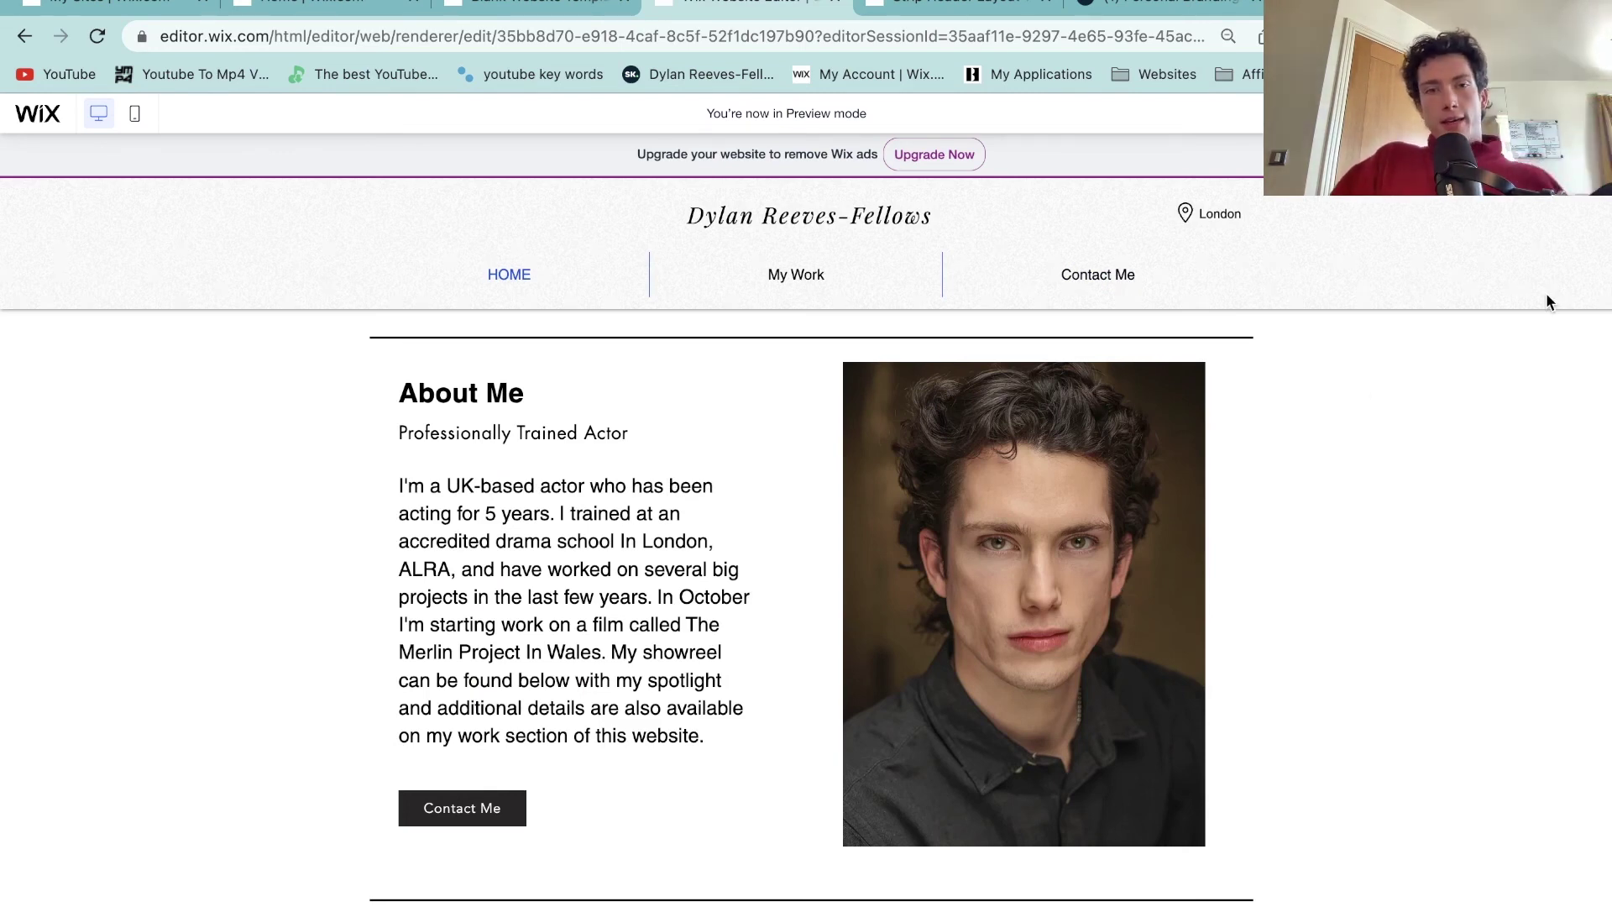
pyautogui.scroll(-3, 1289, 473)
pyautogui.scroll(3, 1211, 546)
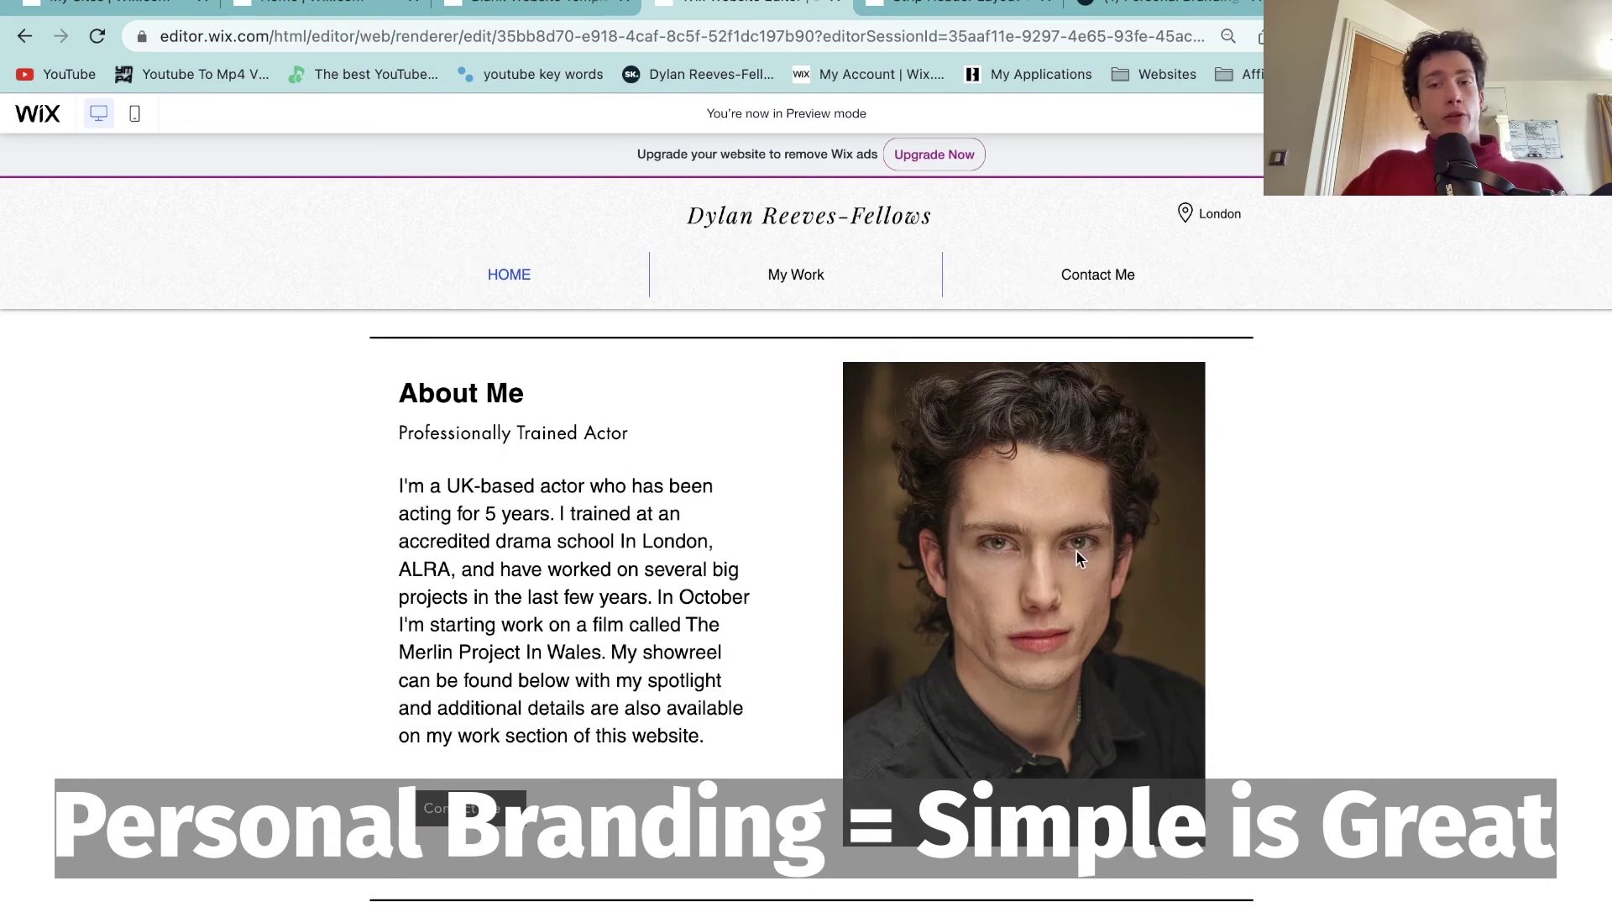
pyautogui.scroll(-1, 1067, 560)
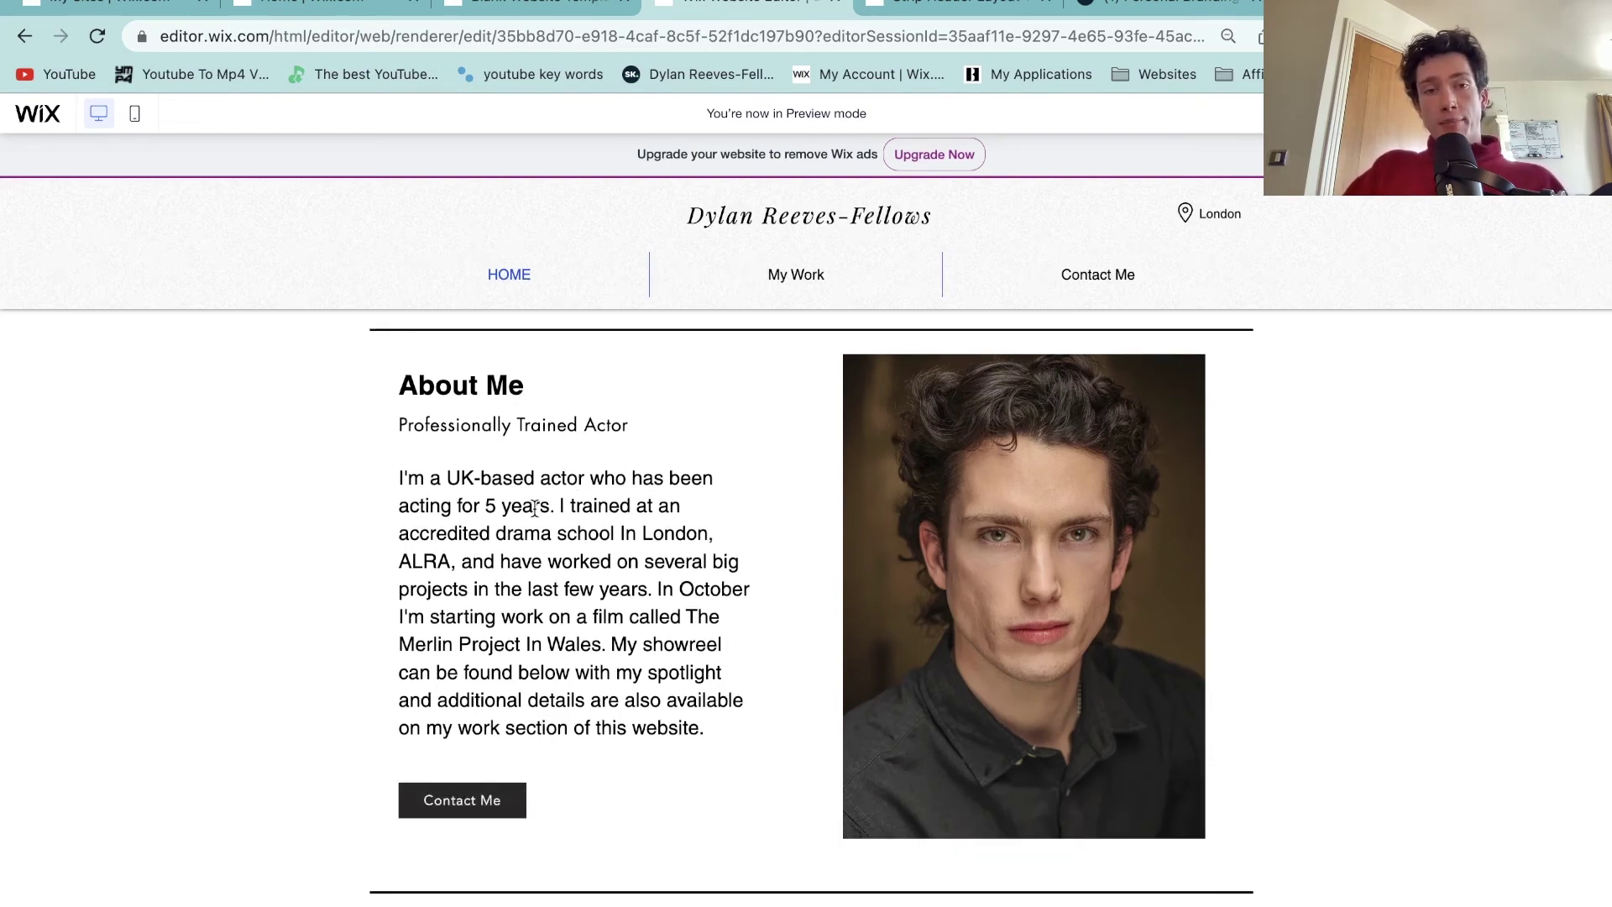
pyautogui.scroll(-10, 579, 573)
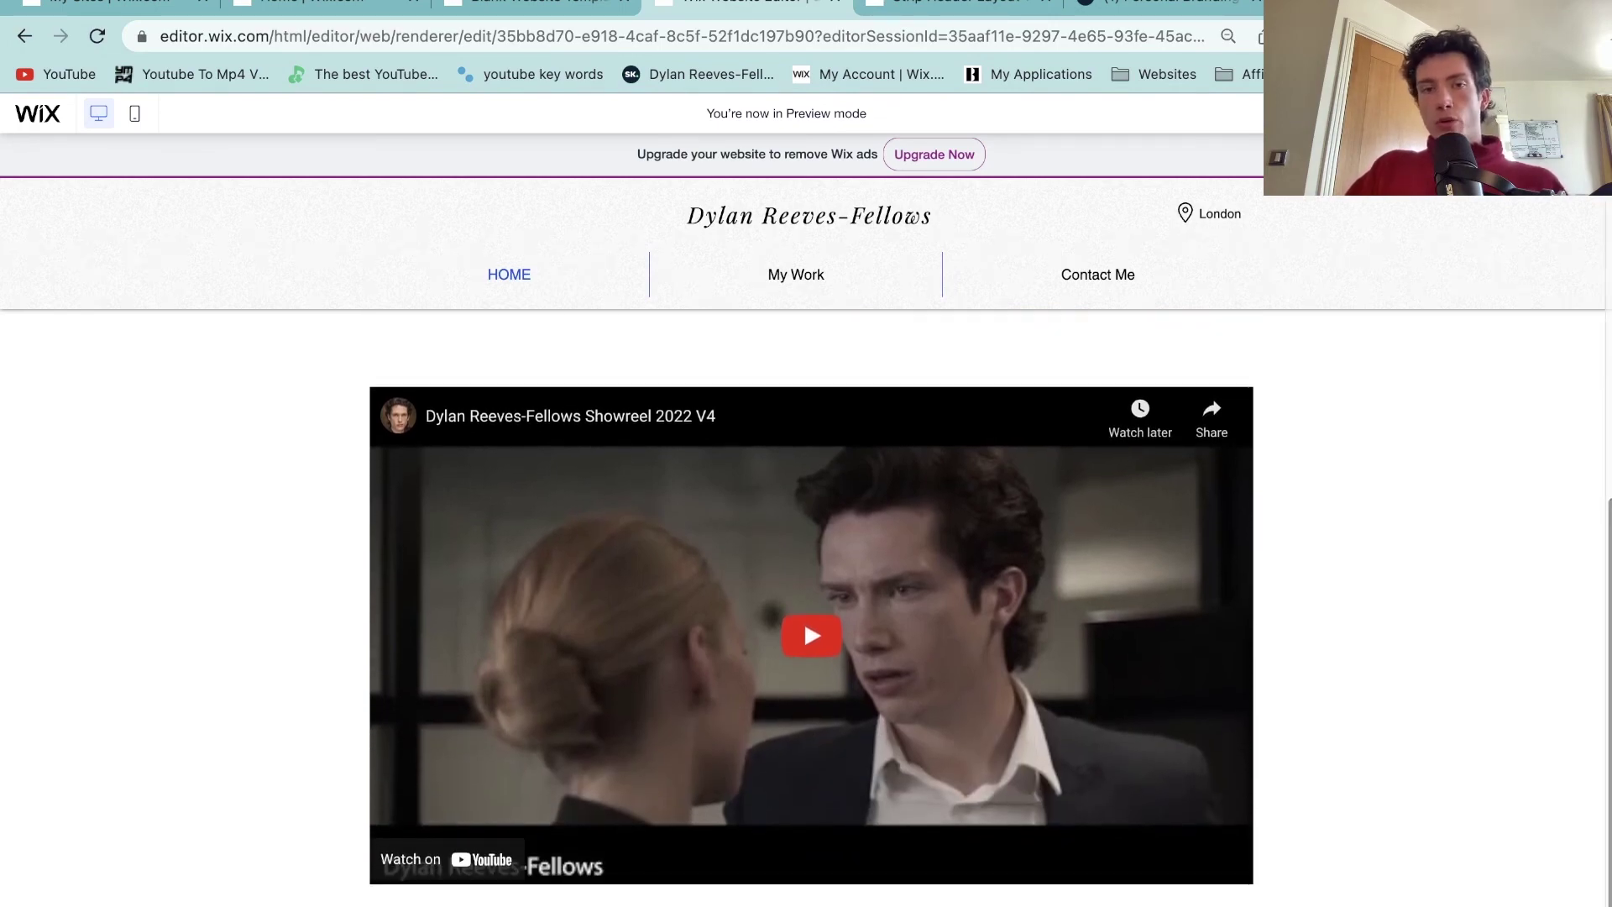
pyautogui.press('super+shift+p')
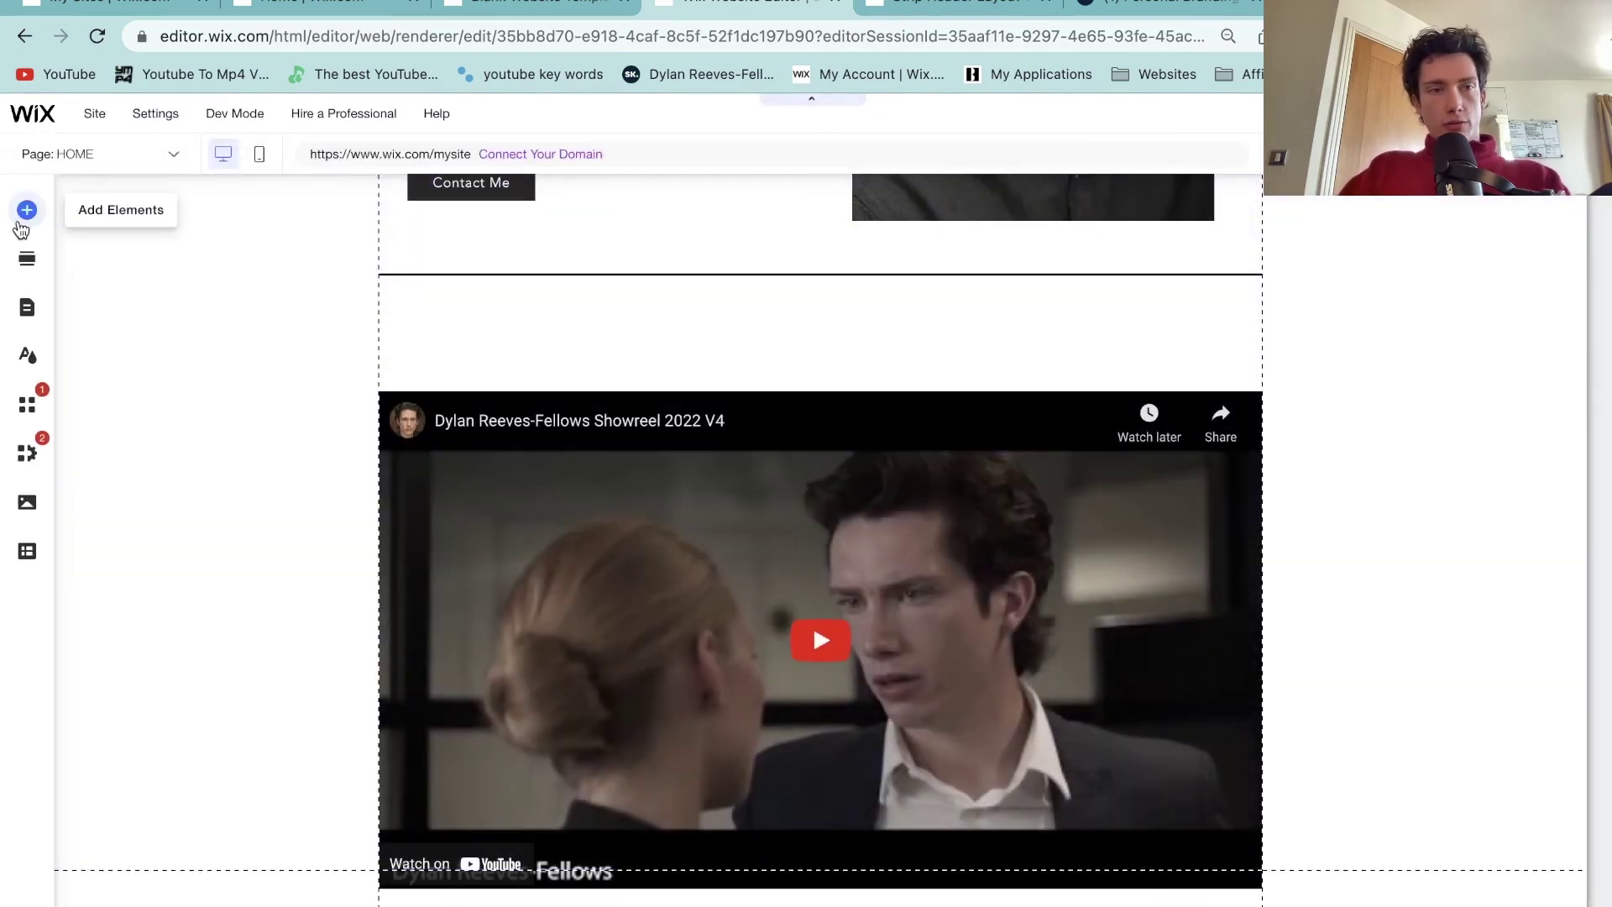
# - Move a copy of the About Me text to the video as the Showreel 2022 heading
pyautogui.click(27, 209)
pyautogui.click(639, 200)
pyautogui.scroll(10, 658, 255)
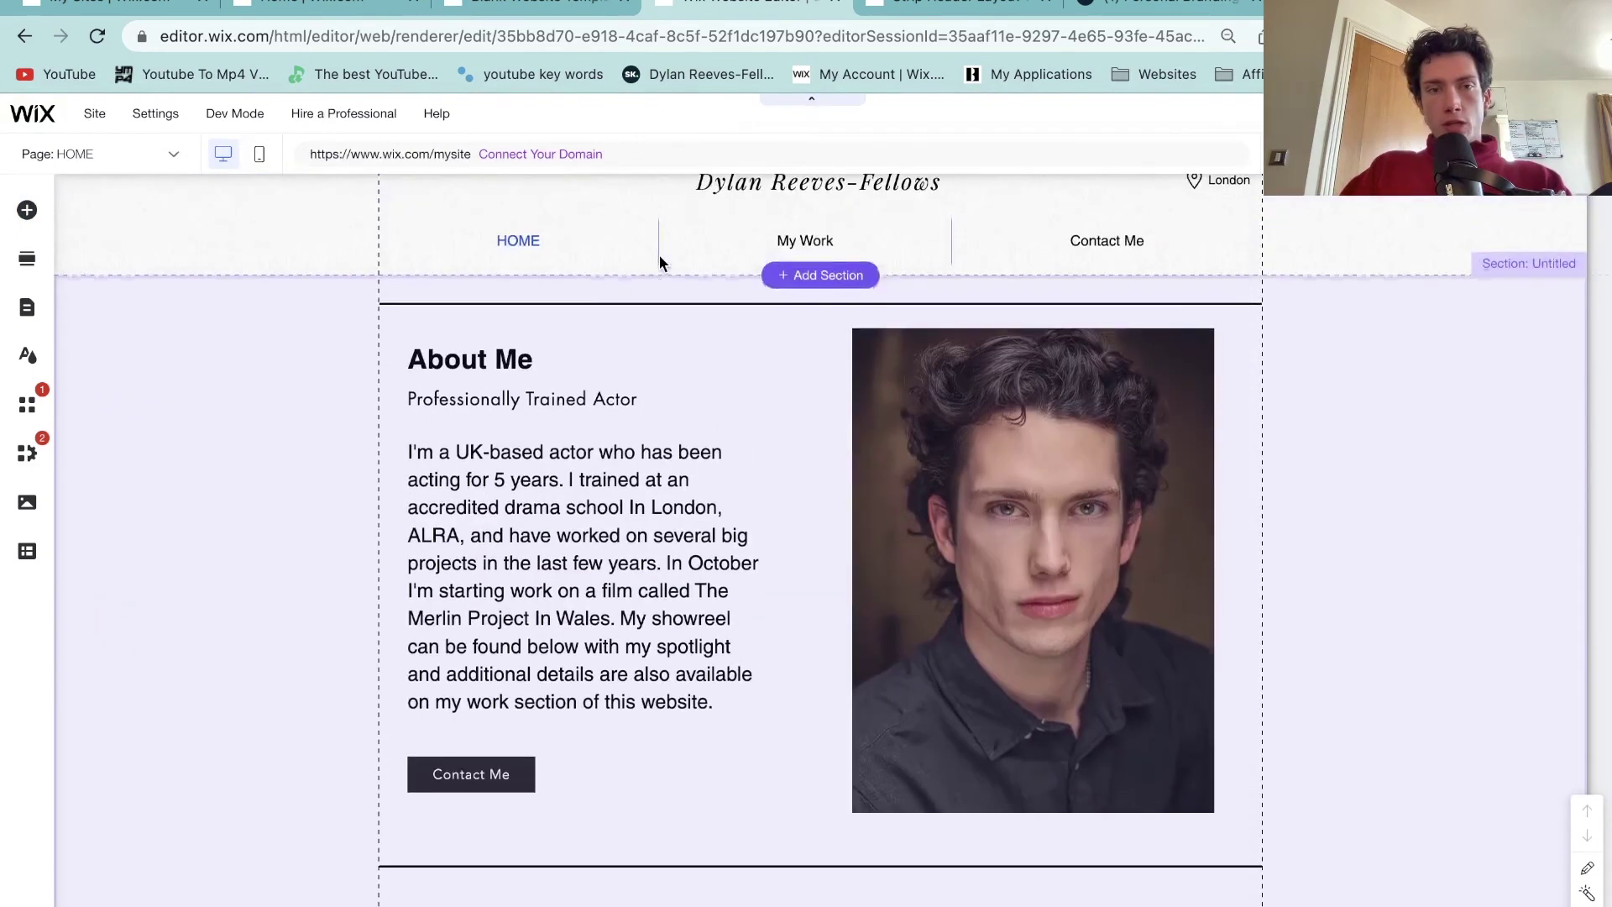
pyautogui.moveTo(483, 363); pyautogui.dragTo(477, 857)
pyautogui.scroll(-2, 479, 855)
pyautogui.moveTo(470, 702); pyautogui.dragTo(844, 608)
pyautogui.scroll(-2, 844, 605)
pyautogui.click(869, 758)
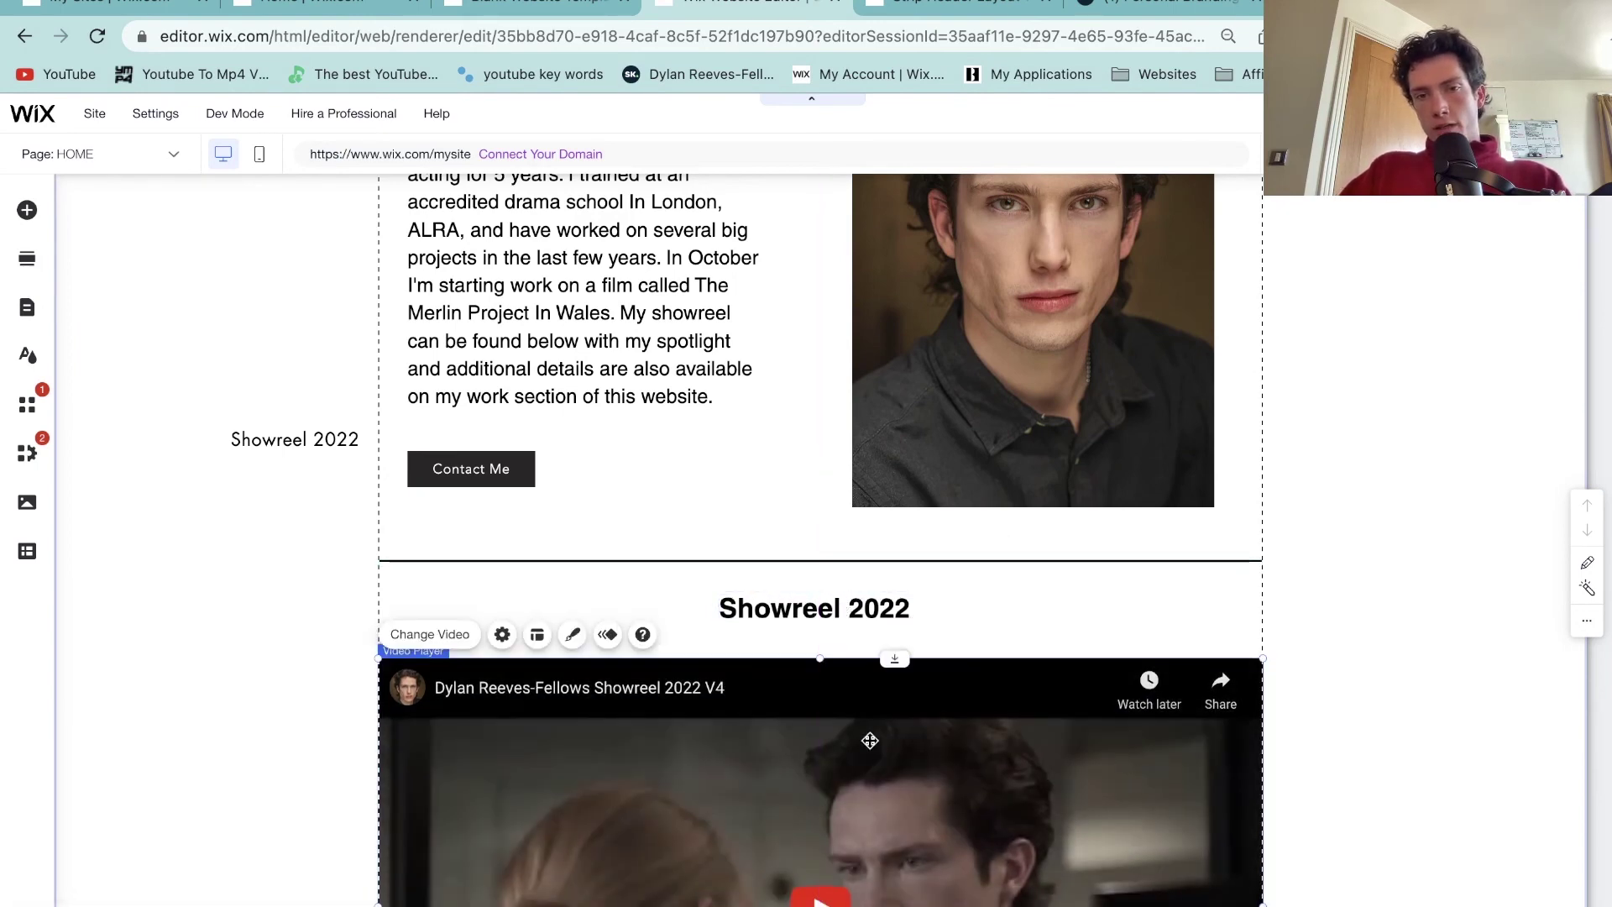
pyautogui.hotkey('ctrl', 'z')
pyautogui.click(1289, 683)
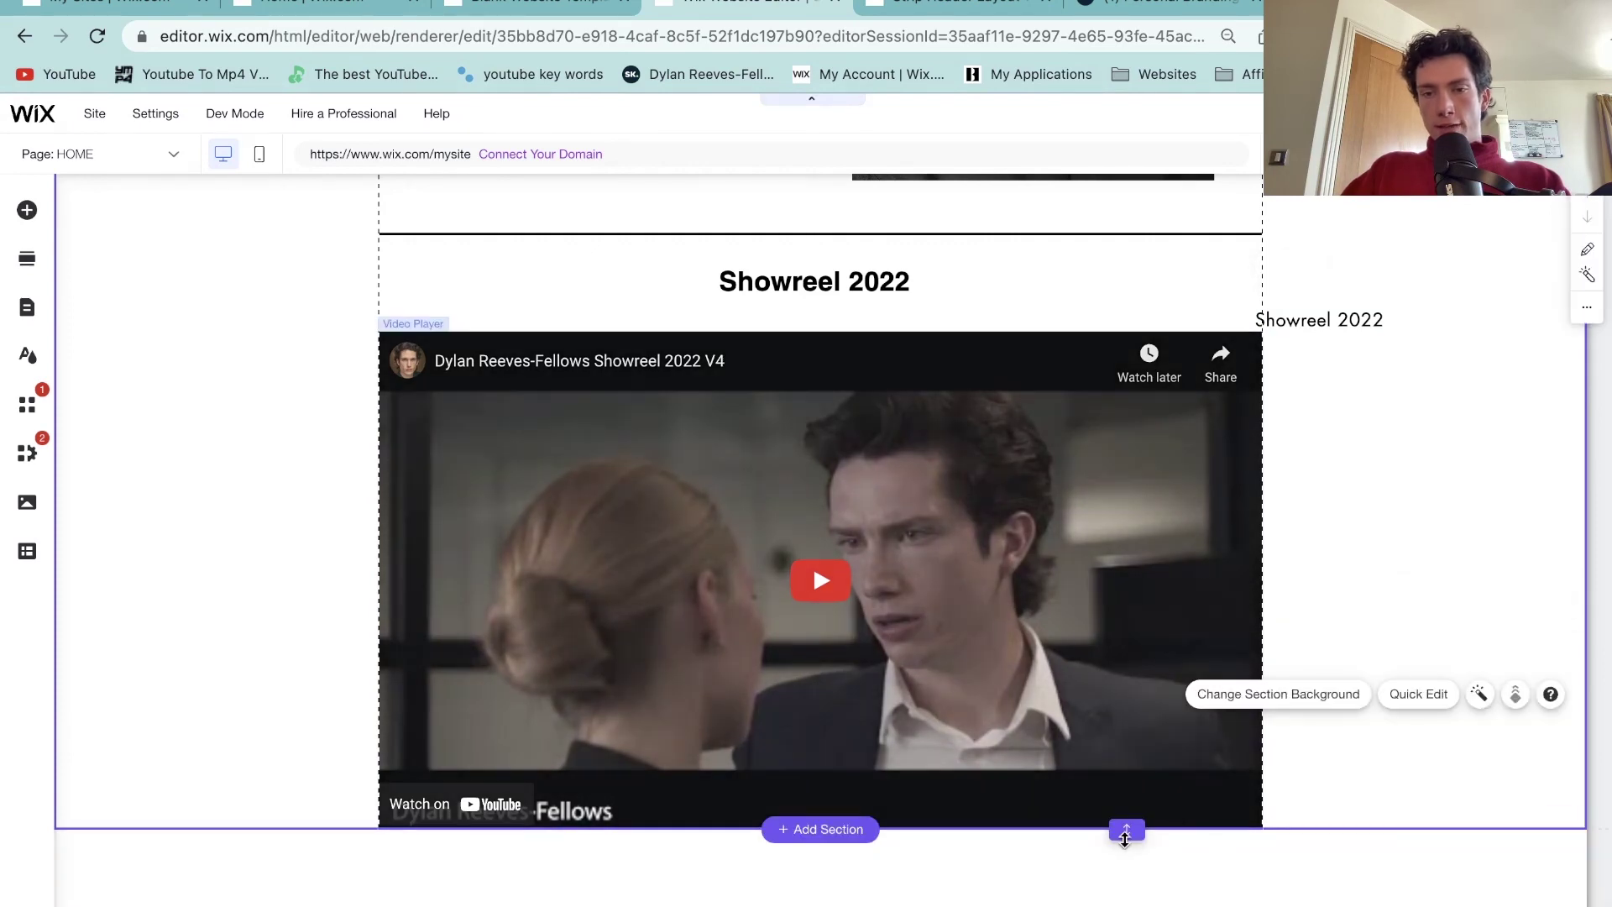
pyautogui.click(1318, 320)
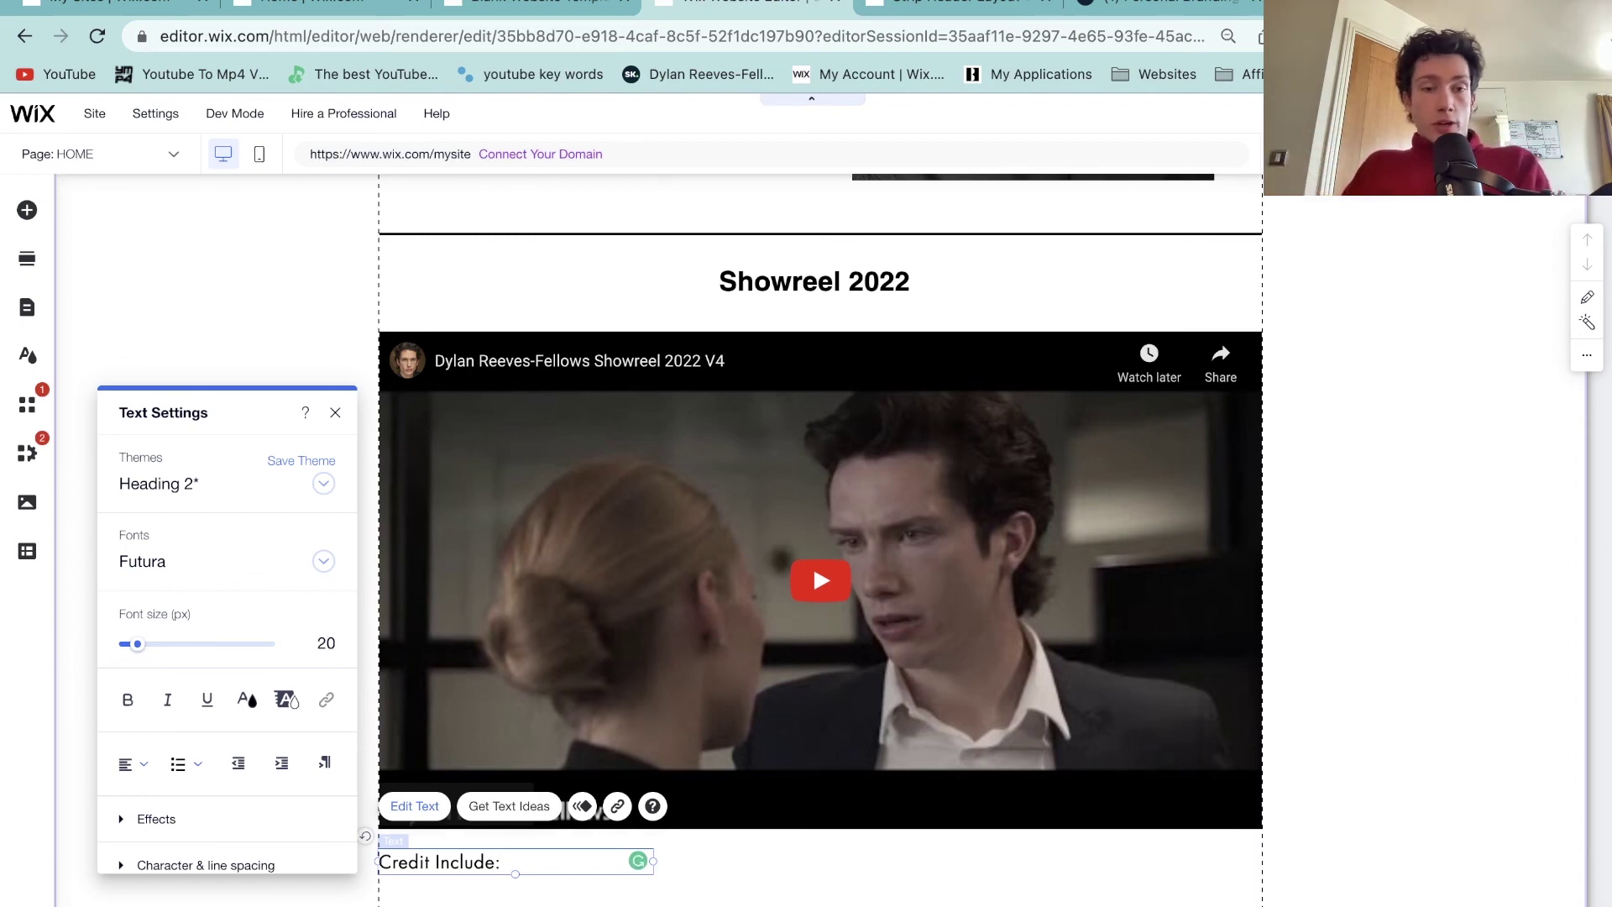
# - Paste the acting credits, widen the text to page width, and join them onto the Credit Include: line
pyautogui.hotkey('ctrl', 'v')
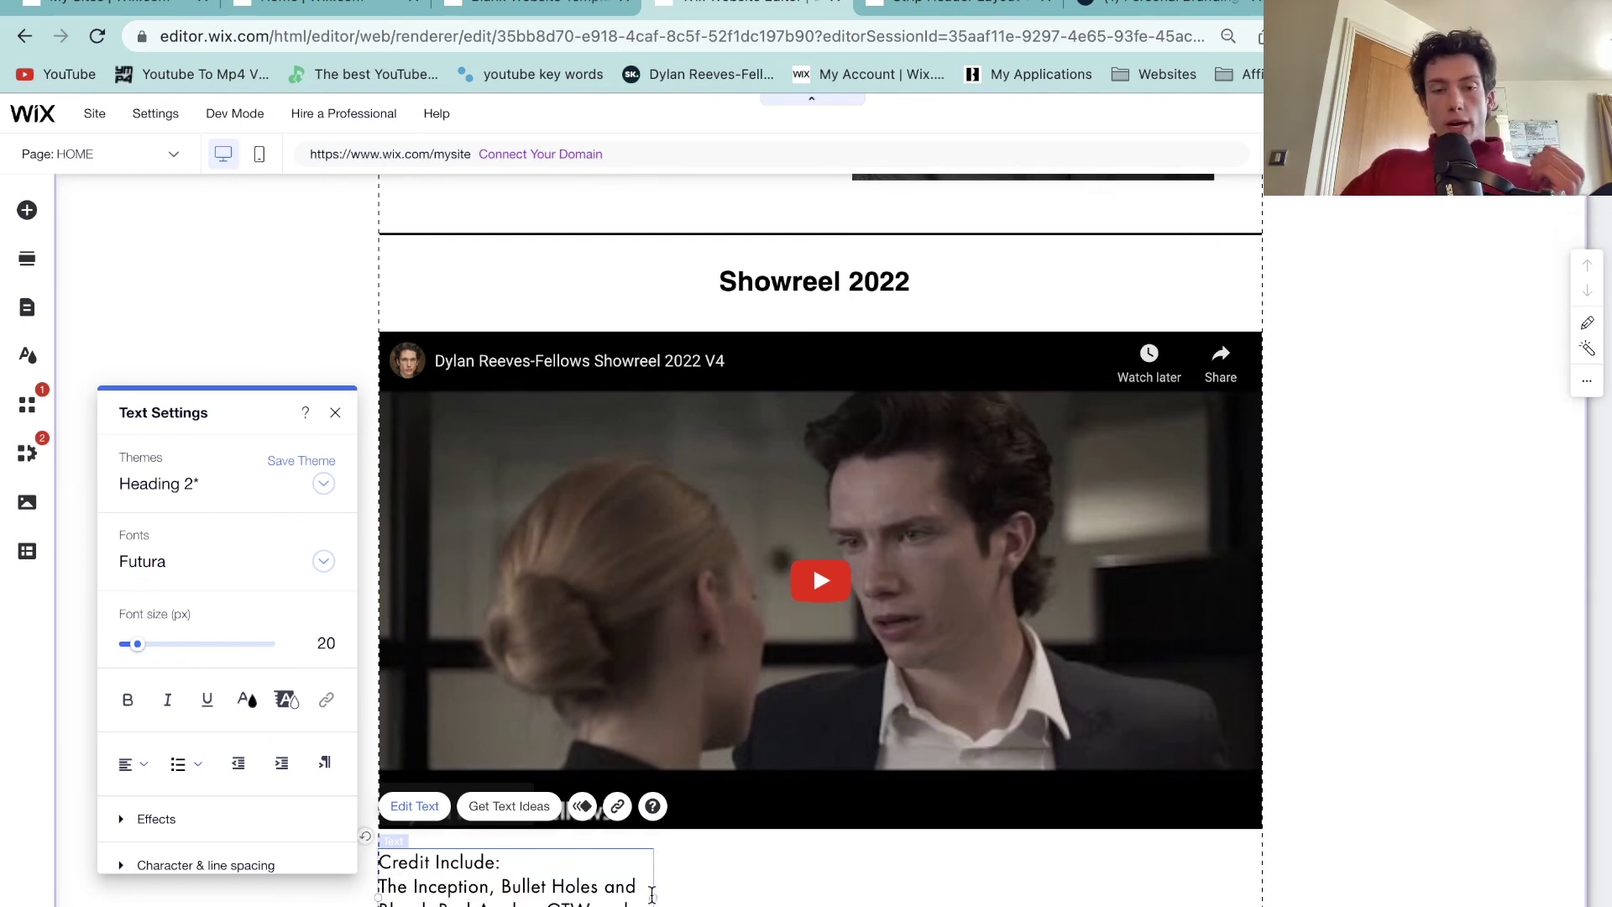
pyautogui.moveTo(652, 896); pyautogui.dragTo(1265, 842)
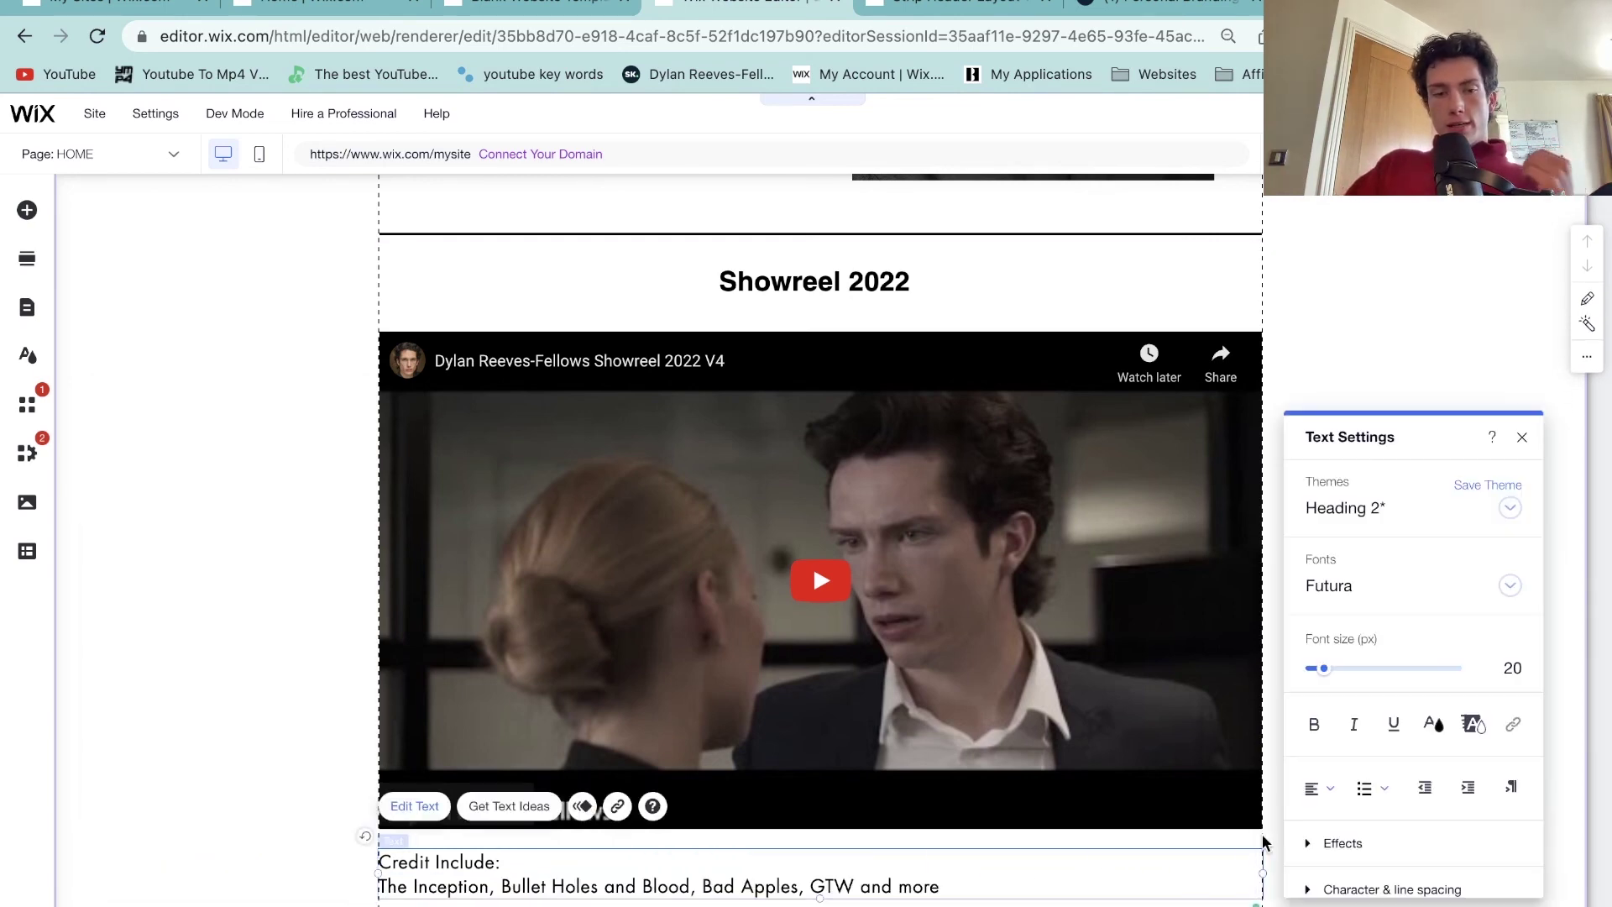
pyautogui.doubleClick(391, 884)
pyautogui.click(390, 884)
pyautogui.press('BackSpace')
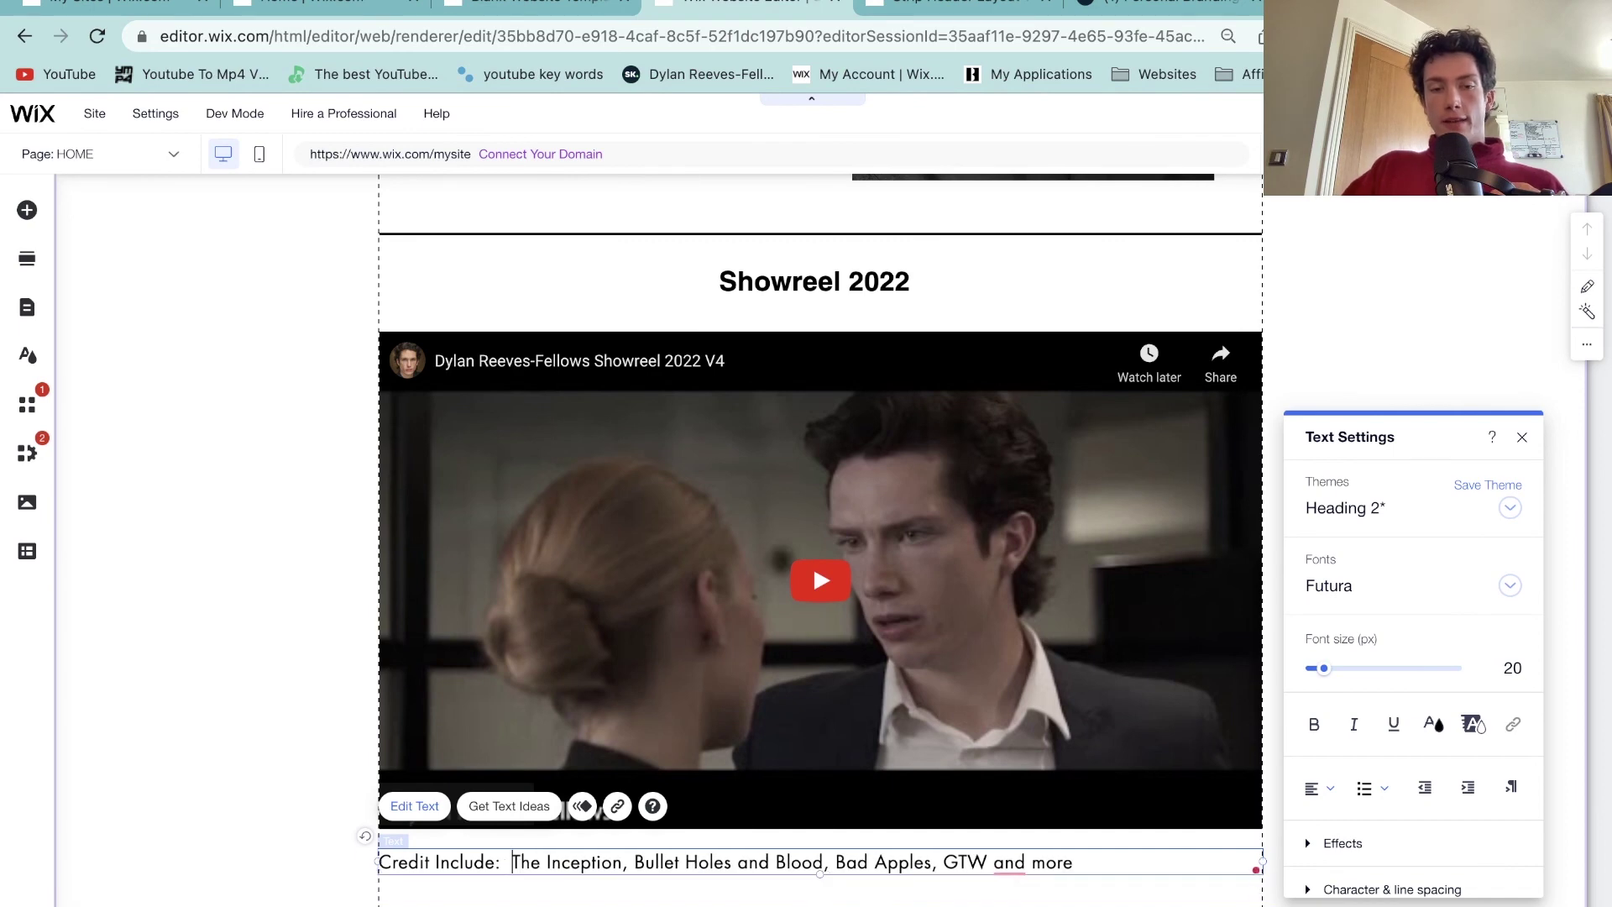
pyautogui.press('BackSpace')
# - Try a bulleted list of new lines under the credits, then delete the trial bullets
pyautogui.scroll(-1, 722, 739)
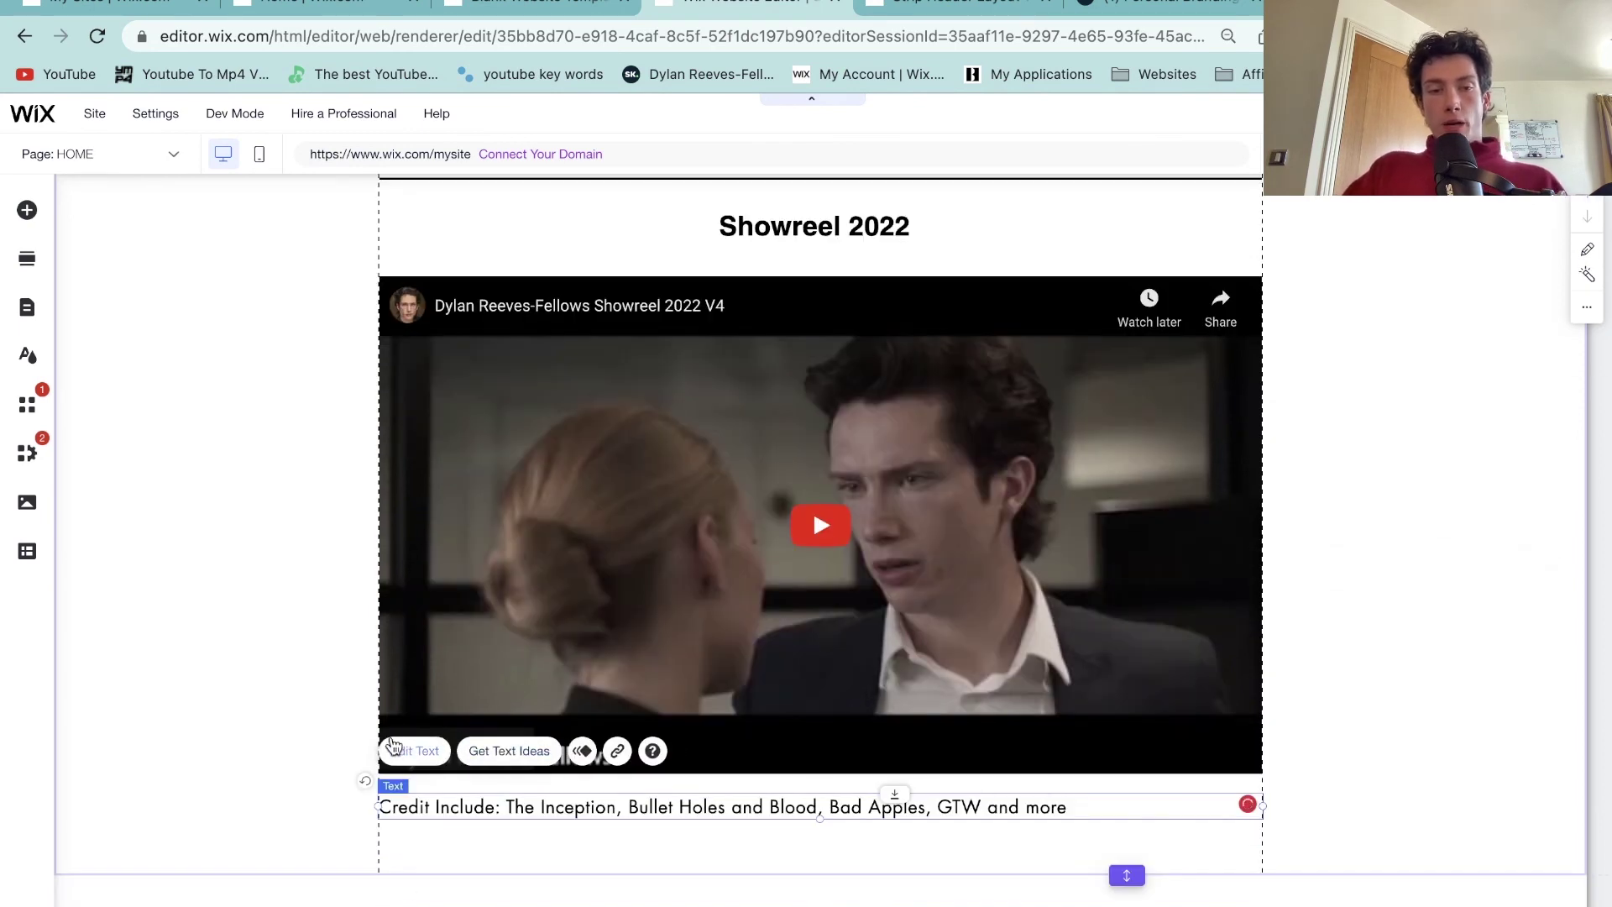
pyautogui.hotkey('ctrl', 'a')
pyautogui.click(1075, 805)
pyautogui.press('Return')
pyautogui.press('Return')
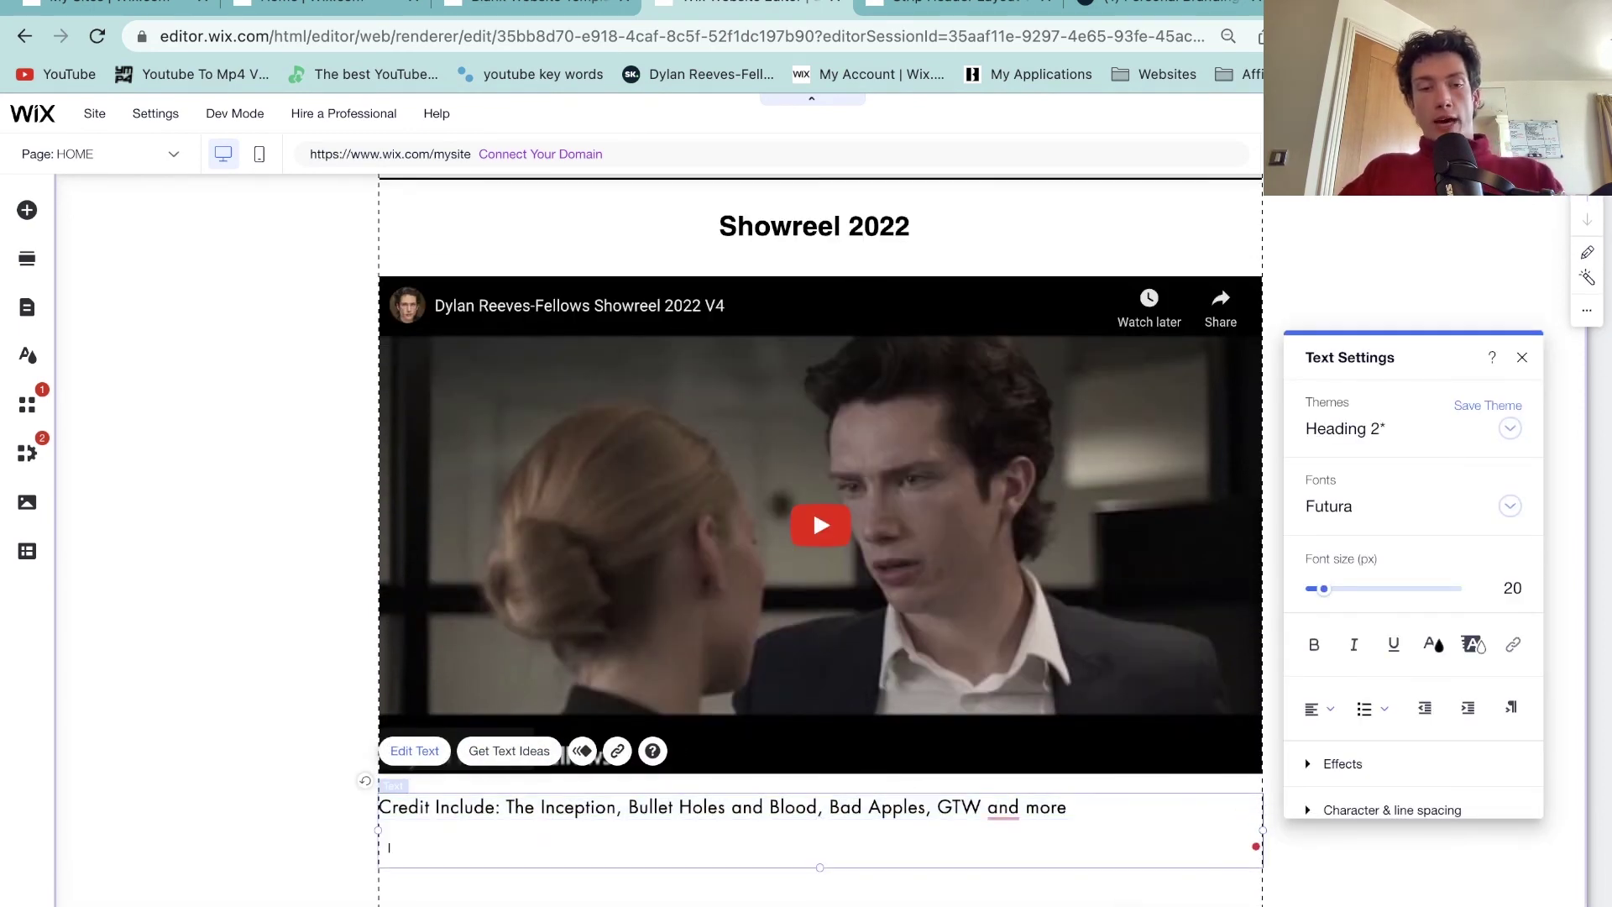
pyautogui.write('a')
pyautogui.press('Return')
pyautogui.write('s')
pyautogui.press('Return')
pyautogui.write('d')
pyautogui.press('Return')
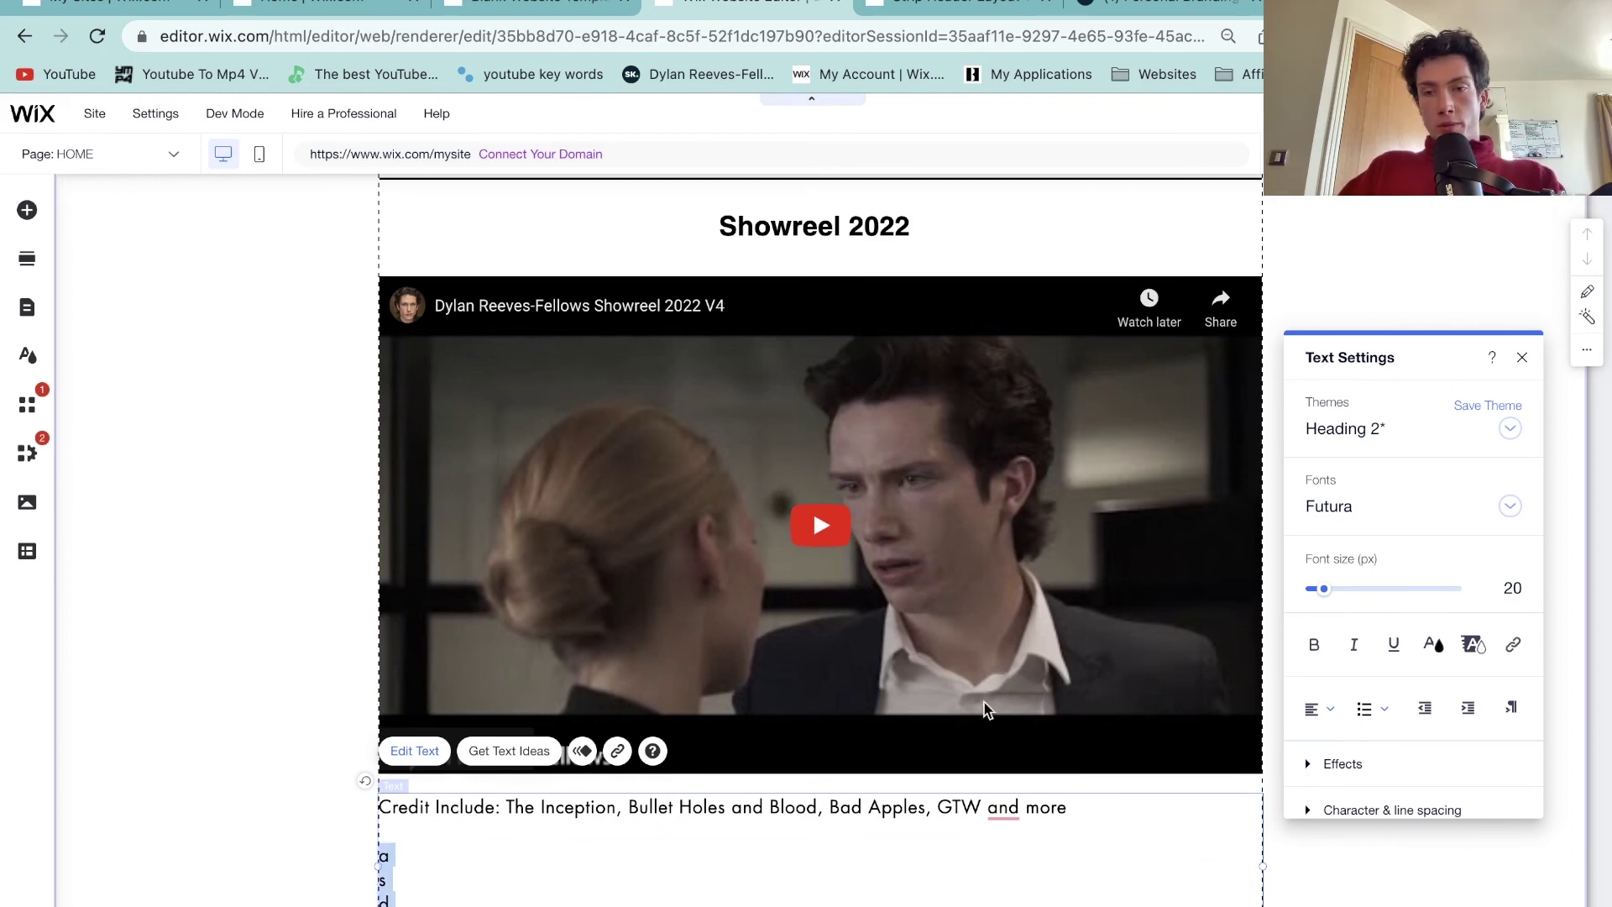
pyautogui.click(1373, 709)
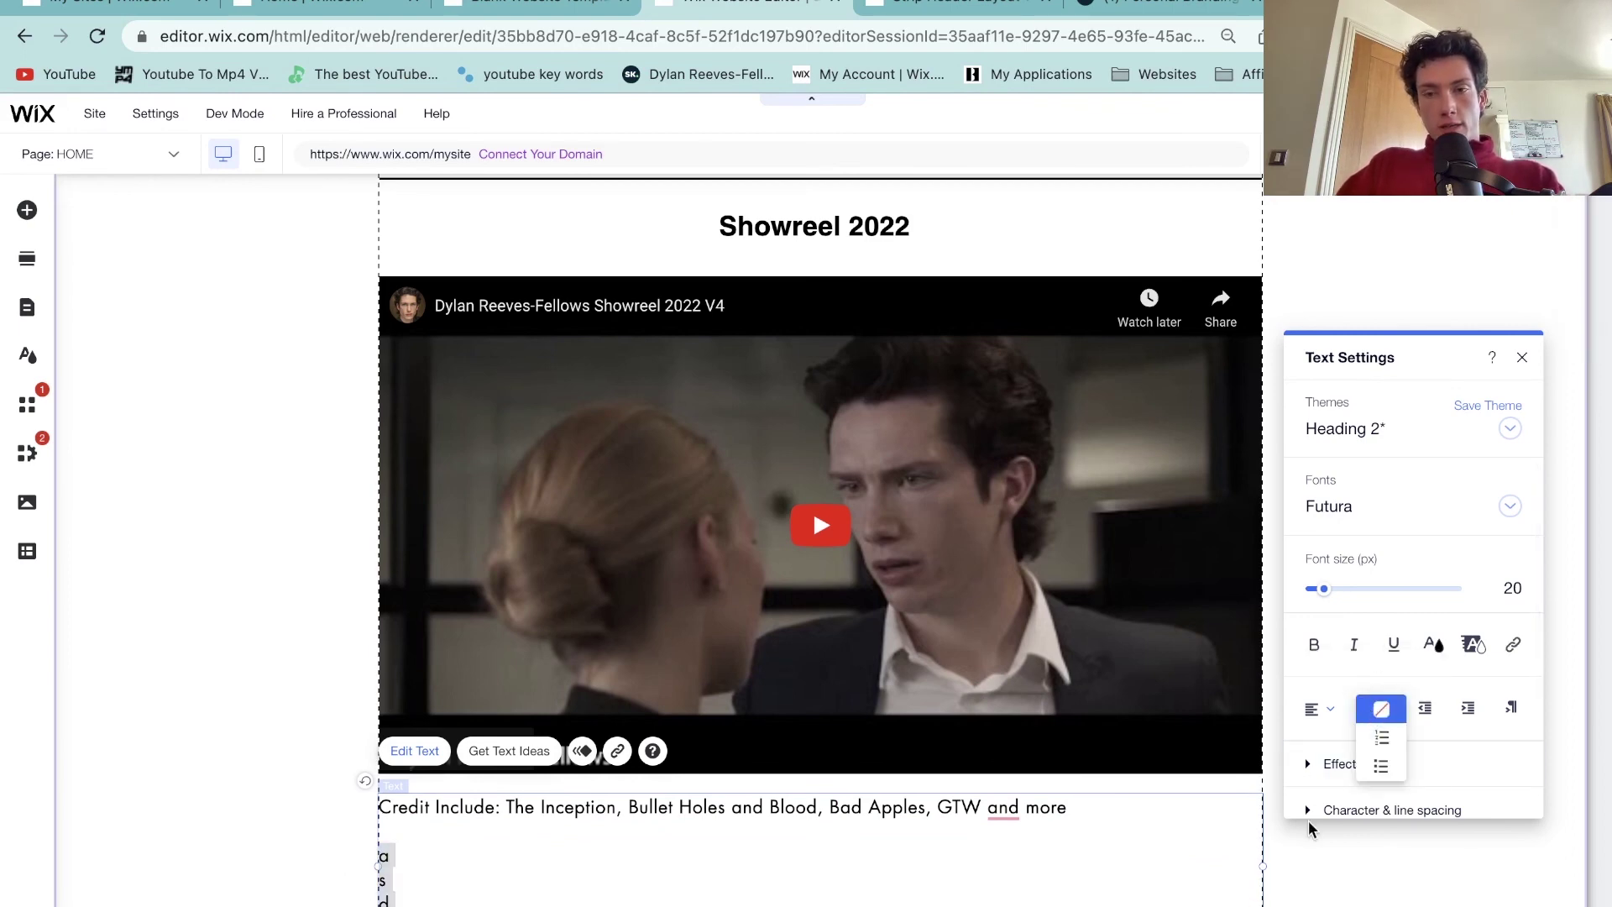
pyautogui.click(1381, 766)
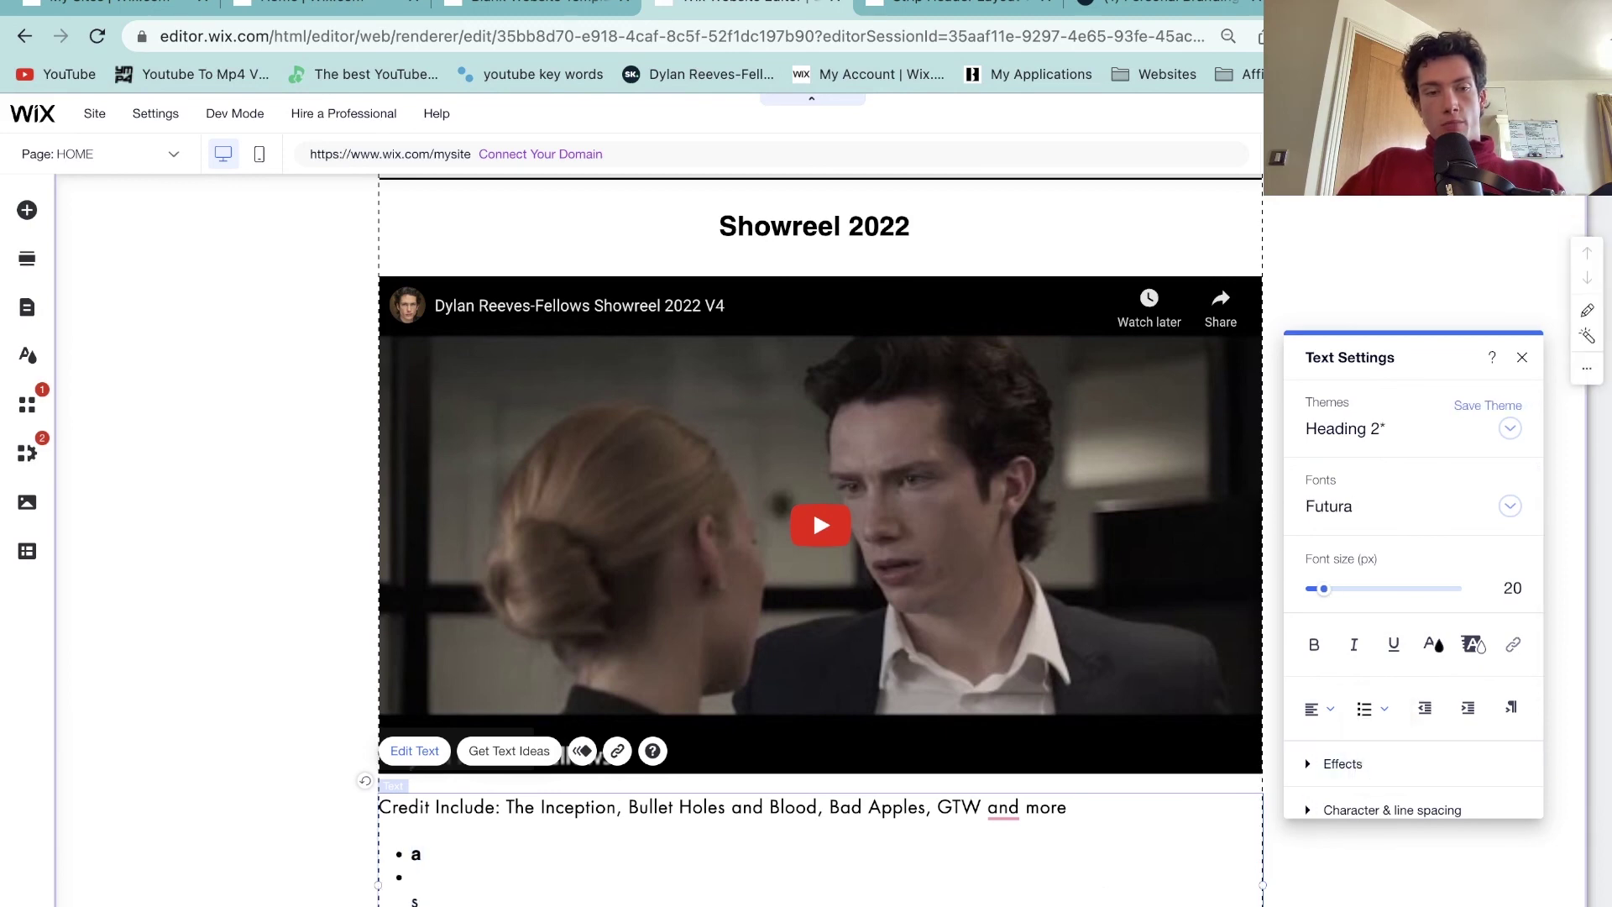
pyautogui.press('BackSpace')
pyautogui.press('BackSpace')
pyautogui.press('BackSpace')
pyautogui.press('BackSpace')
pyautogui.press('BackSpace')
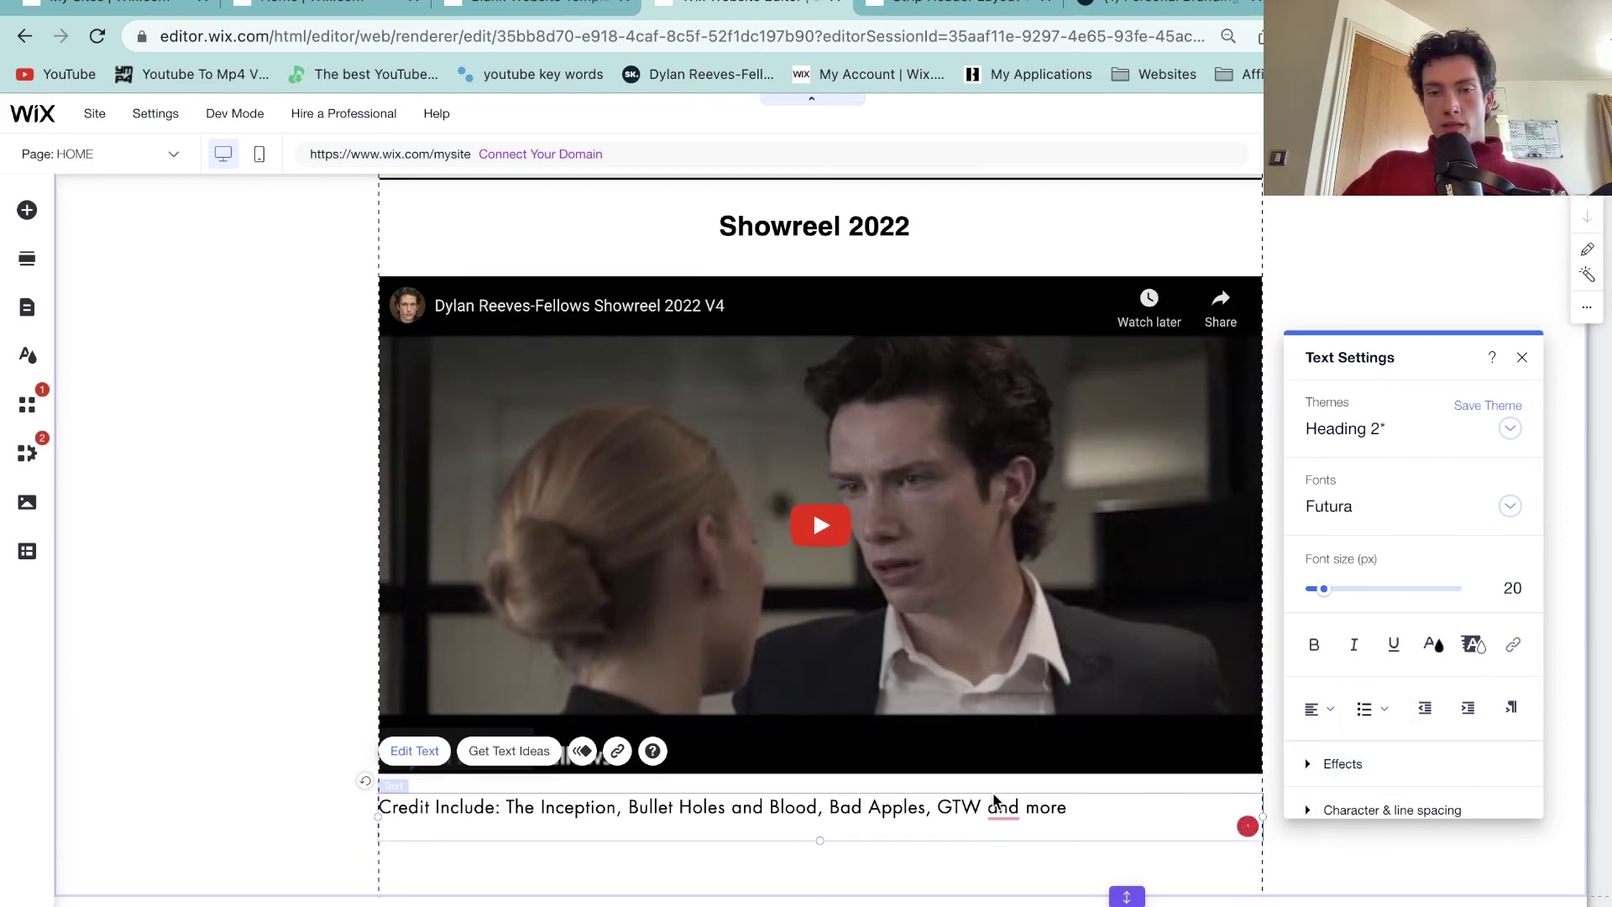
# - Accept the grammar suggestion adding a comma after GTW before 'and'
pyautogui.moveTo(995, 802)
pyautogui.click(1015, 860)
pyautogui.click(1523, 357)
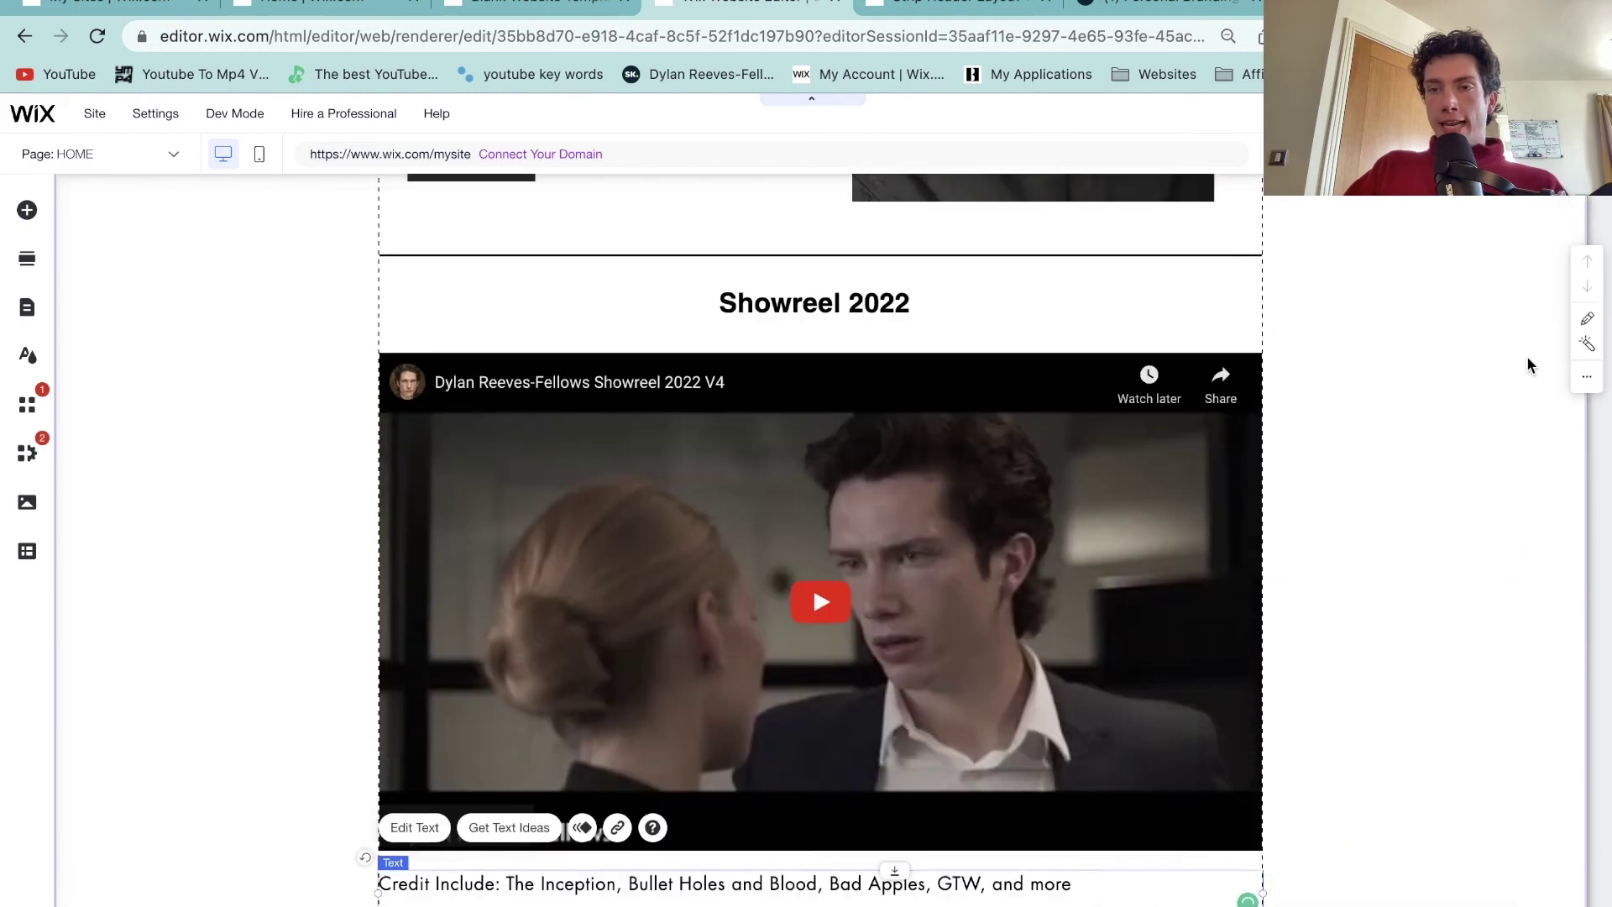
# - Preview, return to scroll through About Me and Showreel 2022, then preview again
pyautogui.click(1499, 113)
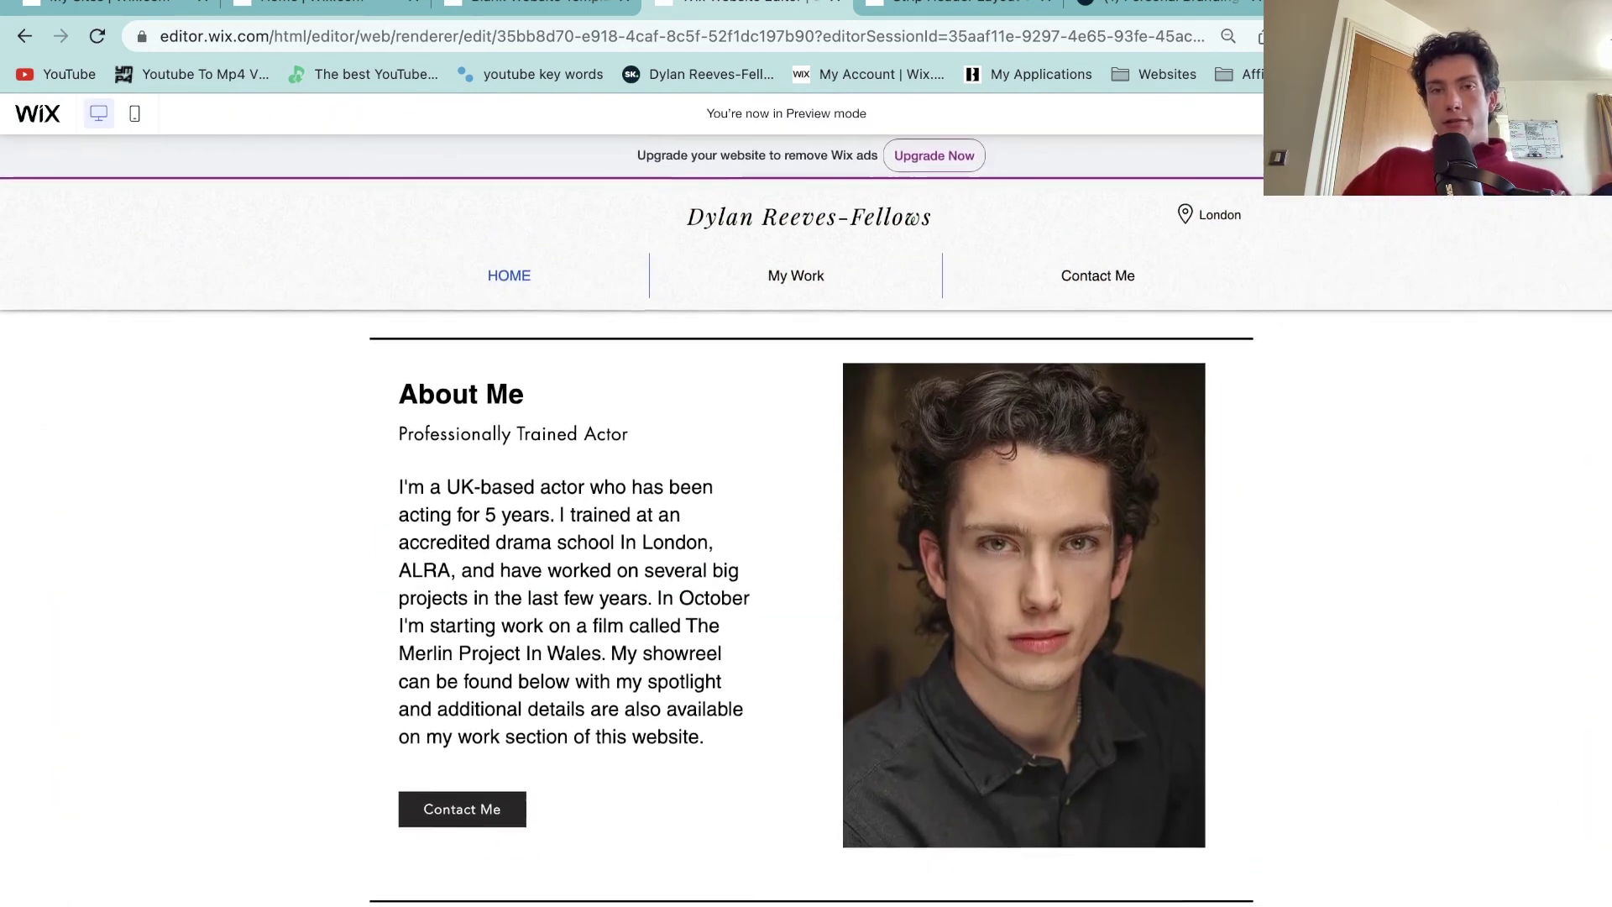
pyautogui.click(1511, 113)
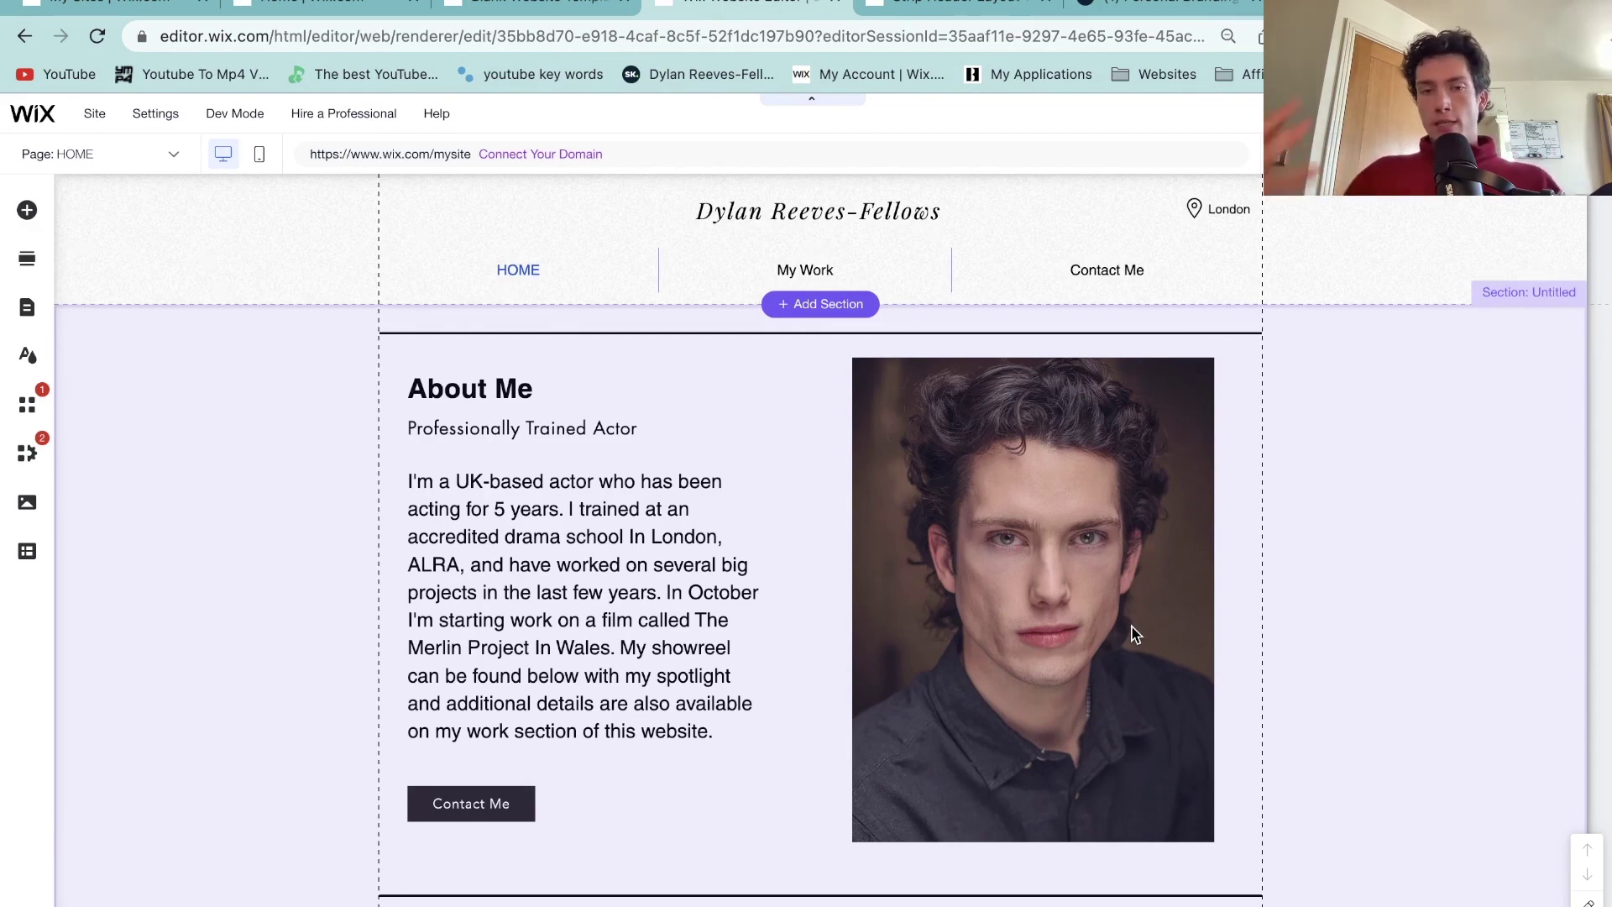
pyautogui.scroll(-5, 1134, 634)
pyautogui.scroll(-4, 1140, 787)
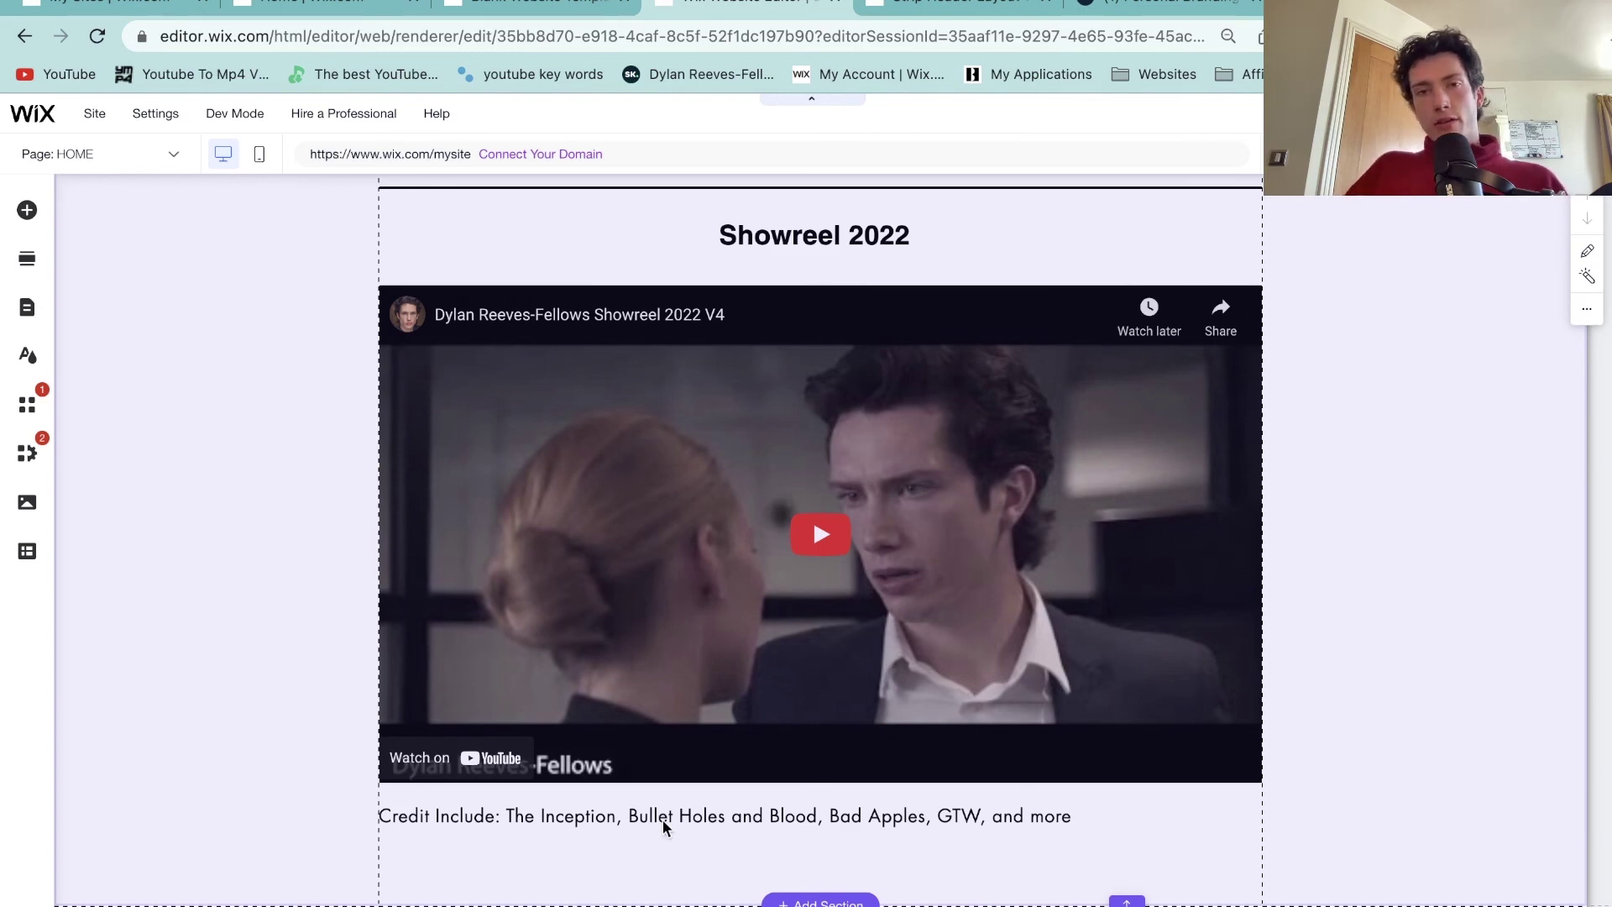
pyautogui.scroll(7, 663, 819)
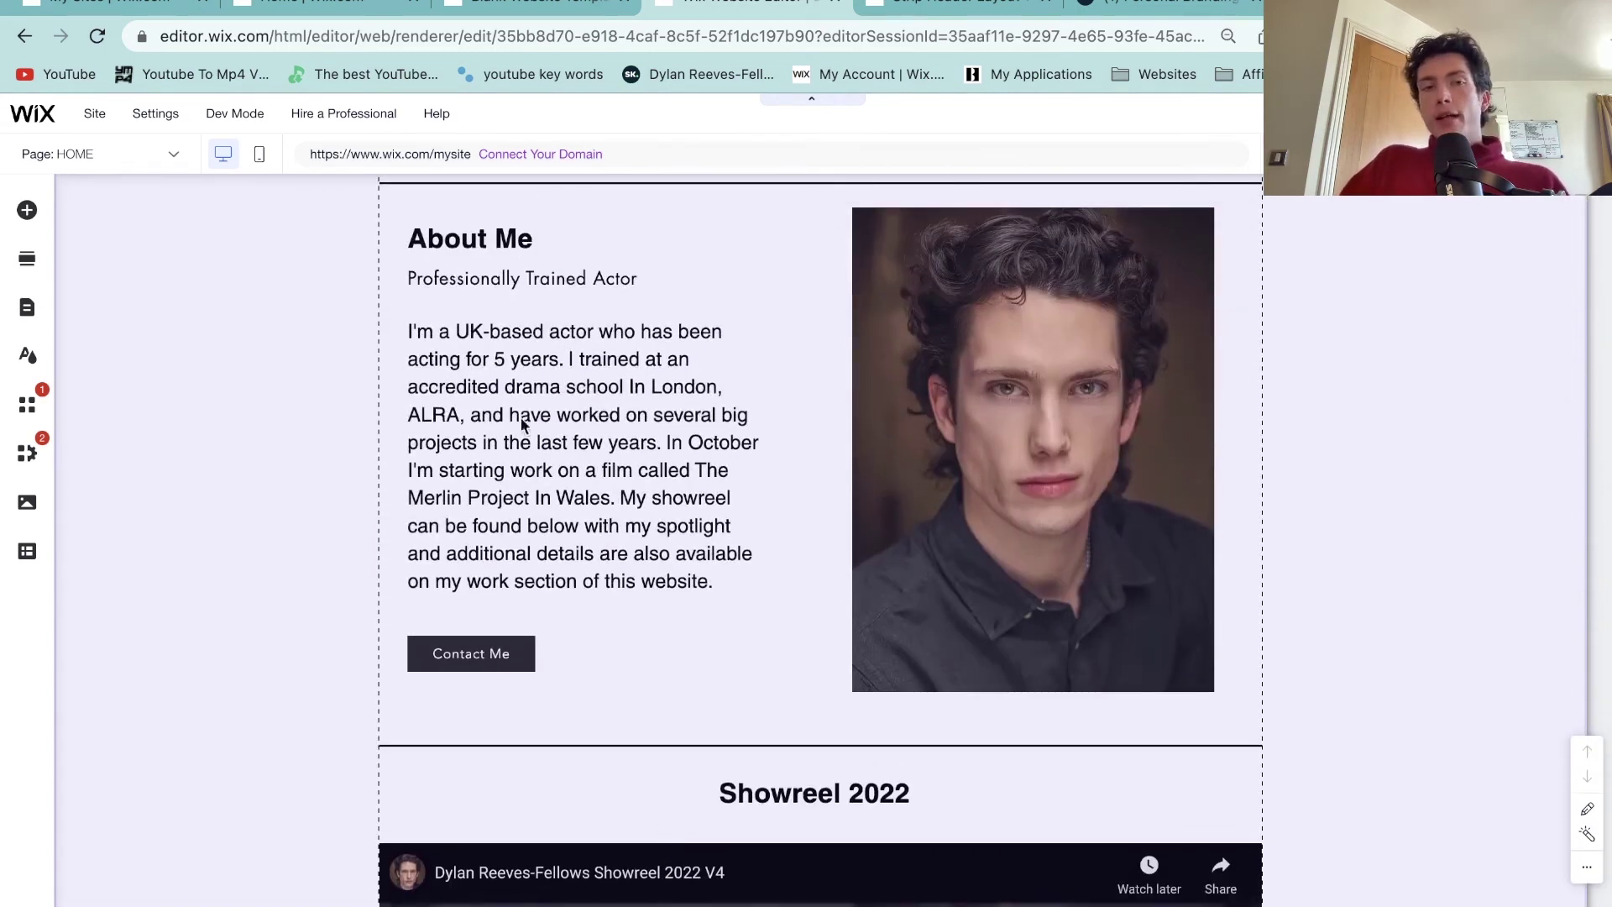
pyautogui.scroll(2, 991, 433)
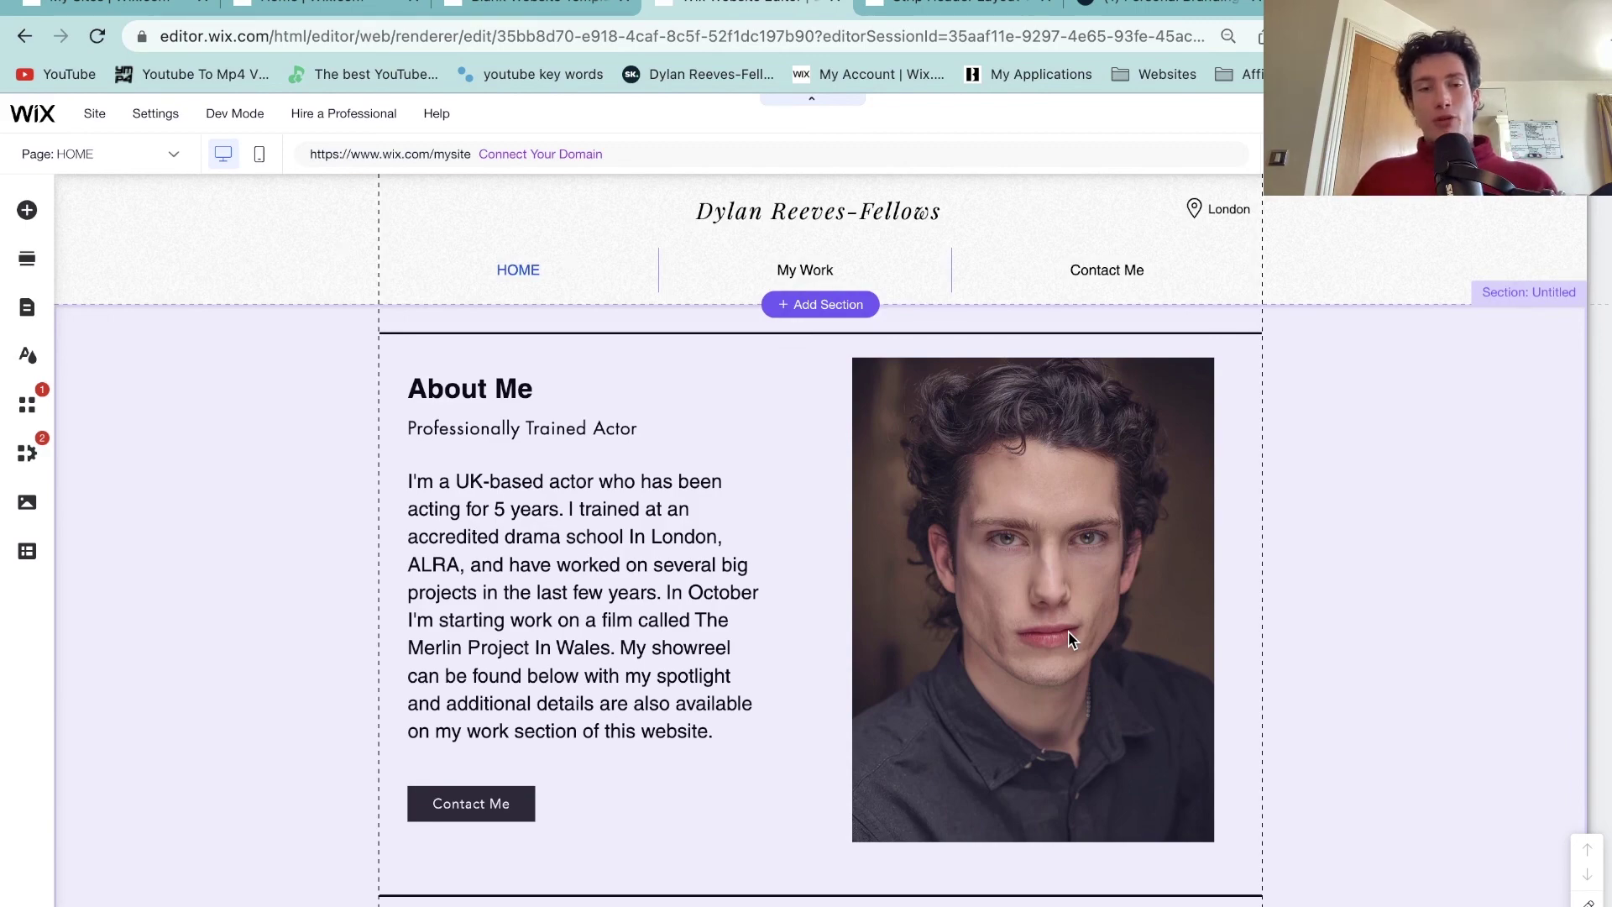
pyautogui.scroll(-8, 749, 693)
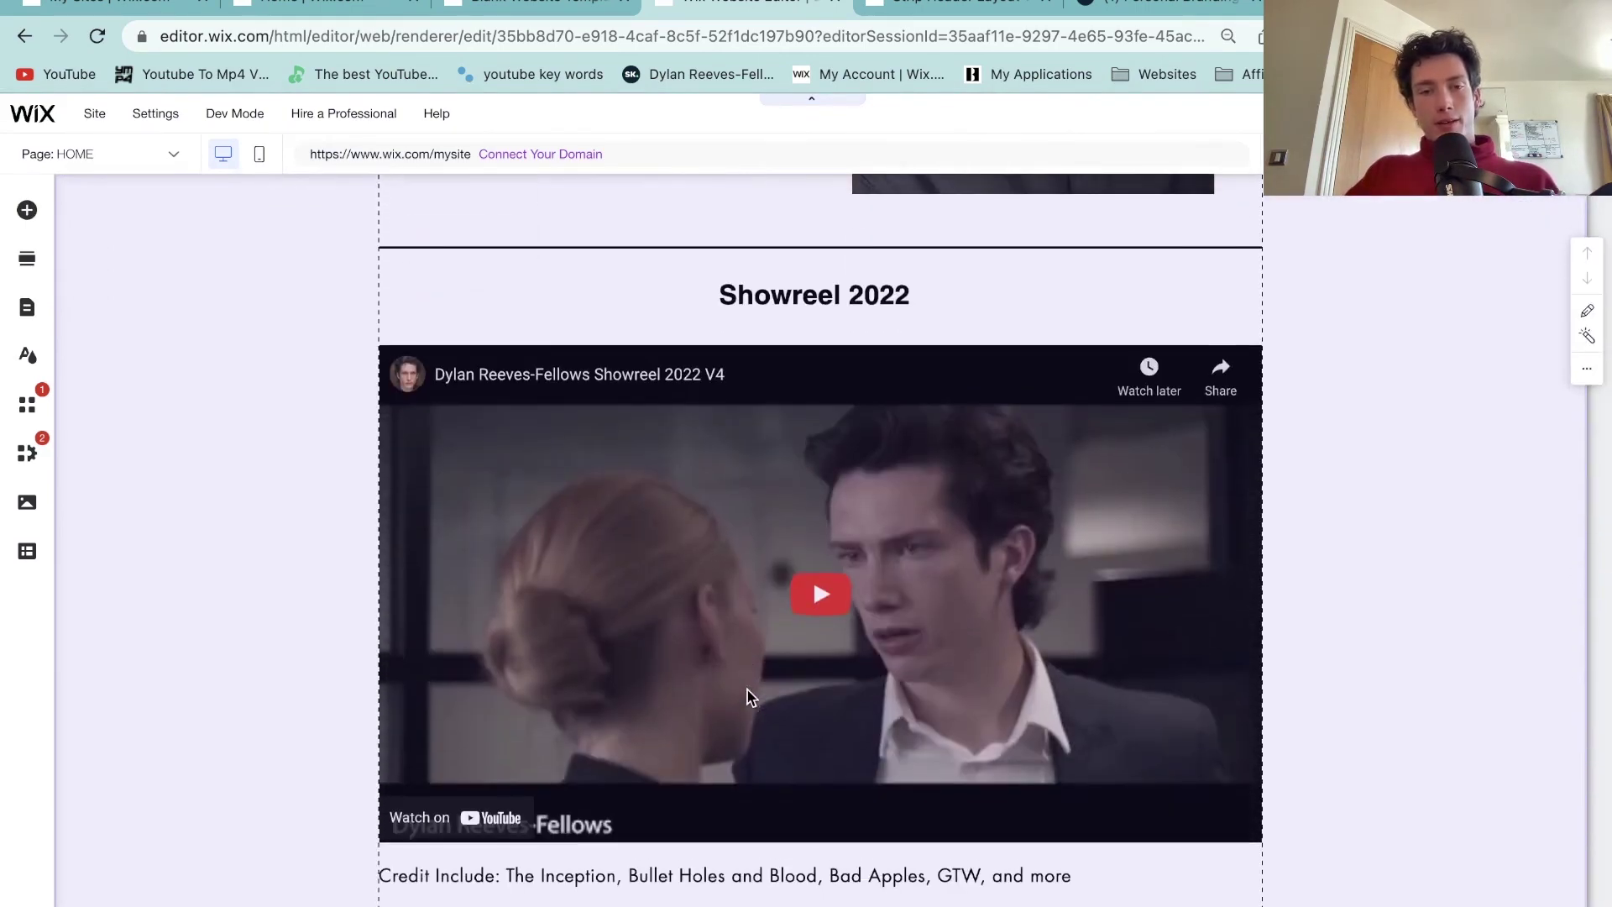
pyautogui.scroll(10, 812, 572)
pyautogui.click(1483, 114)
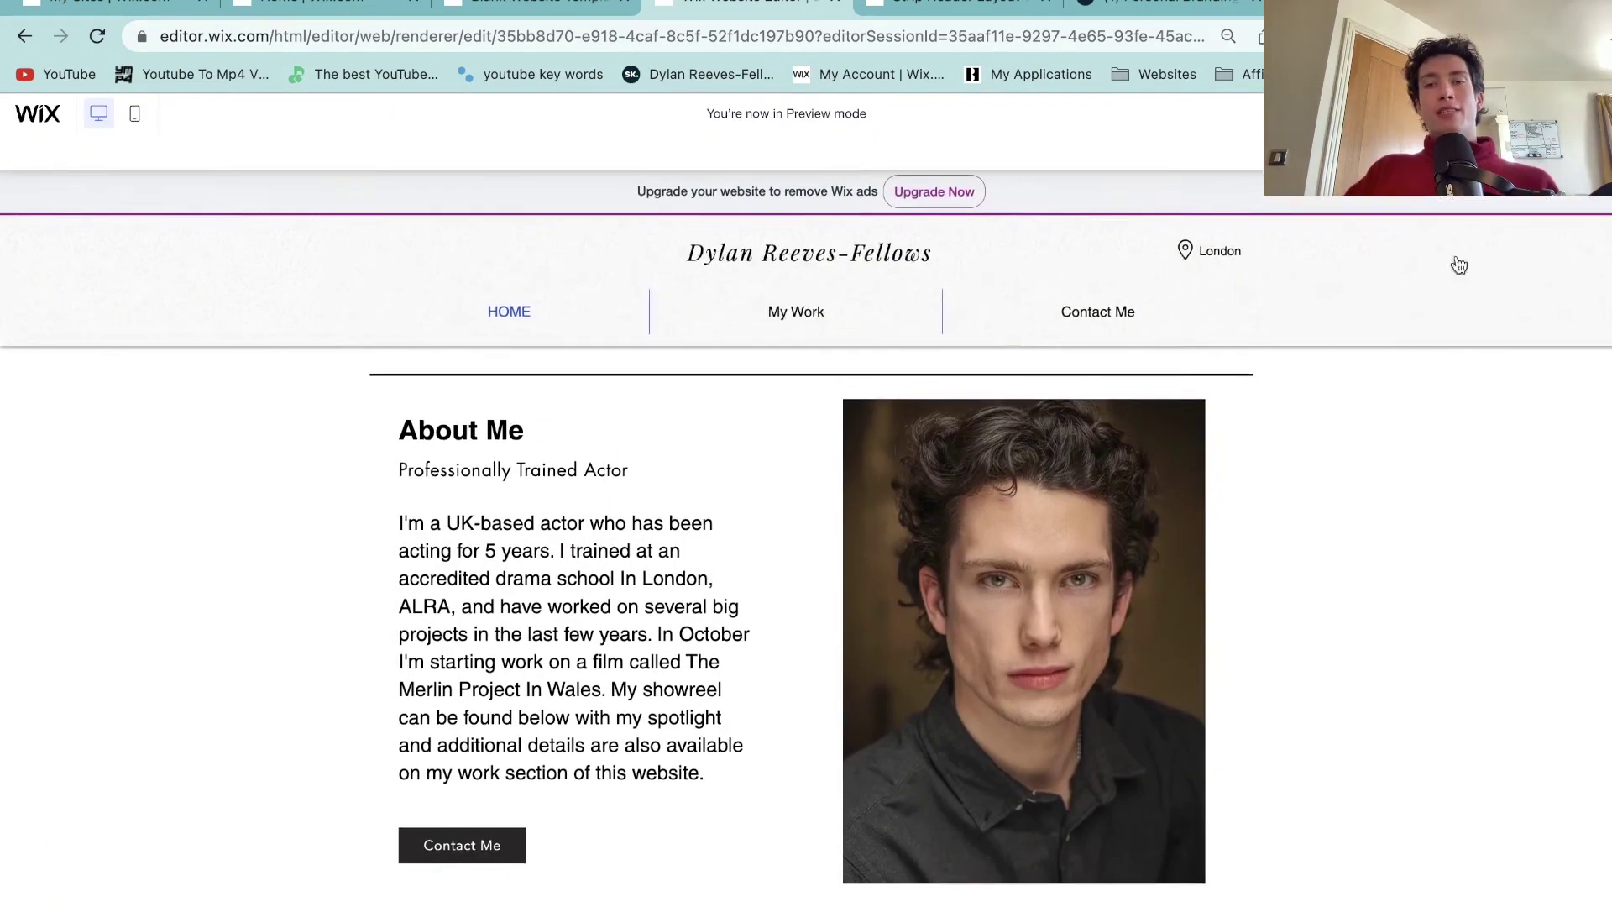
pyautogui.scroll(-5, 1438, 502)
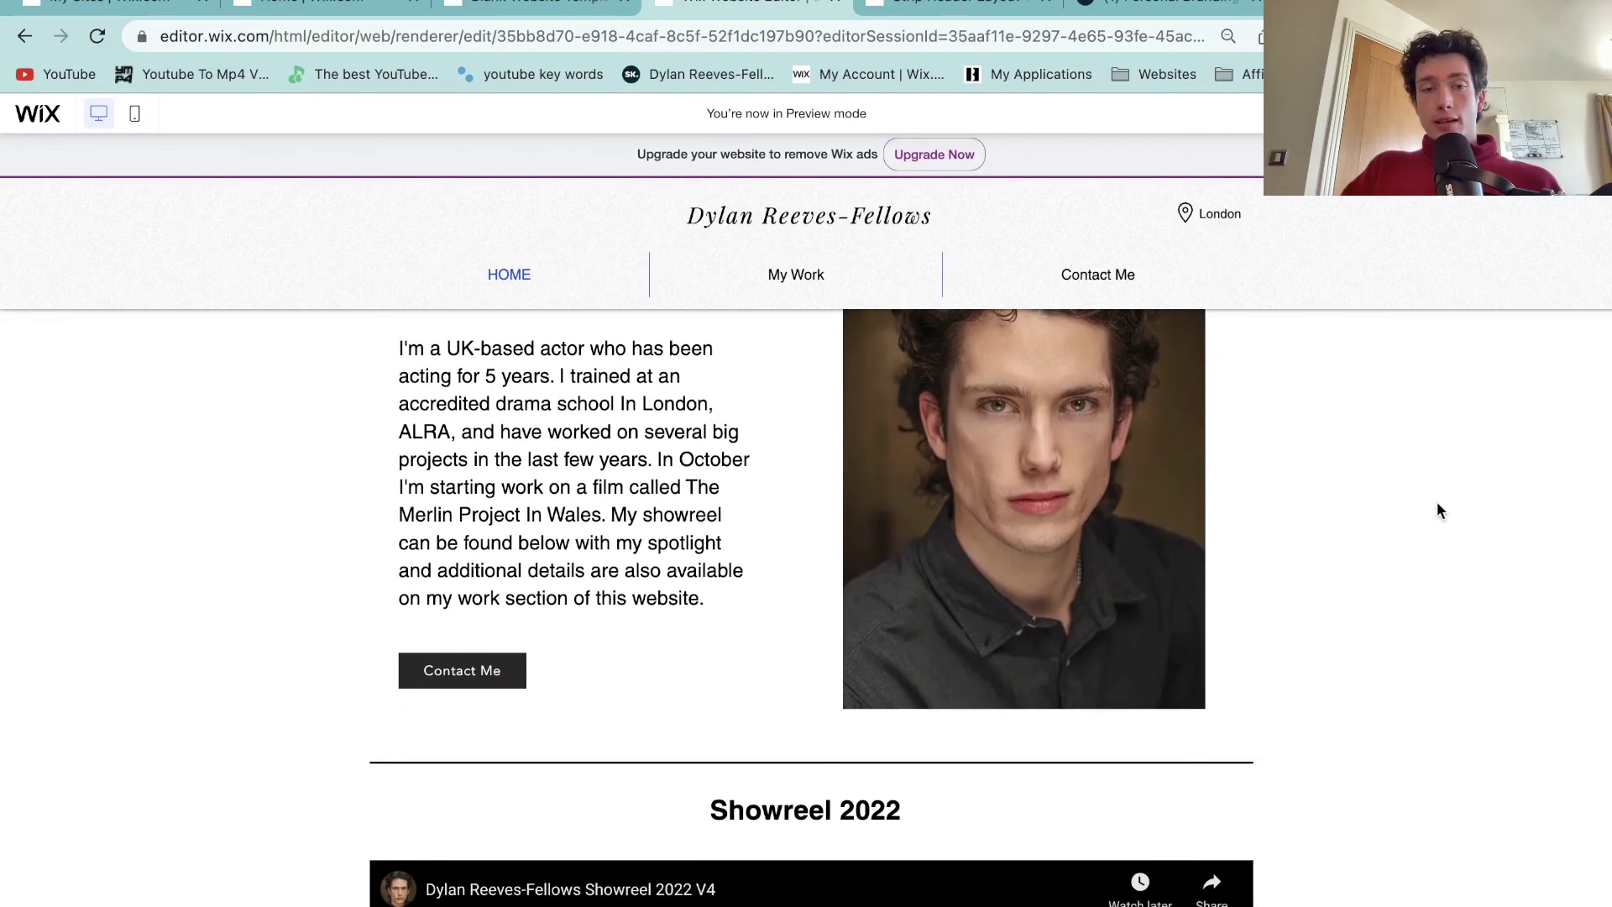